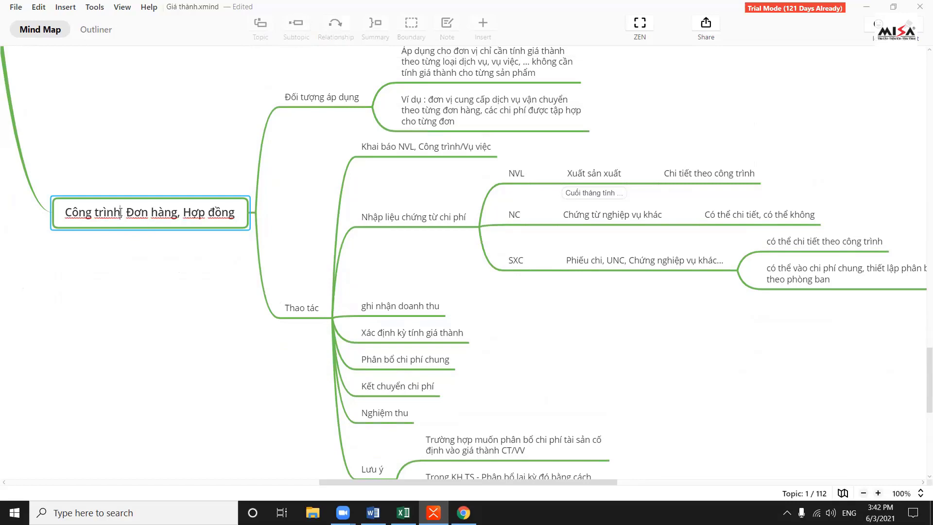
- Commit the Công trình, Đơn hàng, Hợp đồng topic edit in XMind and bring up the Excel workbook
{"action": "left_click", "coordinate": [195, 298]}
{"action": "key", "text": "alt+Tab"}
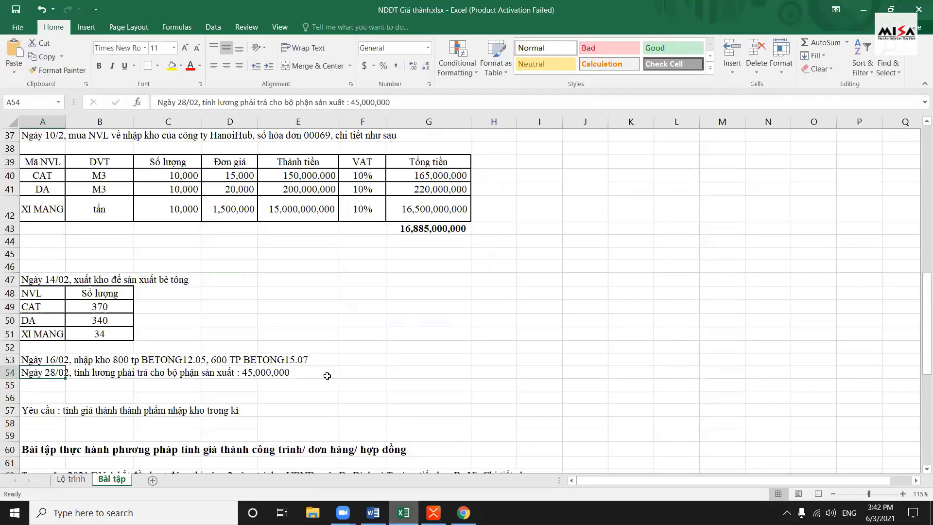
- Read the construction costing exercise in cells A60 and A62, then return to MISA's costing periods
{"action": "scroll", "coordinate": [321, 372], "scroll_direction": "down", "scroll_amount": 6}
{"action": "scroll", "coordinate": [397, 399], "scroll_direction": "down", "scroll_amount": 1}
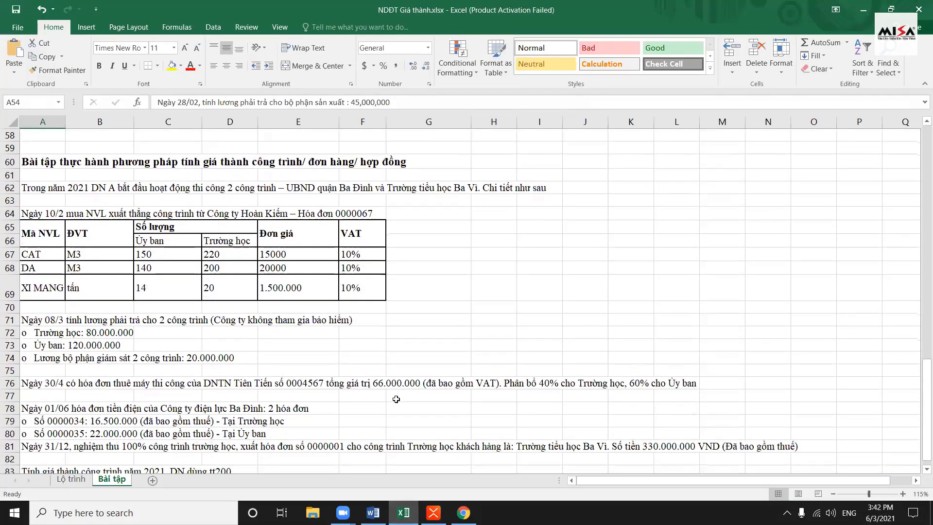
{"action": "scroll", "coordinate": [346, 305], "scroll_direction": "up", "scroll_amount": 1}
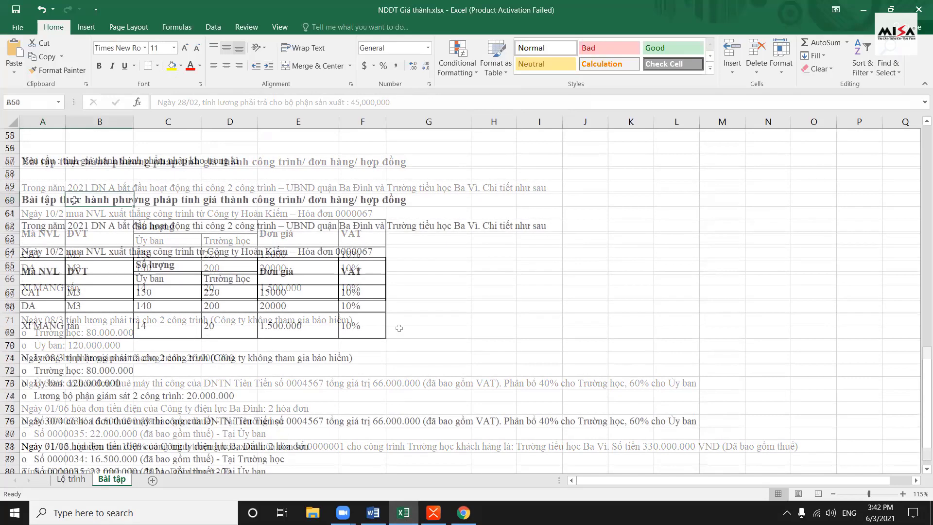
{"action": "left_click", "coordinate": [49, 200]}
{"action": "scroll", "coordinate": [80, 246], "scroll_direction": "down", "scroll_amount": 1}
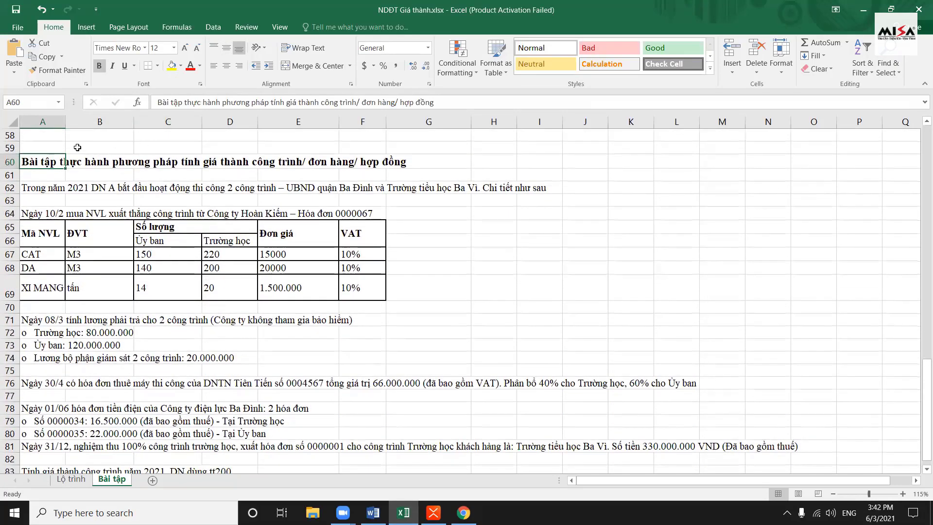
{"action": "left_click", "coordinate": [223, 165]}
{"action": "left_click", "coordinate": [265, 162]}
{"action": "left_click", "coordinate": [53, 199]}
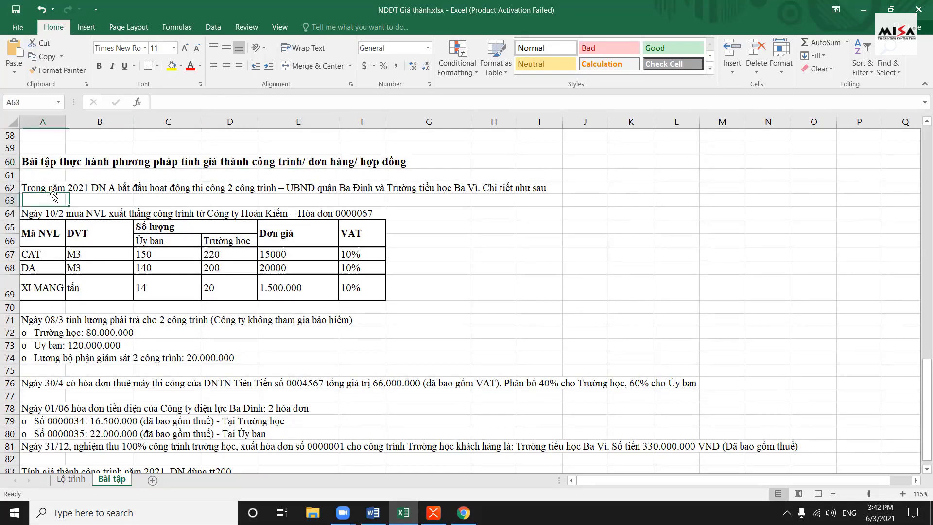
{"action": "left_click", "coordinate": [47, 176]}
{"action": "left_click", "coordinate": [49, 189]}
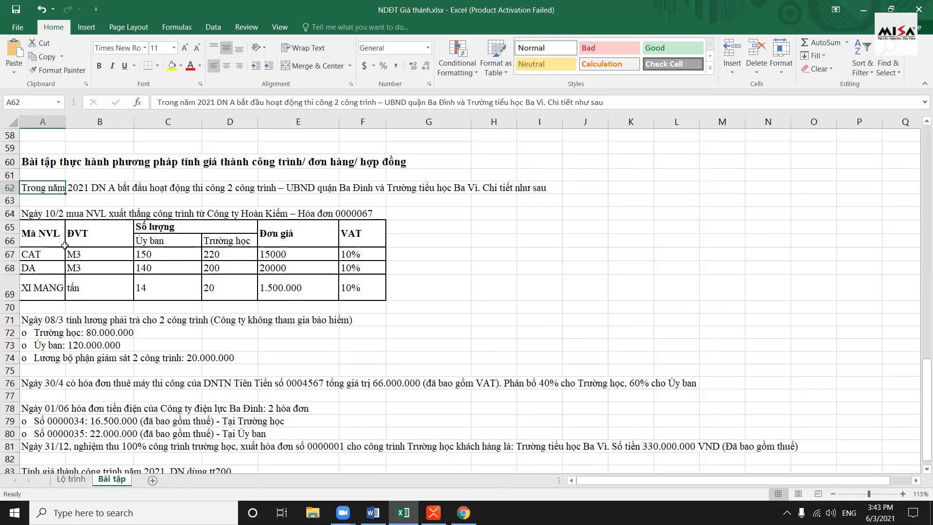
{"action": "scroll", "coordinate": [327, 422], "scroll_direction": "down", "scroll_amount": 2}
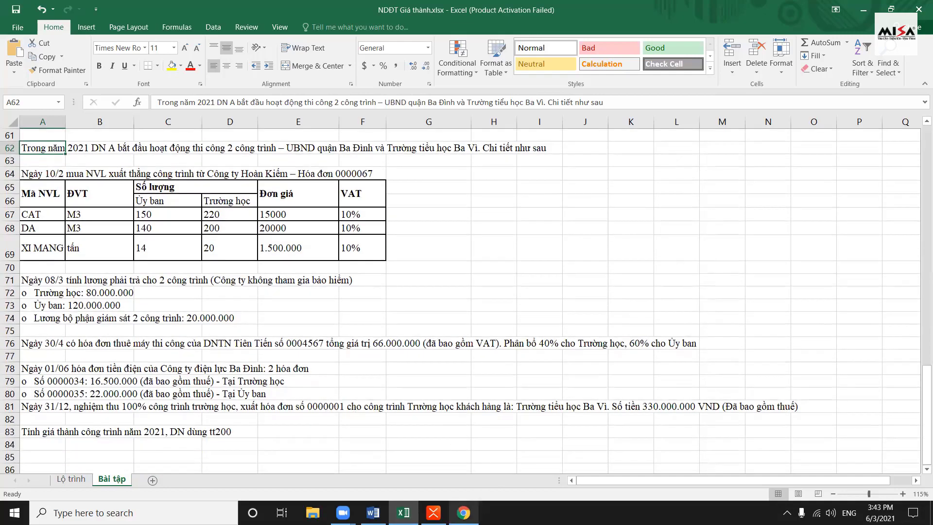
{"action": "left_click", "coordinate": [464, 513]}
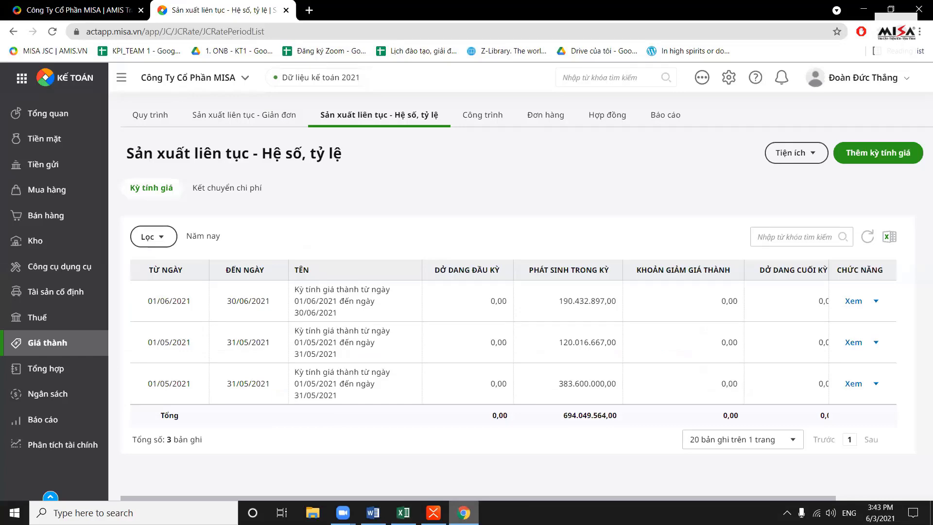
{"action": "key", "text": "alt+Tab"}
{"action": "left_click", "coordinate": [469, 282]}
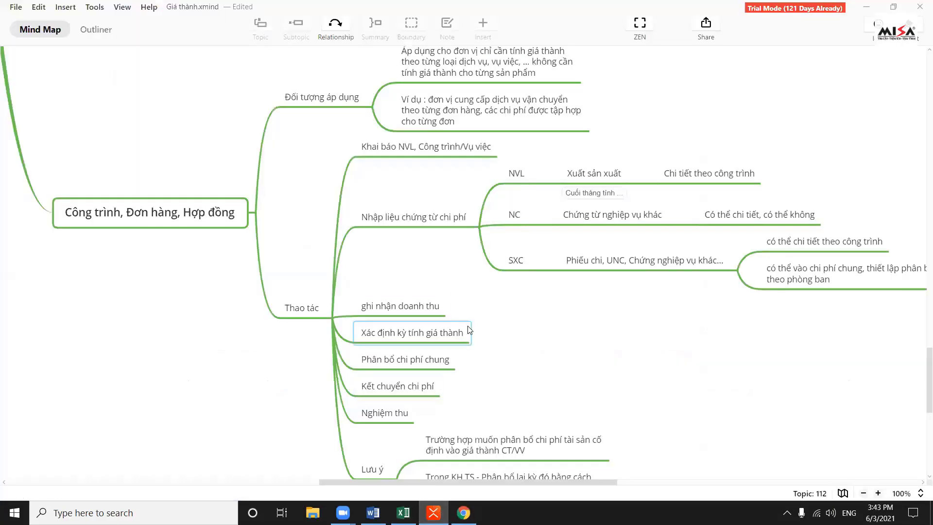
{"action": "scroll", "coordinate": [474, 317], "scroll_direction": "up", "scroll_amount": 2}
{"action": "scroll", "coordinate": [436, 246], "scroll_direction": "down", "scroll_amount": 2}
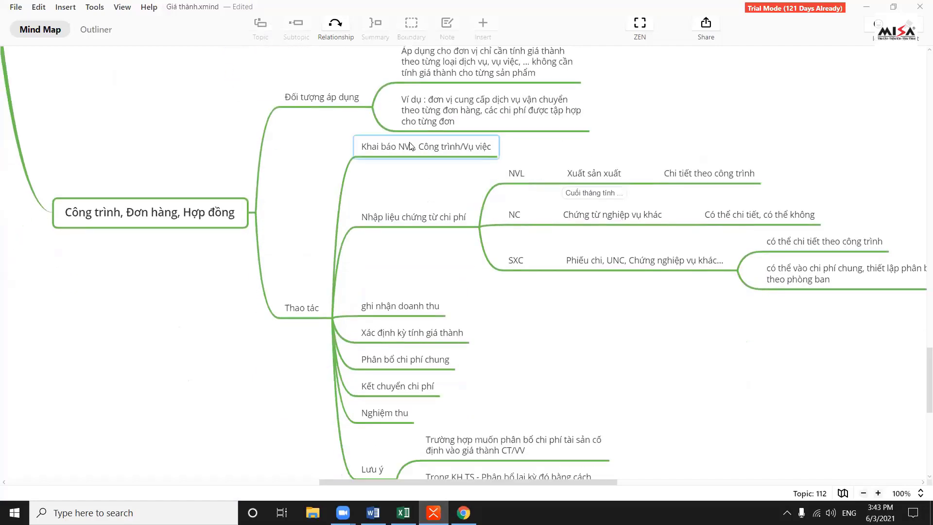
{"action": "left_click", "coordinate": [412, 146]}
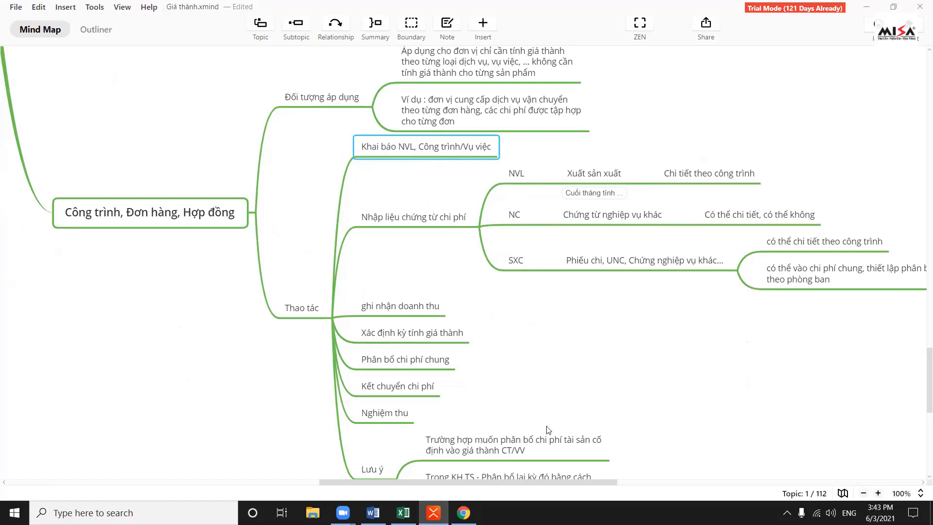
{"action": "left_click", "coordinate": [464, 513]}
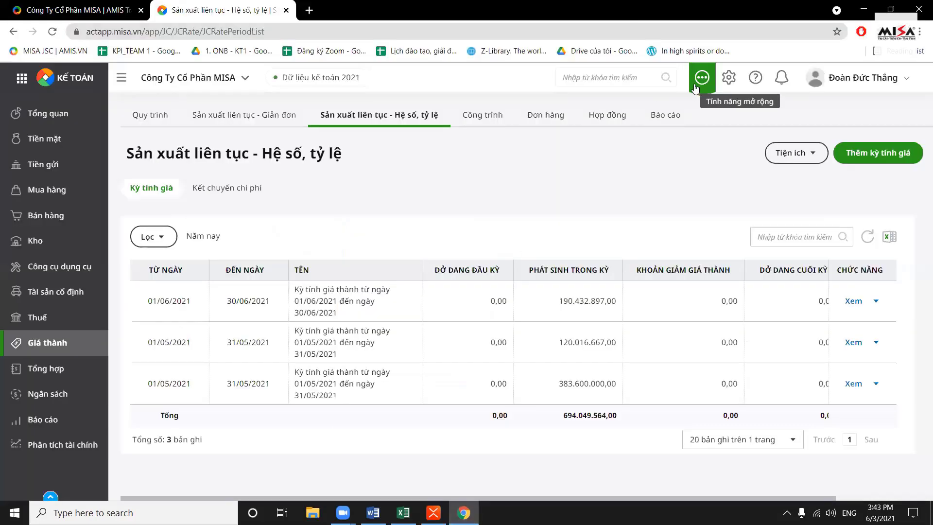
- Open the Công trình catalogue from Tất cả danh mục in the extended features
{"action": "left_click", "coordinate": [695, 86]}
{"action": "left_click", "coordinate": [228, 144]}
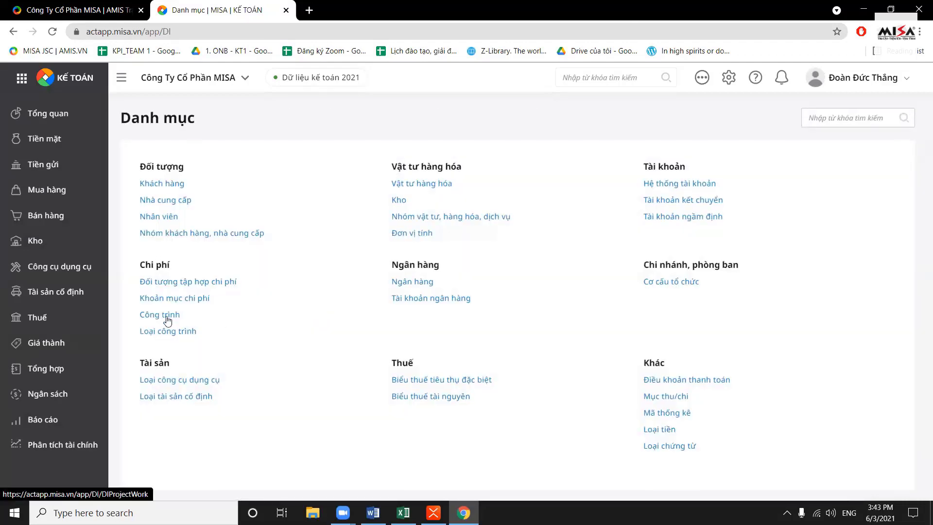
{"action": "left_click", "coordinate": [164, 315]}
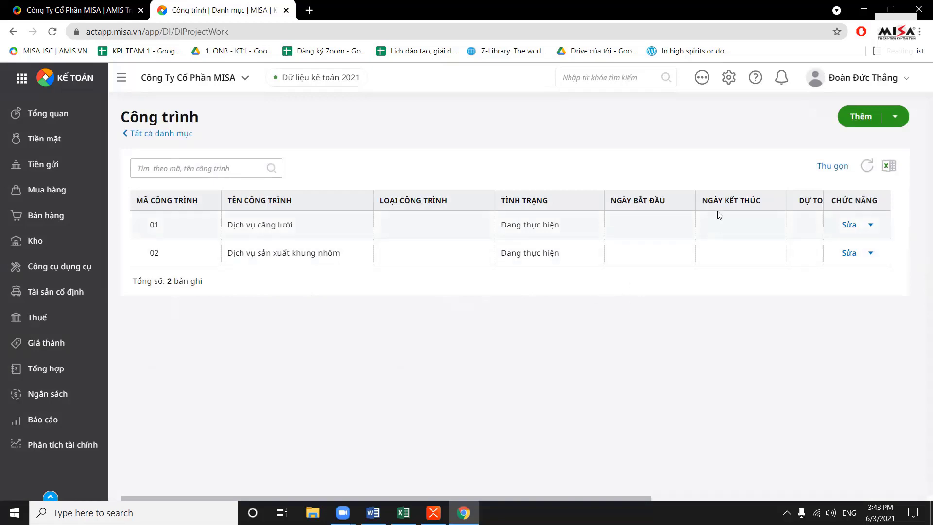
- Add project UBND named Uỷ ban nhân dân, checking the name in the Excel exercise
{"action": "left_click", "coordinate": [860, 116]}
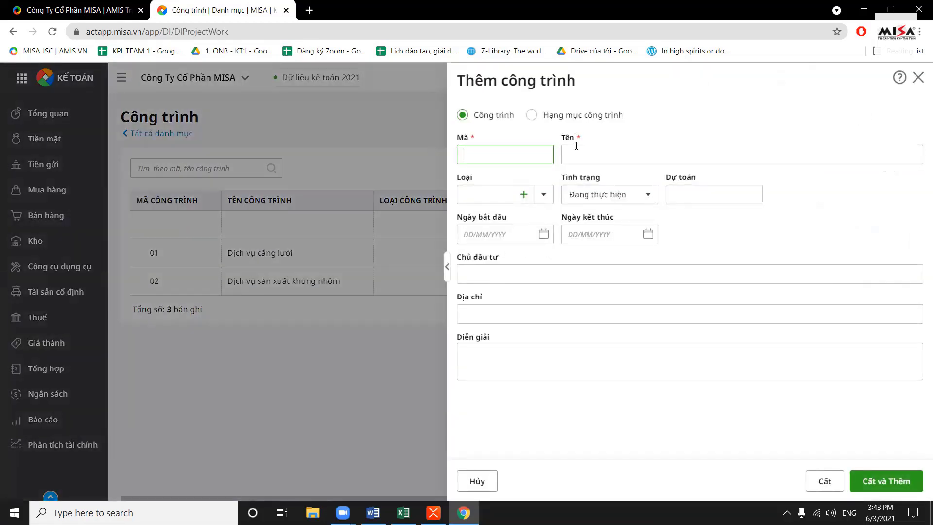
{"action": "left_click", "coordinate": [403, 513]}
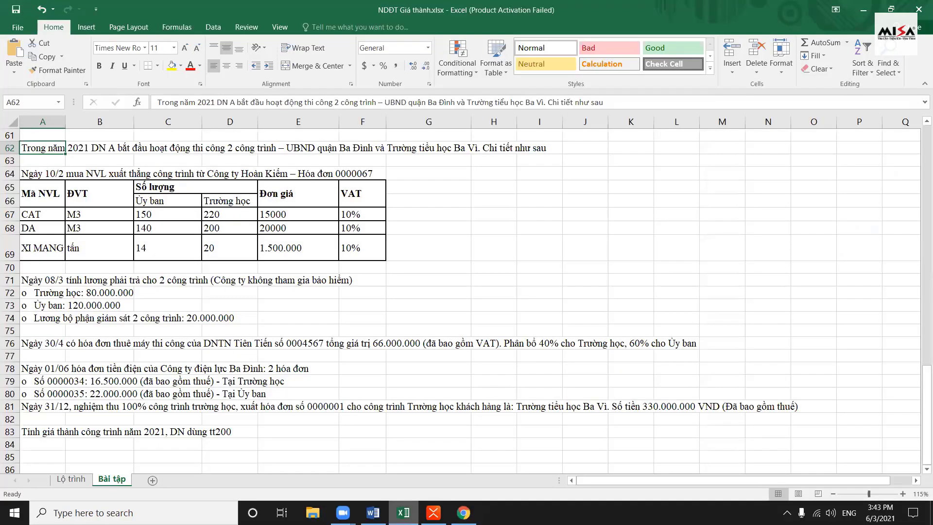
{"action": "key", "text": "alt+Tab"}
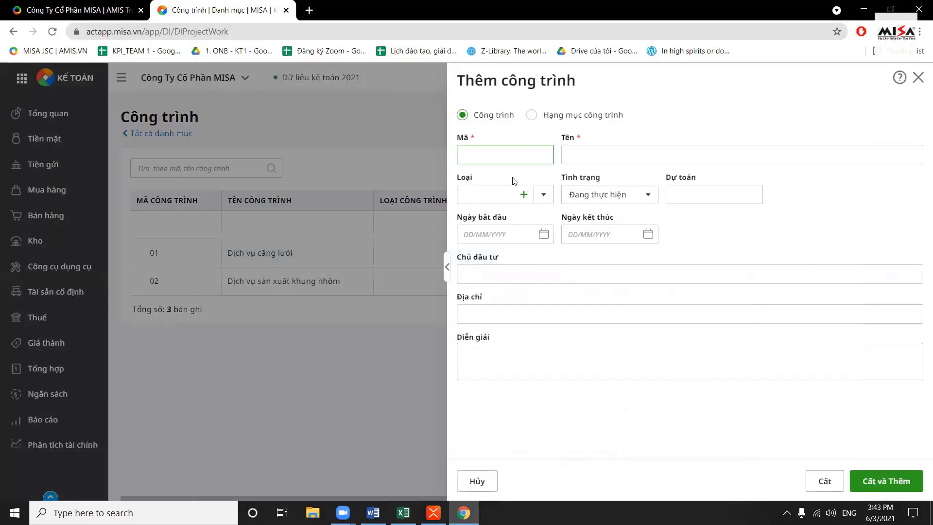
{"action": "type", "text": "UBND"}
{"action": "key", "text": "Tab"}
{"action": "type", "text": "Uỷ ba"}
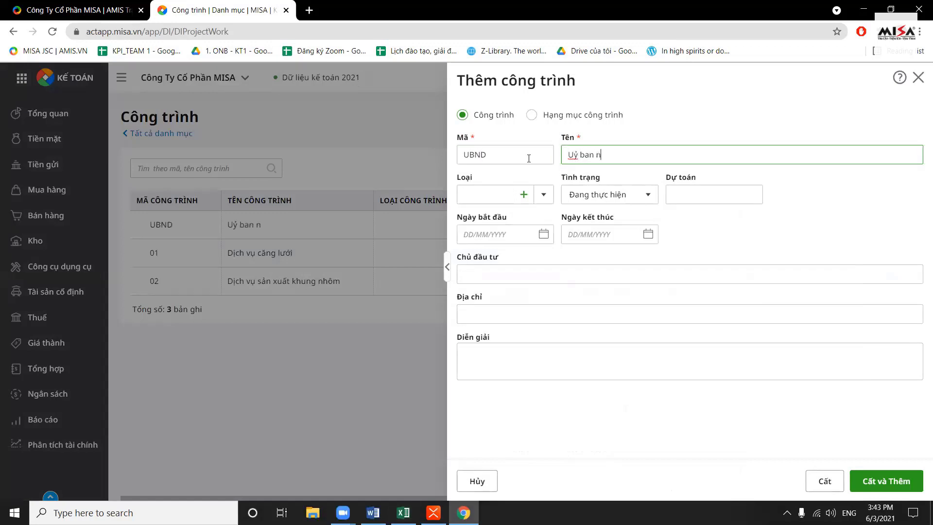
{"action": "type", "text": "n nhân da"}
{"action": "left_click", "coordinate": [825, 481]}
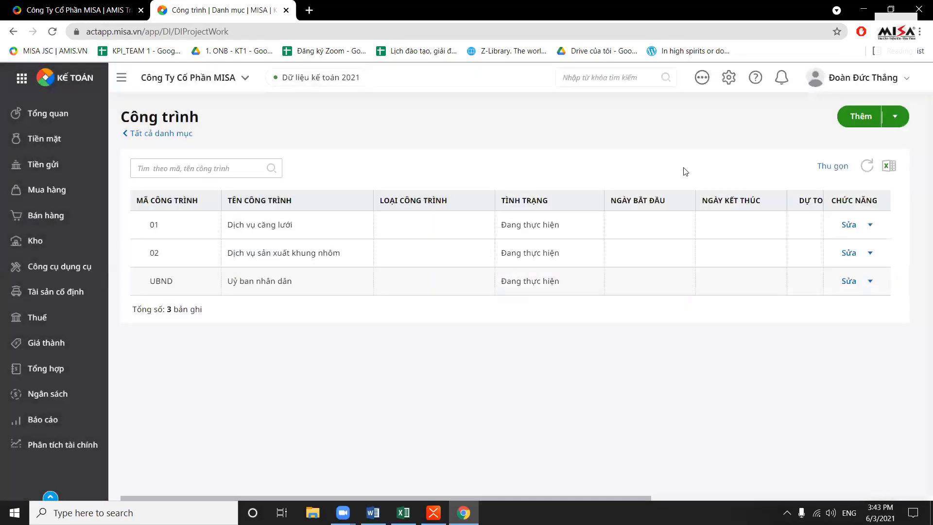
- Create project code TH with name Tiểu học Ba vì and save it
{"action": "left_click", "coordinate": [860, 116]}
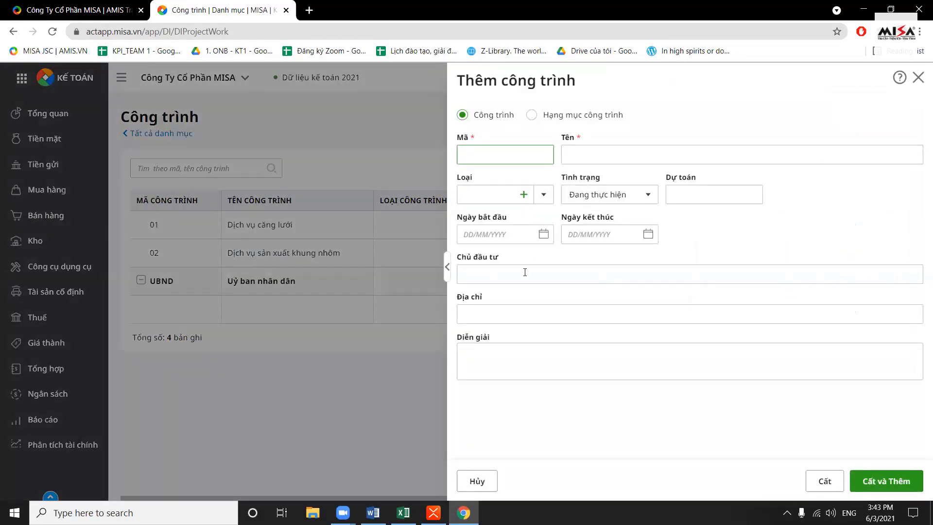
{"action": "key", "text": "alt+Tab"}
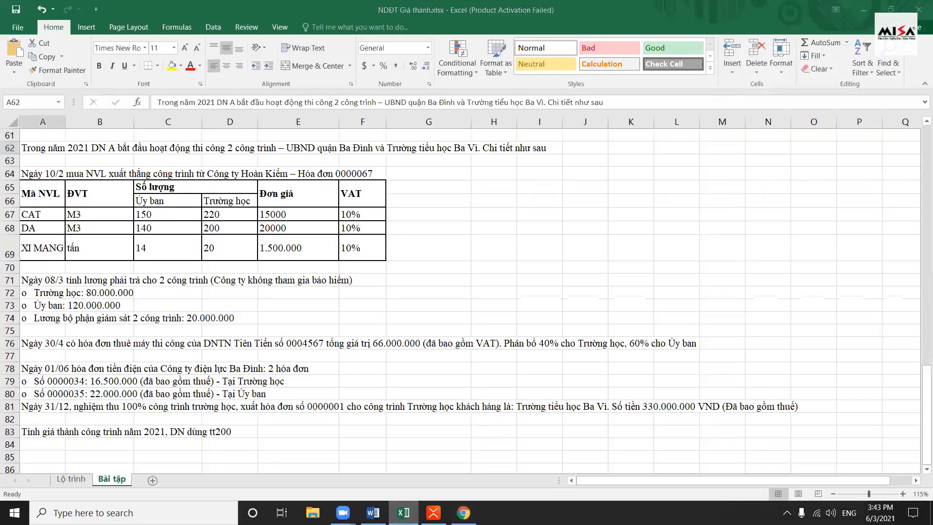
{"action": "key", "text": "alt+Tab"}
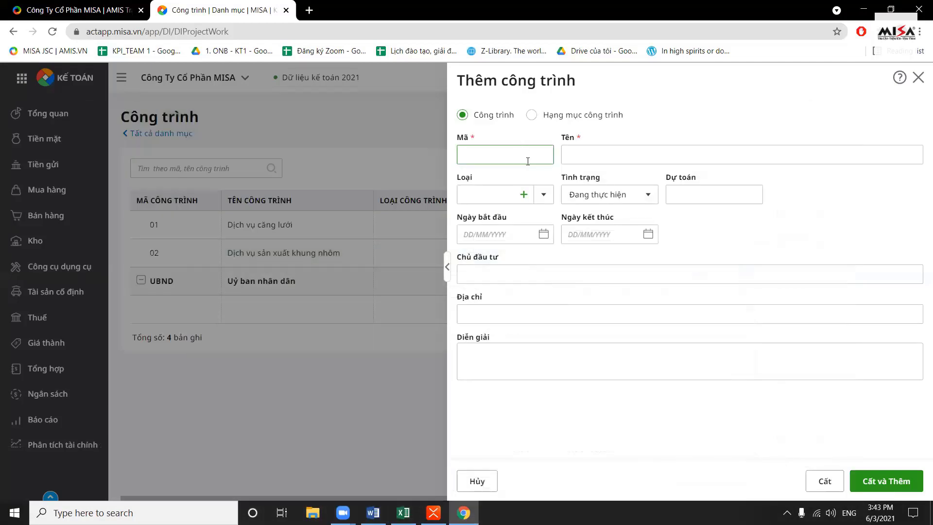
{"action": "type", "text": "TH"}
{"action": "key", "text": "Tab"}
{"action": "type", "text": "Tiểu "}
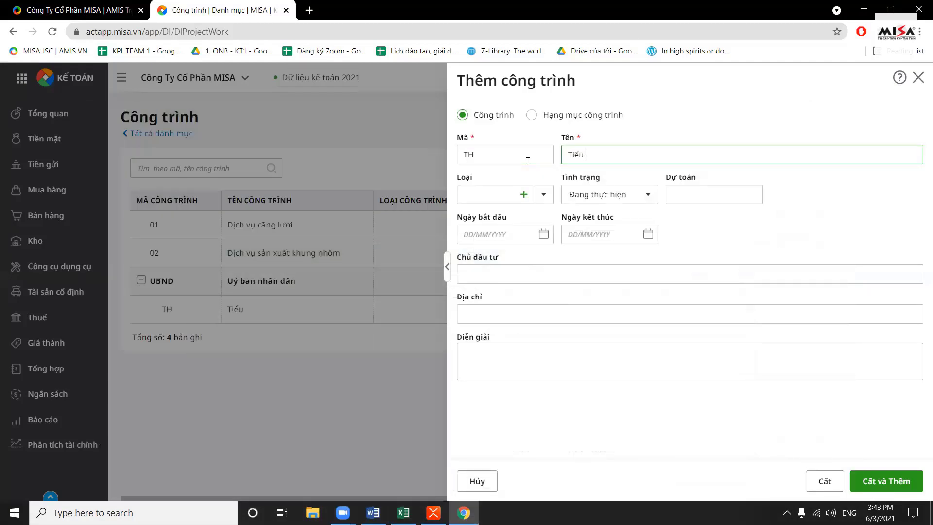
{"action": "type", "text": "học Ba vì"}
{"action": "left_click", "coordinate": [825, 481]}
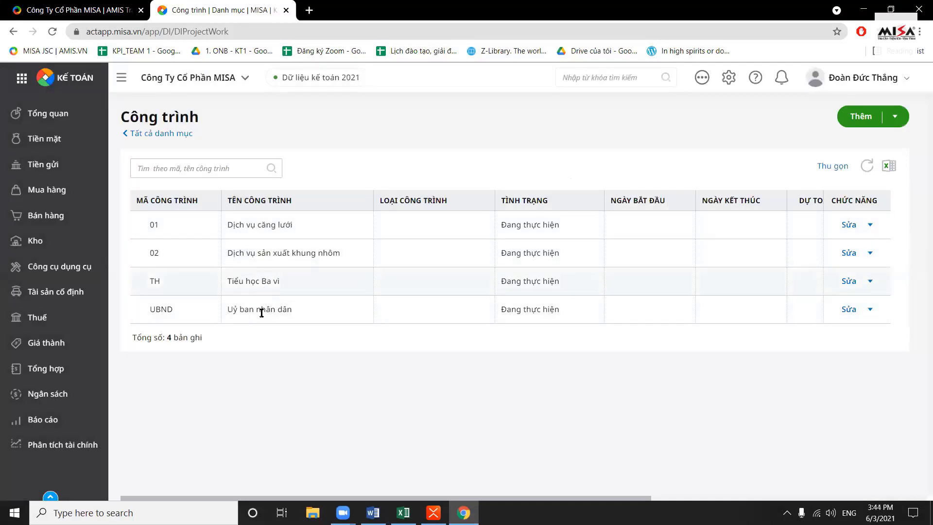
- Create project item NX, Nhà xe, with Uỷ ban nhân dân as its parent project
{"action": "left_click", "coordinate": [856, 117]}
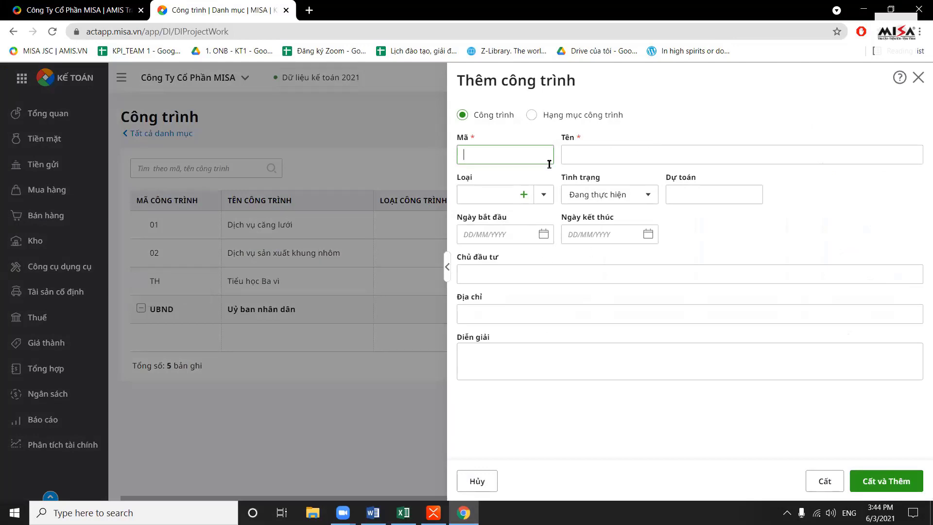
{"action": "left_click", "coordinate": [532, 115]}
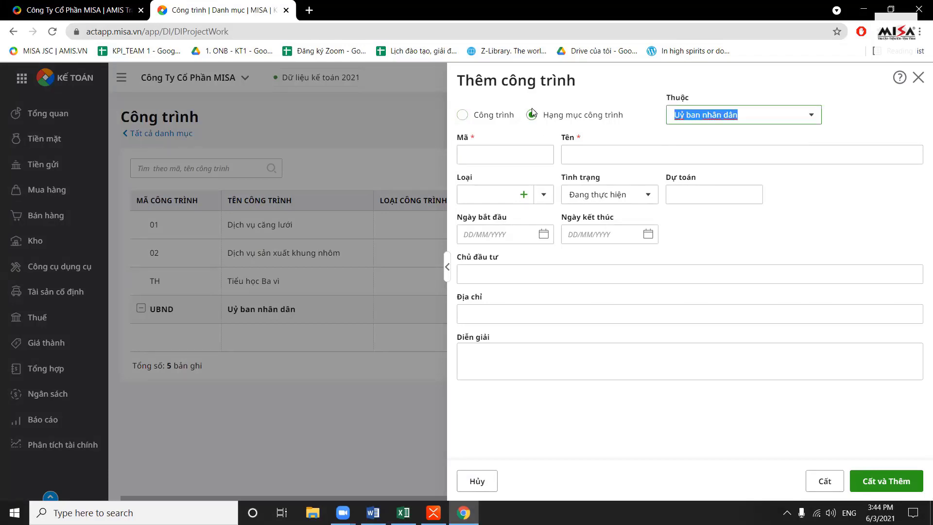
{"action": "left_click", "coordinate": [811, 114]}
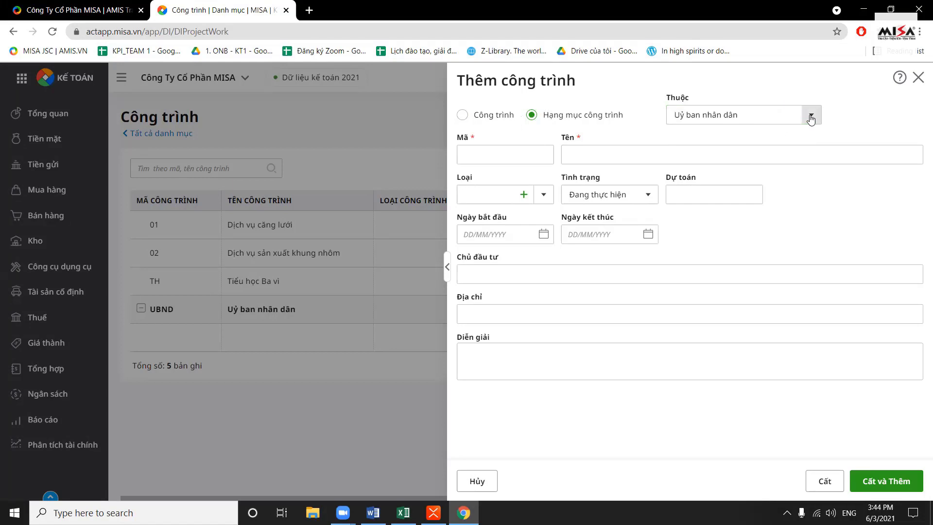
{"action": "left_click", "coordinate": [789, 196]}
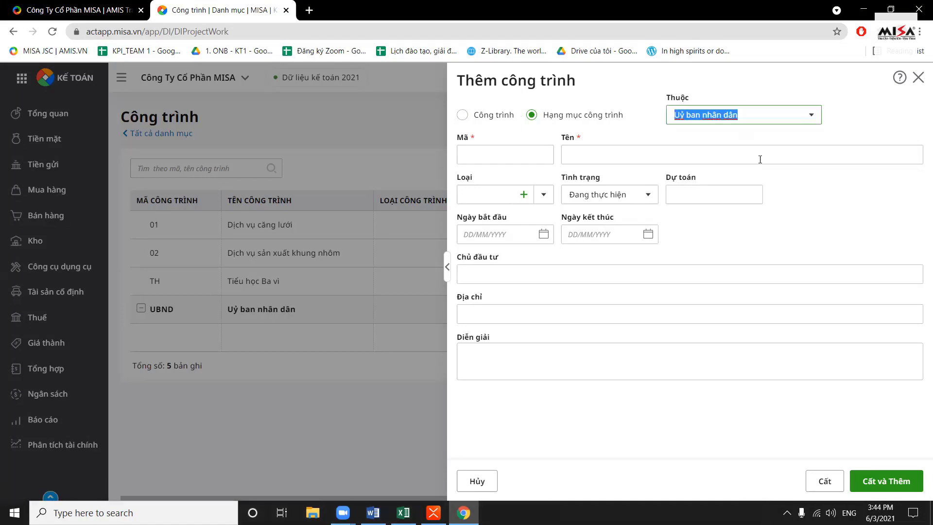
{"action": "left_click", "coordinate": [526, 149]}
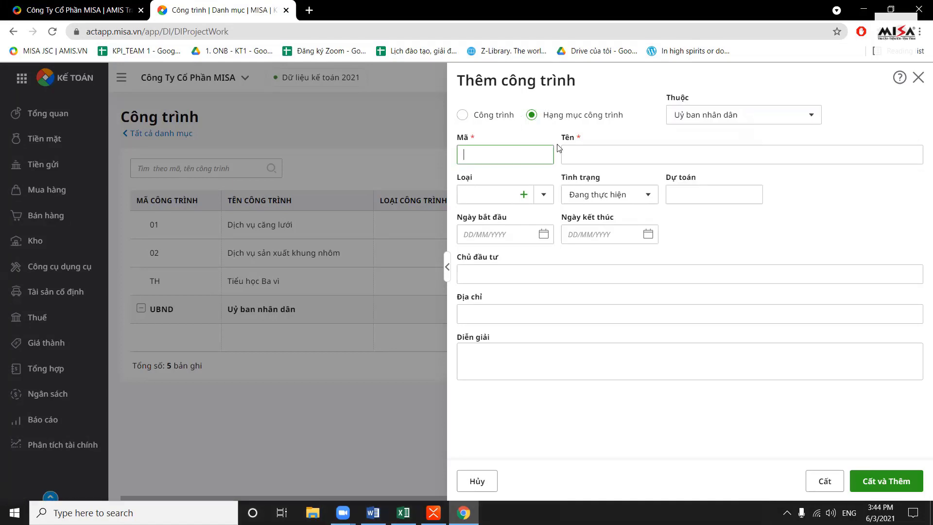
{"action": "type", "text": "Nha"}
{"action": "key", "text": "ctrl+a"}
{"action": "type", "text": "NX"}
{"action": "key", "text": "Tab"}
{"action": "type", "text": "Nhà"}
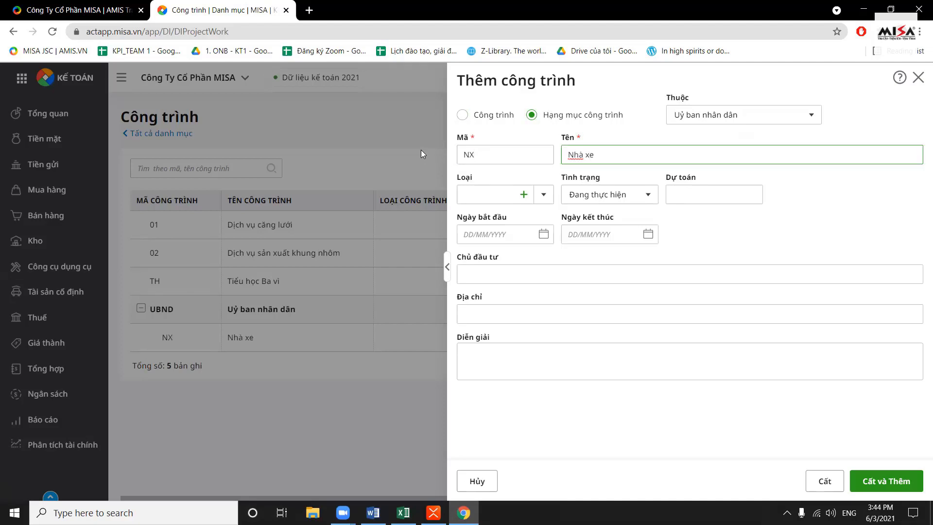
{"action": "left_click", "coordinate": [825, 480]}
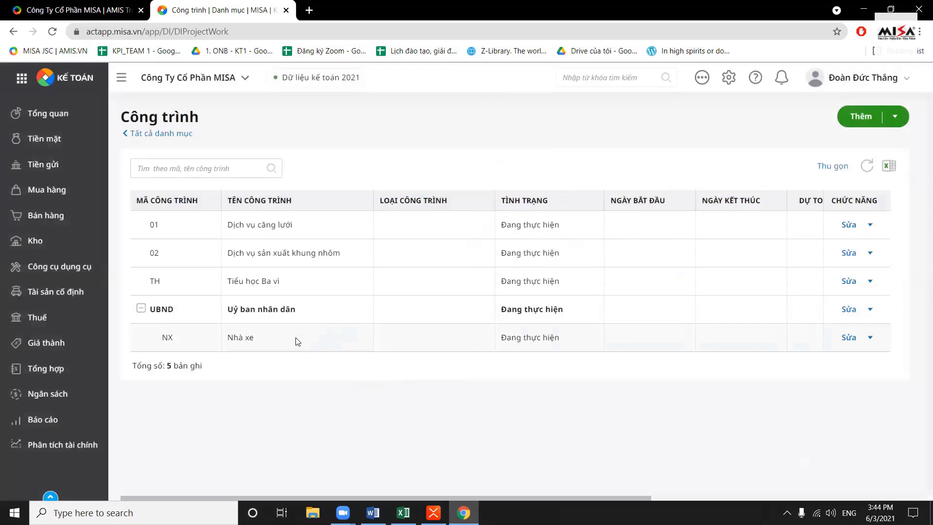
- Add project item NVP, Nhà văn phòng, under parent project Uỷ ban nhân dân
{"action": "left_click_drag", "start_coordinate": [229, 337], "coordinate": [268, 336]}
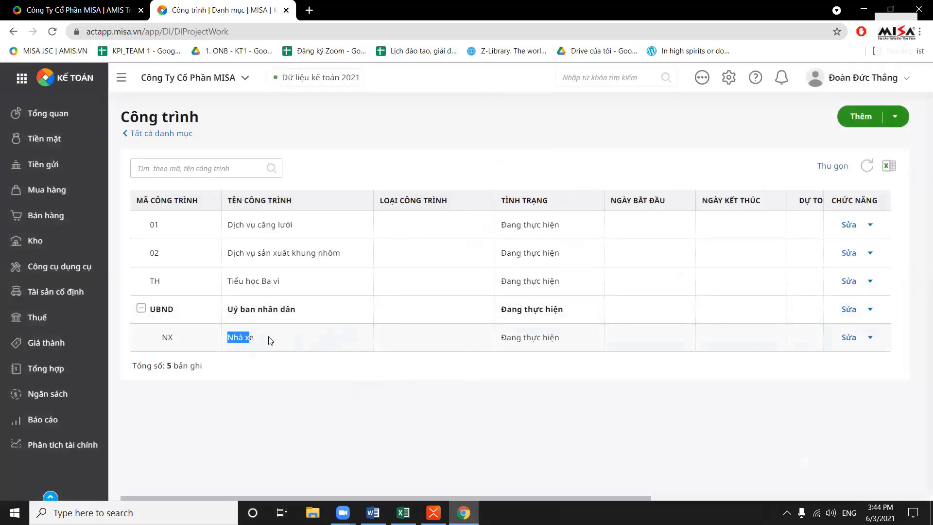
{"action": "left_click", "coordinate": [855, 118]}
{"action": "left_click", "coordinate": [515, 154]}
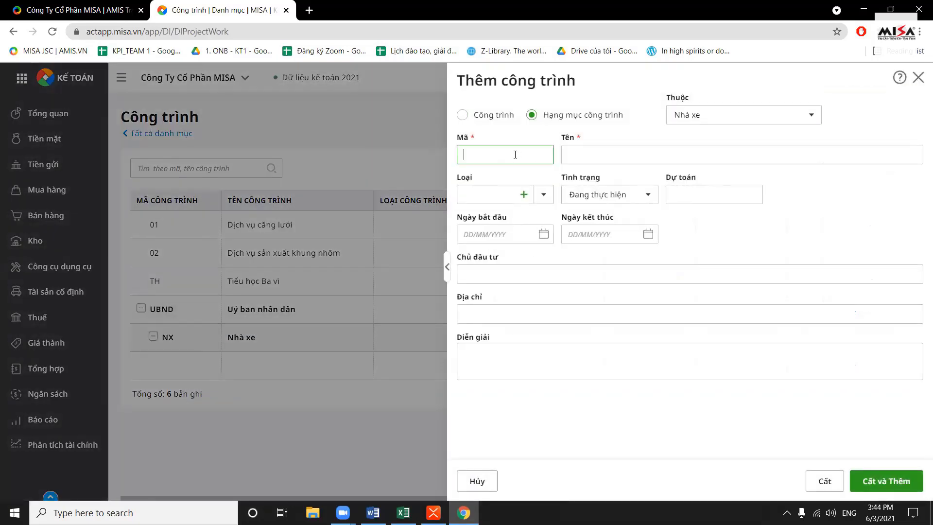
{"action": "left_click", "coordinate": [786, 120]}
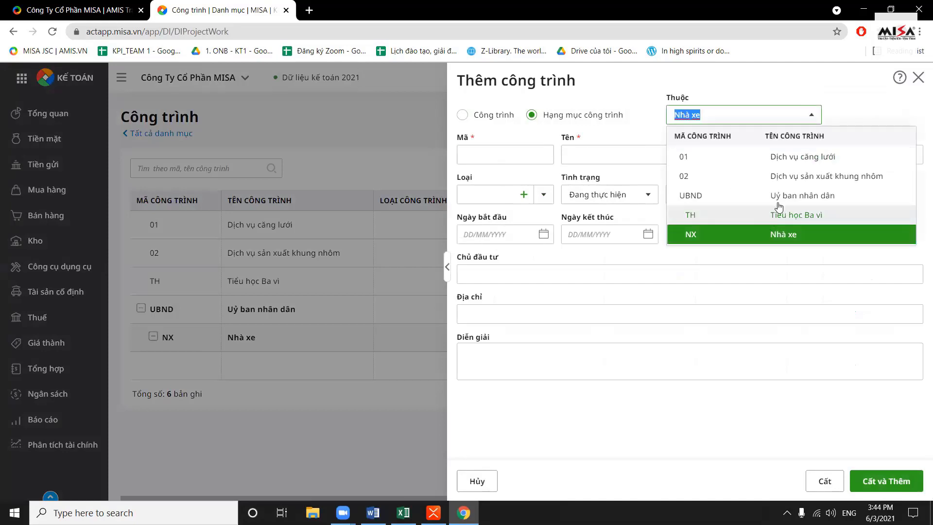
{"action": "left_click", "coordinate": [767, 201]}
{"action": "left_click", "coordinate": [529, 150]}
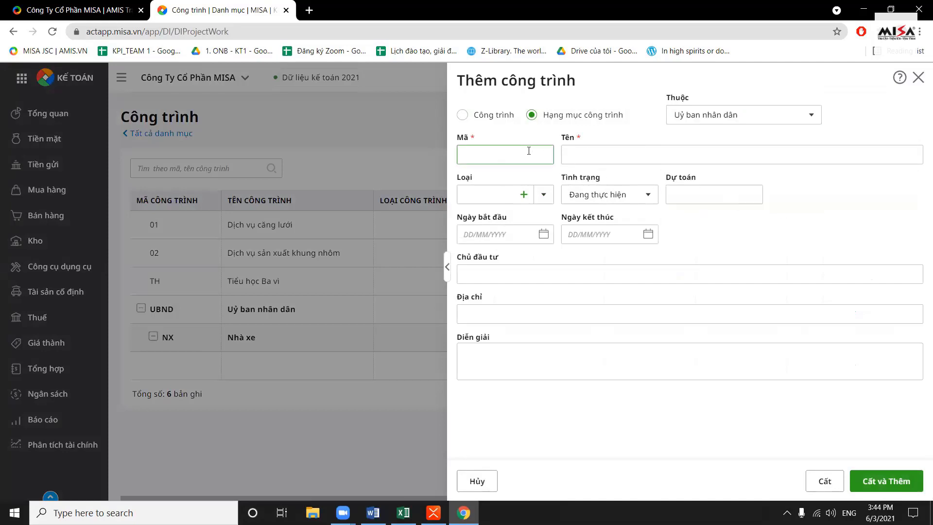
{"action": "type", "text": "NVP"}
{"action": "key", "text": "Tab"}
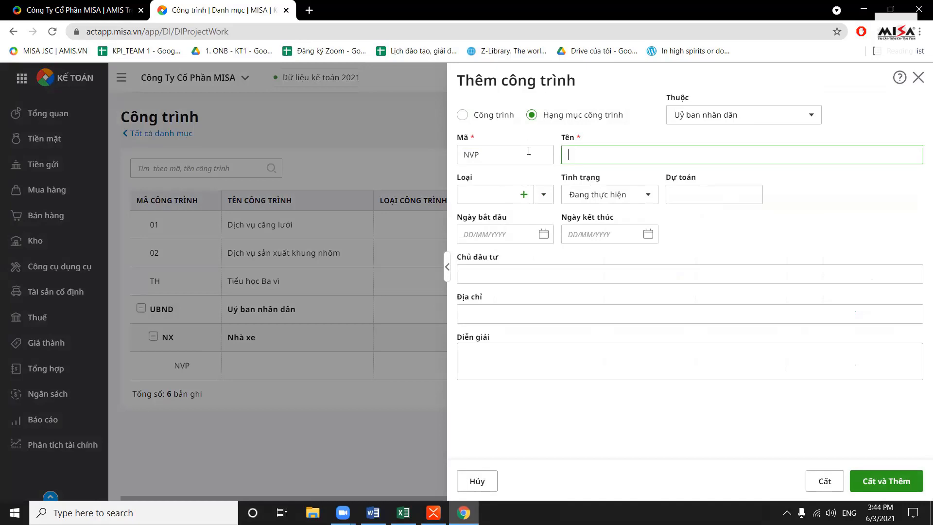
{"action": "type", "text": "Nhà văn pho"}
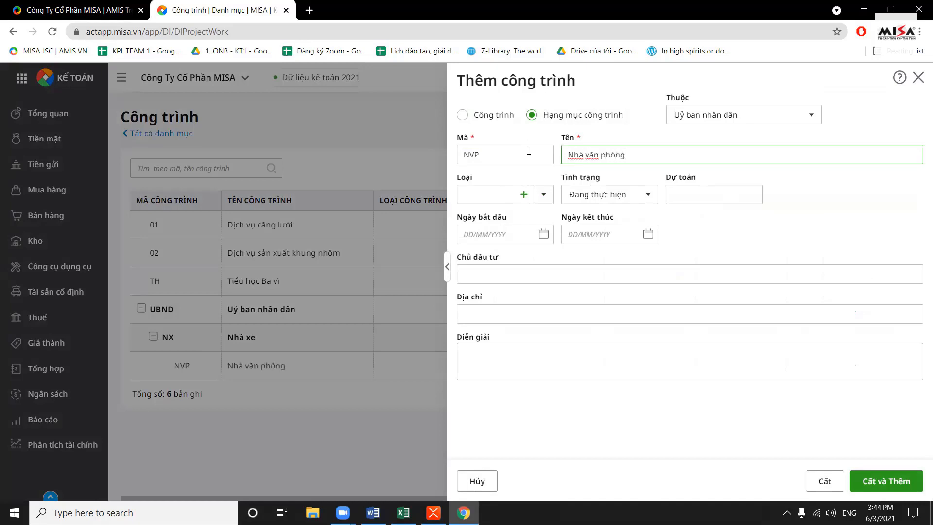
{"action": "left_click", "coordinate": [825, 481]}
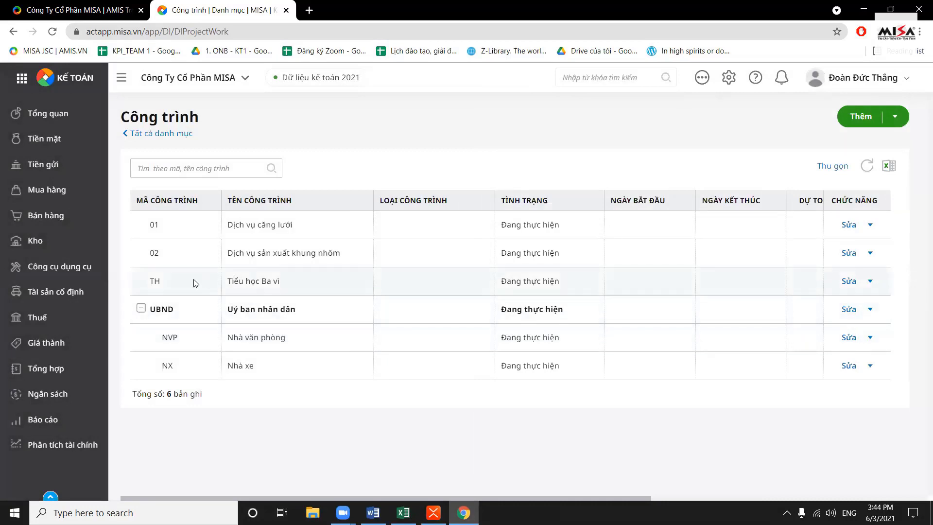
- Highlight Nhà xe, Nhà văn phòng and their parent Uỷ ban nhân dân in the project list
{"action": "triple_click", "coordinate": [248, 366]}
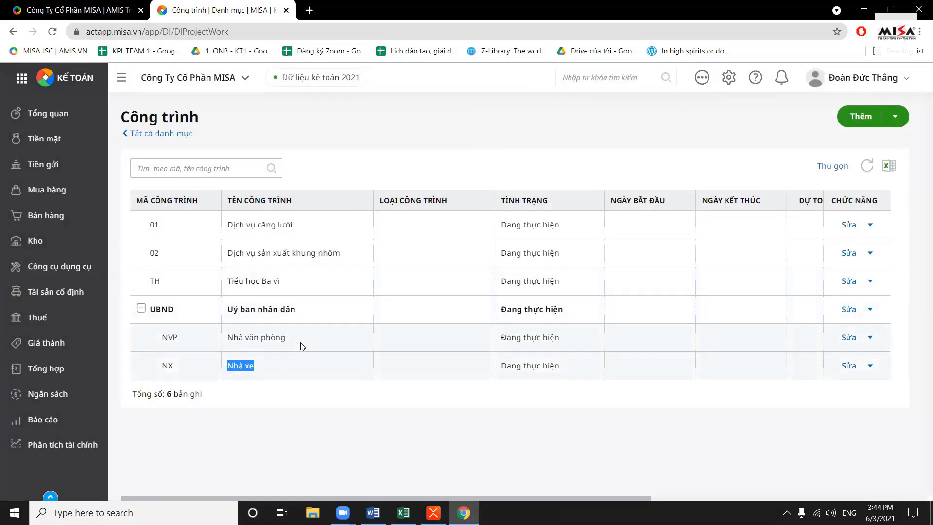
{"action": "left_click_drag", "start_coordinate": [286, 337], "coordinate": [234, 337]}
{"action": "triple_click", "coordinate": [305, 310]}
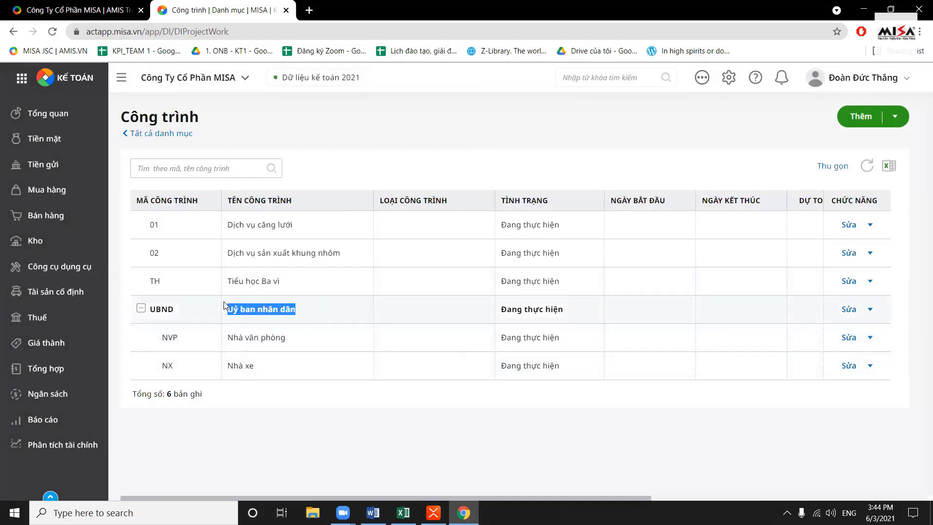
{"action": "left_click", "coordinate": [297, 310]}
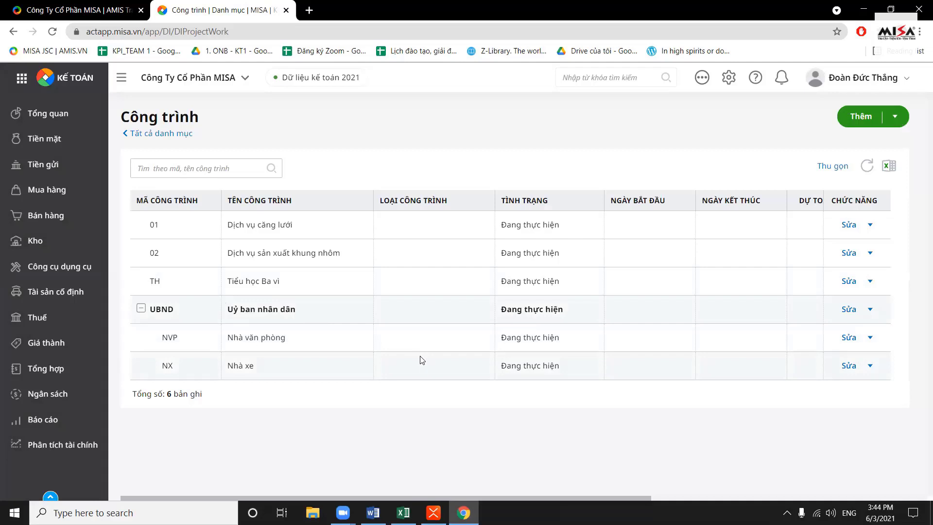
{"action": "left_click_drag", "start_coordinate": [306, 375], "coordinate": [203, 367]}
{"action": "left_click", "coordinate": [283, 366]}
{"action": "left_click_drag", "start_coordinate": [287, 340], "coordinate": [229, 339]}
{"action": "left_click", "coordinate": [273, 335]}
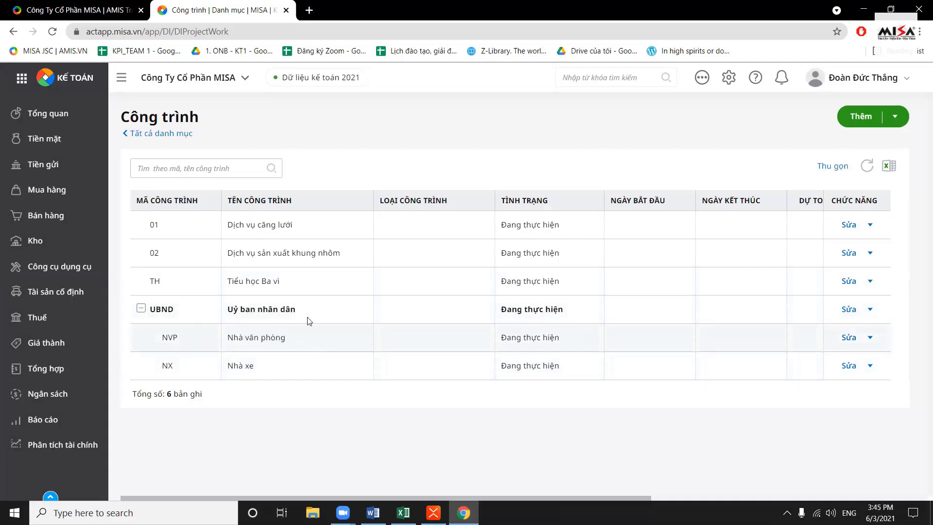
{"action": "left_click_drag", "start_coordinate": [296, 310], "coordinate": [228, 309]}
{"action": "left_click", "coordinate": [272, 311]}
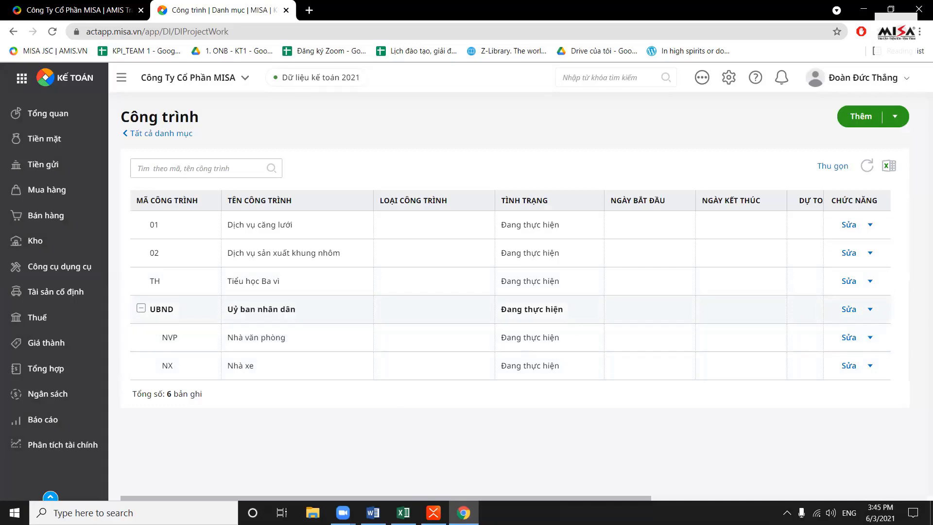
- Check the 10/2 material purchase line in Excel cell A64, then return to MISA
{"action": "left_click", "coordinate": [403, 513]}
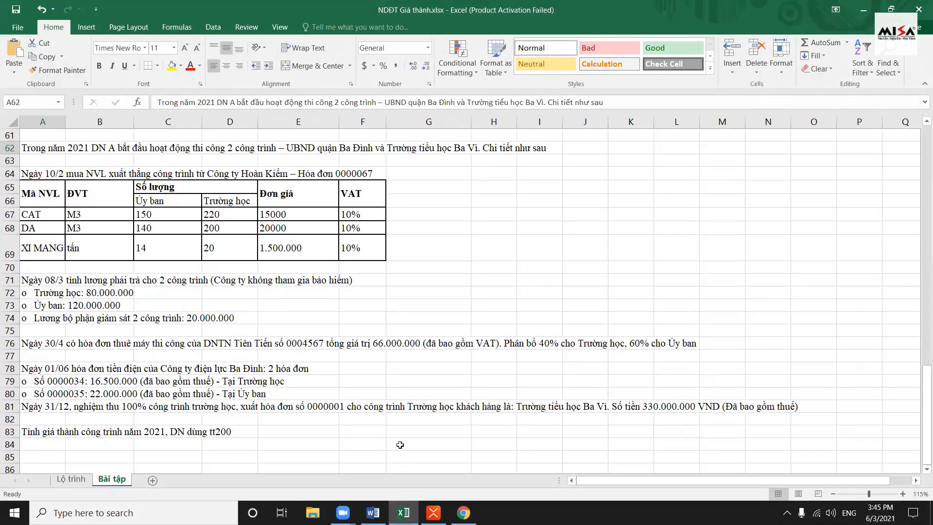
{"action": "scroll", "coordinate": [305, 348], "scroll_direction": "up", "scroll_amount": 1}
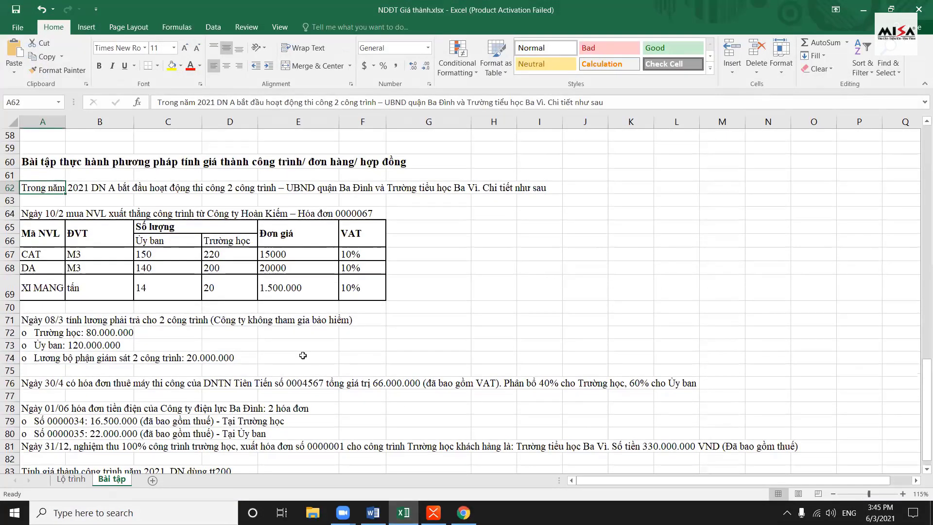
{"action": "left_click", "coordinate": [39, 213]}
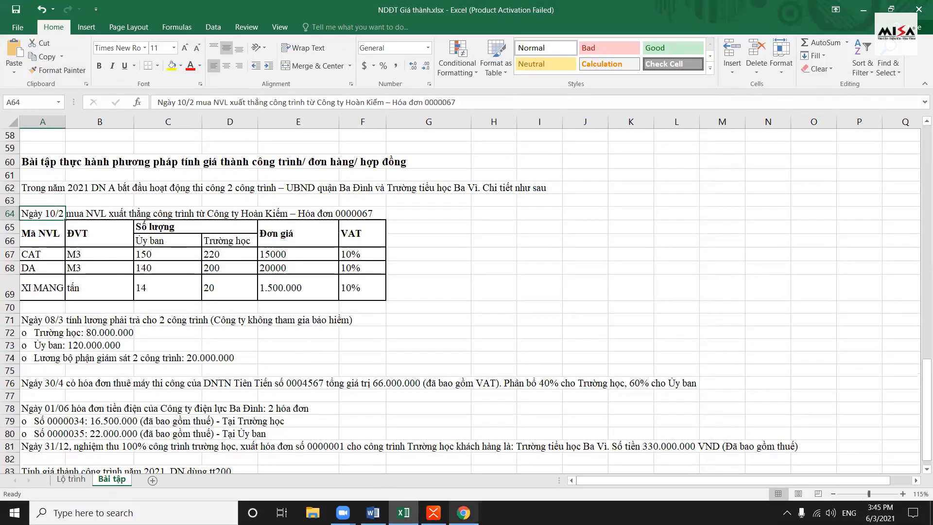
{"action": "left_click", "coordinate": [464, 513]}
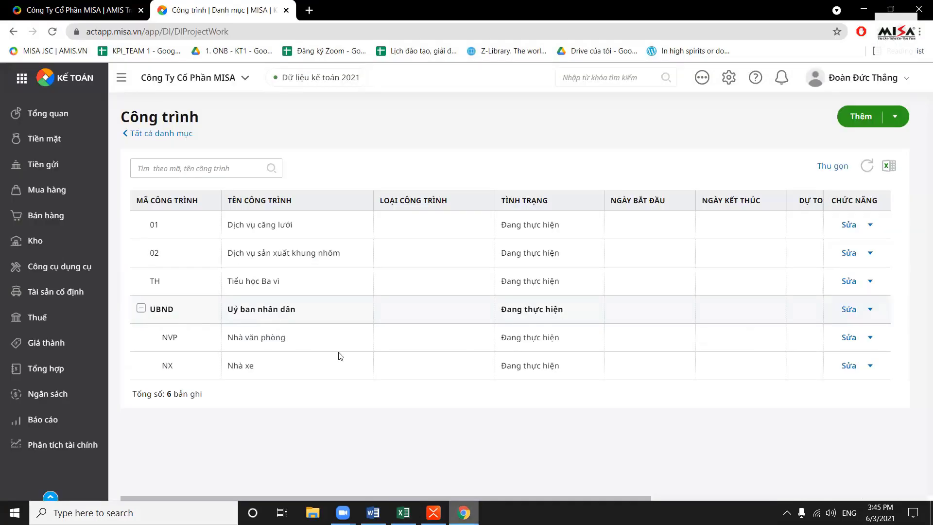
- Delete item Nhà xe after cancelling a first Nhà văn phòng deletion, then reload the list
{"action": "left_click", "coordinate": [870, 339]}
{"action": "left_click", "coordinate": [836, 373]}
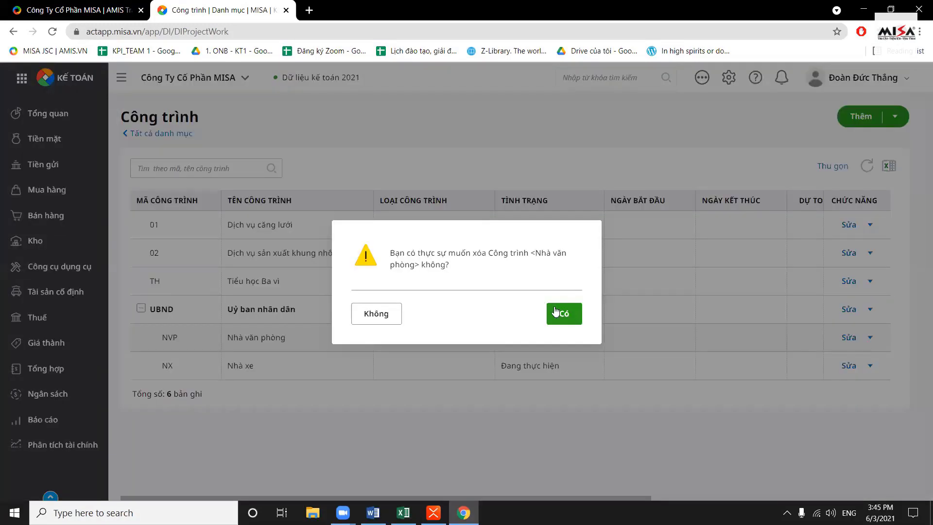
{"action": "key", "text": "Escape"}
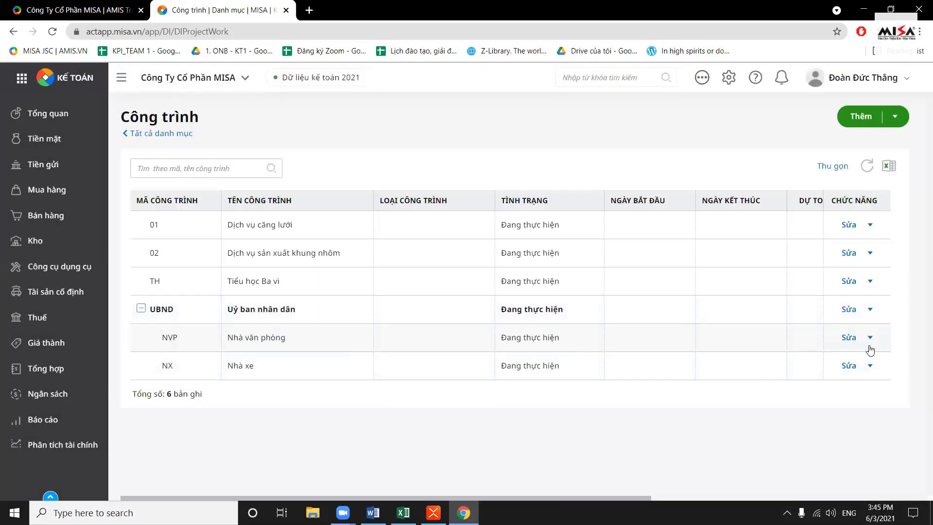
{"action": "left_click", "coordinate": [870, 366]}
{"action": "left_click", "coordinate": [824, 403]}
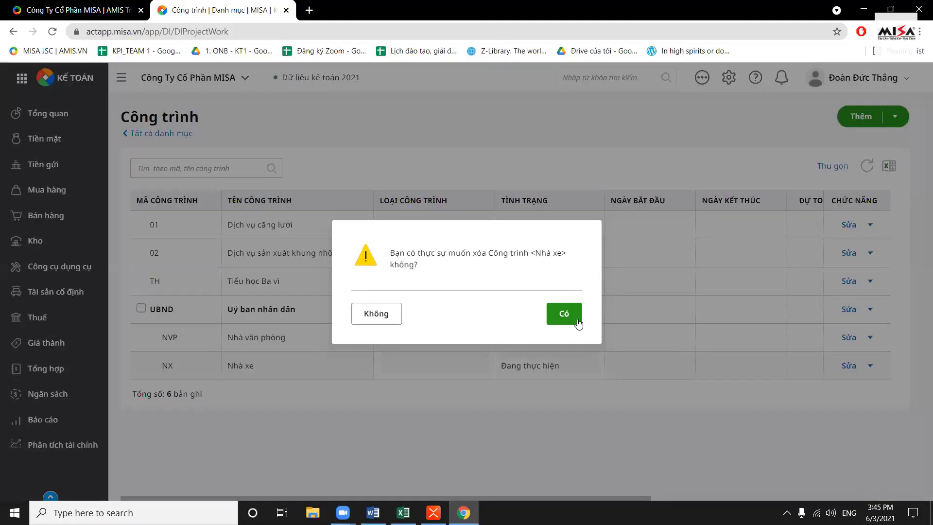
{"action": "left_click", "coordinate": [562, 314]}
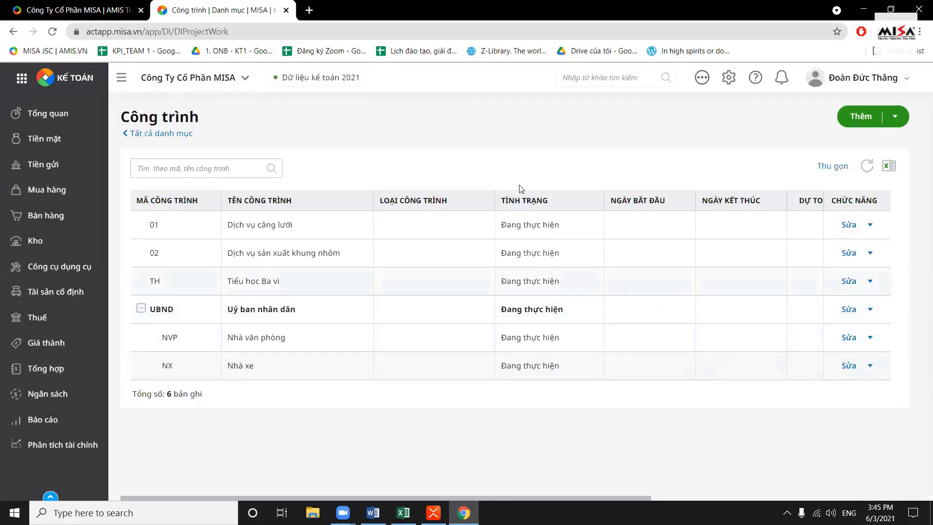
{"action": "left_click", "coordinate": [52, 31]}
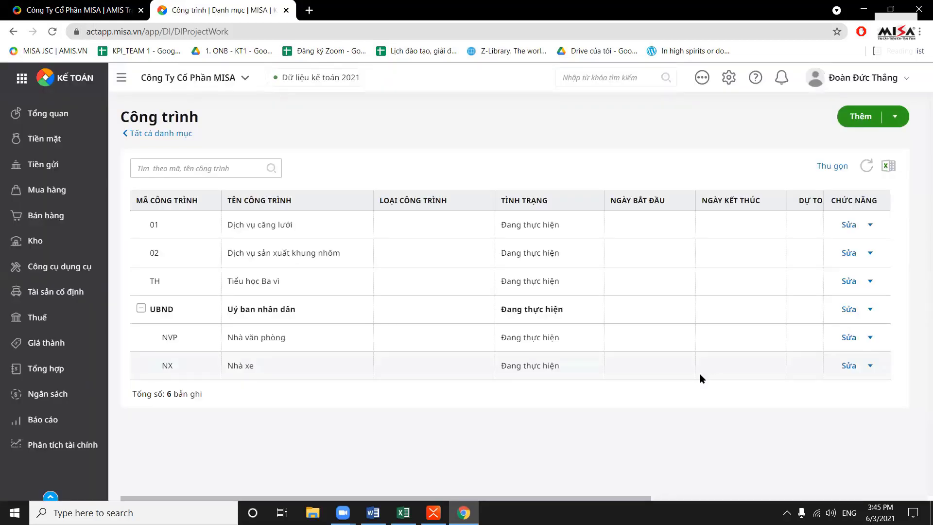
- Delete Nhà văn phòng, retry deleting Nhà xe, dismiss the error and reload the list
{"action": "left_click", "coordinate": [870, 337]}
{"action": "left_click", "coordinate": [844, 373]}
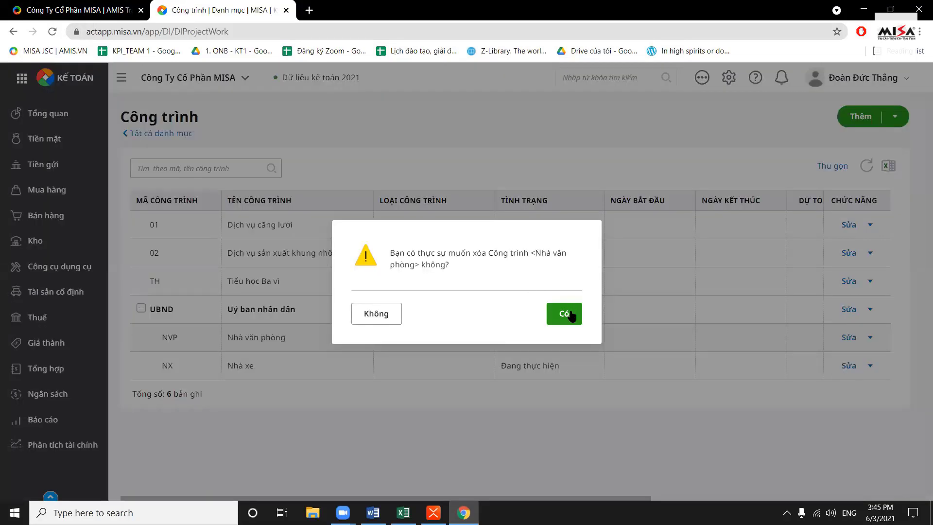
{"action": "left_click", "coordinate": [570, 315]}
{"action": "left_click", "coordinate": [849, 340]}
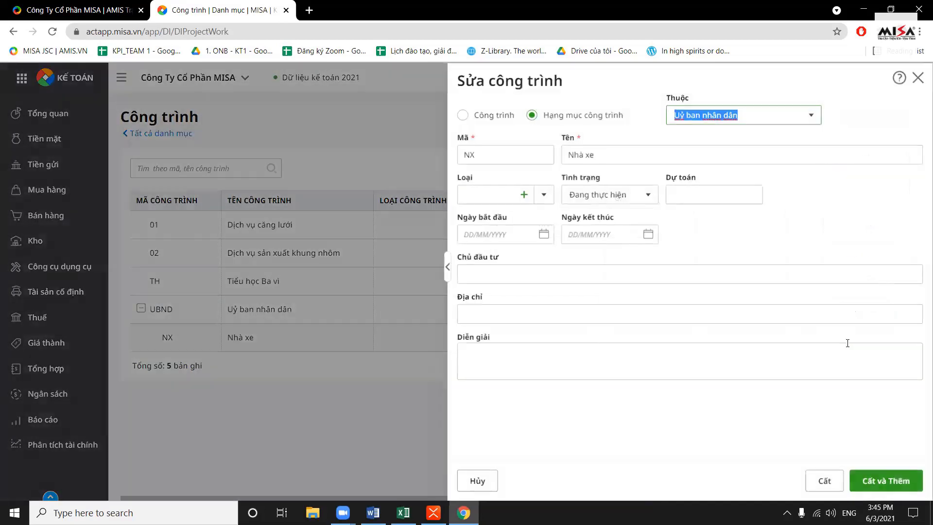
{"action": "left_click", "coordinate": [918, 78]}
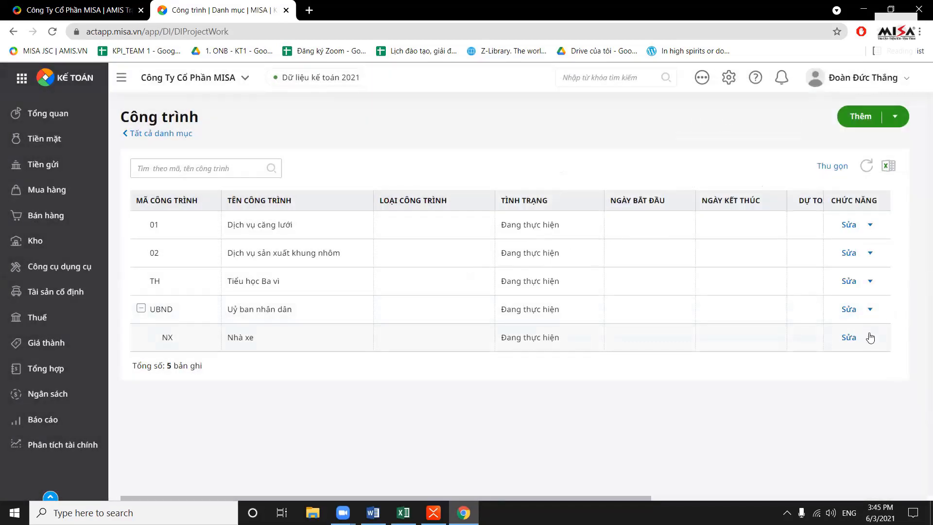
{"action": "left_click", "coordinate": [870, 337]}
{"action": "left_click", "coordinate": [827, 374]}
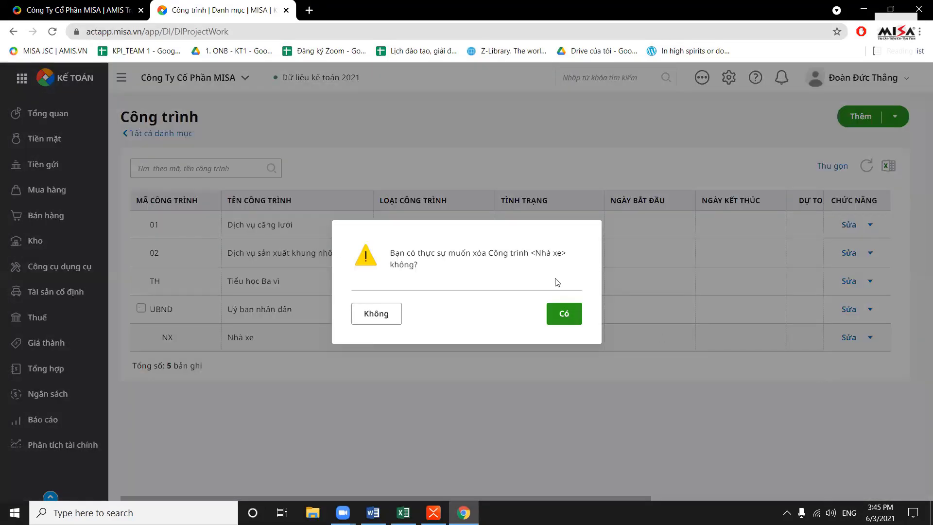
{"action": "left_click", "coordinate": [558, 316]}
{"action": "left_click", "coordinate": [466, 317]}
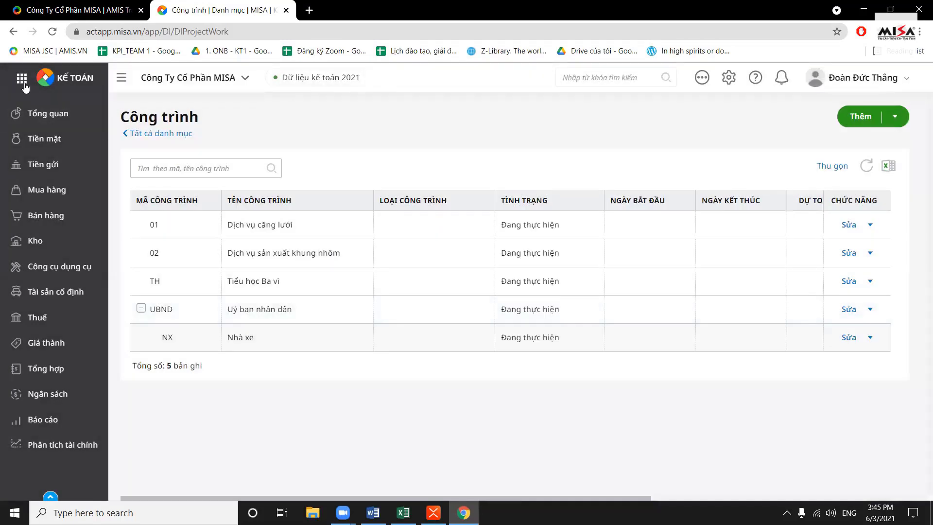
{"action": "left_click", "coordinate": [53, 31]}
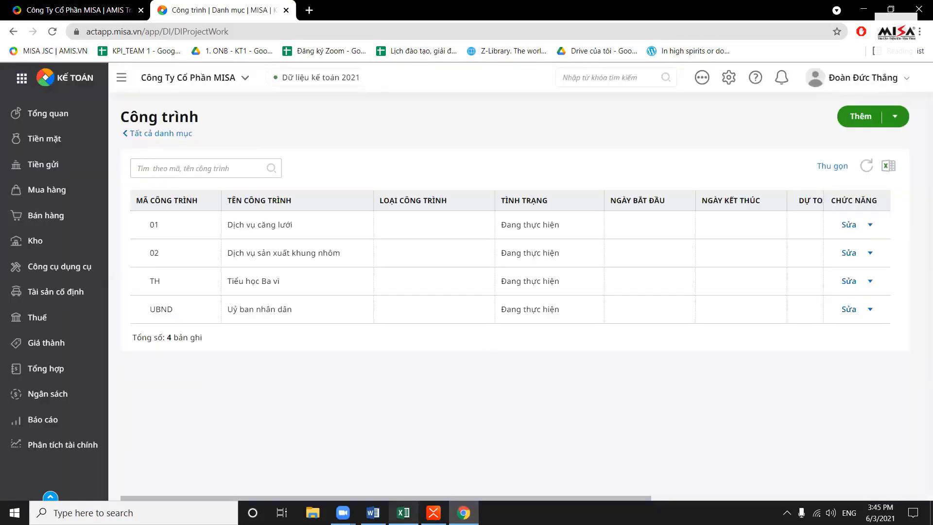
{"action": "left_click", "coordinate": [403, 513]}
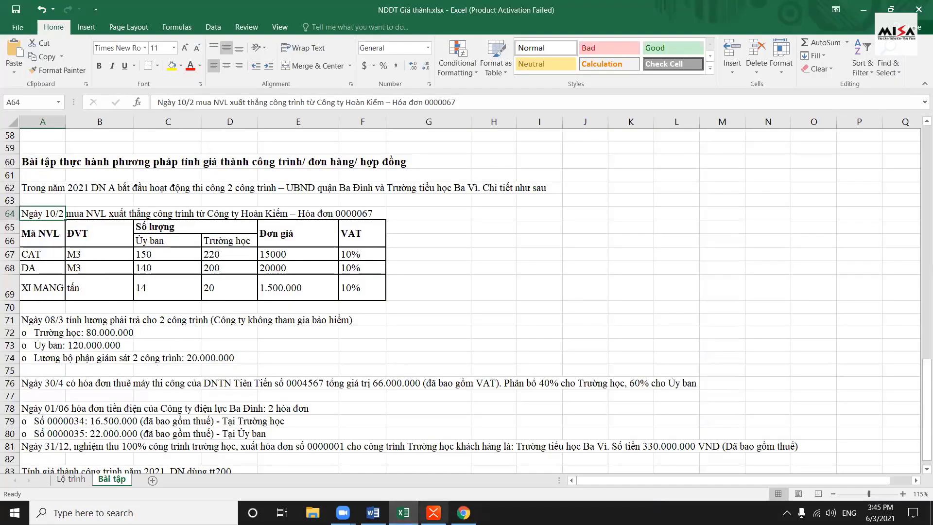
{"action": "left_click", "coordinate": [434, 511]}
{"action": "left_click", "coordinate": [410, 240]}
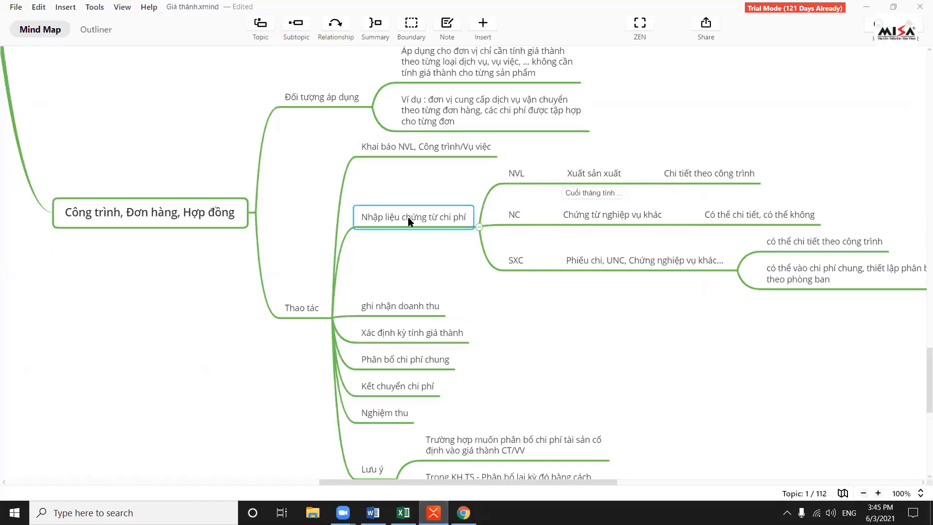
{"action": "left_click", "coordinate": [516, 173]}
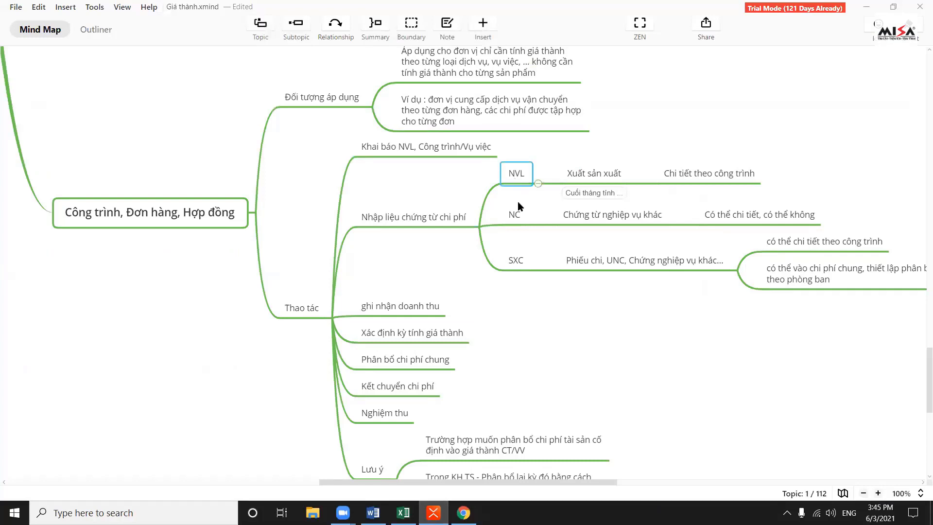
{"action": "left_click", "coordinate": [516, 215]}
{"action": "left_click", "coordinate": [516, 262]}
{"action": "left_click", "coordinate": [636, 261]}
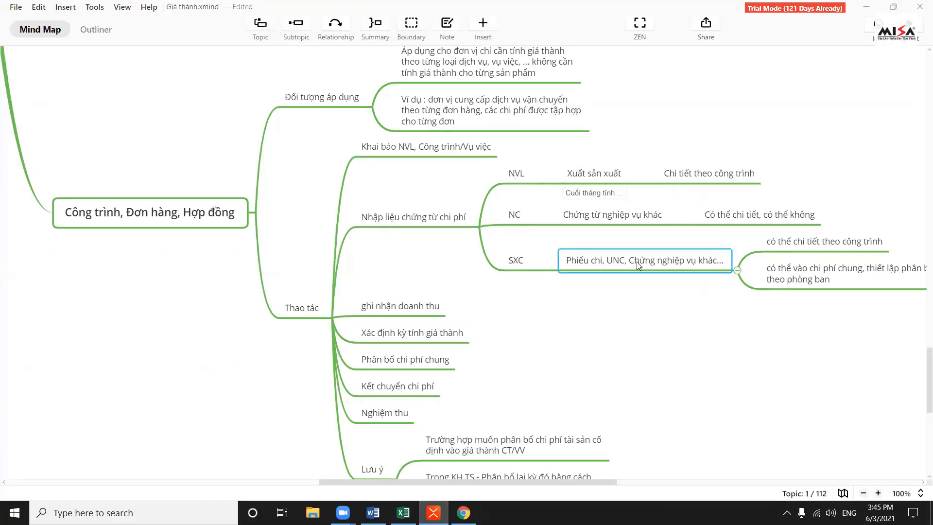
{"action": "left_click", "coordinate": [594, 174]}
{"action": "left_click", "coordinate": [508, 180]}
{"action": "left_click", "coordinate": [512, 207]}
{"action": "left_click", "coordinate": [613, 214]}
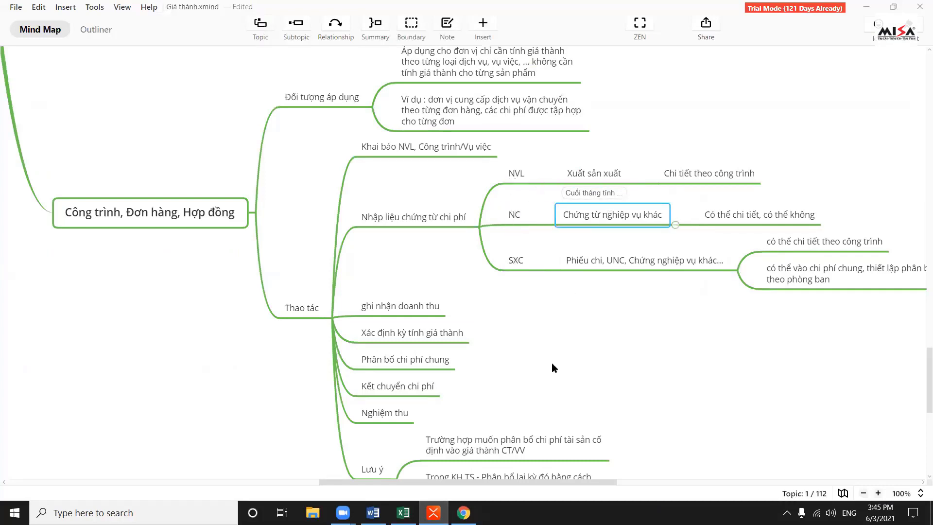
{"action": "left_click", "coordinate": [463, 513]}
{"action": "left_click", "coordinate": [404, 512]}
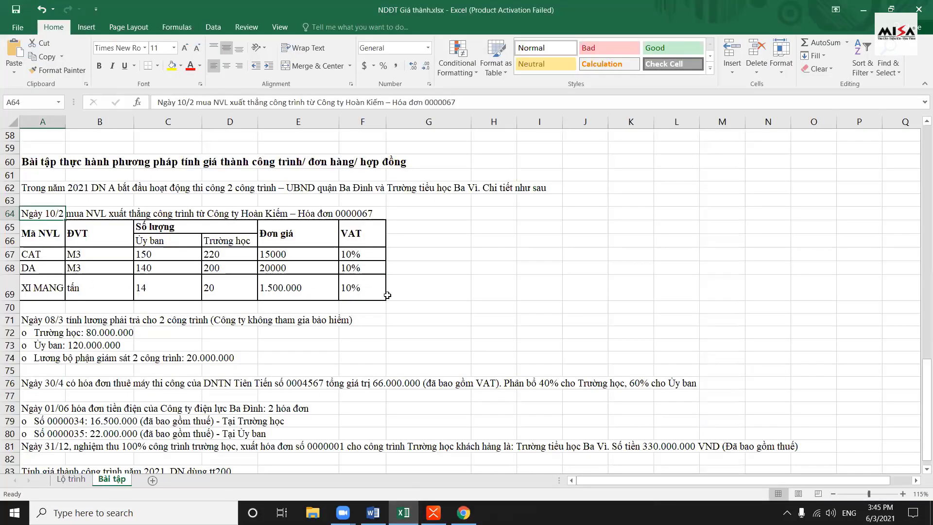
- Select the 10/2 materials purchase table A65:G69 in Excel, then return to MISA
{"action": "left_click_drag", "start_coordinate": [457, 295], "coordinate": [37, 211]}
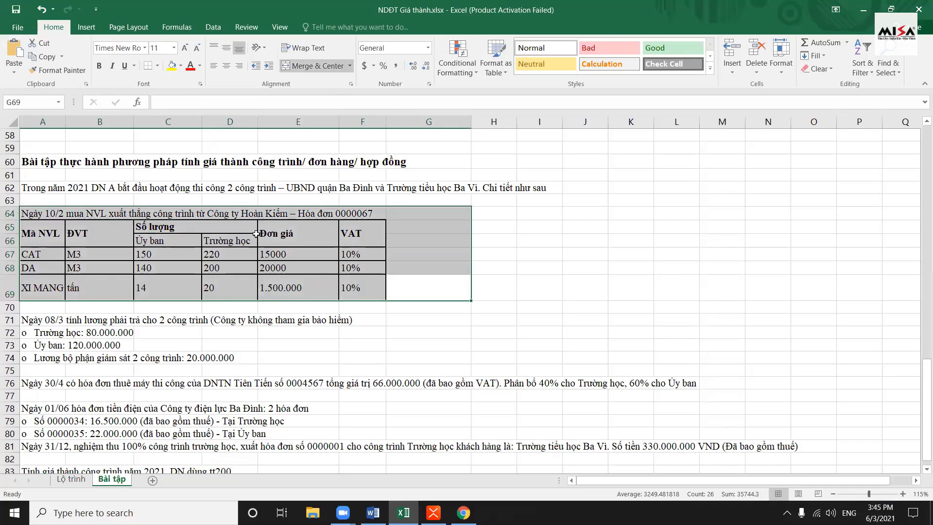
{"action": "left_click", "coordinate": [463, 511]}
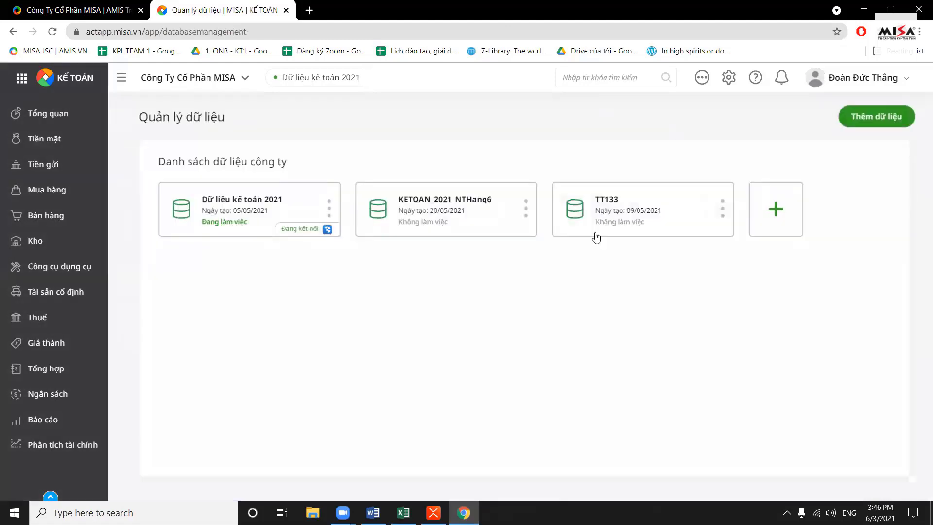
- Switch to the TT133 data set and open its Công trình list from the Danh mục catalogue
{"action": "left_click", "coordinate": [612, 217]}
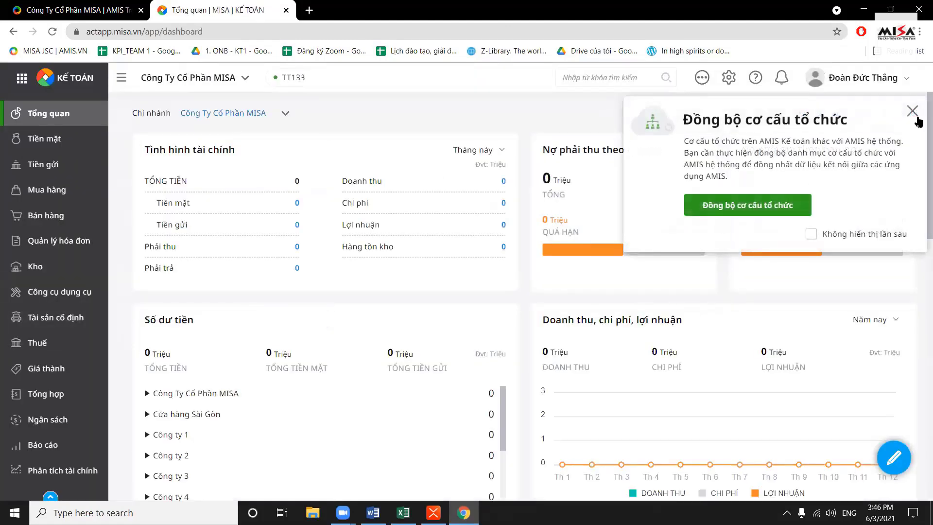
{"action": "left_click", "coordinate": [914, 113]}
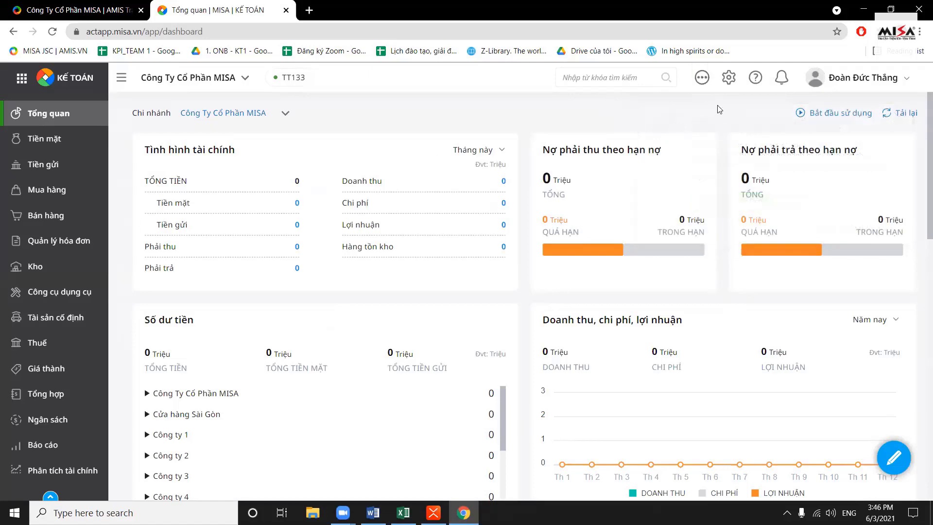
{"action": "left_click", "coordinate": [702, 77]}
{"action": "left_click", "coordinate": [256, 145]}
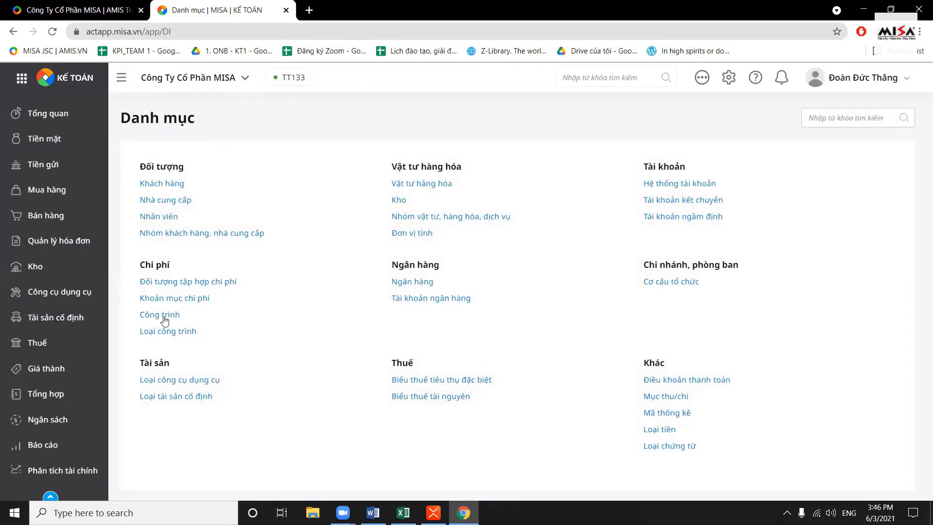
{"action": "left_click", "coordinate": [164, 317]}
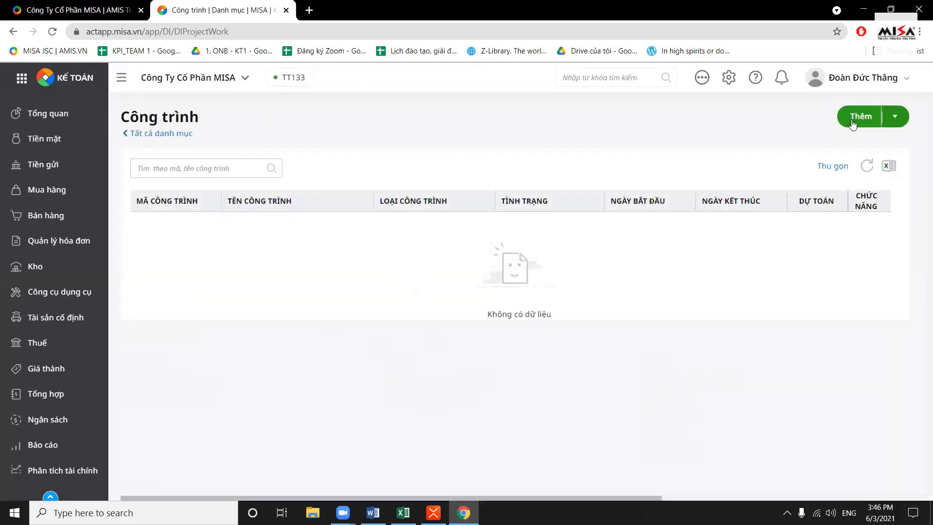
- Add project UYBAN named Uỷ ban ND and start a new entry
{"action": "left_click", "coordinate": [860, 116]}
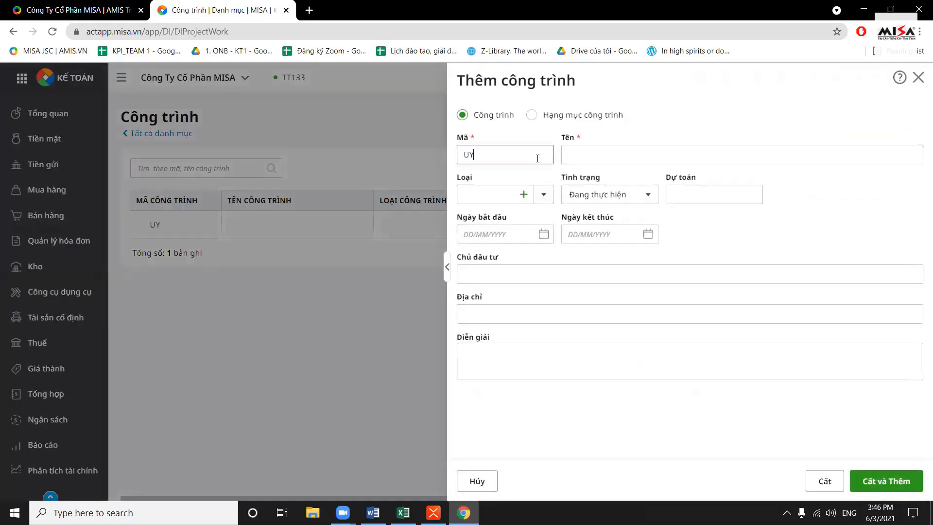
{"action": "key", "text": "Tab"}
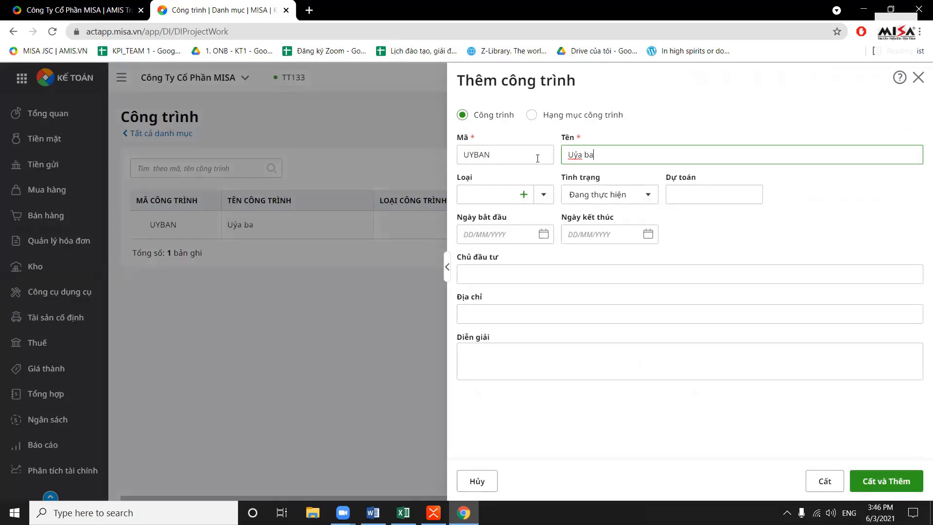
{"action": "type", "text": "U"}
{"action": "key", "text": "BackSpace"}
{"action": "left_click", "coordinate": [886, 482]}
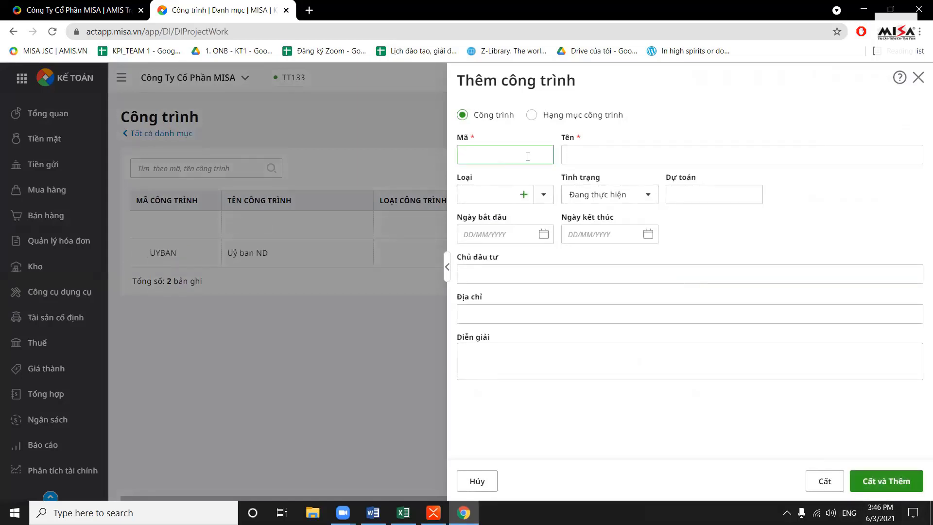
- Add project TH named Tiểu học BV, then glance at the Excel sheet and return
{"action": "type", "text": "TH"}
{"action": "key", "text": "Tab"}
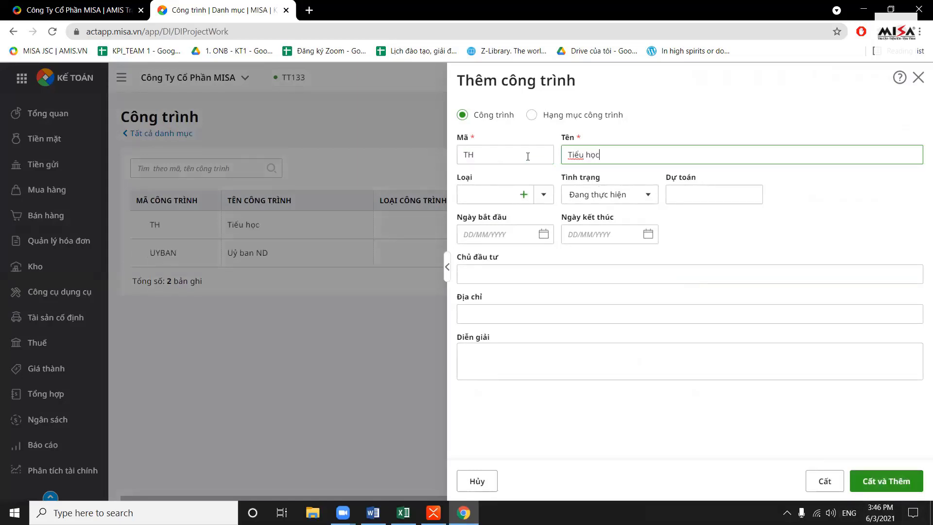
{"action": "left_click", "coordinate": [825, 482]}
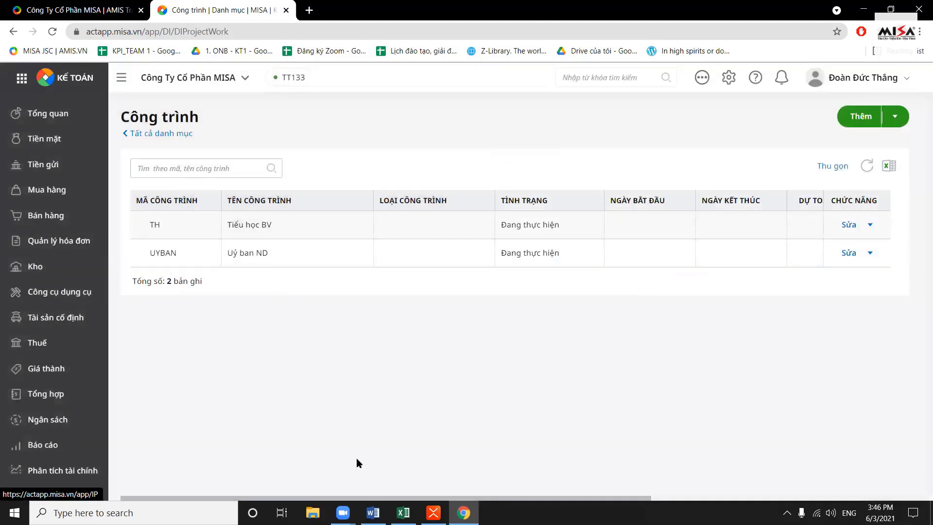
{"action": "left_click", "coordinate": [404, 513]}
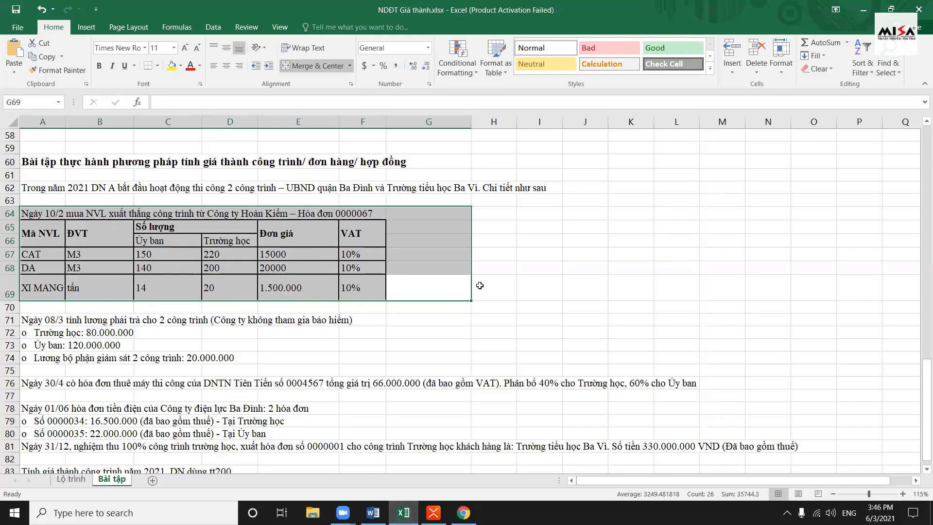
{"action": "left_click", "coordinate": [379, 290]}
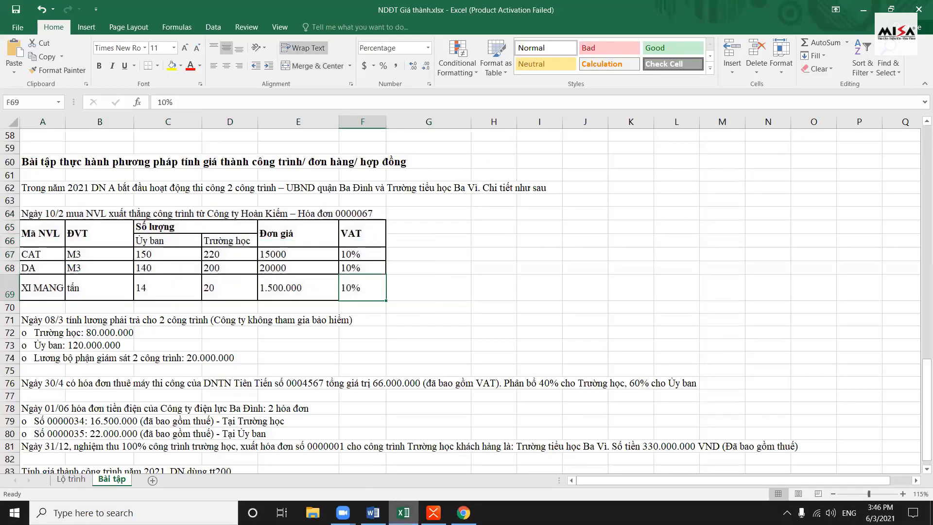
{"action": "left_click", "coordinate": [463, 513]}
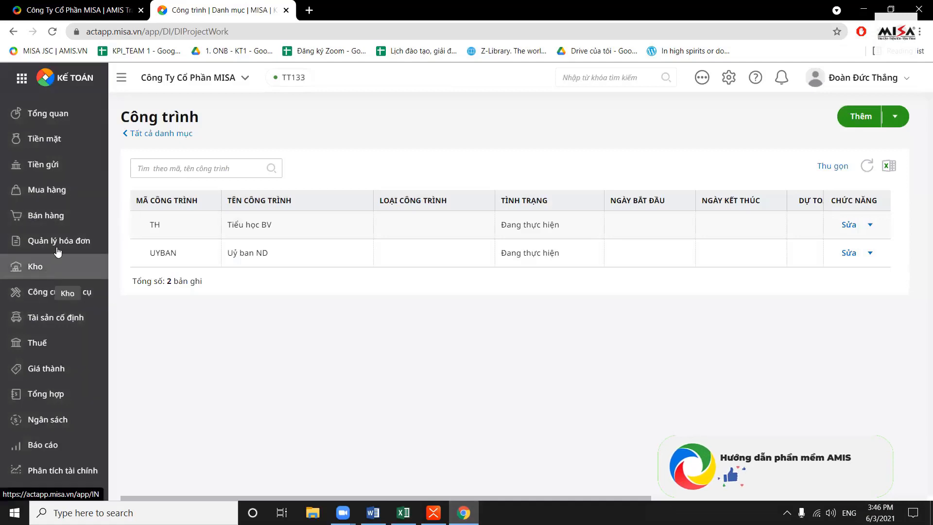
- Start a new purchase voucher MH00001 from Mua hàng, discarding an accidental service voucher
{"action": "left_click", "coordinate": [68, 191]}
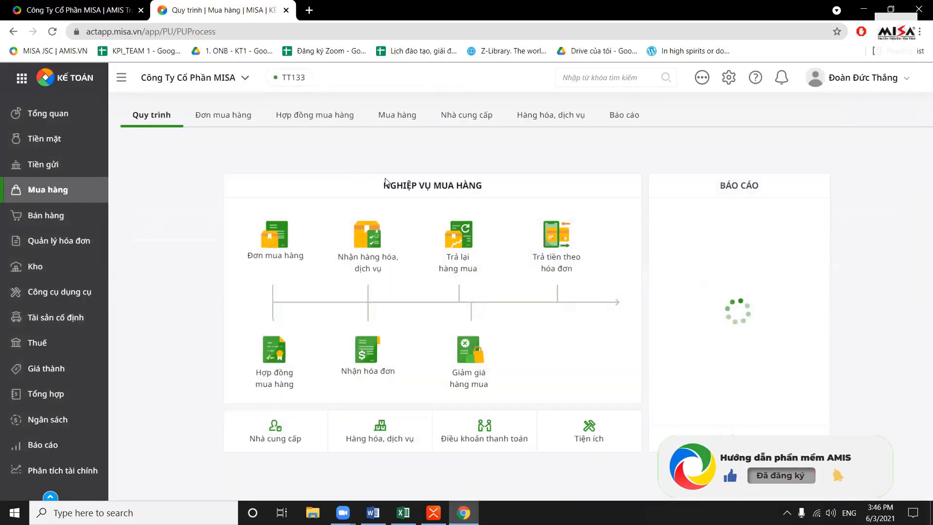
{"action": "left_click", "coordinate": [398, 117]}
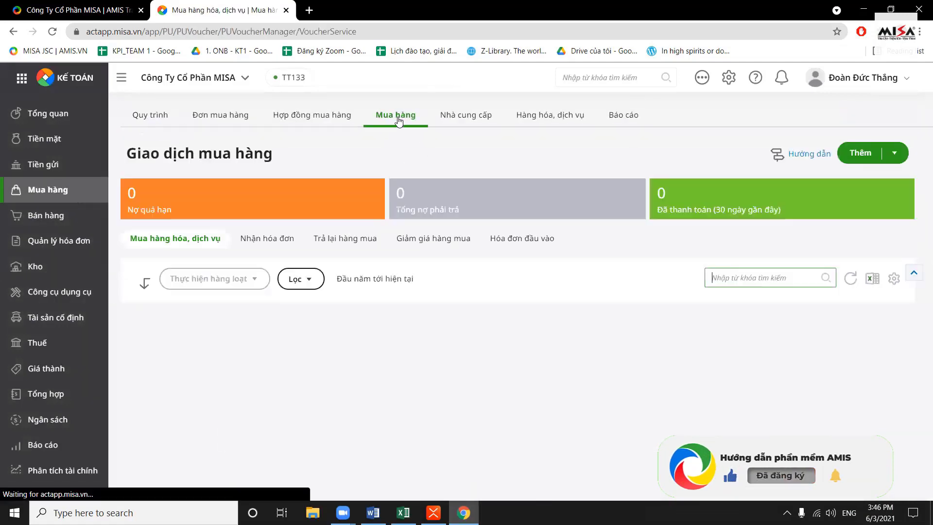
{"action": "left_click", "coordinate": [895, 153]}
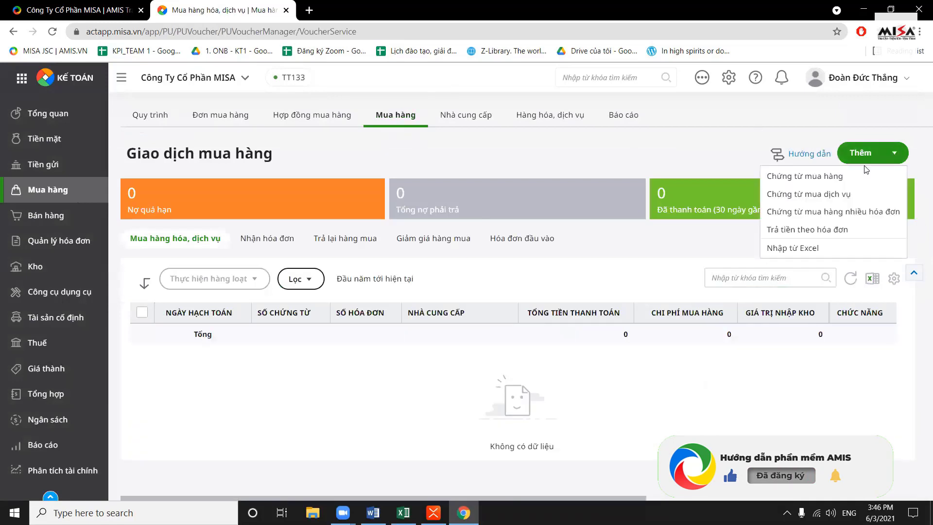
{"action": "left_click", "coordinate": [788, 199]}
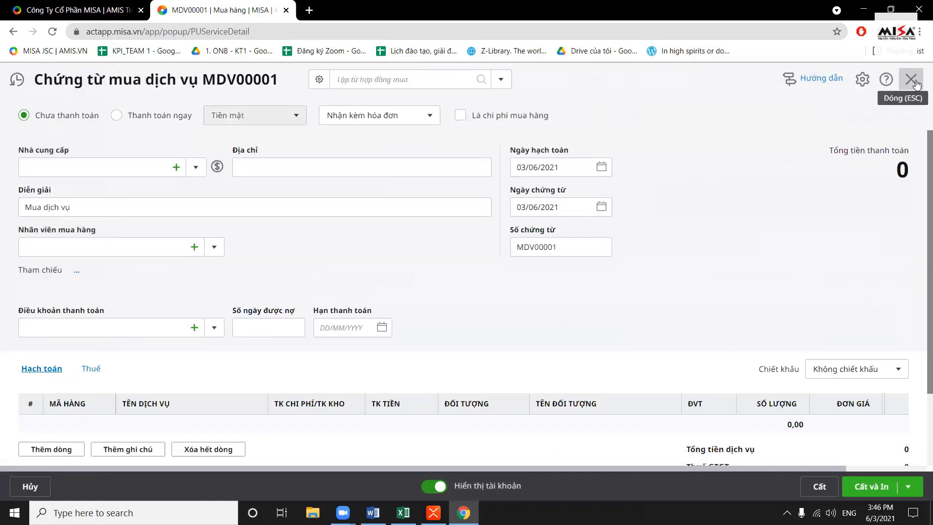
{"action": "left_click", "coordinate": [911, 79]}
{"action": "left_click", "coordinate": [894, 154]}
{"action": "left_click", "coordinate": [826, 176]}
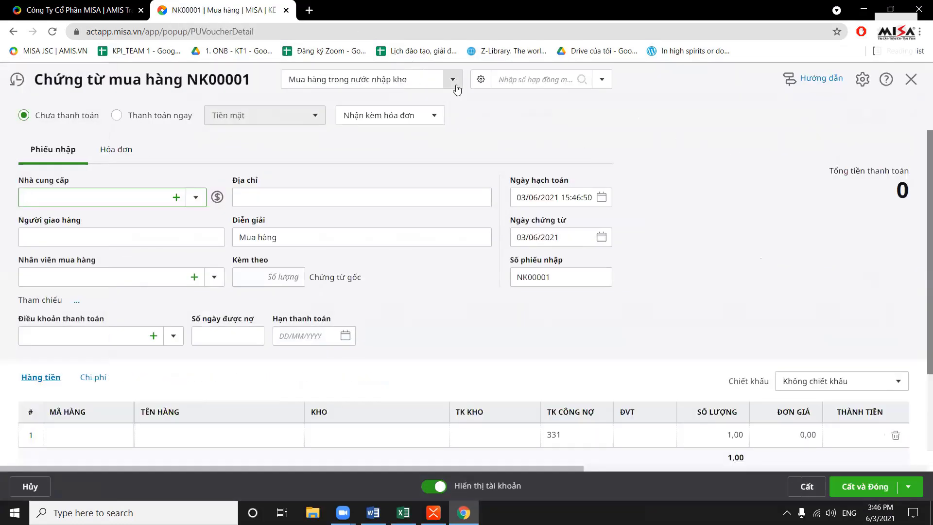
- Set the voucher type to Mua hàng trong nước không qua kho and start adding a supplier
{"action": "left_click", "coordinate": [453, 80]}
{"action": "left_click", "coordinate": [402, 122]}
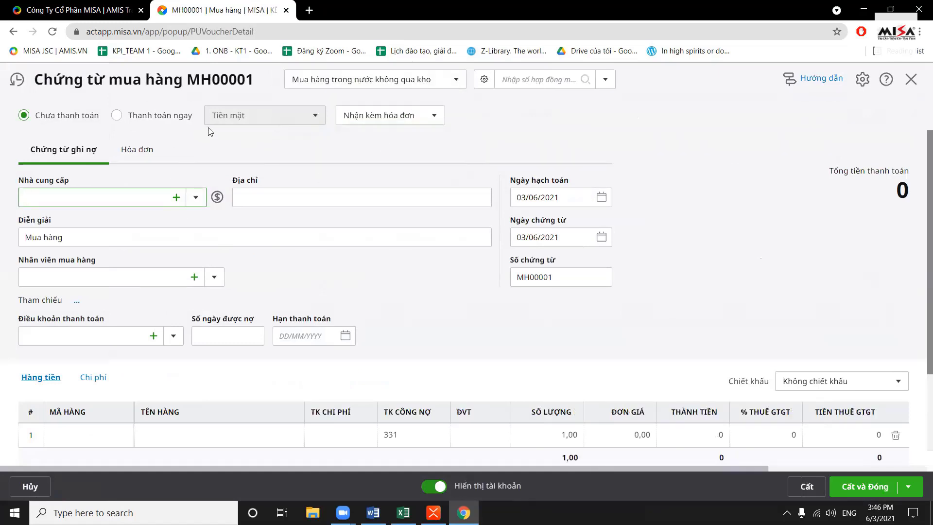
{"action": "left_click", "coordinate": [196, 200]}
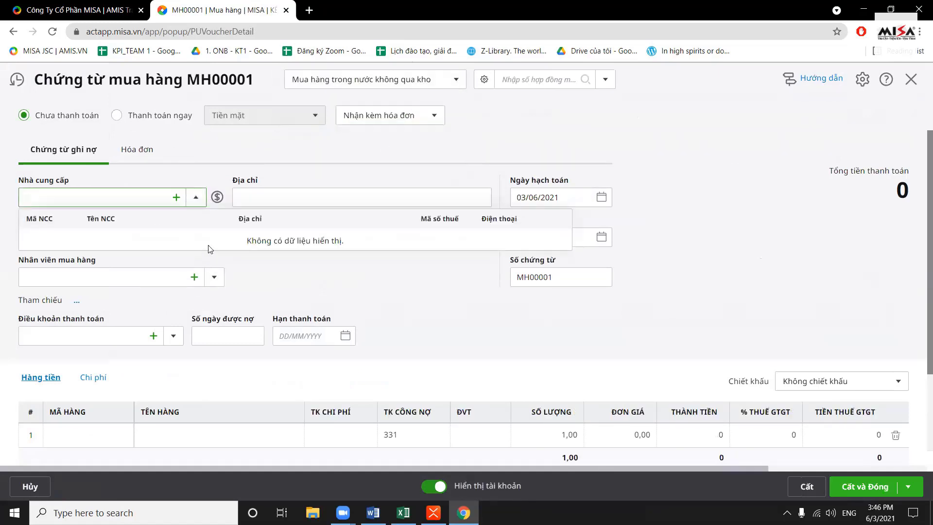
{"action": "left_click", "coordinate": [176, 197]}
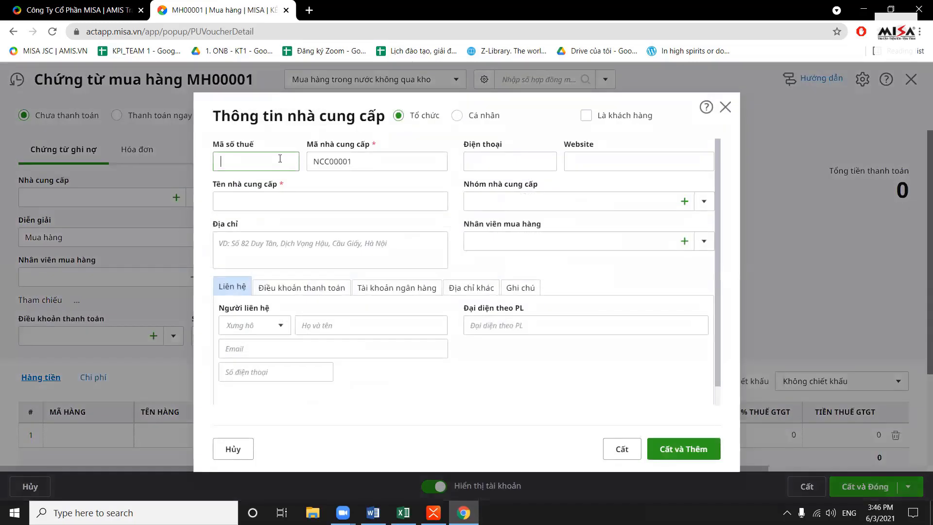
- Autofill supplier CÔNG TY CỔ PHẦN BCC NUTRITION from tax code 01078787 and save it as NCC00001
{"action": "left_click", "coordinate": [280, 159]}
{"action": "type", "text": "010787"}
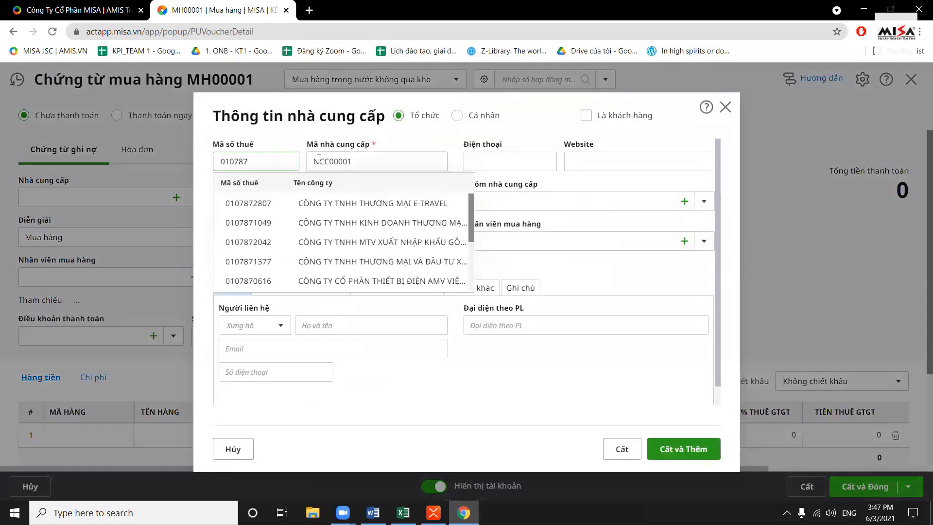
{"action": "type", "text": "87"}
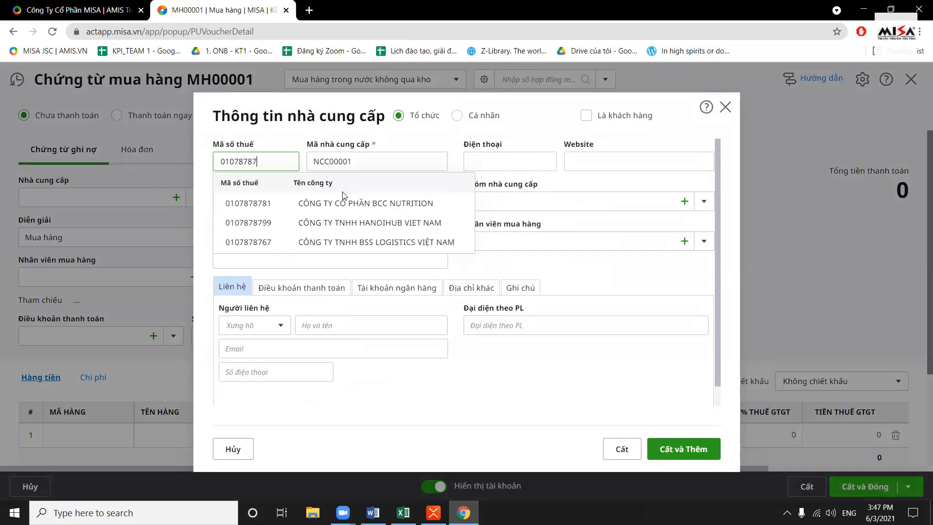
{"action": "left_click", "coordinate": [358, 204]}
{"action": "left_click", "coordinate": [624, 449]}
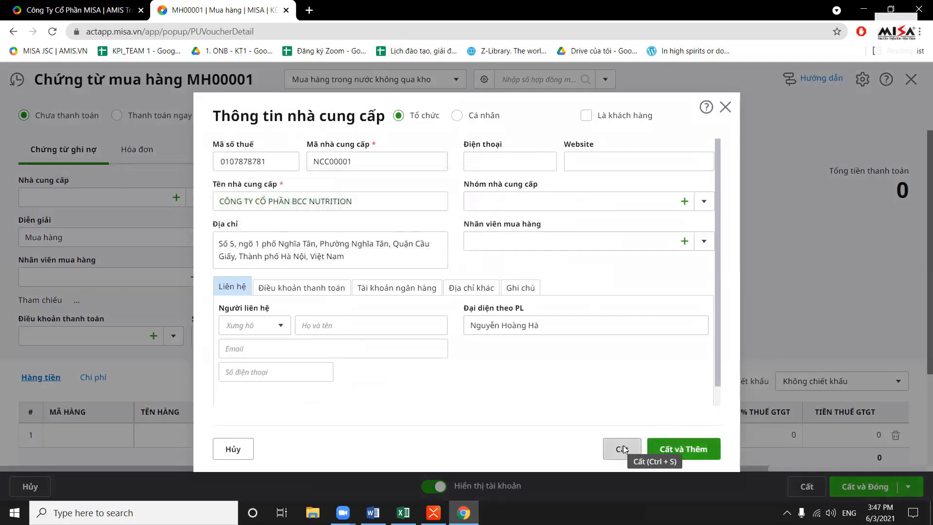
{"action": "scroll", "coordinate": [209, 384], "scroll_direction": "down", "scroll_amount": 3}
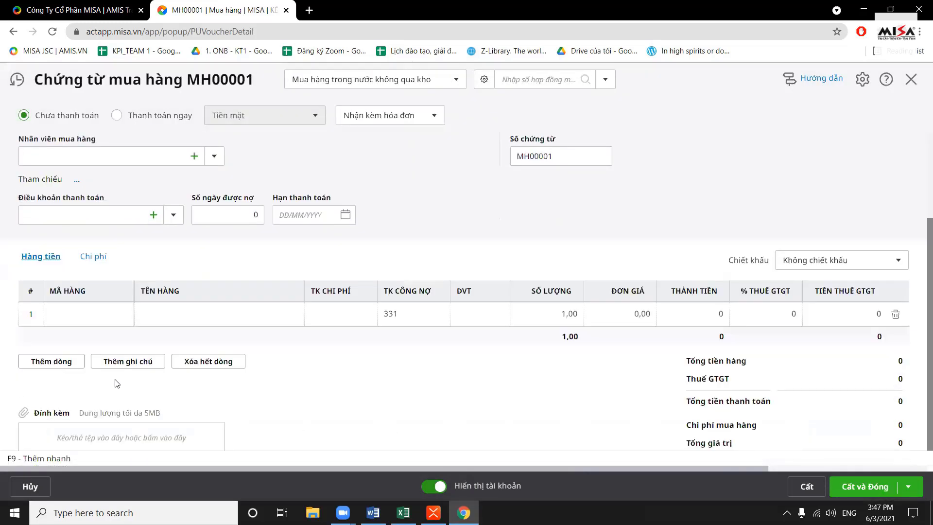
- Create raw-material items Cát, Đá and Xi măng (VT00001–VT00003) from the first line's item field
{"action": "left_click", "coordinate": [98, 313]}
{"action": "type", "text": "Cát"}
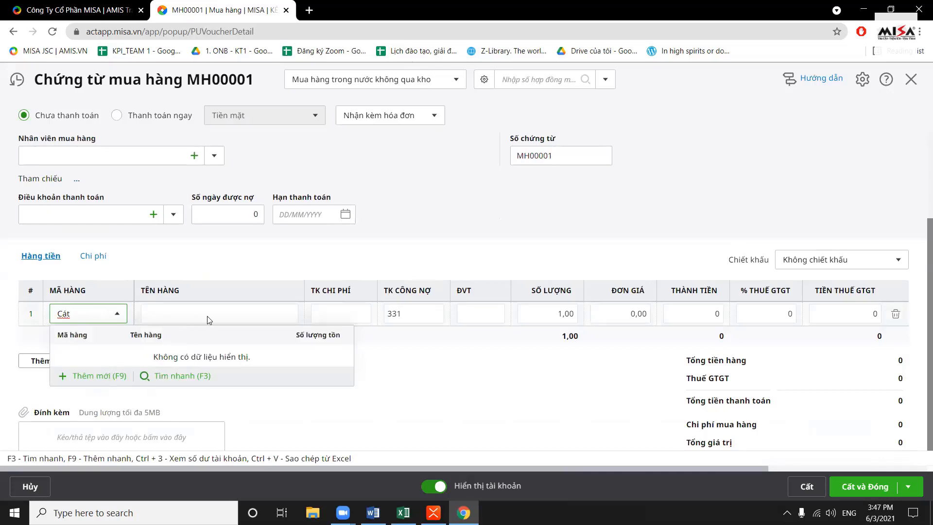
{"action": "left_click", "coordinate": [97, 377]}
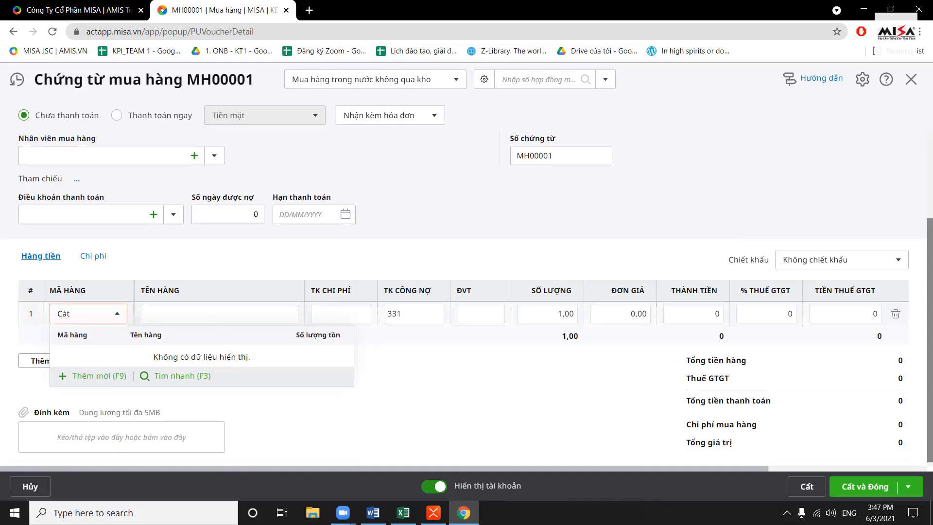
{"action": "left_click", "coordinate": [74, 377]}
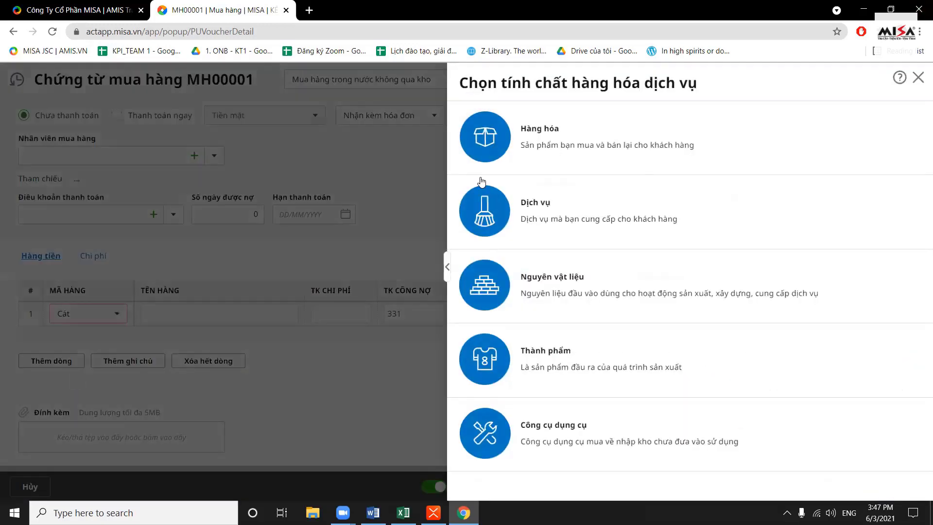
{"action": "left_click", "coordinate": [487, 273]}
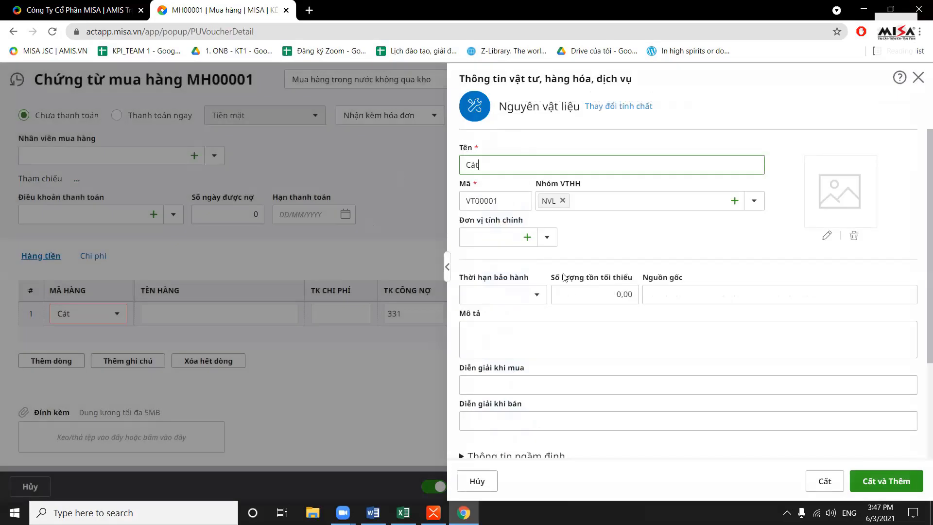
{"action": "left_click", "coordinate": [886, 481]}
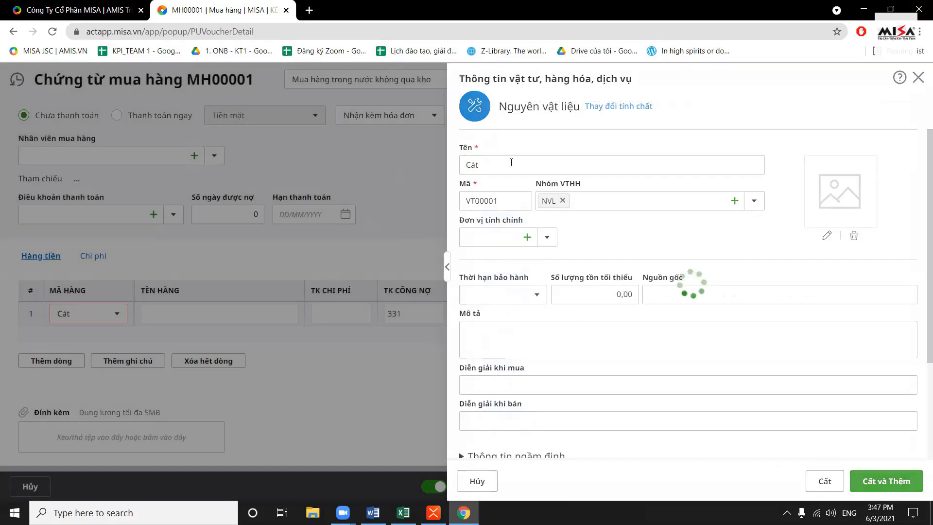
{"action": "left_click", "coordinate": [870, 483]}
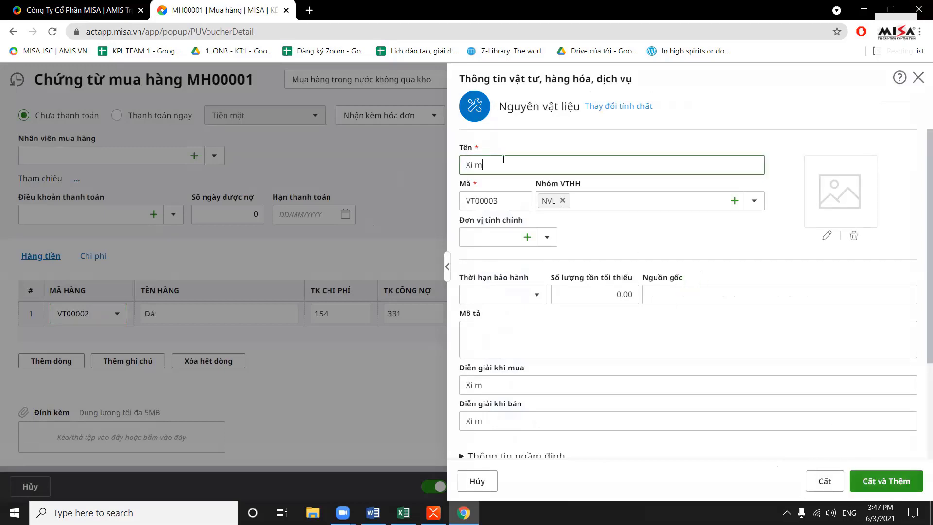
{"action": "left_click", "coordinate": [825, 481]}
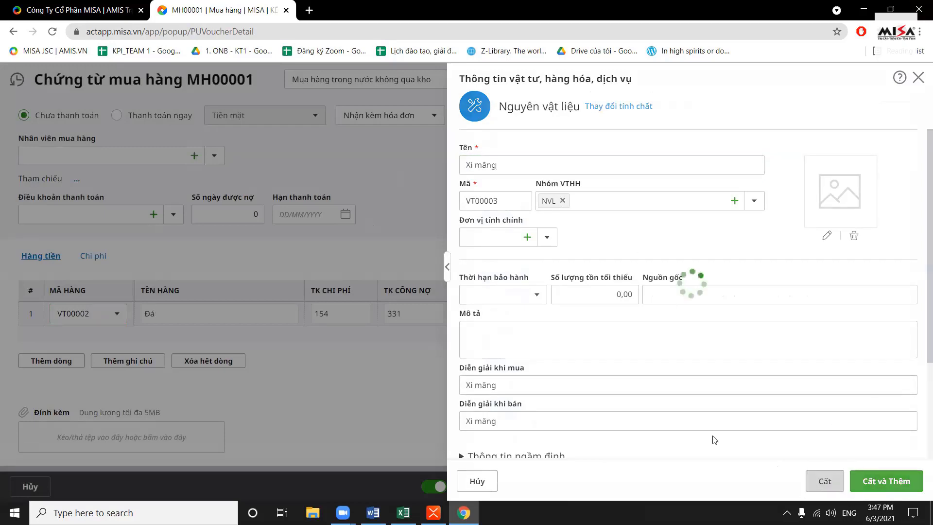
- Fill voucher lines 1–3 with items Cát, Đá and Xi măng
{"action": "type", "text": "cát"}
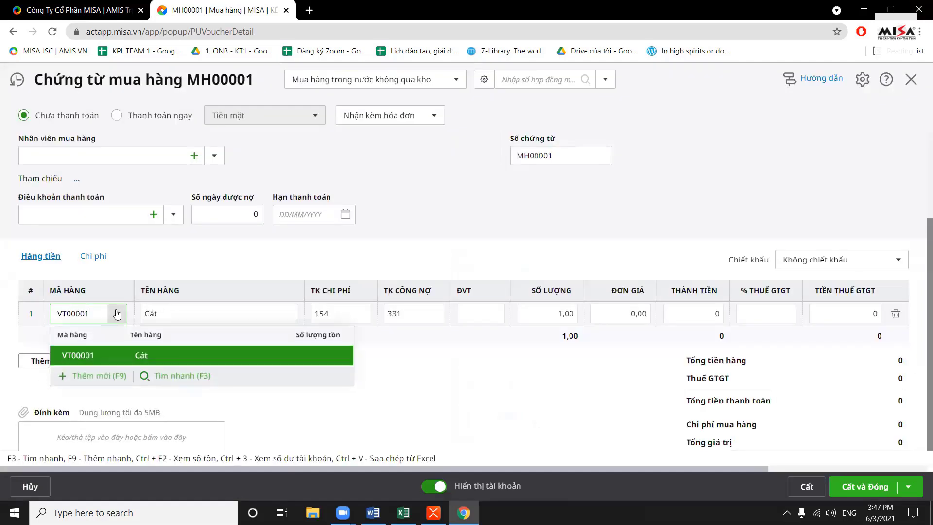
{"action": "key", "text": "Return"}
{"action": "left_click", "coordinate": [54, 360]}
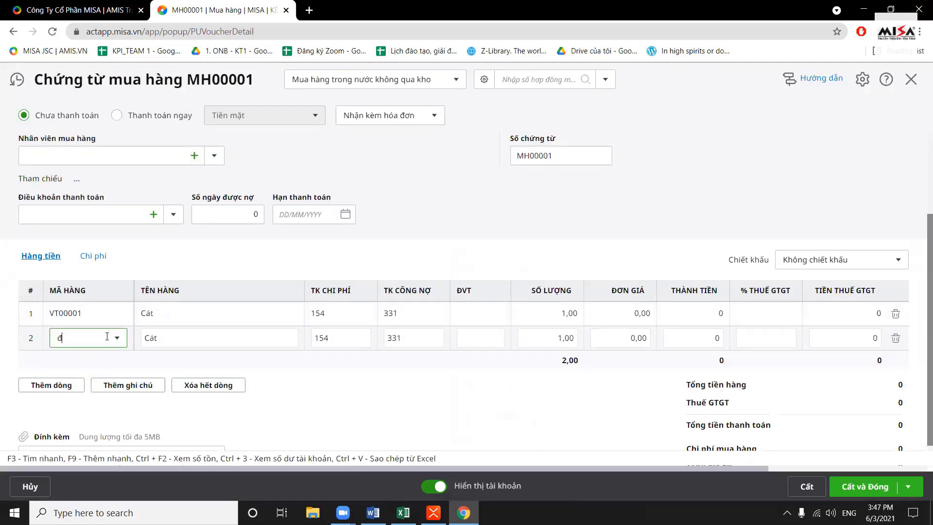
{"action": "left_click", "coordinate": [67, 377]}
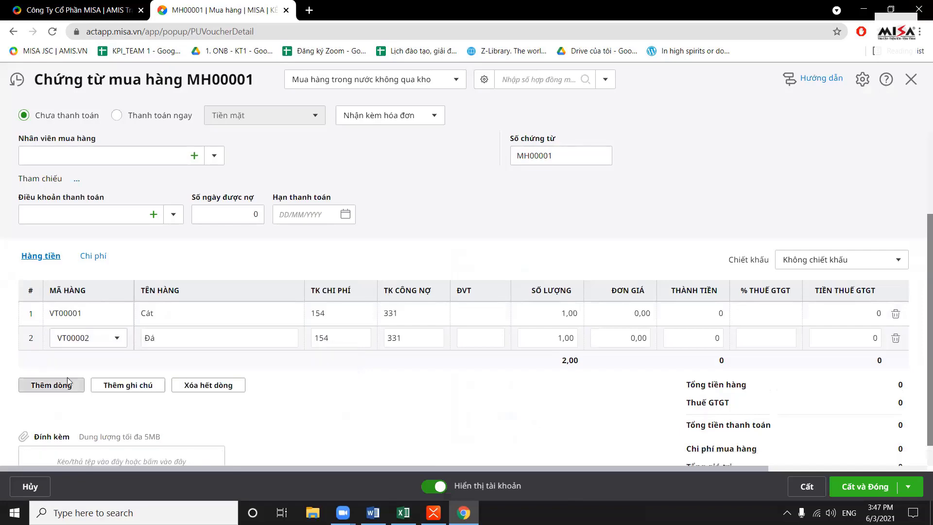
{"action": "left_click", "coordinate": [67, 379]}
{"action": "type", "text": "xi"}
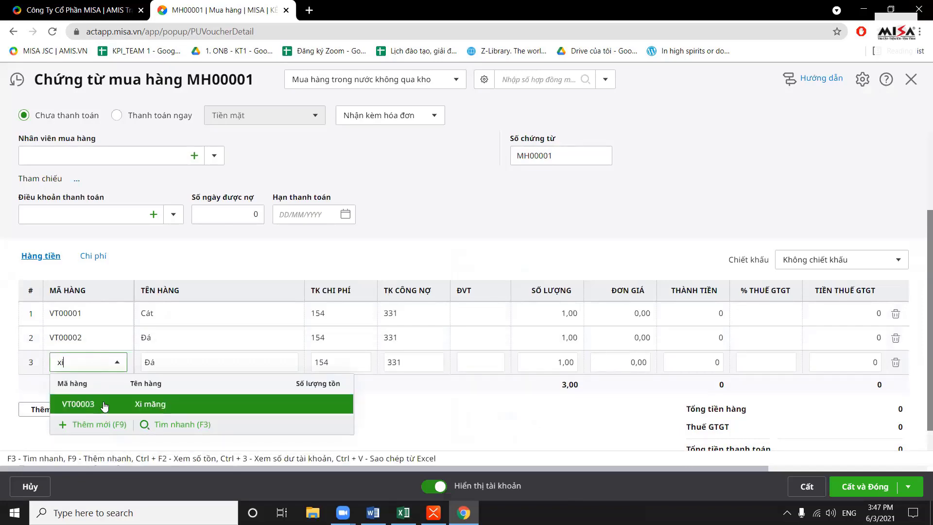
{"action": "left_click", "coordinate": [104, 405]}
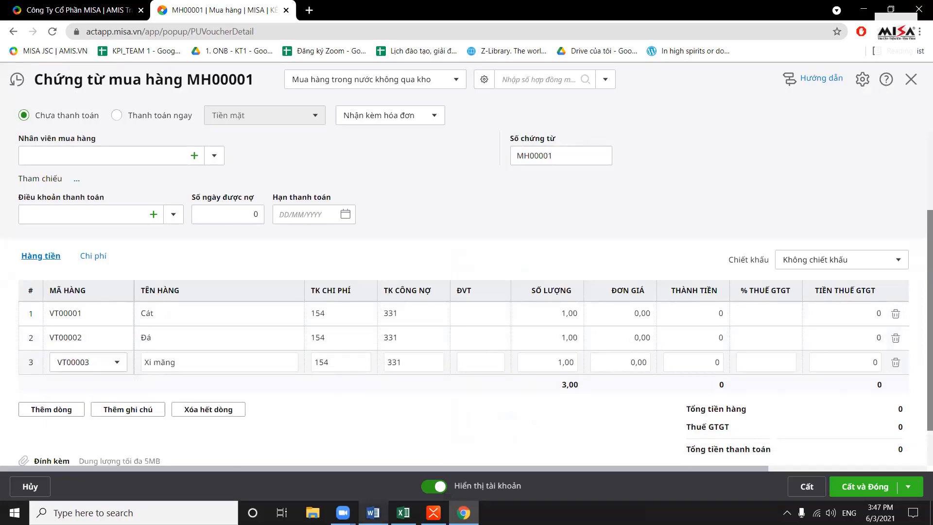
- Check the Ủy ban quantities for CAT, DA and XI MANG in the Excel exercise sheet
{"action": "key", "text": "alt+Tab"}
{"action": "key", "text": "alt+Tab"}
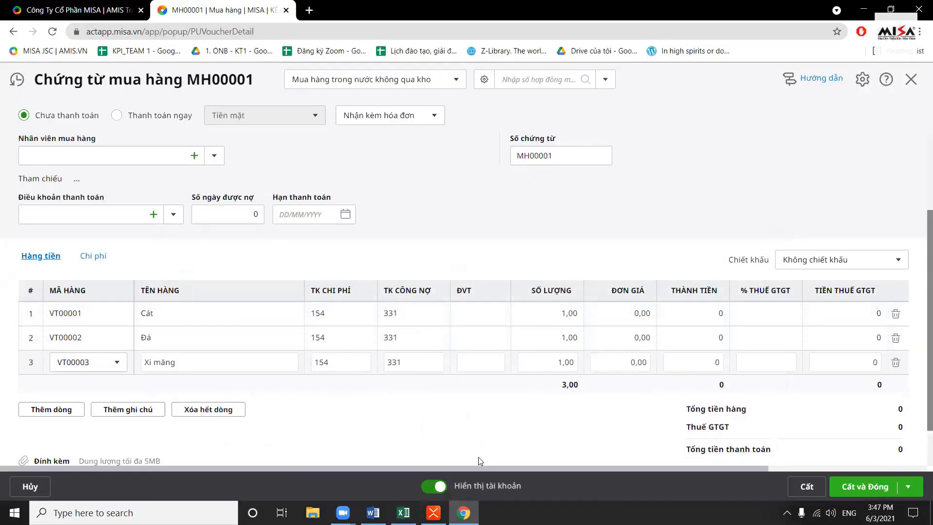
{"action": "mouse_move", "coordinate": [475, 470]}
{"action": "left_mouse_down"}
{"action": "mouse_move", "coordinate": [510, 469]}
{"action": "mouse_move", "coordinate": [474, 470]}
{"action": "left_mouse_up"}
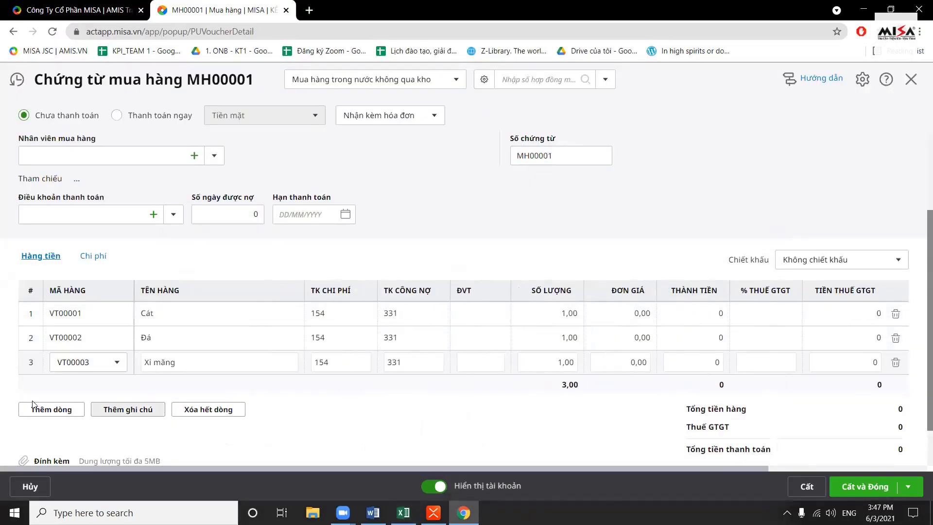
{"action": "key", "text": "alt+Tab"}
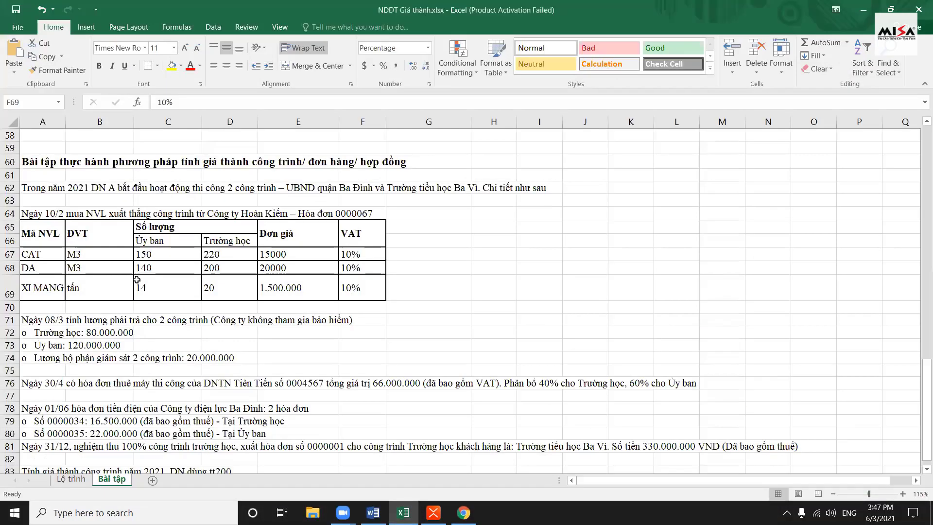
{"action": "left_click", "coordinate": [159, 254]}
{"action": "left_click", "coordinate": [152, 267]}
{"action": "left_click", "coordinate": [156, 288]}
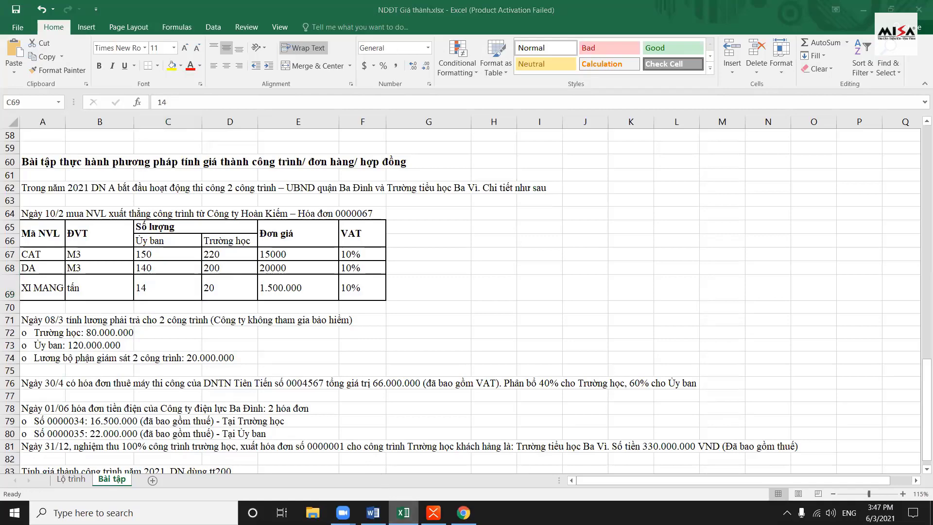
{"action": "key", "text": "alt+Tab"}
- Enter quantities 150, 140 and 14 for Cát, Đá and Xi măng, totalling 304
{"action": "left_click", "coordinate": [551, 314]}
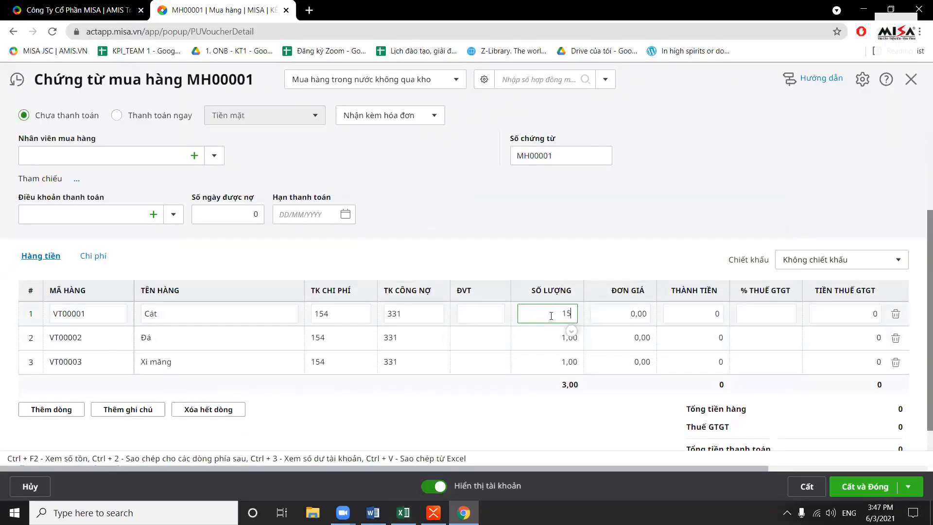
{"action": "left_click", "coordinate": [535, 342]}
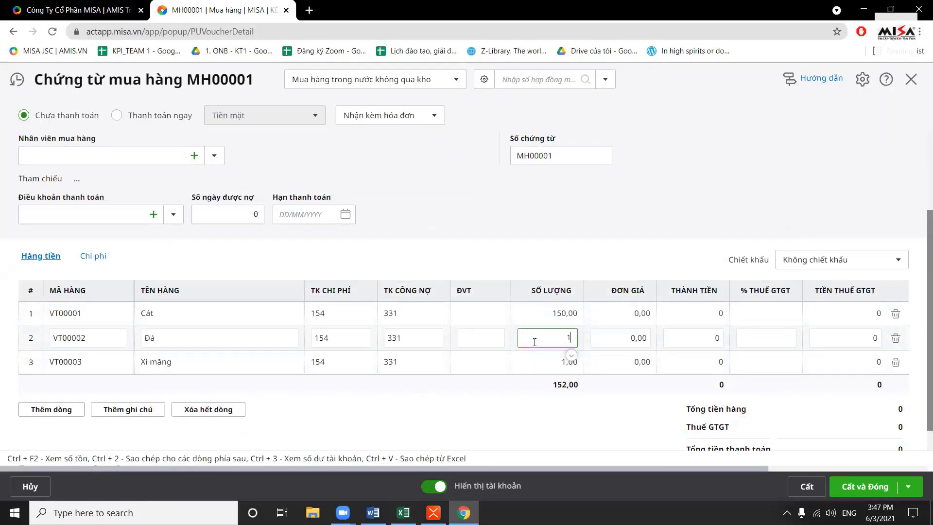
{"action": "left_click", "coordinate": [538, 358]}
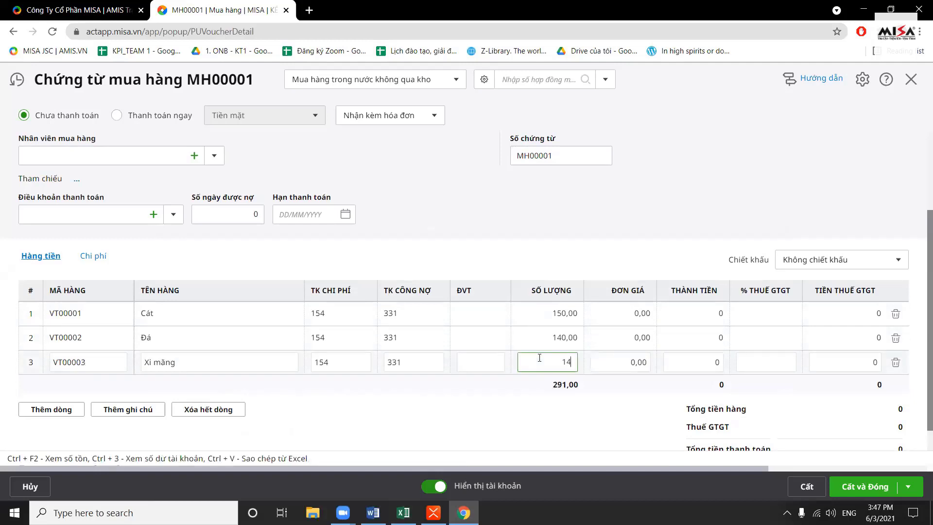
{"action": "key", "text": "Tab"}
{"action": "left_click_drag", "start_coordinate": [591, 469], "coordinate": [784, 468]}
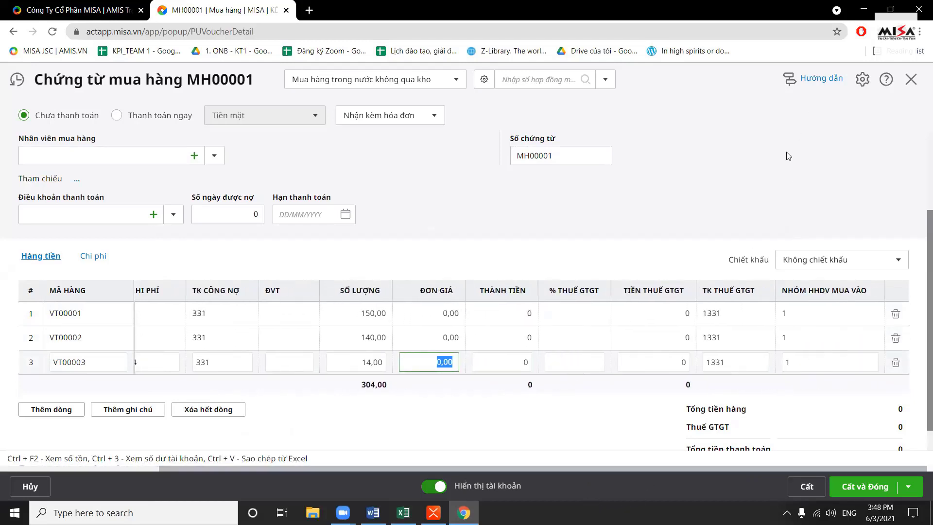
{"action": "left_click", "coordinate": [860, 90]}
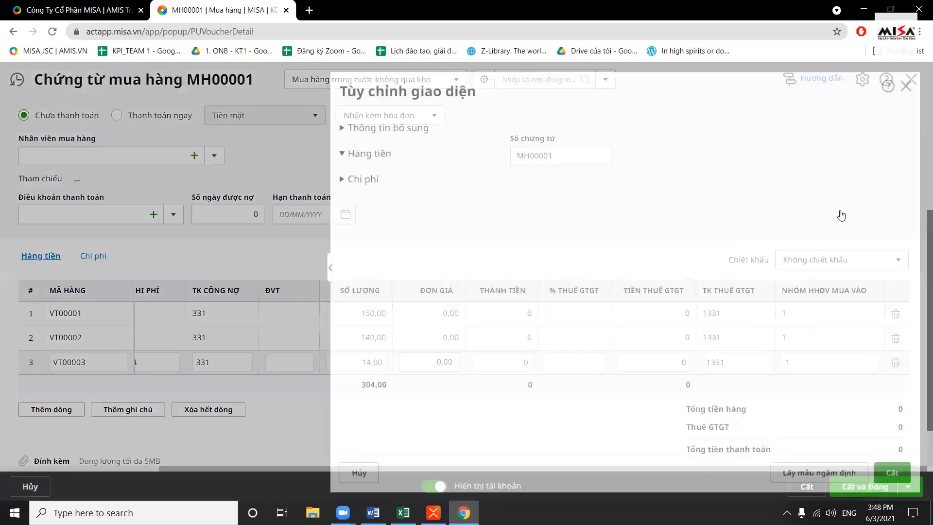
- Add the Khoản mục CP, Công trình and Tên công trình columns to the goods grid
{"action": "scroll", "coordinate": [438, 340], "scroll_direction": "down", "scroll_amount": 1}
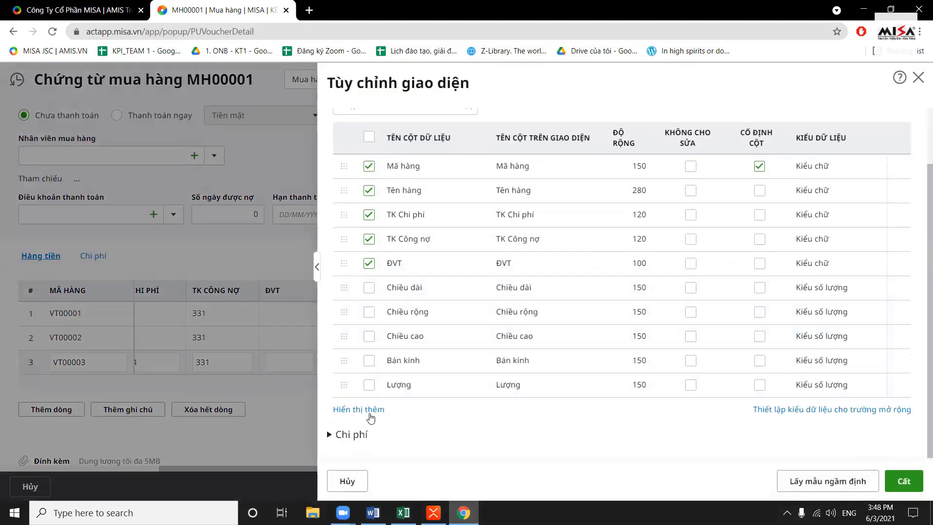
{"action": "left_click", "coordinate": [369, 411]}
{"action": "scroll", "coordinate": [371, 302], "scroll_direction": "down", "scroll_amount": 10}
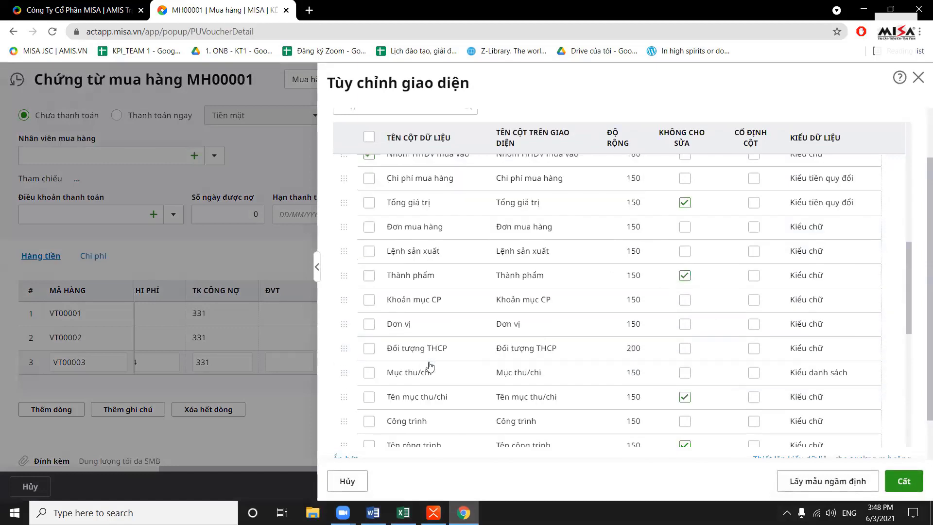
{"action": "left_click", "coordinate": [369, 300]}
{"action": "scroll", "coordinate": [372, 301], "scroll_direction": "down", "scroll_amount": 2}
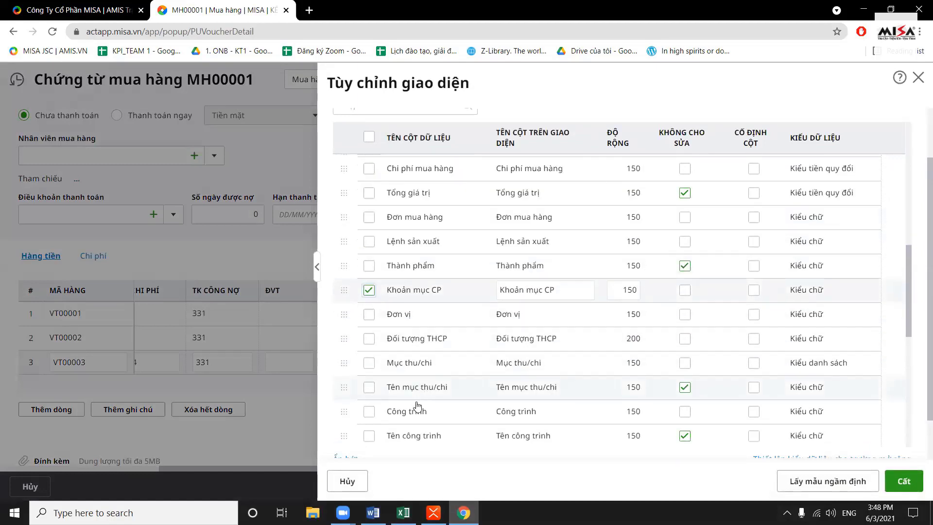
{"action": "left_click", "coordinate": [370, 360]}
{"action": "left_click", "coordinate": [370, 384]}
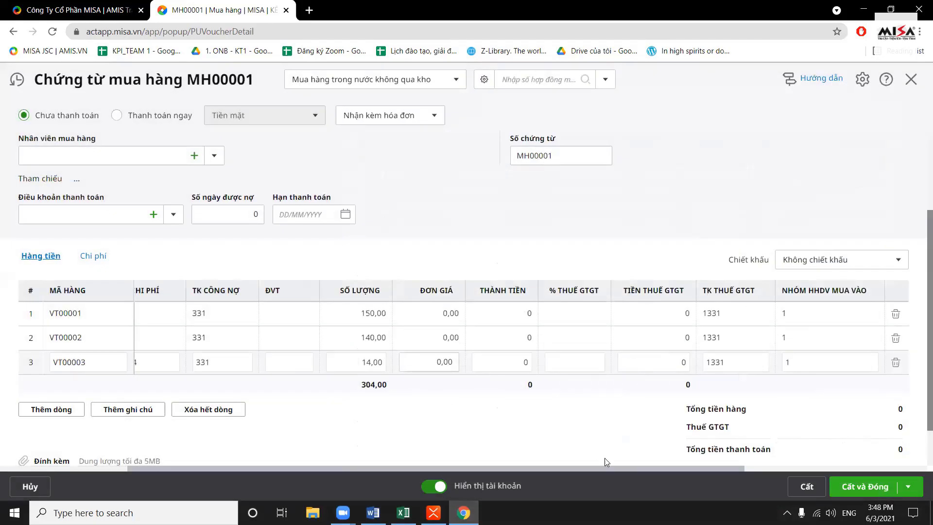
{"action": "left_click_drag", "start_coordinate": [592, 469], "coordinate": [469, 473]}
- Set the first line's cost item to NVLTT (direct materials)
{"action": "left_click", "coordinate": [403, 513]}
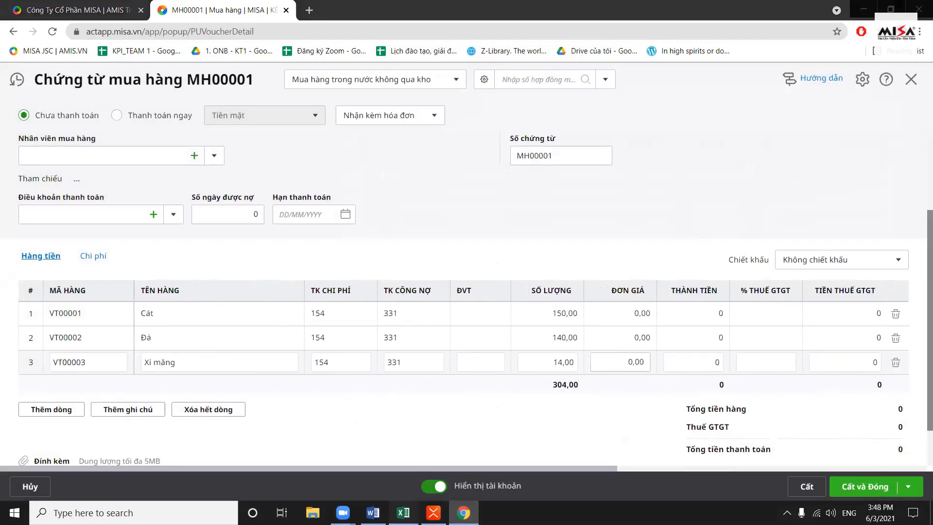
{"action": "left_click", "coordinate": [464, 512]}
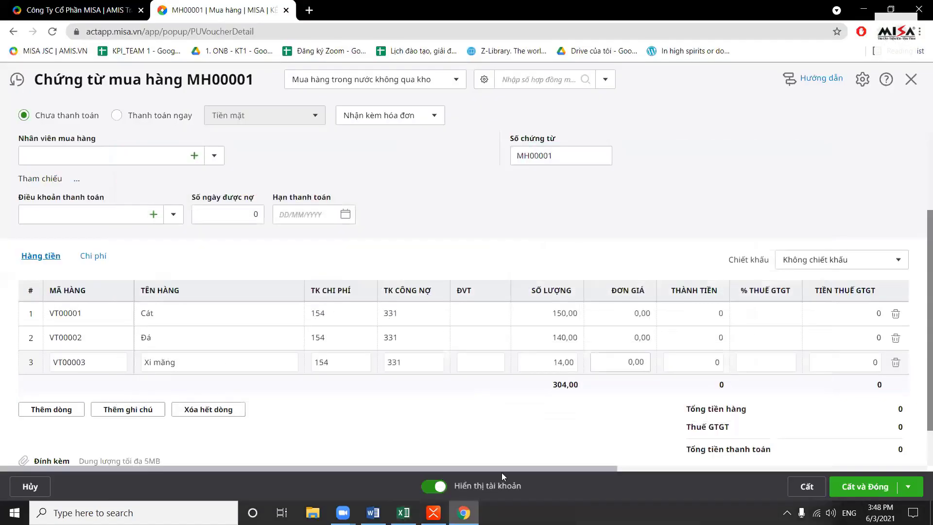
{"action": "left_click_drag", "start_coordinate": [501, 473], "coordinate": [809, 461]}
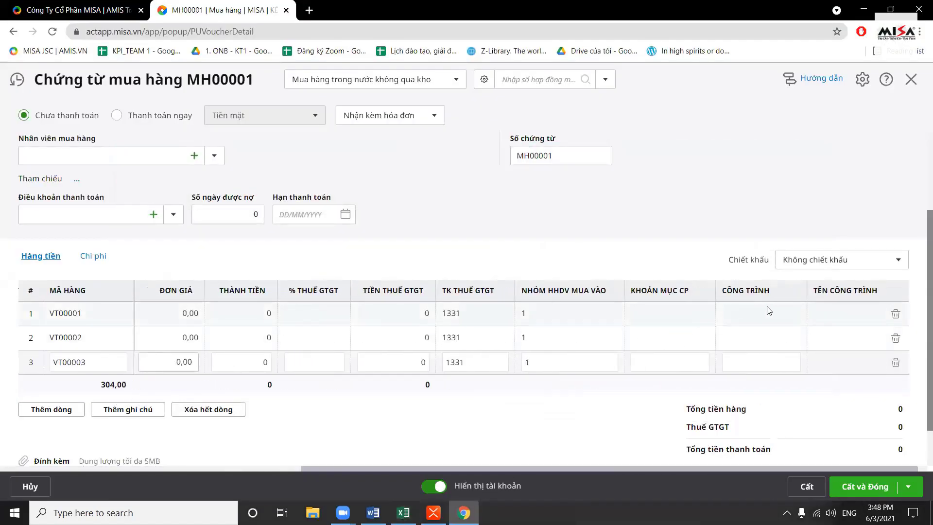
{"action": "left_click", "coordinate": [700, 313]}
{"action": "left_click", "coordinate": [700, 313]}
{"action": "scroll", "coordinate": [700, 384], "scroll_direction": "down", "scroll_amount": 5}
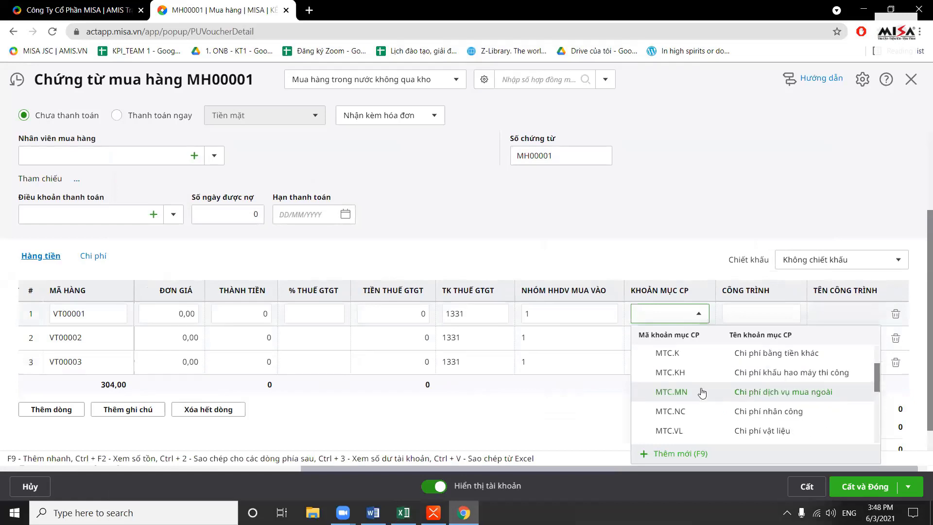
{"action": "scroll", "coordinate": [751, 388], "scroll_direction": "up", "scroll_amount": 3}
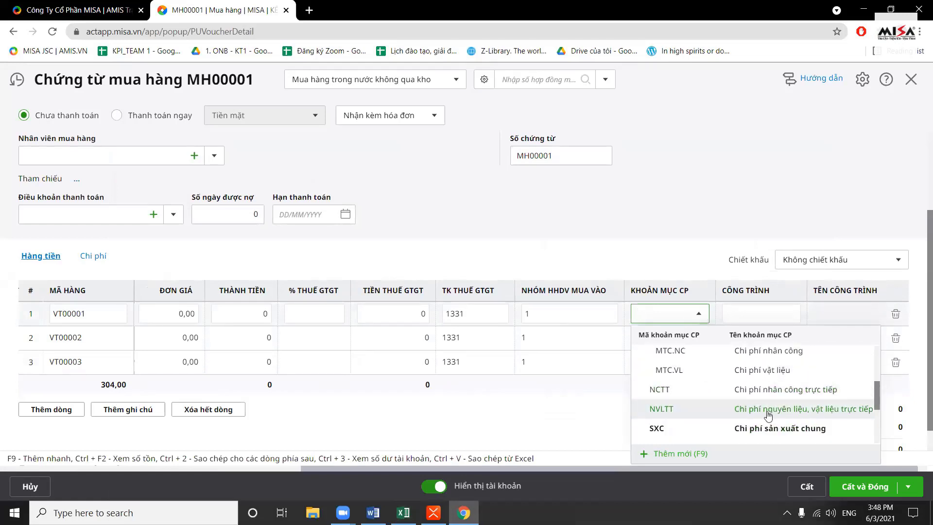
{"action": "scroll", "coordinate": [770, 412], "scroll_direction": "up", "scroll_amount": 5}
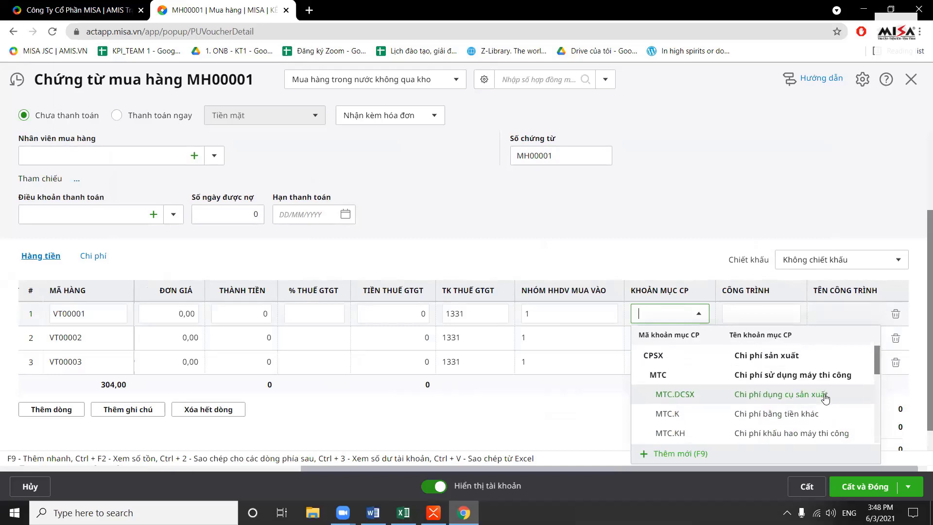
{"action": "scroll", "coordinate": [825, 398], "scroll_direction": "down", "scroll_amount": 5}
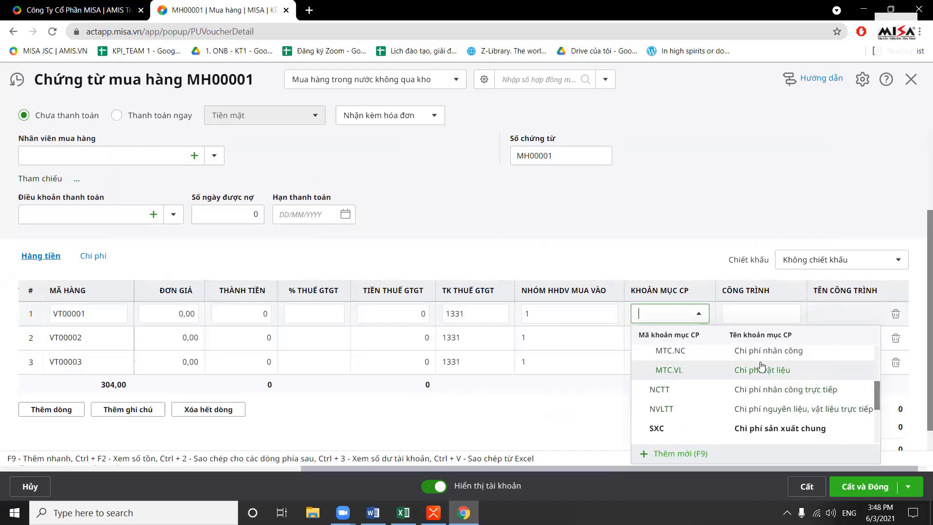
{"action": "scroll", "coordinate": [759, 410], "scroll_direction": "down", "scroll_amount": 3}
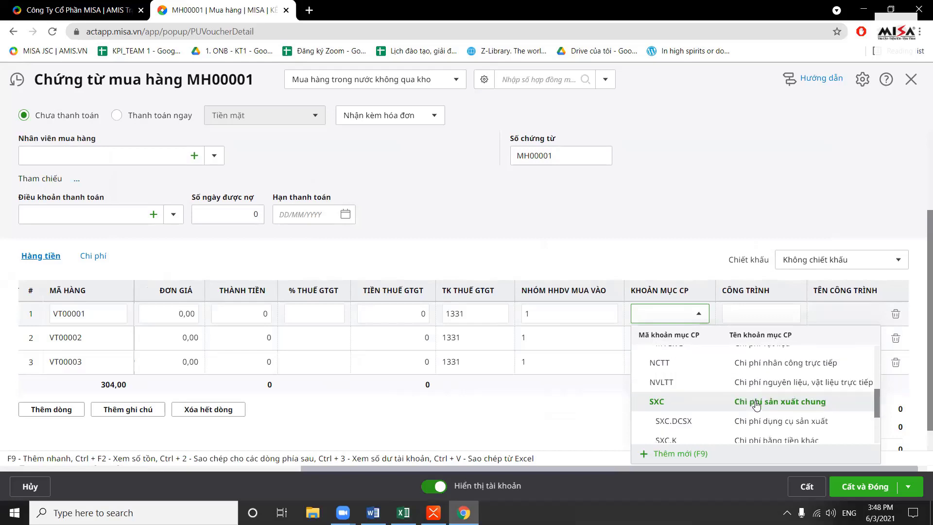
{"action": "scroll", "coordinate": [767, 372], "scroll_direction": "up", "scroll_amount": 3}
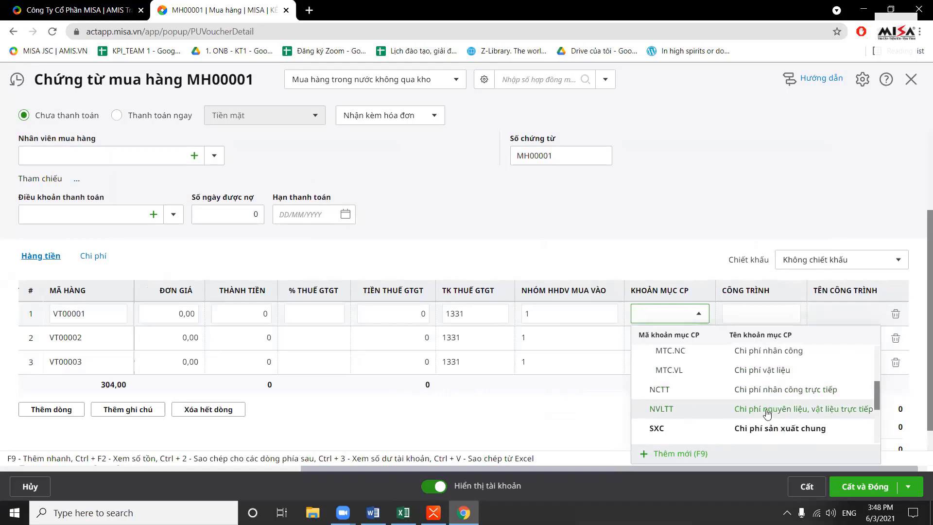
{"action": "left_click", "coordinate": [769, 409]}
- Consult the Excel workbook, then open the first line's project list
{"action": "left_click", "coordinate": [762, 316]}
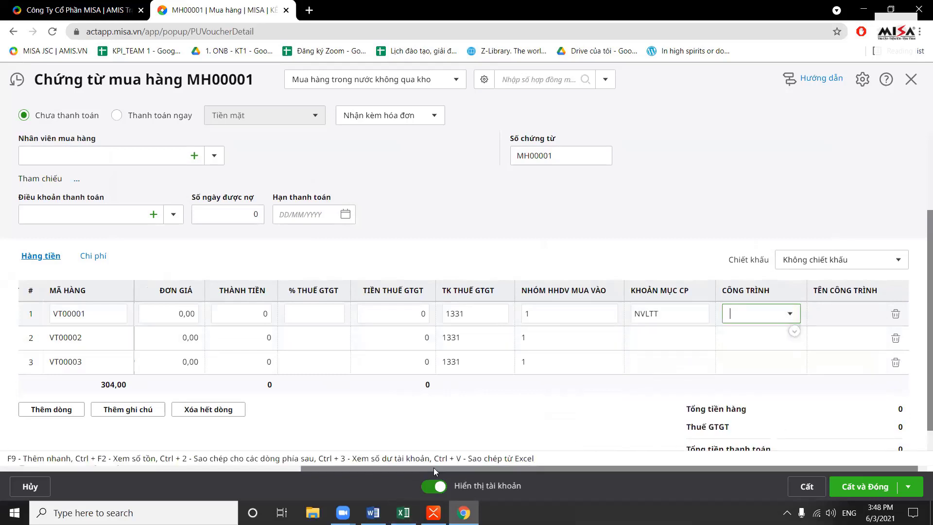
{"action": "left_click_drag", "start_coordinate": [433, 468], "coordinate": [431, 487]}
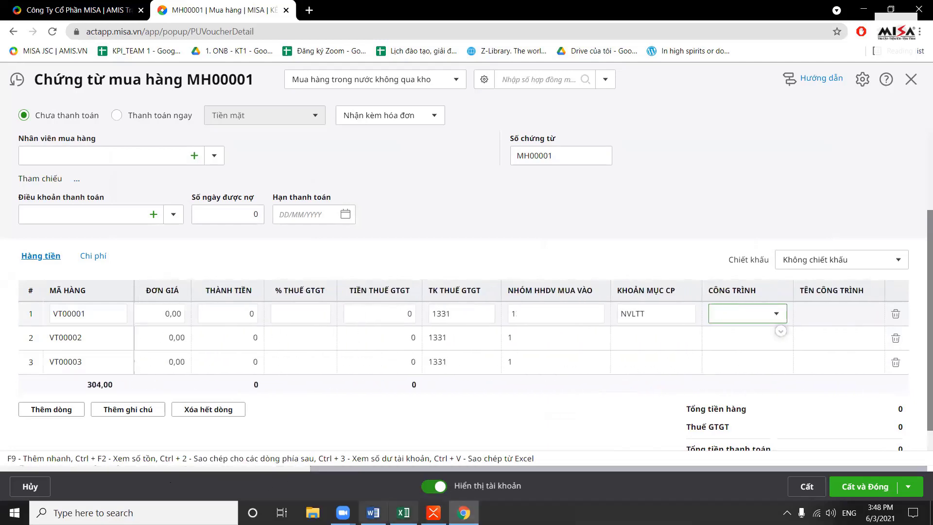
{"action": "left_click", "coordinate": [373, 513]}
{"action": "left_click", "coordinate": [403, 512]}
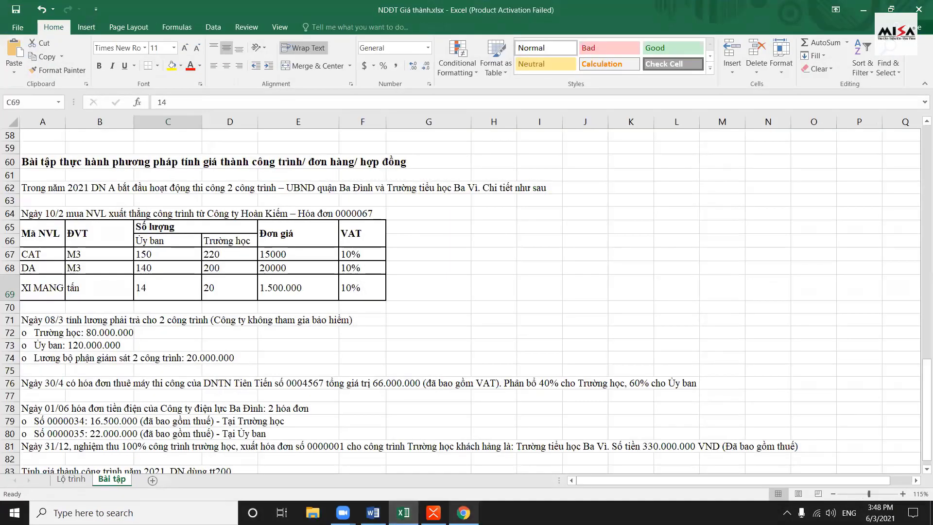
{"action": "left_click", "coordinate": [464, 513]}
{"action": "left_click", "coordinate": [776, 313]}
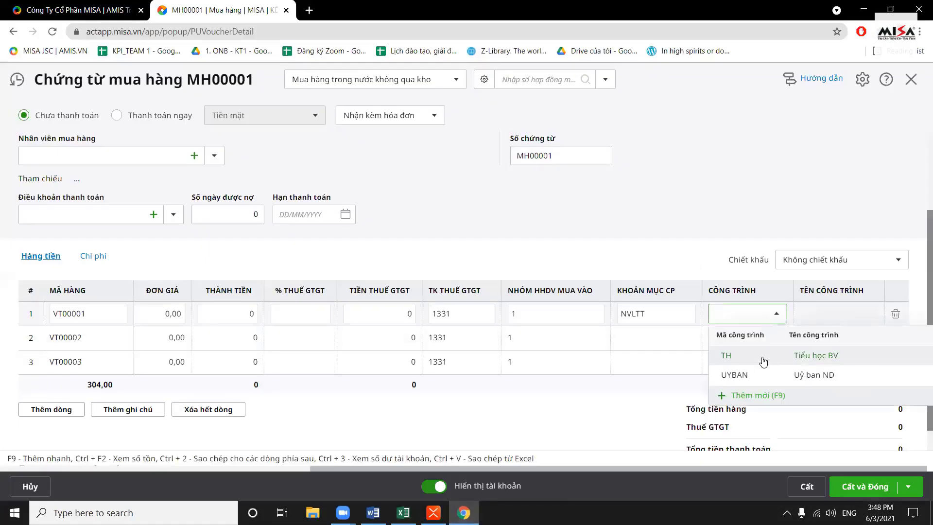
- Assign voucher lines 1–3 to project UYBAN
{"action": "left_click", "coordinate": [729, 375]}
{"action": "left_click", "coordinate": [773, 338]}
{"action": "left_click", "coordinate": [773, 338]}
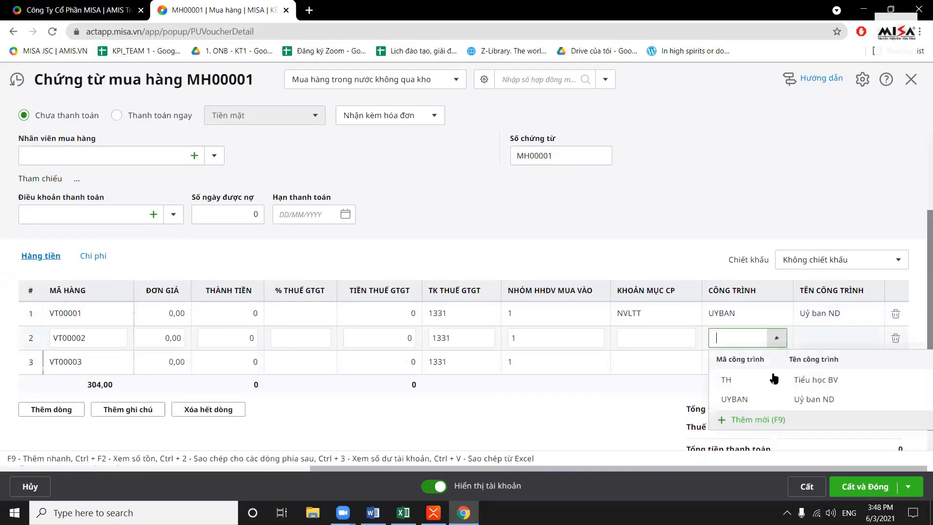
{"action": "left_click", "coordinate": [767, 399]}
{"action": "left_click", "coordinate": [777, 370]}
{"action": "left_click", "coordinate": [777, 362]}
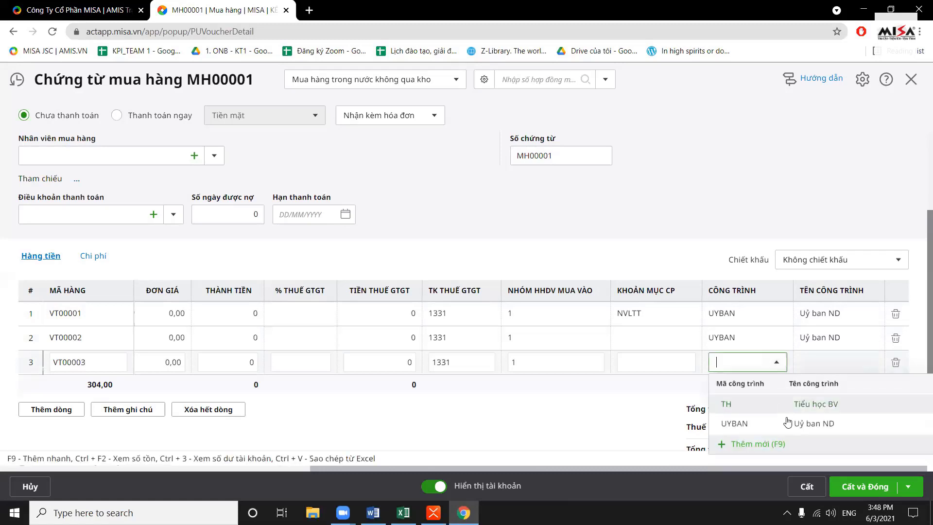
{"action": "left_click", "coordinate": [729, 424]}
- Check the exercise data in Excel and add a fourth voucher line
{"action": "left_click_drag", "start_coordinate": [495, 465], "coordinate": [204, 467]}
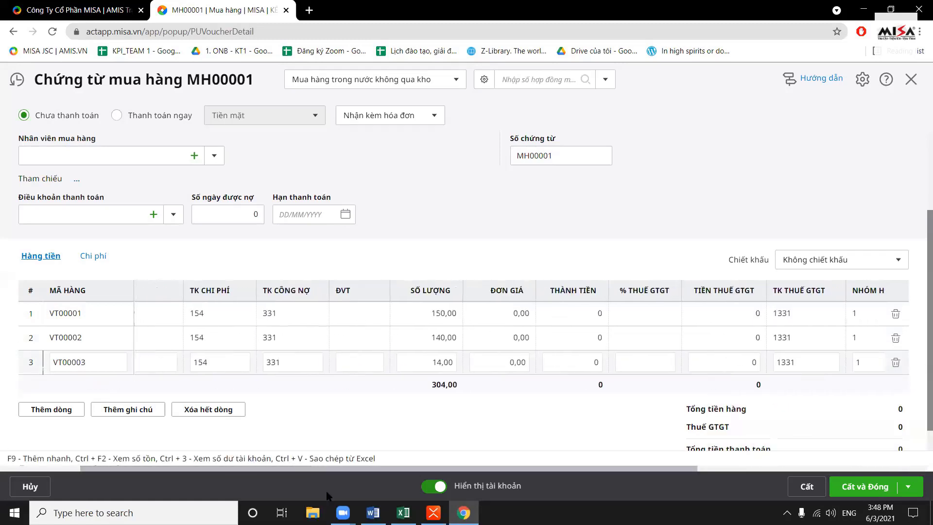
{"action": "left_click", "coordinate": [403, 513]}
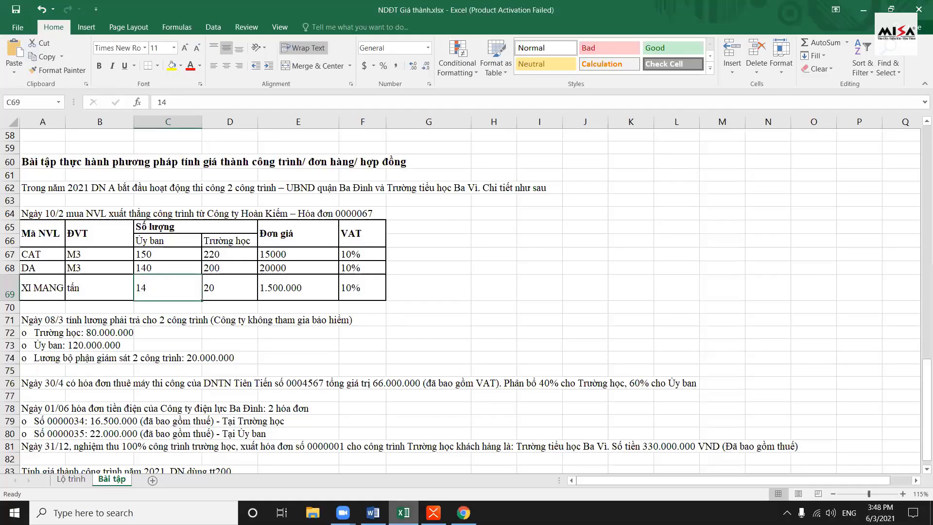
{"action": "left_click", "coordinate": [464, 512]}
{"action": "left_click", "coordinate": [51, 412]}
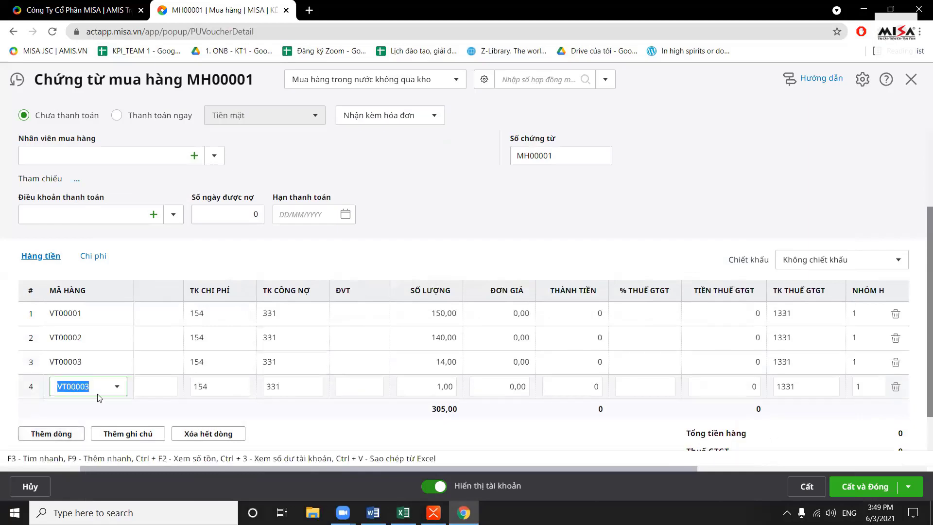
- Set lines 4–6 to items Cát (VT00001), Đá (VT00002) and Xi măng (VT00003)
{"action": "key", "text": "Tab"}
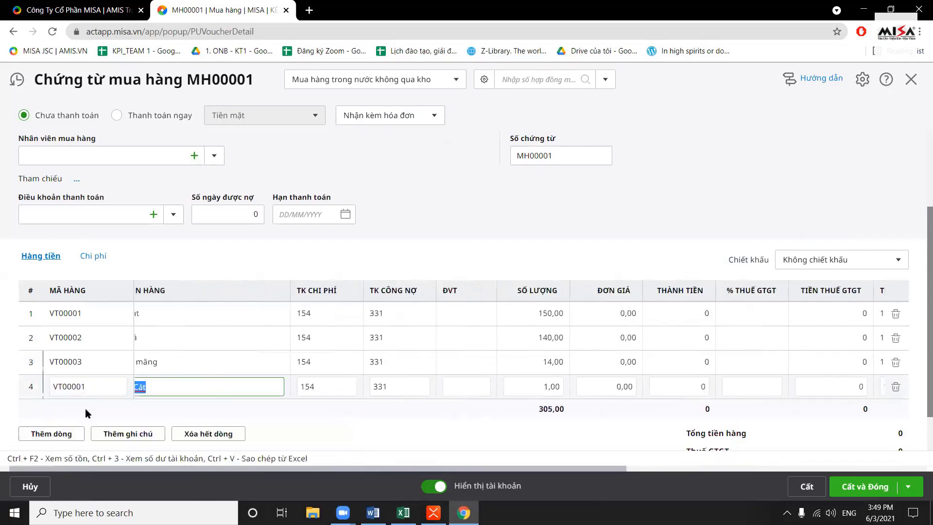
{"action": "left_click", "coordinate": [68, 438]}
{"action": "type", "text": "đá"}
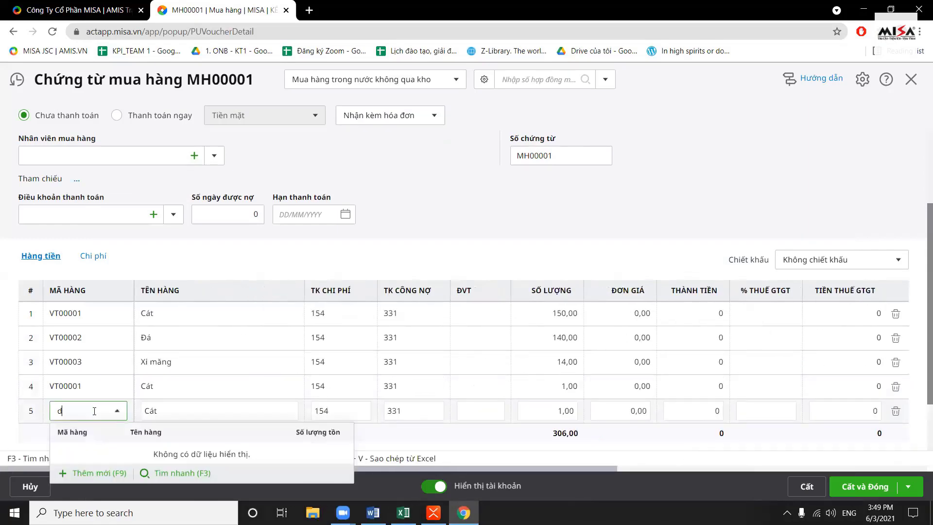
{"action": "left_click", "coordinate": [143, 453]}
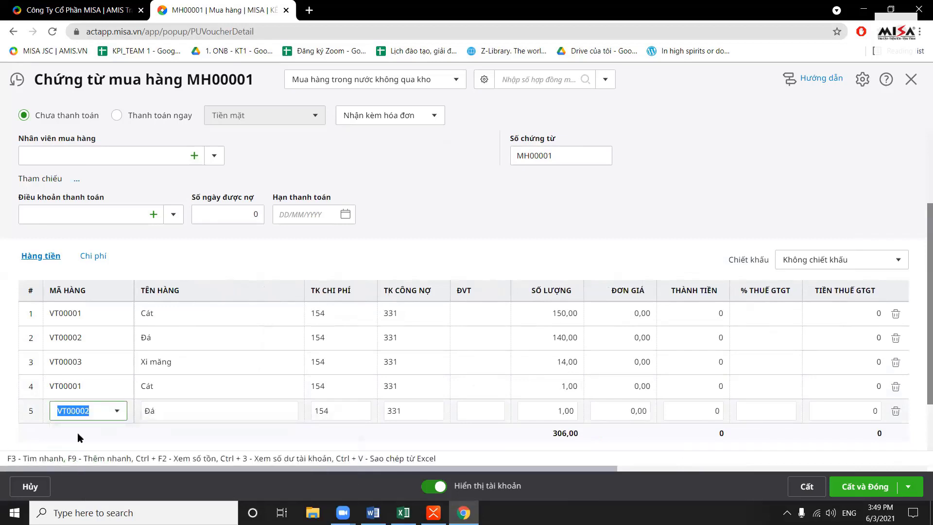
{"action": "scroll", "coordinate": [78, 389], "scroll_direction": "down", "scroll_amount": 2}
{"action": "left_click", "coordinate": [51, 353]}
{"action": "left_click", "coordinate": [121, 338]}
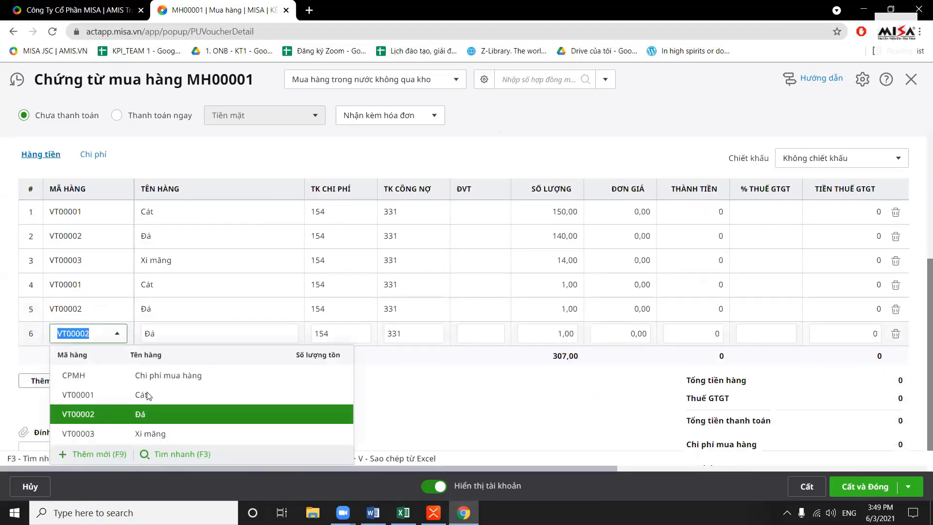
{"action": "left_click", "coordinate": [141, 431]}
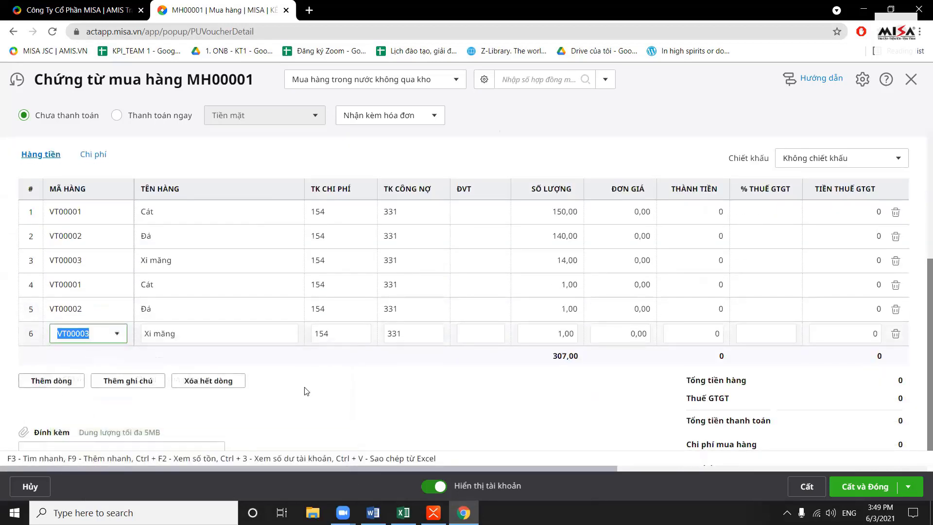
- Enter the Trường học quantities 220, 200 and 20 for lines 4–6
{"action": "left_click", "coordinate": [564, 285]}
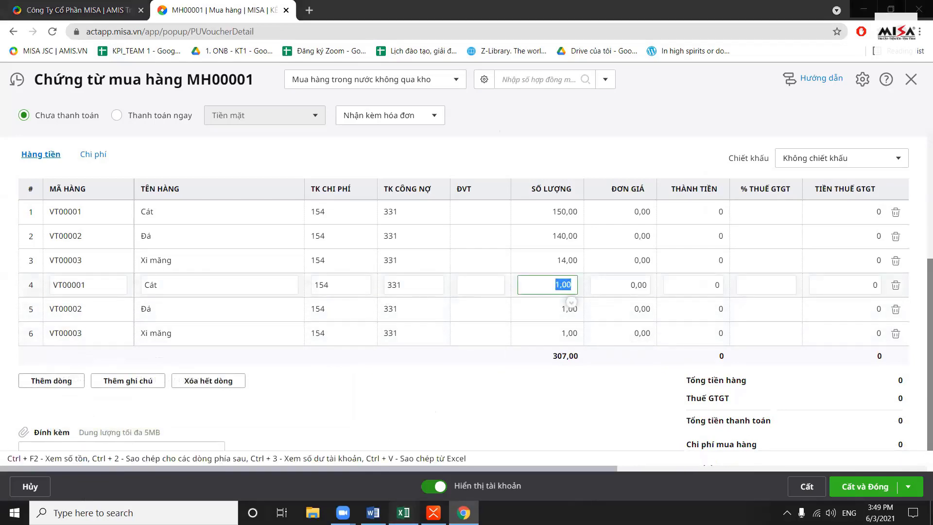
{"action": "left_click", "coordinate": [403, 513]}
{"action": "key", "text": "alt+Tab"}
{"action": "type", "text": "220"}
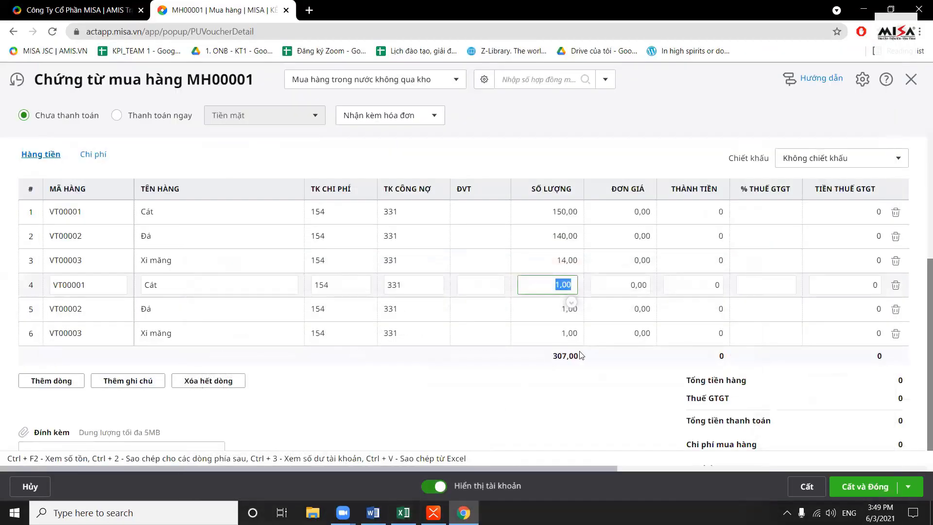
{"action": "left_click", "coordinate": [556, 311]}
{"action": "type", "text": "20,0"}
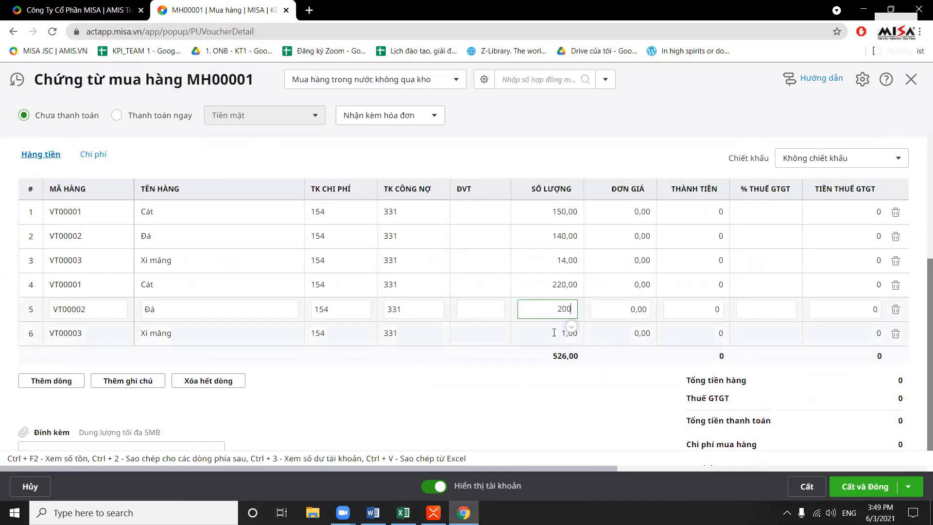
{"action": "left_click", "coordinate": [554, 333]}
{"action": "type", "text": "20"}
{"action": "left_click", "coordinate": [606, 430]}
{"action": "left_click_drag", "start_coordinate": [559, 466], "coordinate": [883, 461]}
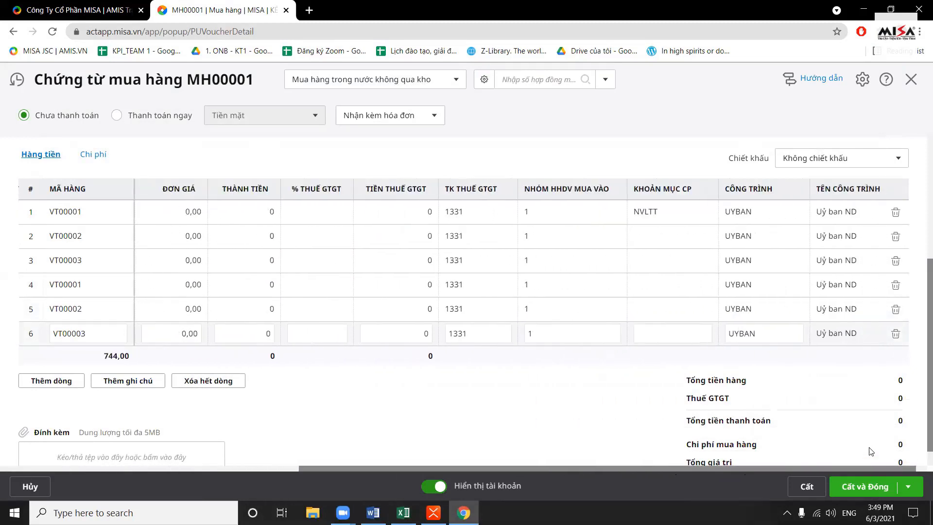
- Copy cost item NVLTT to all lines and assign lines 4–6 to project TH
{"action": "left_click", "coordinate": [691, 217]}
{"action": "left_click", "coordinate": [701, 230]}
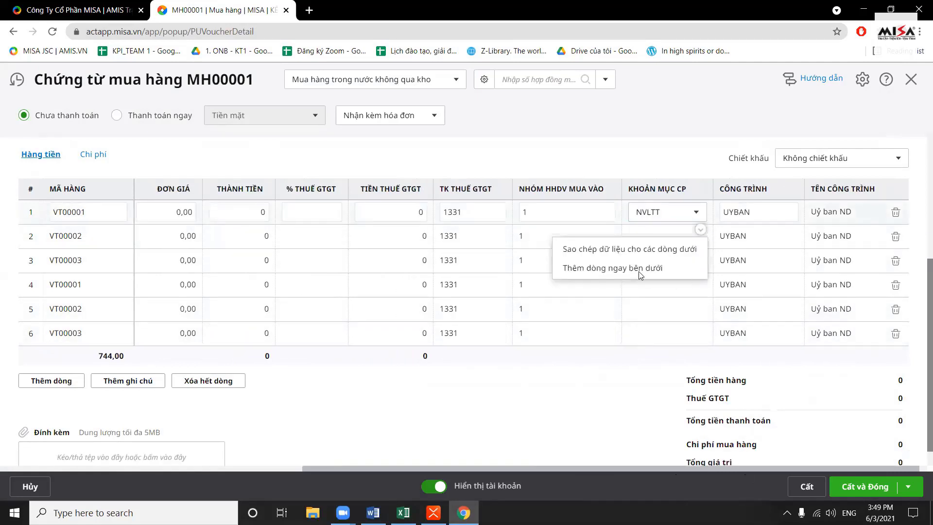
{"action": "left_click", "coordinate": [644, 249]}
{"action": "left_click", "coordinate": [787, 287]}
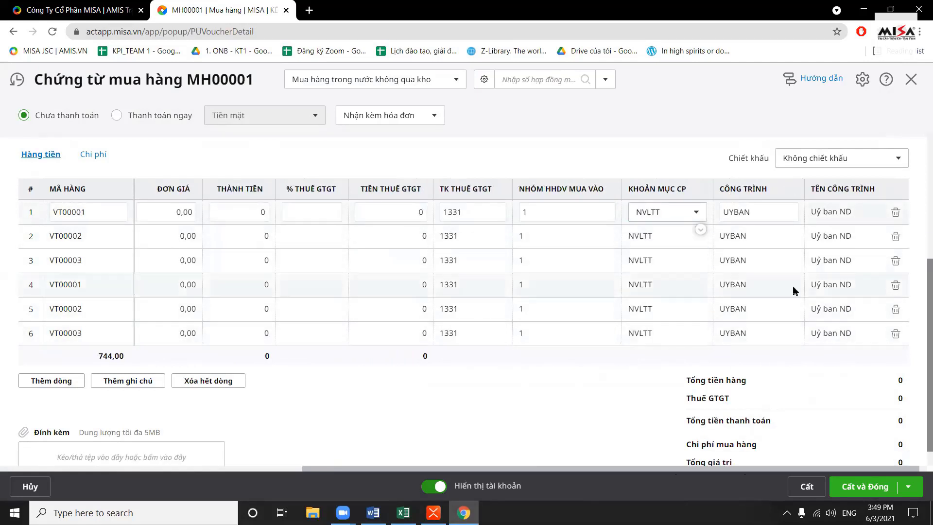
{"action": "left_click", "coordinate": [787, 287]}
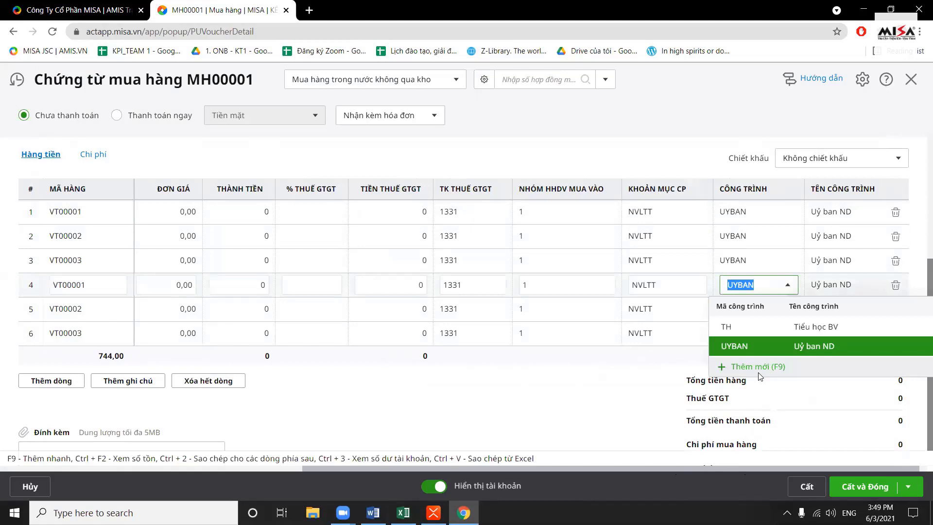
{"action": "left_click", "coordinate": [778, 324]}
{"action": "left_click", "coordinate": [792, 302]}
{"action": "left_click", "coordinate": [794, 322]}
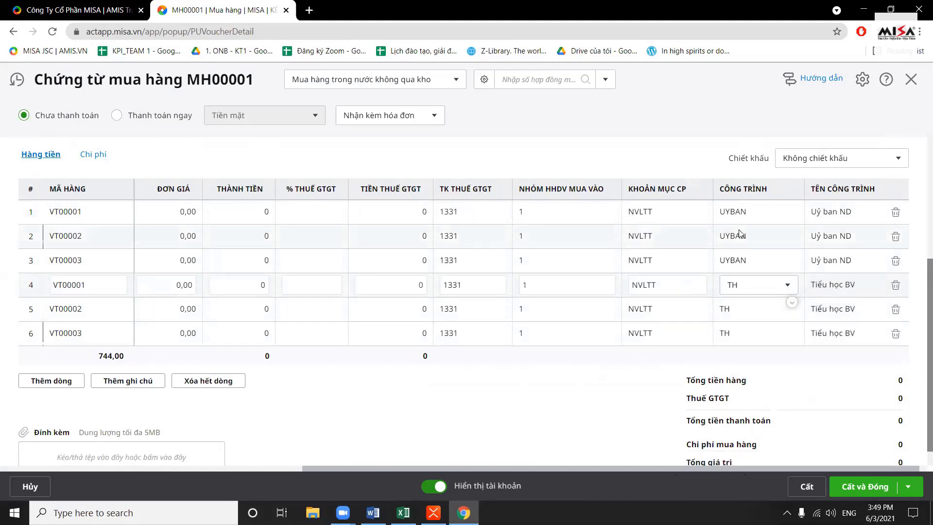
- Enter unit prices for rows 1–3: Cát 15.000, Đá 20.000, Xi măng 1.500.000
{"action": "left_click_drag", "start_coordinate": [537, 467], "coordinate": [314, 468]}
{"action": "key", "text": "alt+Tab"}
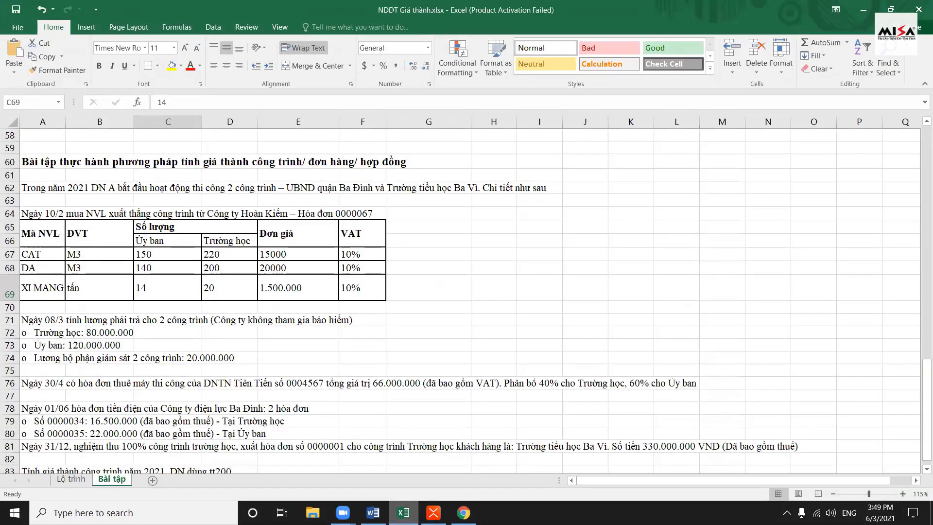
{"action": "key", "text": "alt+Tab"}
{"action": "left_click", "coordinate": [498, 214]}
{"action": "type", "text": "15"}
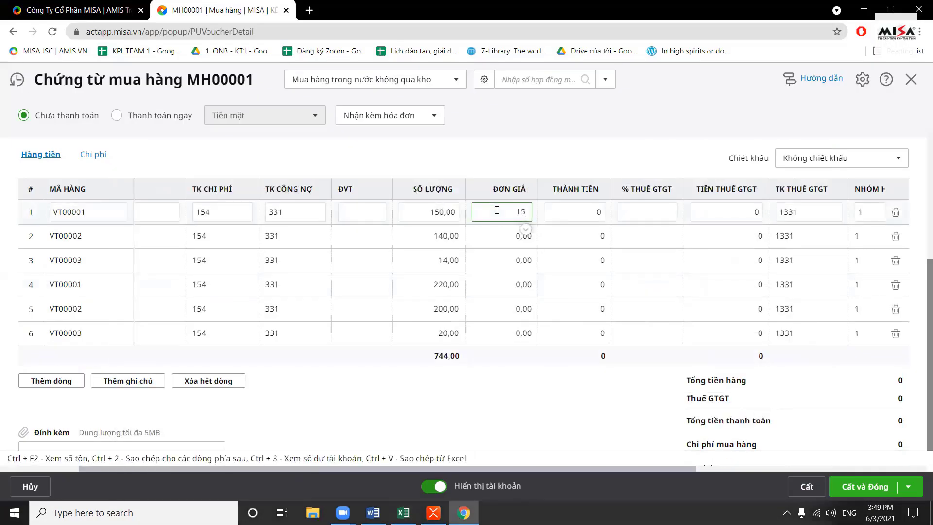
{"action": "left_click", "coordinate": [498, 234]}
{"action": "type", "text": "2"}
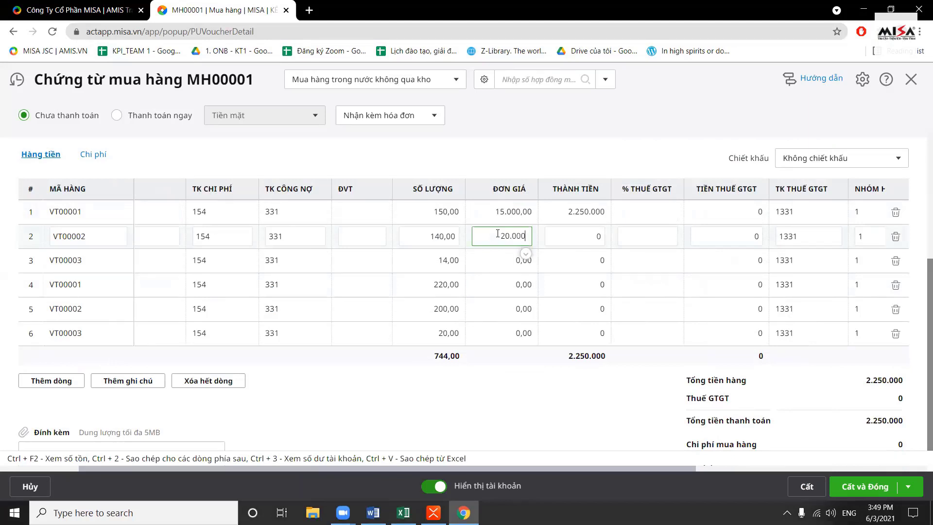
{"action": "type", "text": "0.000"}
{"action": "key", "text": "Down"}
{"action": "type", "text": "15"}
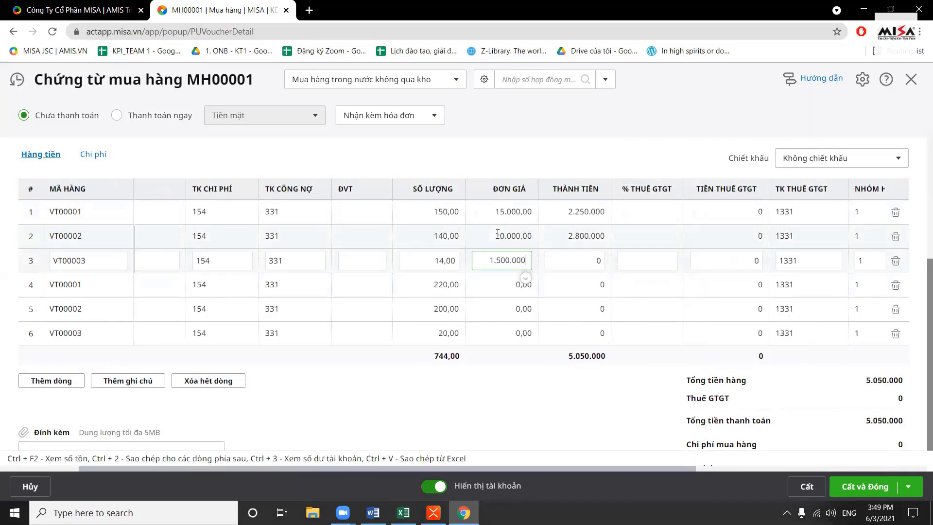
{"action": "key", "text": "Down"}
- Enter unit prices 15.000, 20.000 and 1.500.000 for rows 4–6, totalling 63.350.000
{"action": "type", "text": "1"}
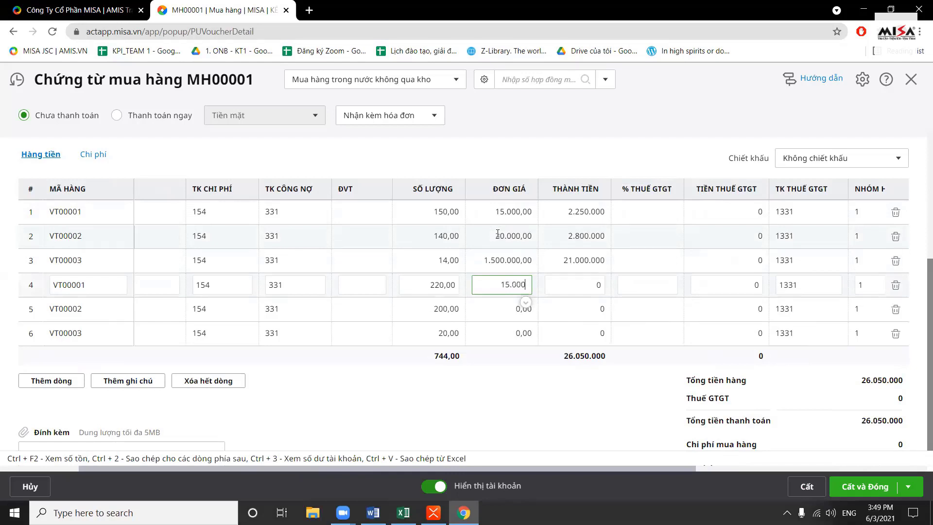
{"action": "type", "text": "5.000"}
{"action": "key", "text": "Down"}
{"action": "type", "text": "20"}
{"action": "key", "text": "Down"}
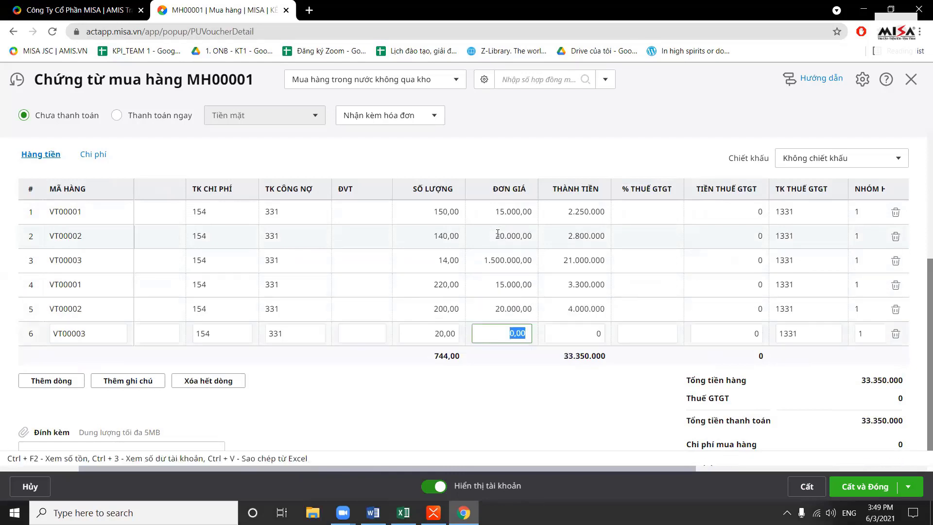
{"action": "type", "text": "1.500.000"}
{"action": "left_click", "coordinate": [631, 367]}
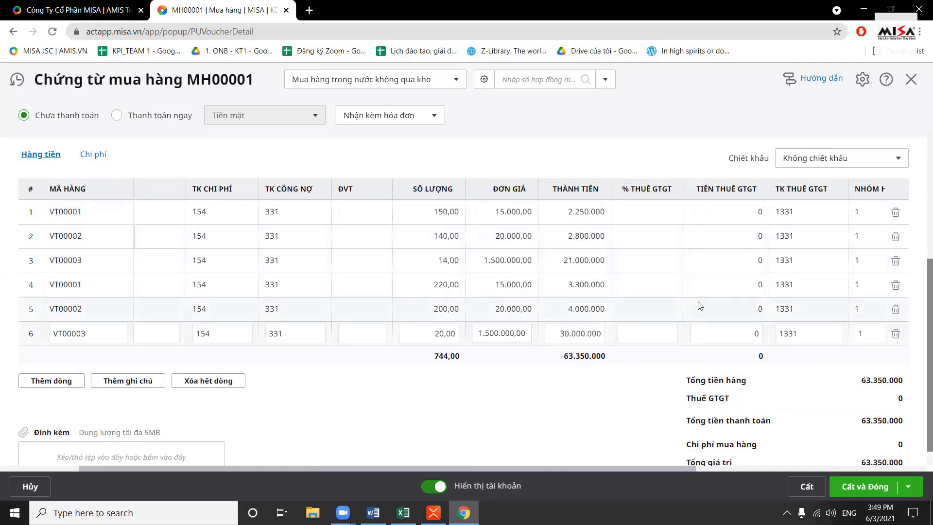
{"action": "scroll", "coordinate": [682, 269], "scroll_direction": "up", "scroll_amount": 5}
- Mark purchase MH00001 as received without an invoice ('Không kèm hóa đơn')
{"action": "left_click", "coordinate": [433, 115]}
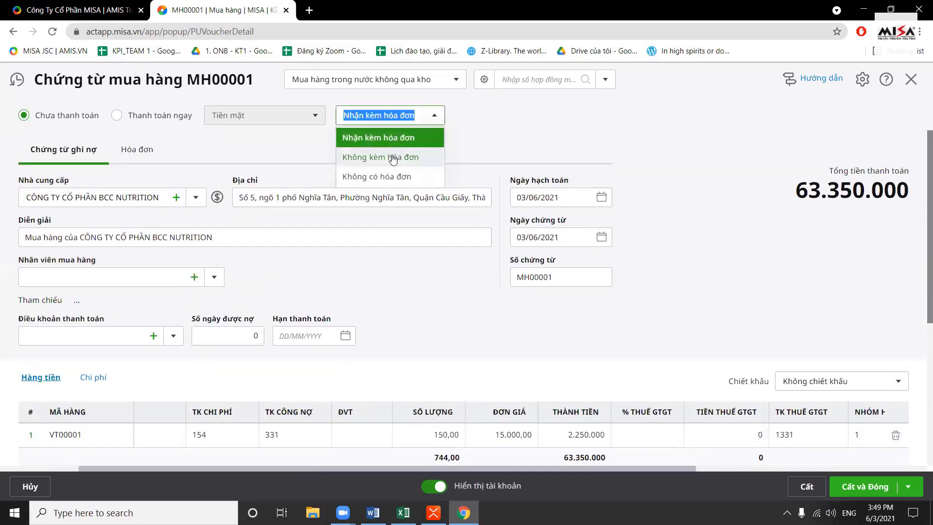
{"action": "left_click", "coordinate": [389, 154]}
{"action": "scroll", "coordinate": [632, 291], "scroll_direction": "down", "scroll_amount": 3}
{"action": "scroll", "coordinate": [553, 343], "scroll_direction": "down", "scroll_amount": 2}
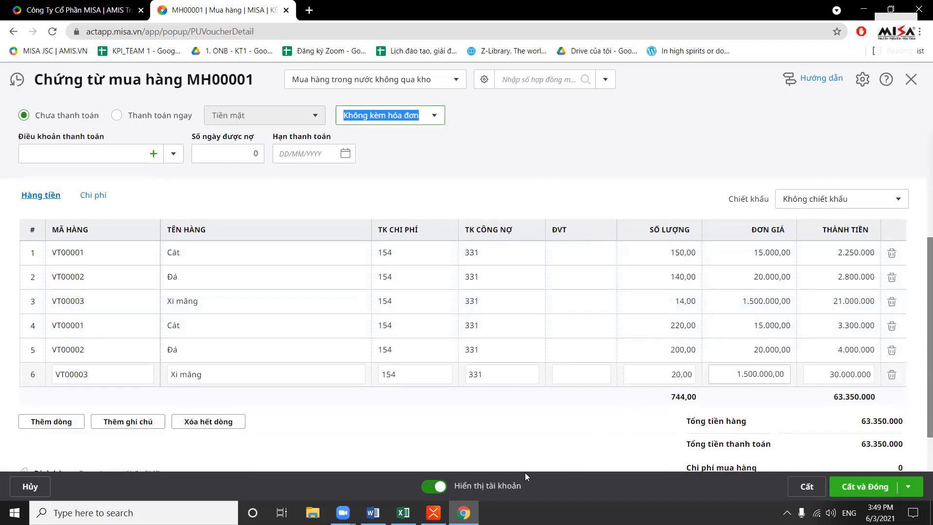
{"action": "left_click", "coordinate": [413, 350]}
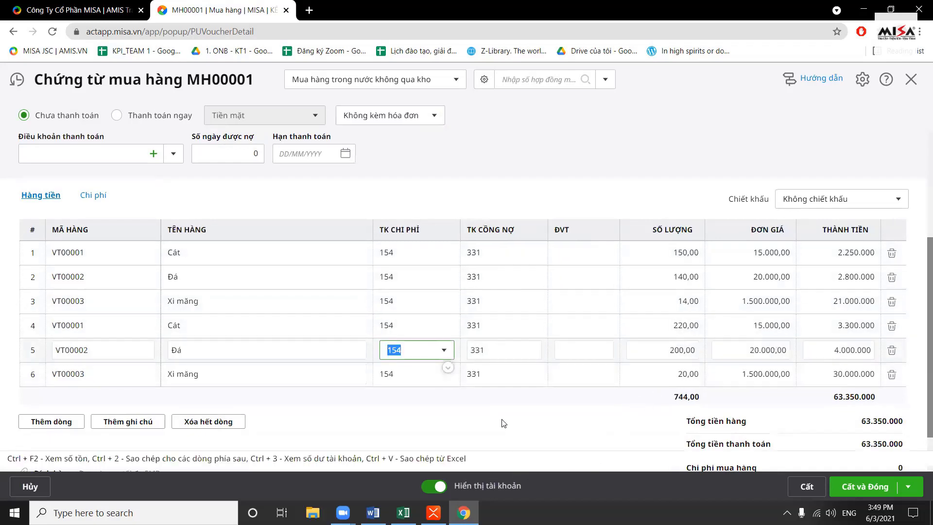
{"action": "left_click", "coordinate": [595, 379]}
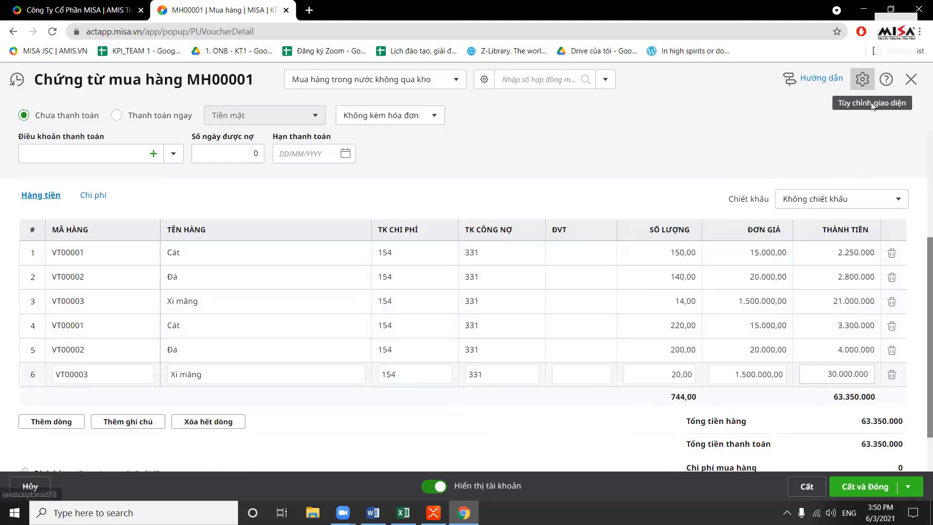
- Add Khoản mục CP, Công trình and Tên công trình columns to the voucher grid
{"action": "left_click", "coordinate": [865, 87]}
{"action": "scroll", "coordinate": [437, 386], "scroll_direction": "down", "scroll_amount": 2}
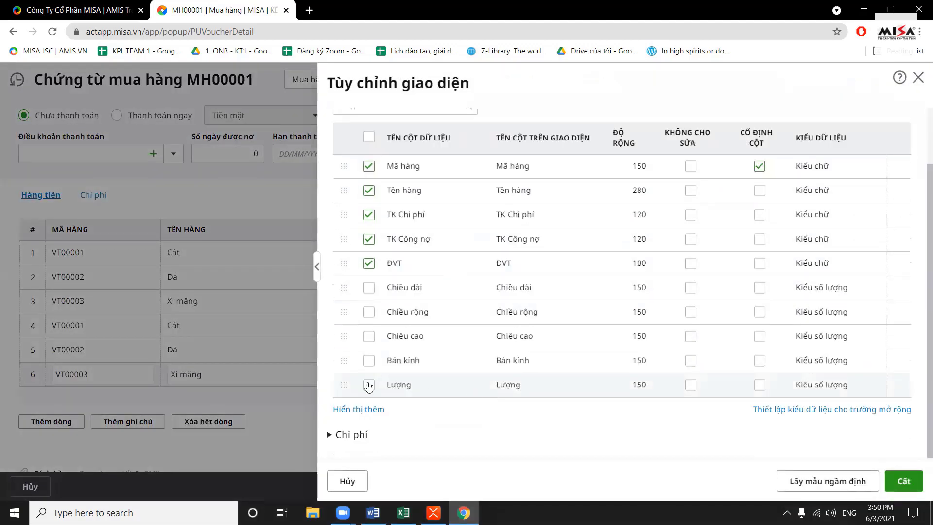
{"action": "left_click", "coordinate": [368, 411]}
{"action": "scroll", "coordinate": [374, 387], "scroll_direction": "down", "scroll_amount": 5}
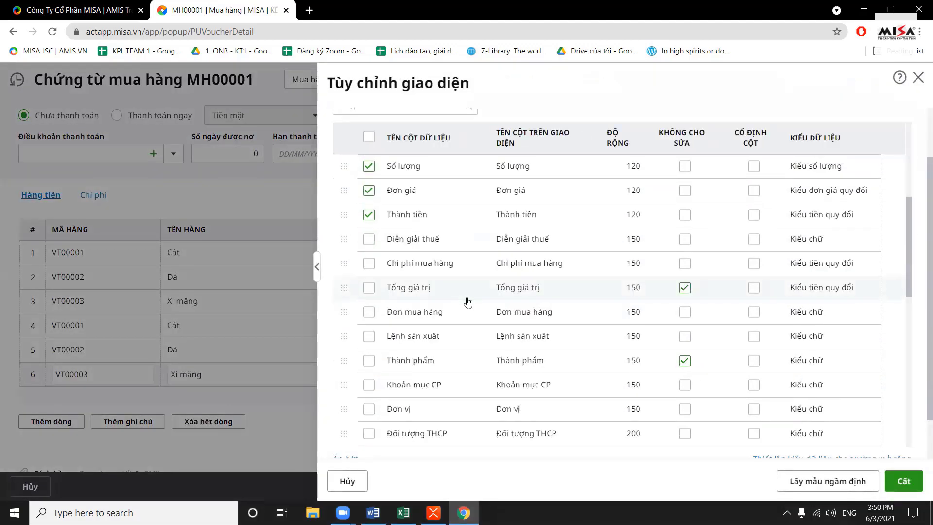
{"action": "left_click", "coordinate": [370, 385]}
{"action": "scroll", "coordinate": [374, 389], "scroll_direction": "down", "scroll_amount": 2}
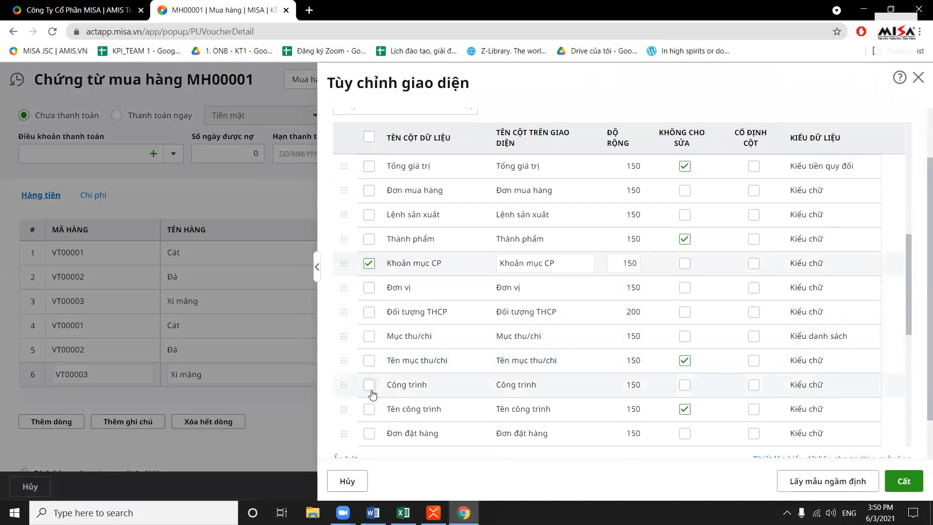
{"action": "left_click", "coordinate": [370, 385]}
{"action": "left_click", "coordinate": [370, 410]}
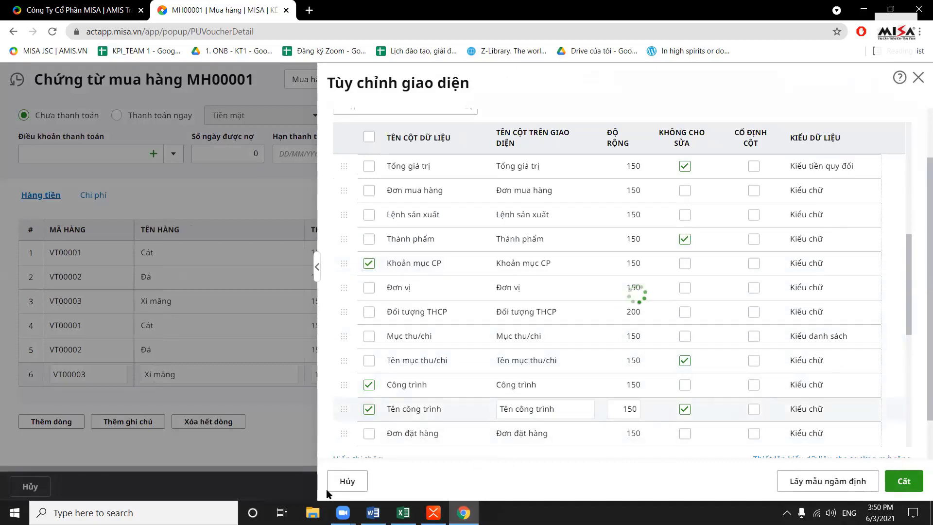
{"action": "left_click", "coordinate": [328, 490]}
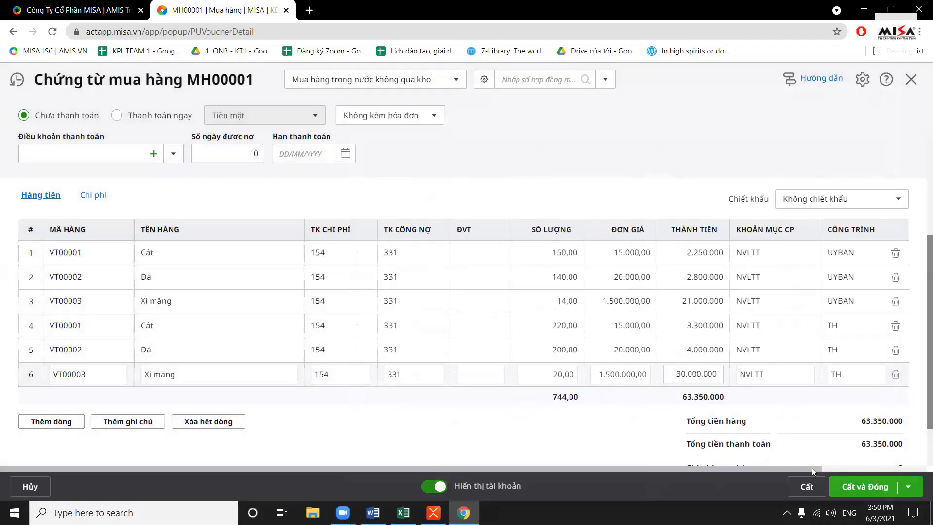
{"action": "scroll", "coordinate": [812, 468], "scroll_direction": "right", "scroll_amount": 3}
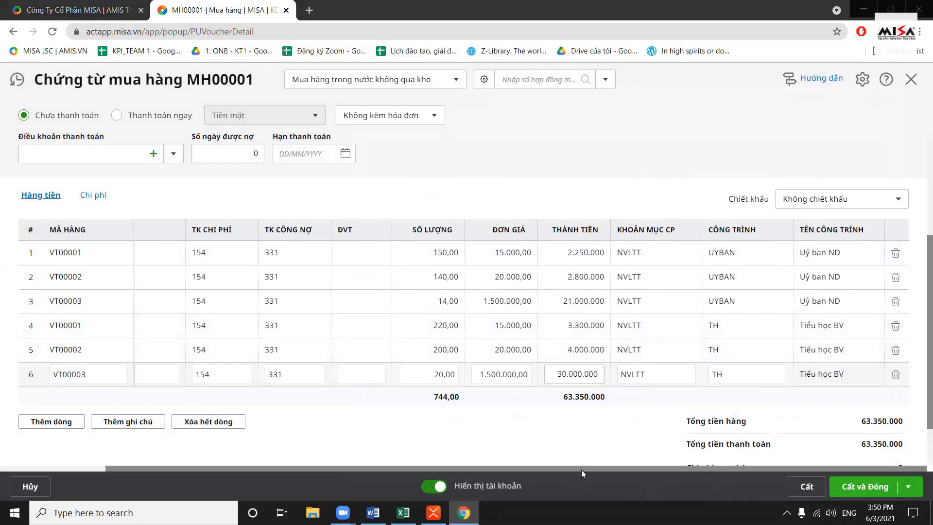
- Save purchase voucher MH00001, dismiss the guide tips, close it and return to Excel
{"action": "scroll", "coordinate": [582, 470], "scroll_direction": "left", "scroll_amount": 3}
{"action": "left_click", "coordinate": [800, 491]}
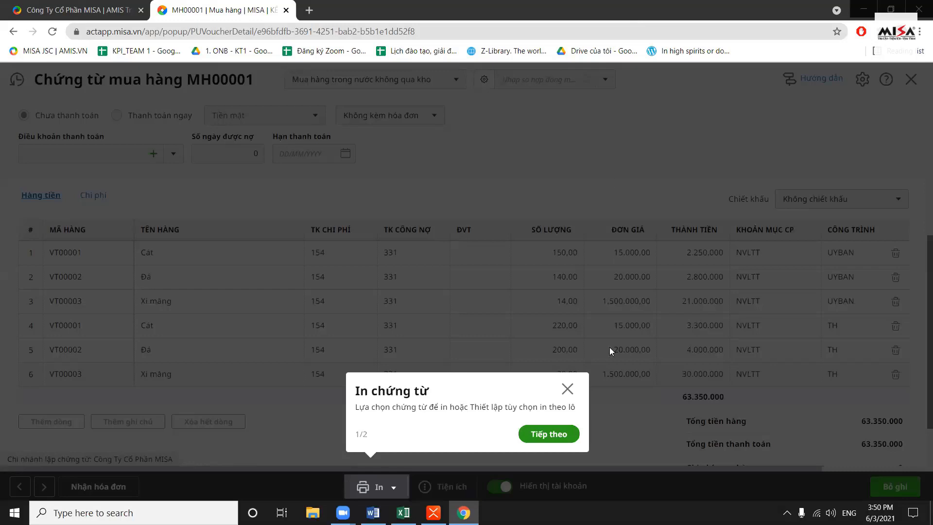
{"action": "left_click", "coordinate": [531, 439]}
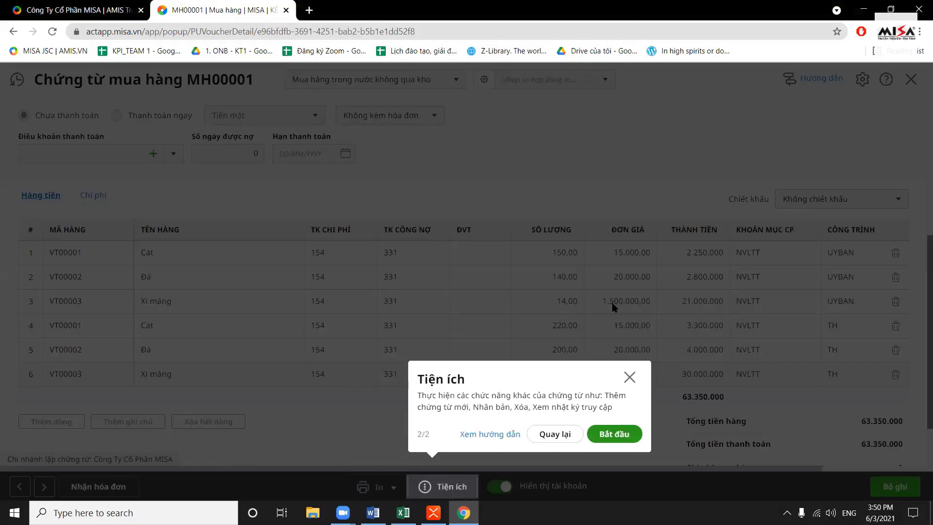
{"action": "left_click", "coordinate": [630, 377]}
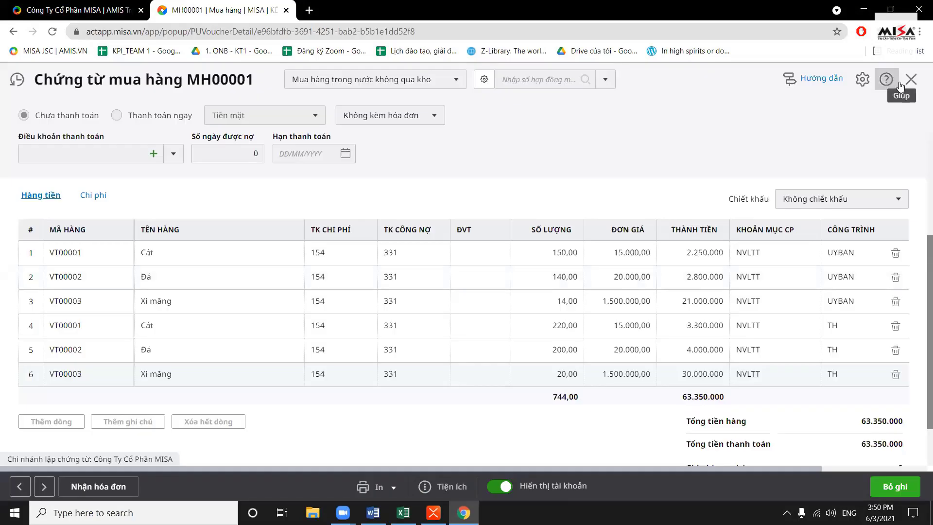
{"action": "left_click", "coordinate": [910, 79]}
{"action": "left_click", "coordinate": [403, 513]}
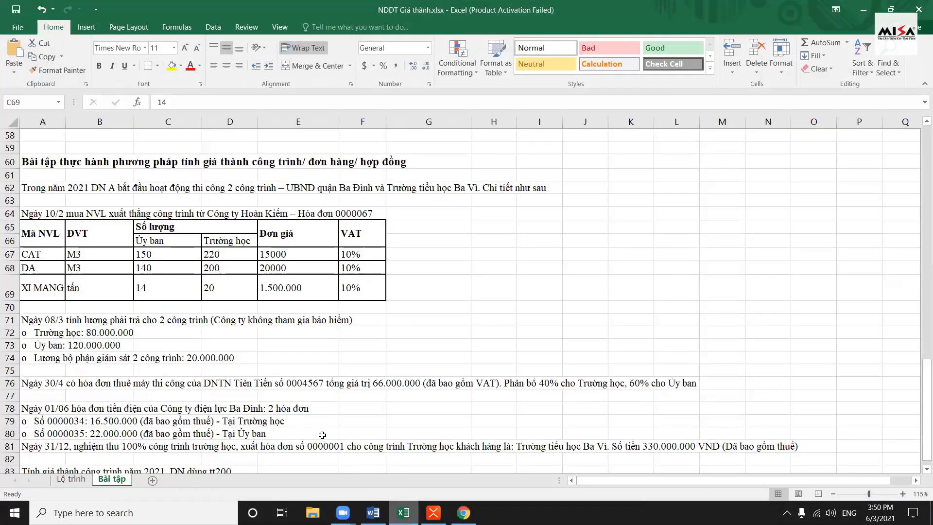
- Review the 08/3 salary lines: Ủy ban 120.000.000, Trường học, and supervision 20.000.000
{"action": "scroll", "coordinate": [236, 313], "scroll_direction": "down", "scroll_amount": 1}
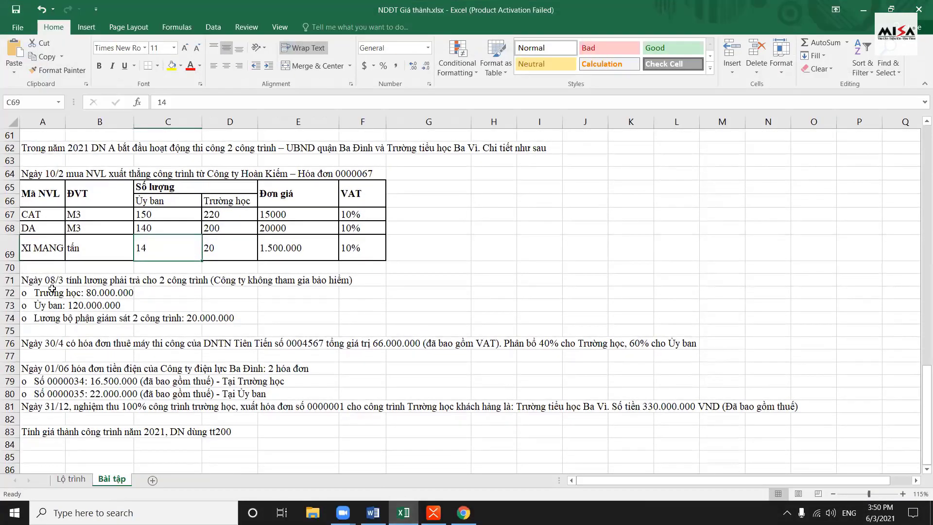
{"action": "left_click", "coordinate": [45, 281]}
{"action": "left_click", "coordinate": [44, 295]}
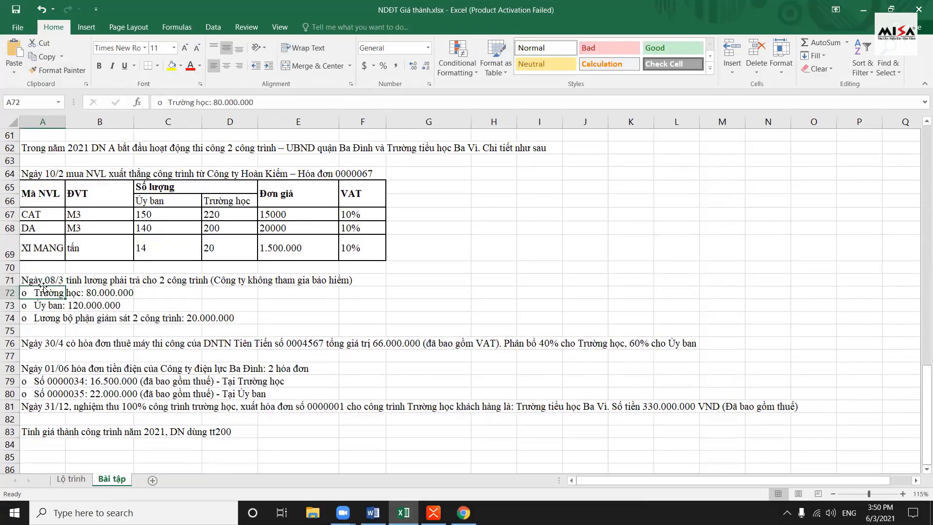
{"action": "left_click", "coordinate": [47, 282]}
{"action": "left_click", "coordinate": [50, 295]}
{"action": "left_click", "coordinate": [52, 317]}
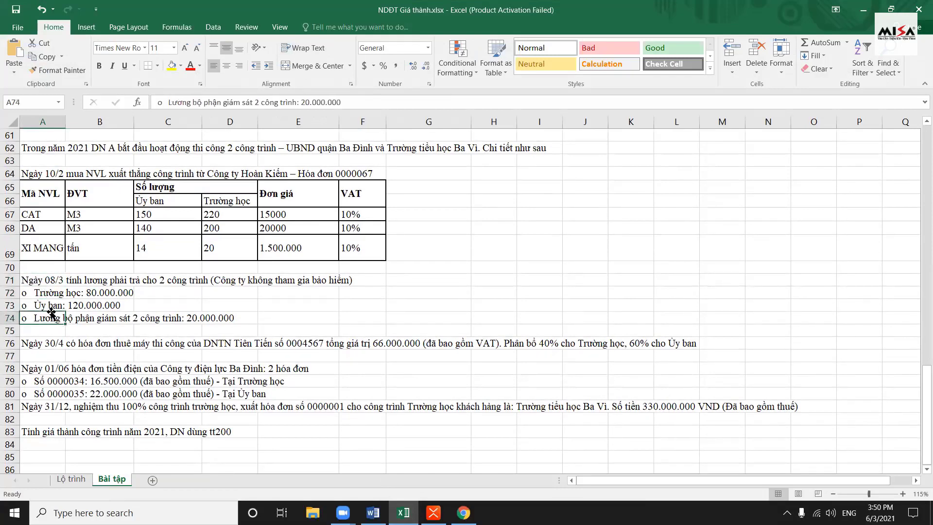
{"action": "left_click", "coordinate": [49, 305]}
{"action": "left_click", "coordinate": [48, 293]}
{"action": "left_click", "coordinate": [51, 306]}
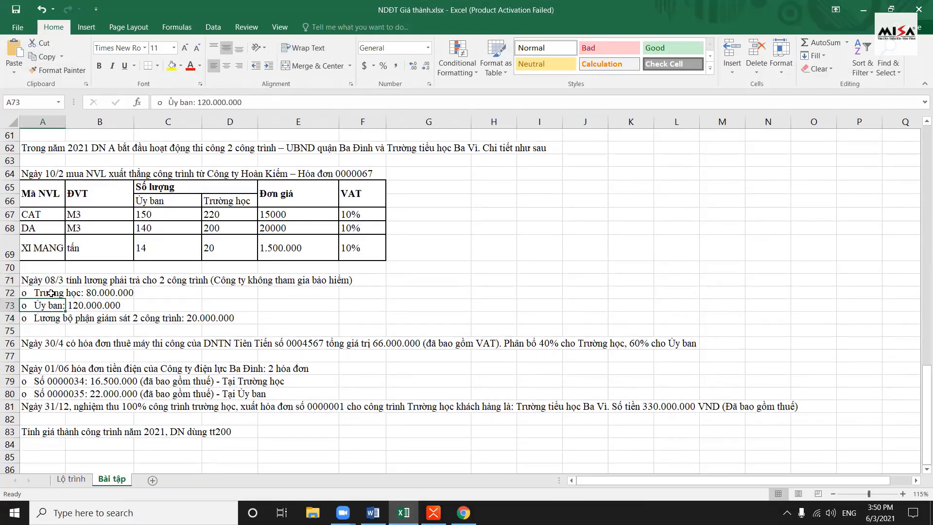
{"action": "left_click", "coordinate": [50, 293]}
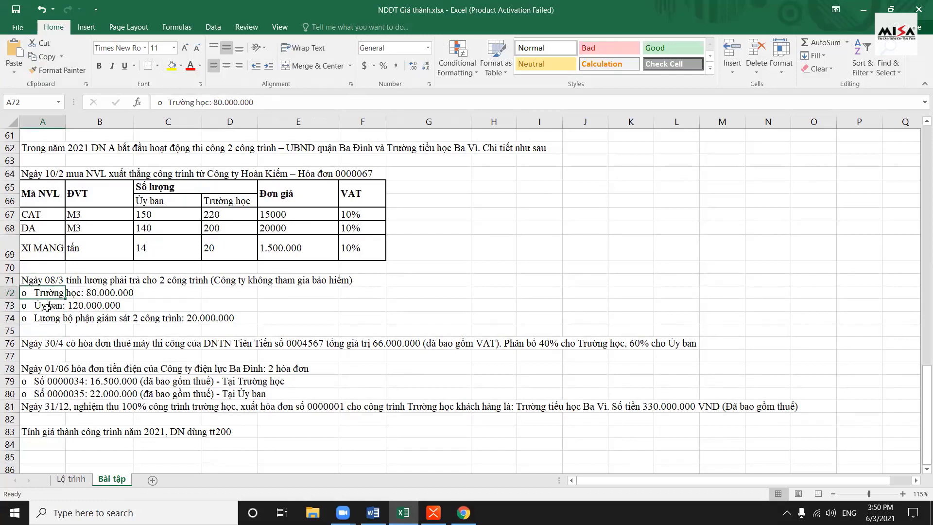
{"action": "left_click", "coordinate": [47, 307]}
{"action": "left_click", "coordinate": [47, 318]}
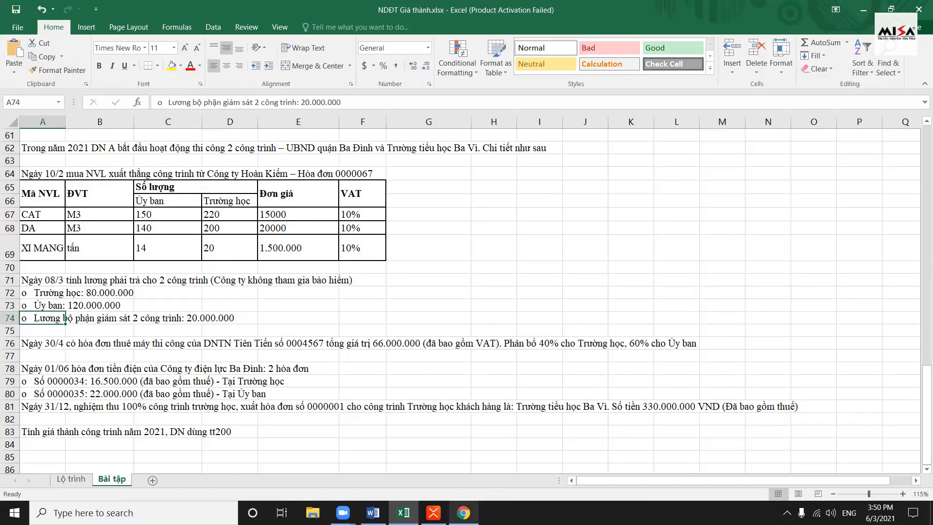
{"action": "left_click", "coordinate": [463, 512]}
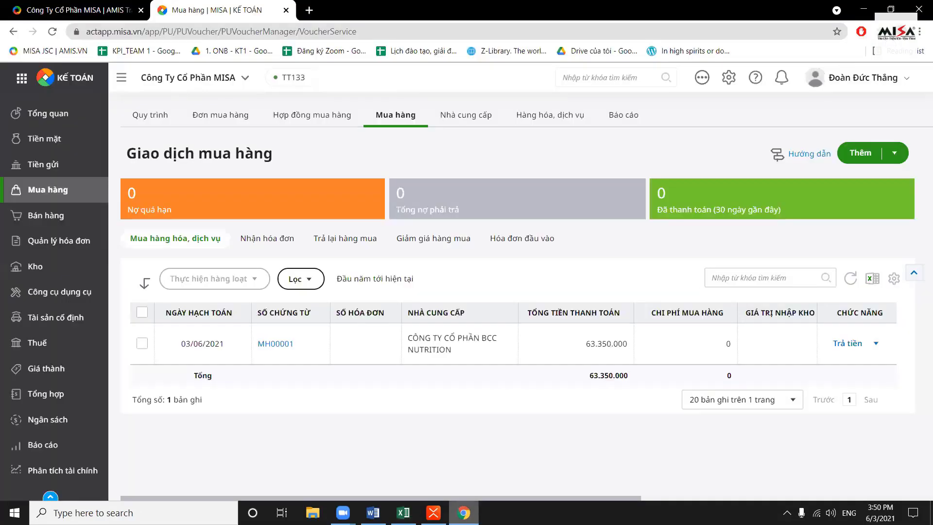
- Create a new Tổng hợp voucher with line 'hach toán lương' debiting 154, crediting 334
{"action": "left_click", "coordinate": [63, 394]}
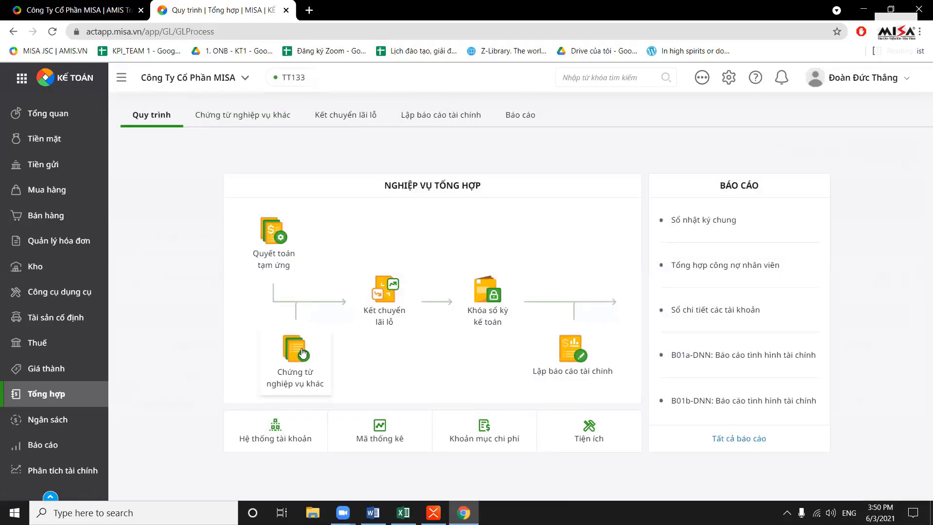
{"action": "left_click", "coordinate": [292, 336]}
{"action": "left_click", "coordinate": [145, 311]}
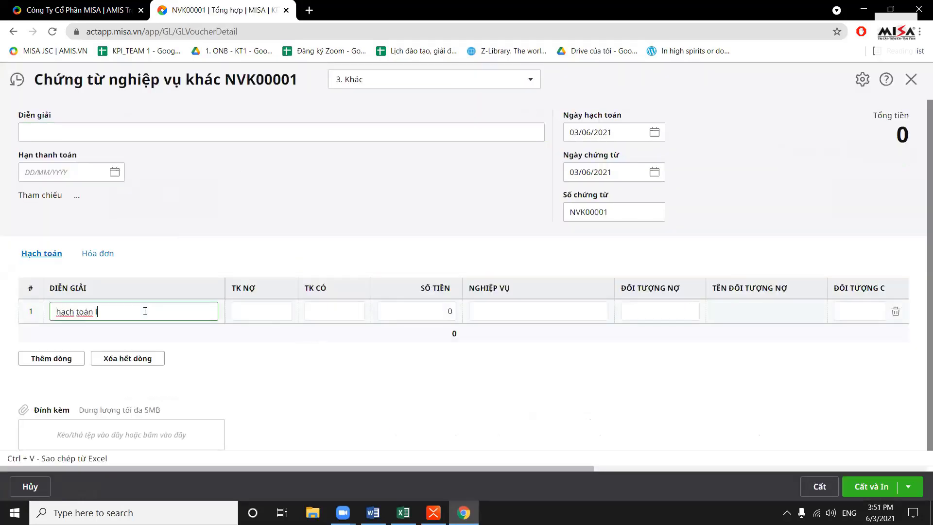
{"action": "type", "text": "hach toán lương"}
{"action": "key", "text": "Tab"}
{"action": "type", "text": "6"}
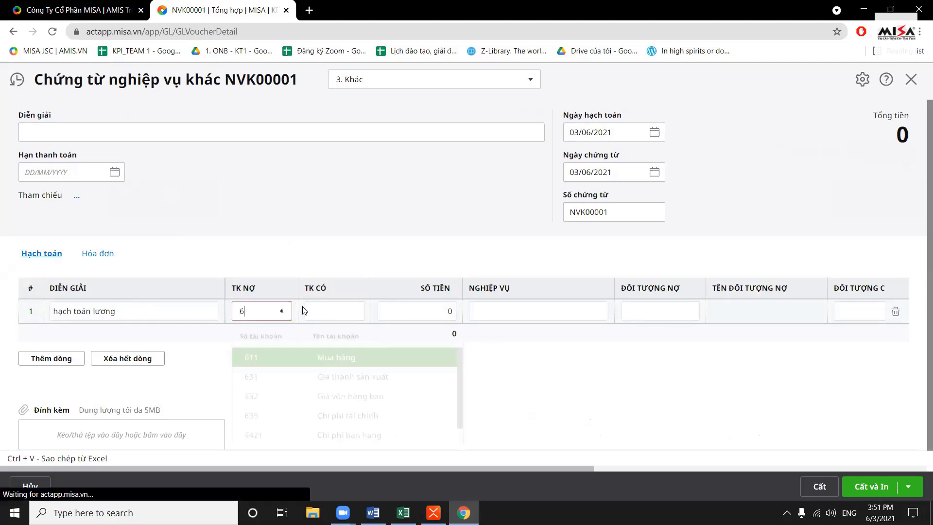
{"action": "key", "text": "BackSpace"}
{"action": "type", "text": "154"}
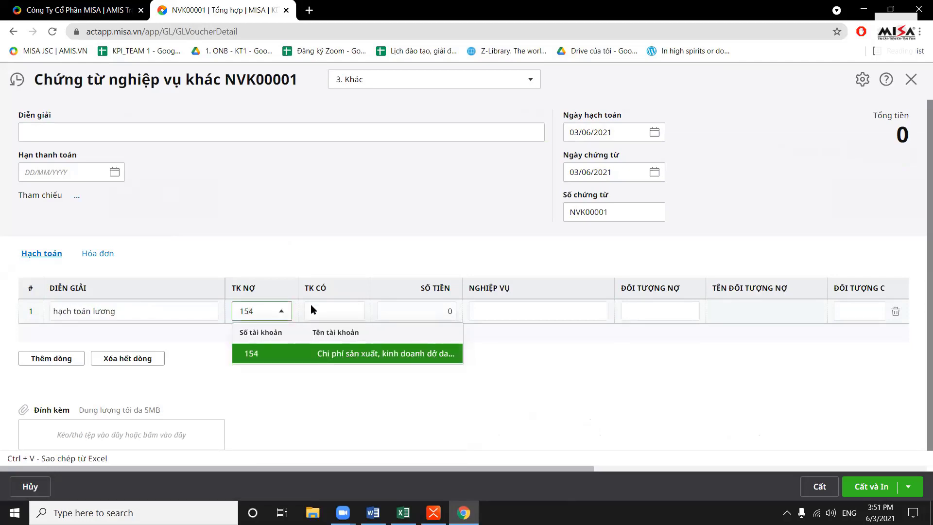
{"action": "left_click", "coordinate": [312, 309]}
{"action": "type", "text": "334"}
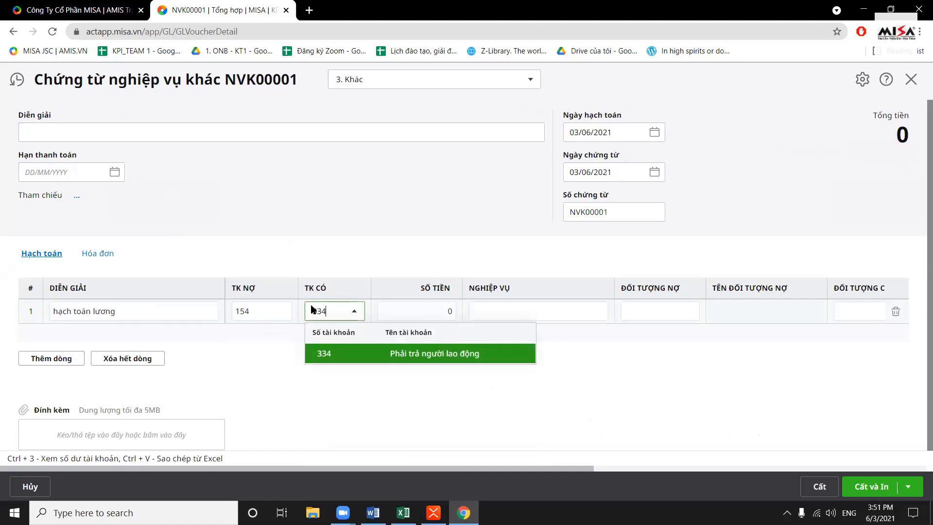
{"action": "left_click", "coordinate": [338, 358]}
- Add second and third copied salary lines, editing descriptions and setting debit account 154
{"action": "left_click", "coordinate": [51, 358]}
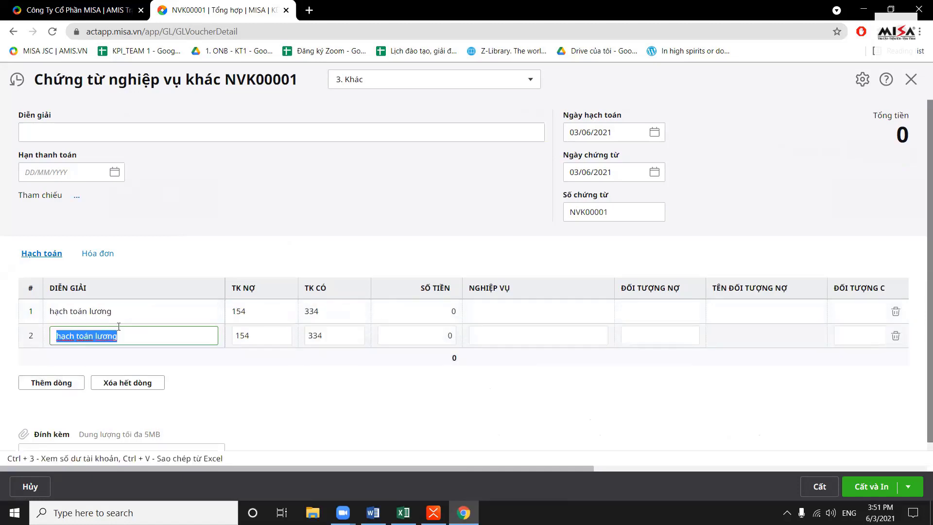
{"action": "left_click", "coordinate": [141, 311]}
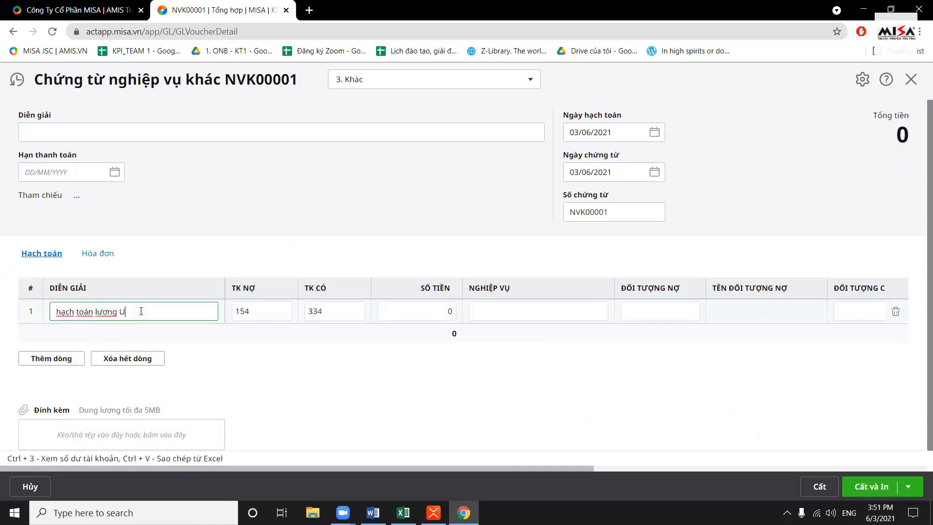
{"action": "left_click", "coordinate": [73, 359]}
{"action": "left_click", "coordinate": [154, 334]}
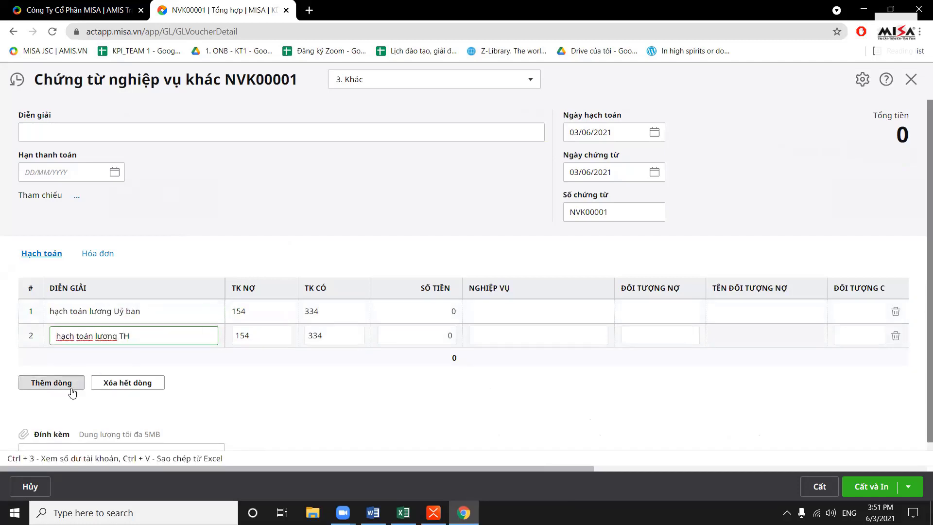
{"action": "left_click", "coordinate": [53, 383]}
{"action": "key", "text": "Tab"}
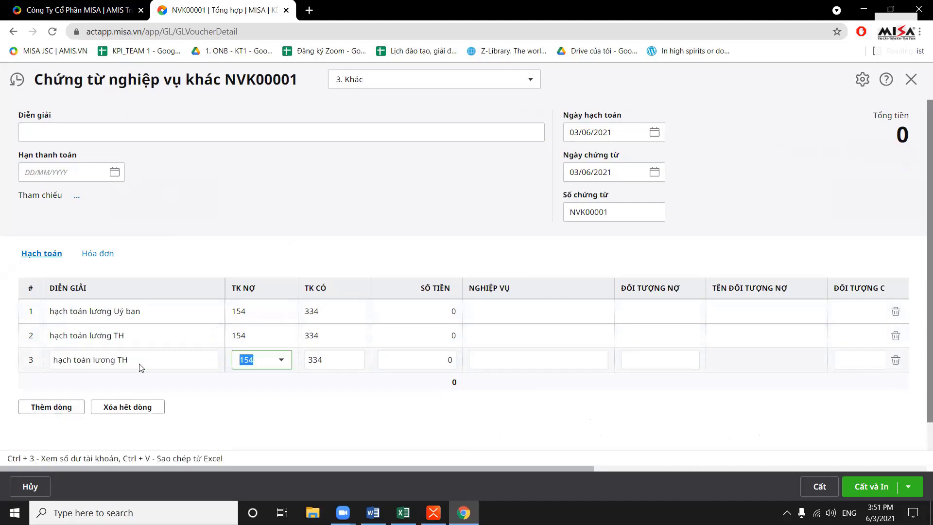
{"action": "key", "text": "BackSpace"}
{"action": "left_click", "coordinate": [142, 362]}
{"action": "left_click", "coordinate": [145, 359]}
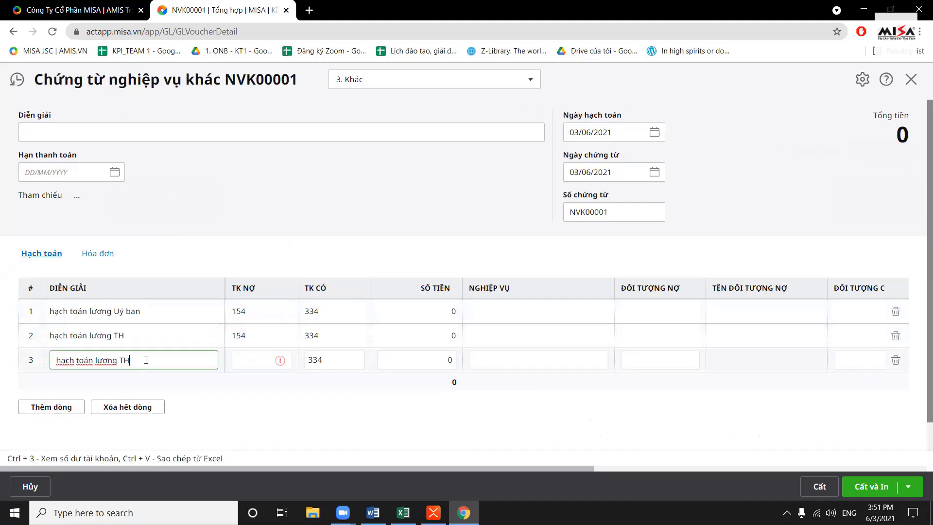
{"action": "left_click", "coordinate": [244, 363]}
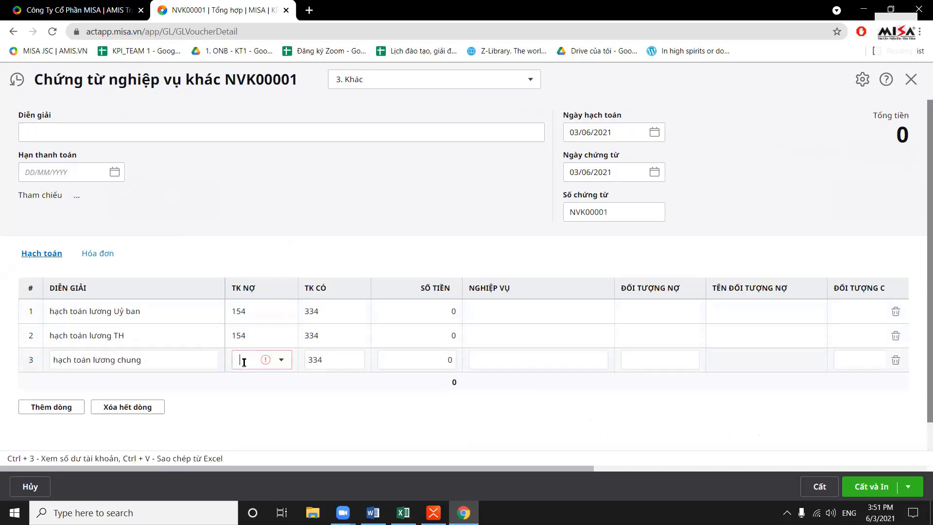
{"action": "type", "text": "15"}
{"action": "left_click", "coordinate": [271, 313]}
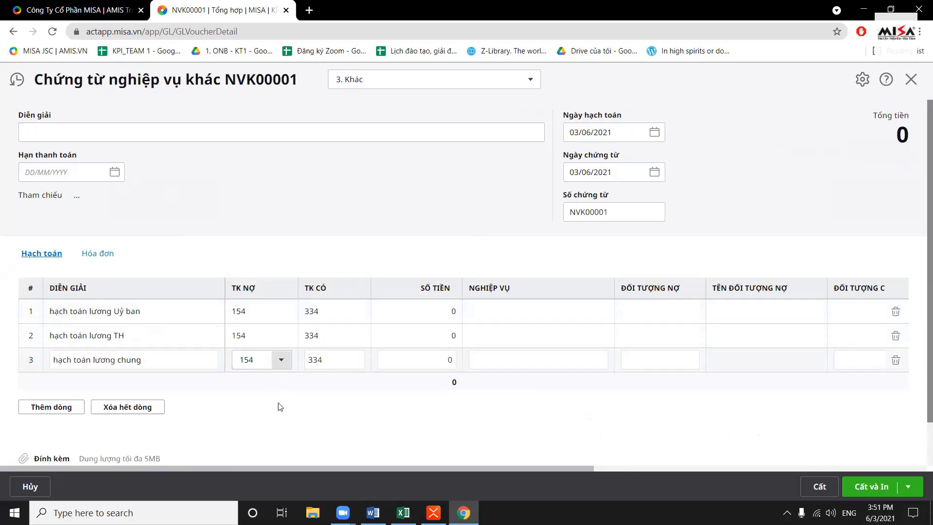
- Enter the line amounts 120.000.000, 80.000.000 and 20.000.000
{"action": "left_click", "coordinate": [403, 513]}
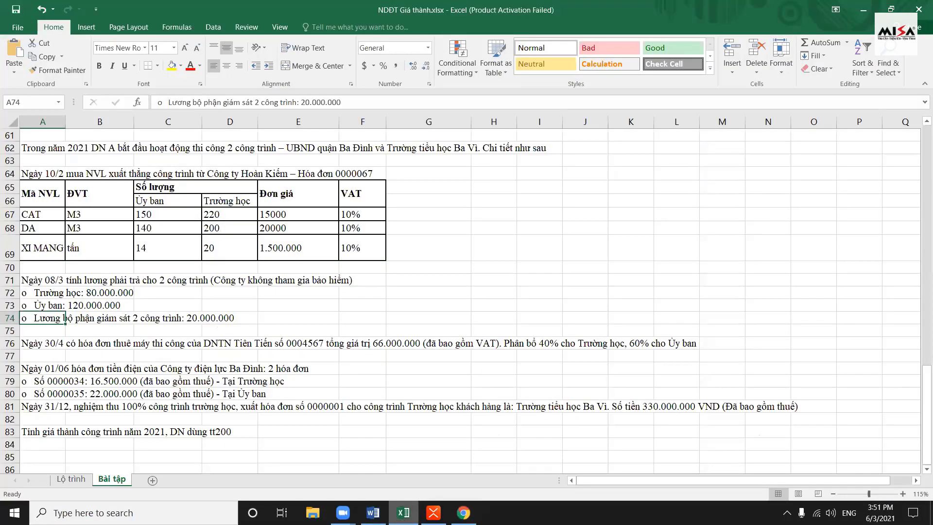
{"action": "key", "text": "alt+Tab"}
{"action": "left_click", "coordinate": [420, 311]}
{"action": "type", "text": "120.000.000"}
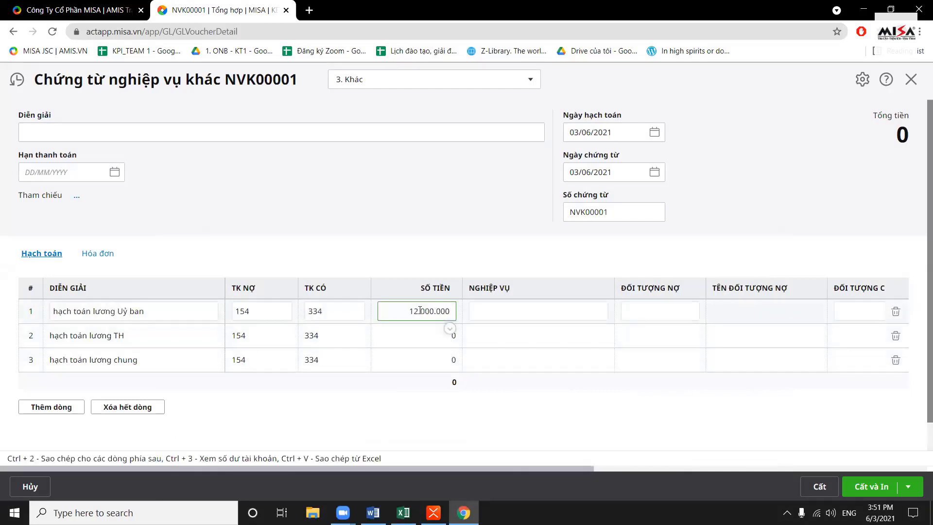
{"action": "left_click", "coordinate": [411, 336]}
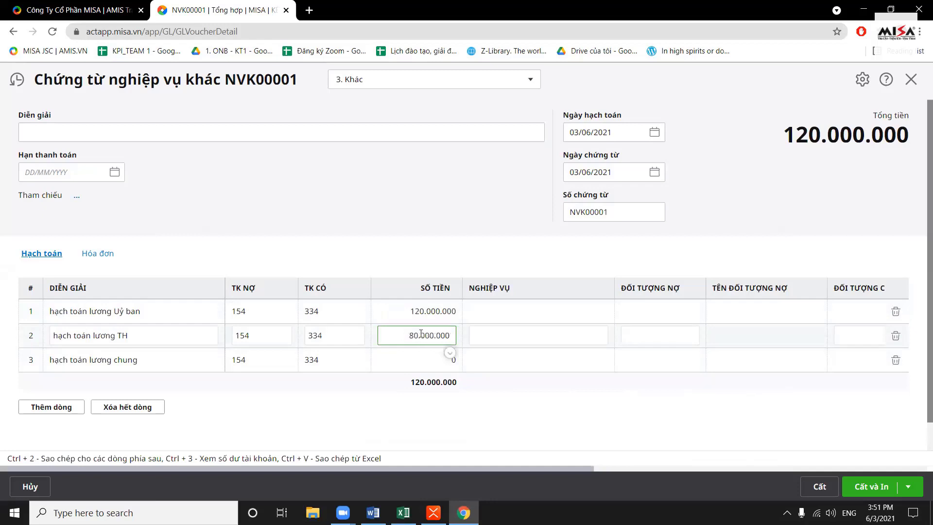
{"action": "left_click", "coordinate": [432, 357]}
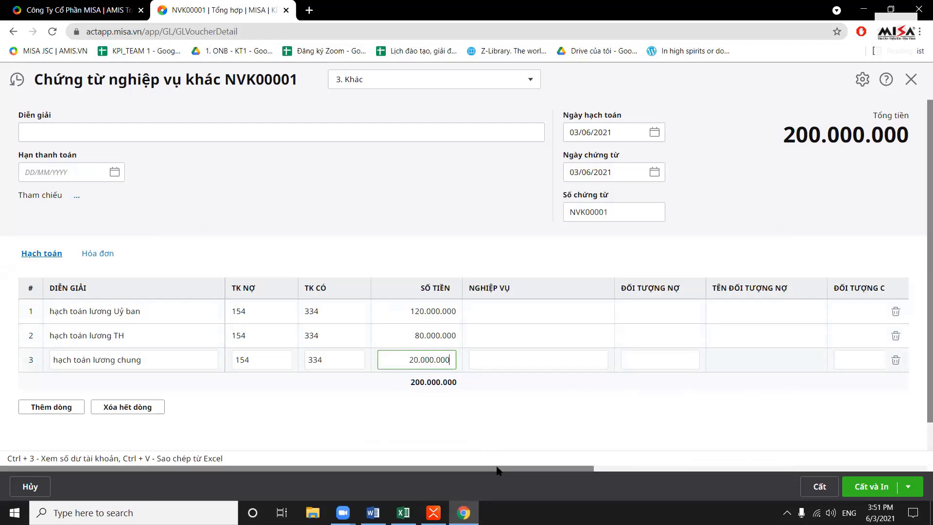
{"action": "left_click_drag", "start_coordinate": [491, 465], "coordinate": [833, 464]}
- Set the cost items of the three lines to NCTT, NCTT and SXC.NVPX
{"action": "left_click", "coordinate": [572, 307]}
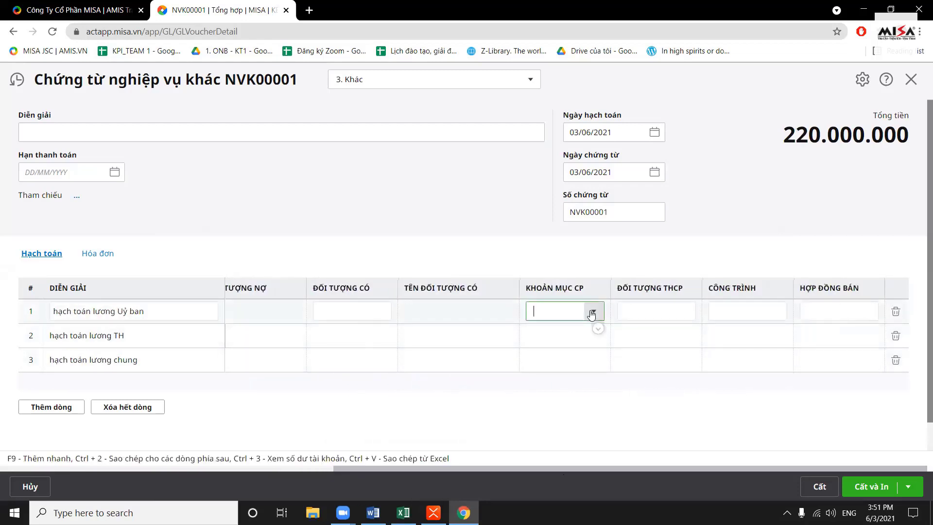
{"action": "left_click", "coordinate": [594, 311]}
{"action": "scroll", "coordinate": [724, 403], "scroll_direction": "down", "scroll_amount": 1}
{"action": "scroll", "coordinate": [724, 404], "scroll_direction": "down", "scroll_amount": 2}
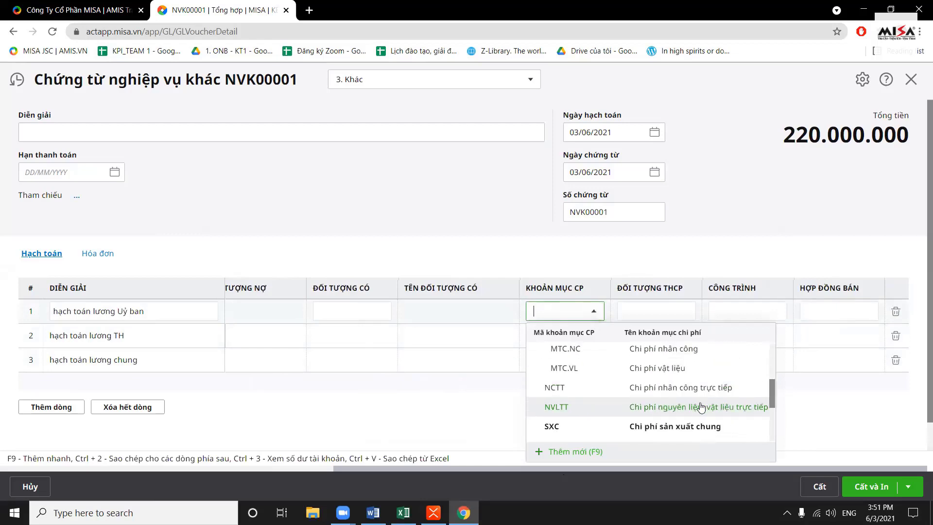
{"action": "left_click", "coordinate": [703, 389]}
{"action": "left_click", "coordinate": [559, 340]}
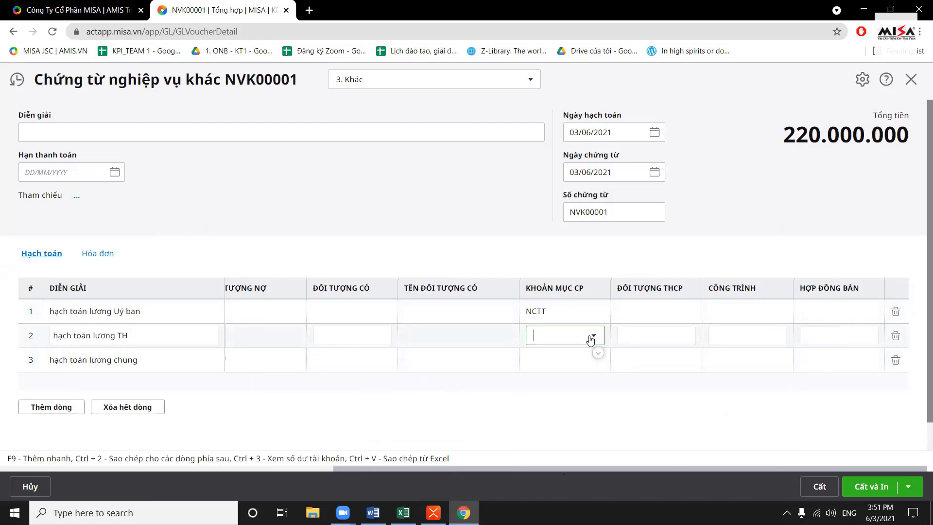
{"action": "left_click", "coordinate": [594, 335]}
{"action": "scroll", "coordinate": [703, 417], "scroll_direction": "down", "scroll_amount": 1}
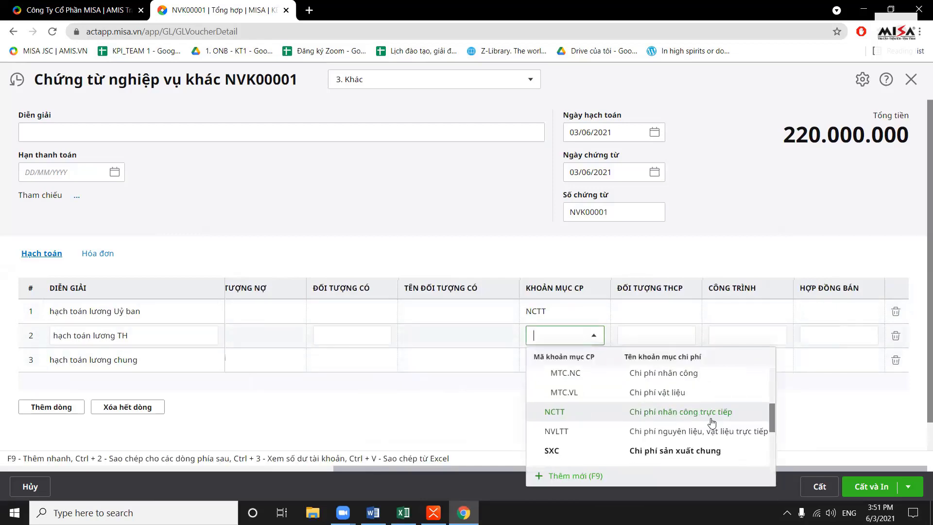
{"action": "left_click", "coordinate": [710, 419]}
{"action": "left_click", "coordinate": [568, 355]}
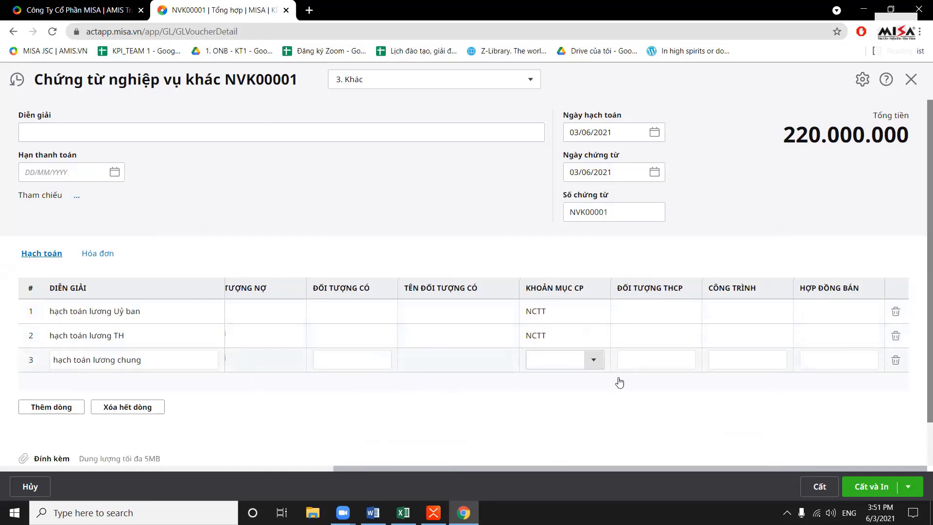
{"action": "left_click", "coordinate": [595, 360]}
{"action": "scroll", "coordinate": [710, 398], "scroll_direction": "down", "scroll_amount": 5}
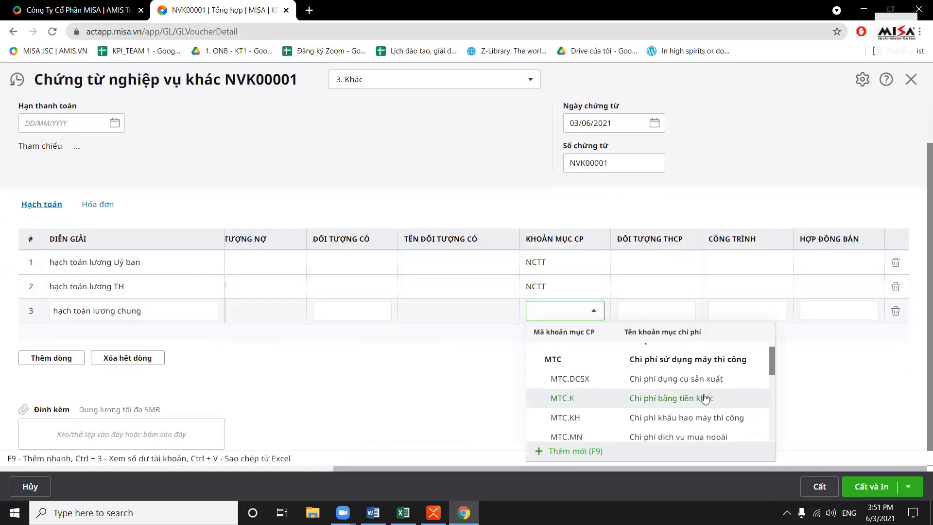
{"action": "scroll", "coordinate": [724, 401], "scroll_direction": "up", "scroll_amount": 3}
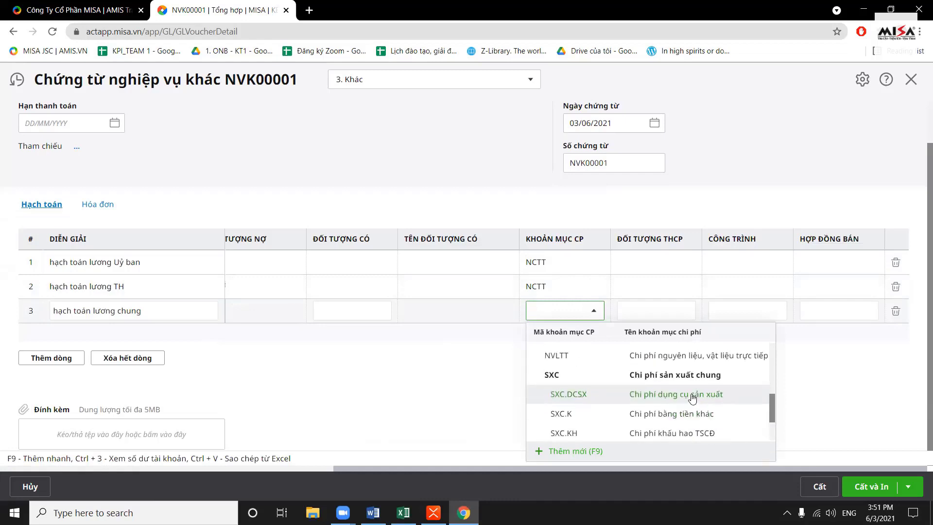
{"action": "scroll", "coordinate": [714, 403], "scroll_direction": "down", "scroll_amount": 2}
{"action": "scroll", "coordinate": [725, 412], "scroll_direction": "down", "scroll_amount": 1}
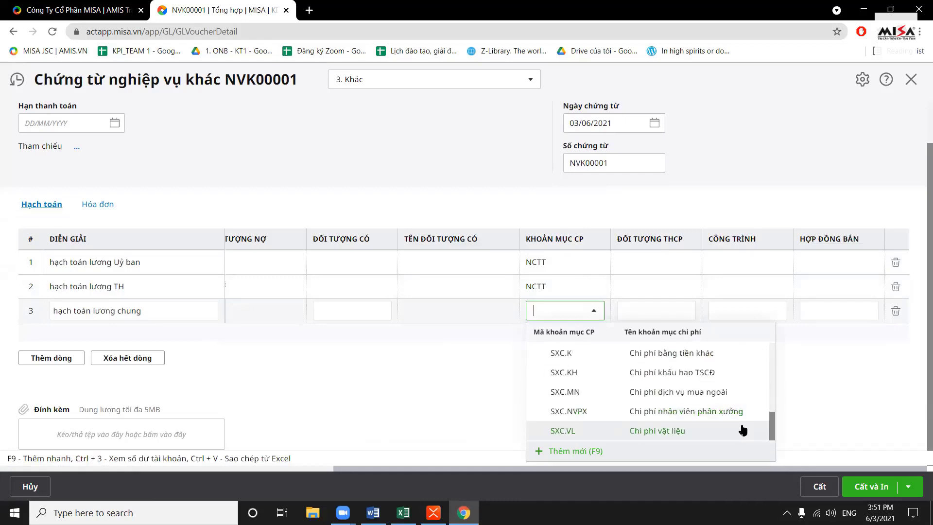
{"action": "left_click", "coordinate": [726, 413]}
{"action": "left_click", "coordinate": [588, 444]}
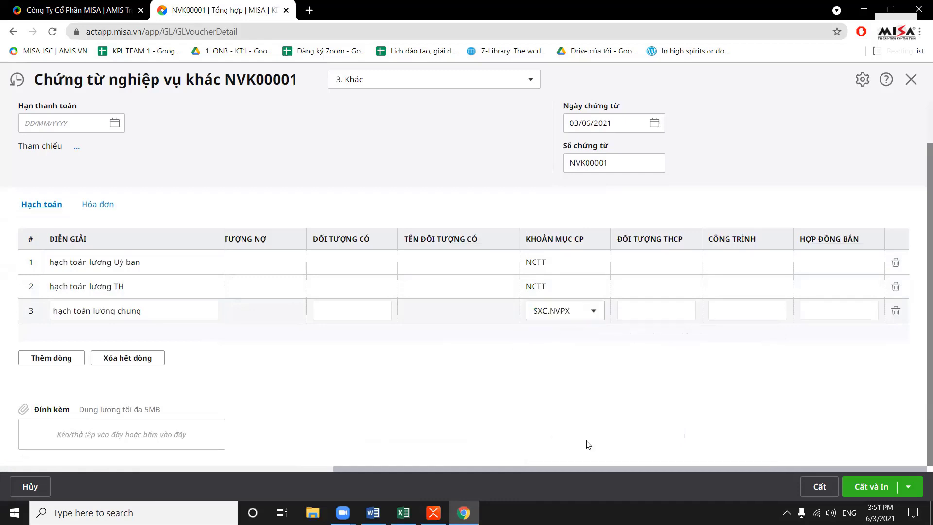
- Assign project UYBAN to line 1 and TH to line 2, leaving line 3 empty
{"action": "left_click", "coordinate": [732, 263]}
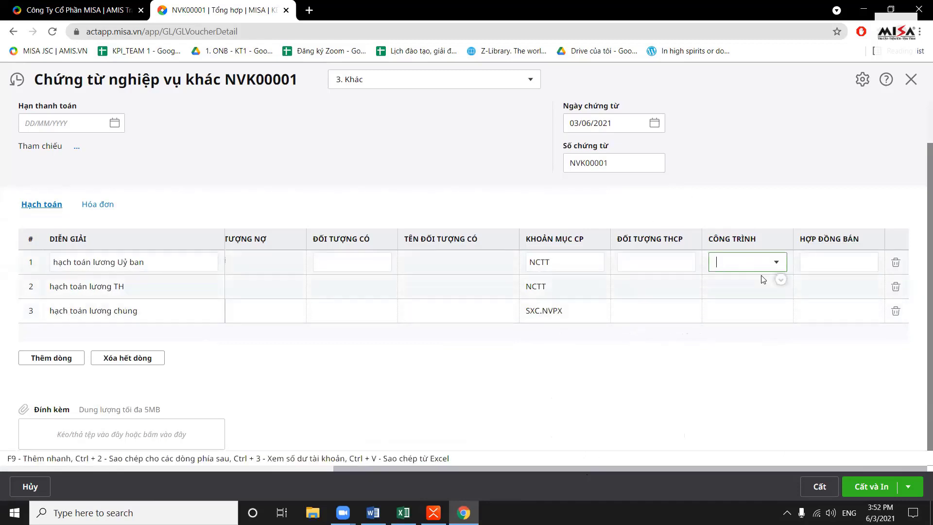
{"action": "left_click", "coordinate": [778, 263]}
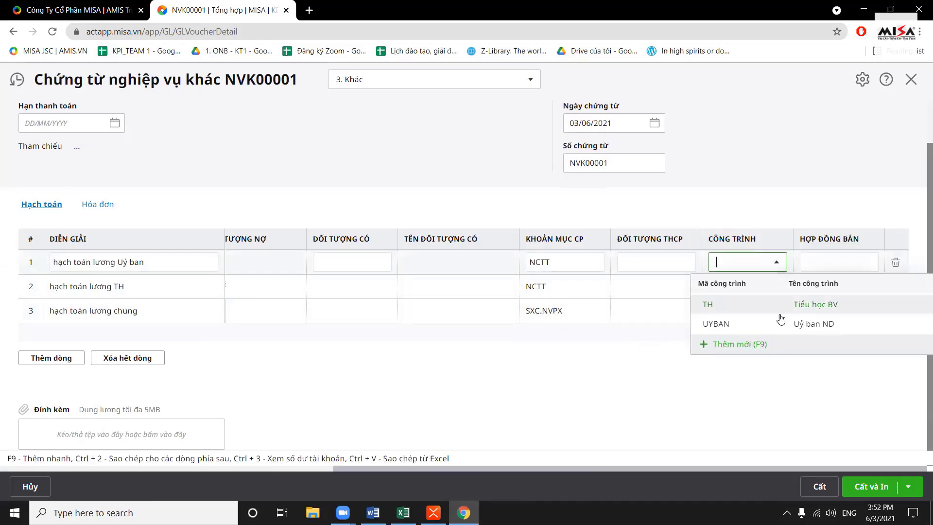
{"action": "left_click", "coordinate": [774, 324]}
{"action": "left_click", "coordinate": [775, 287]}
{"action": "left_click", "coordinate": [777, 286]}
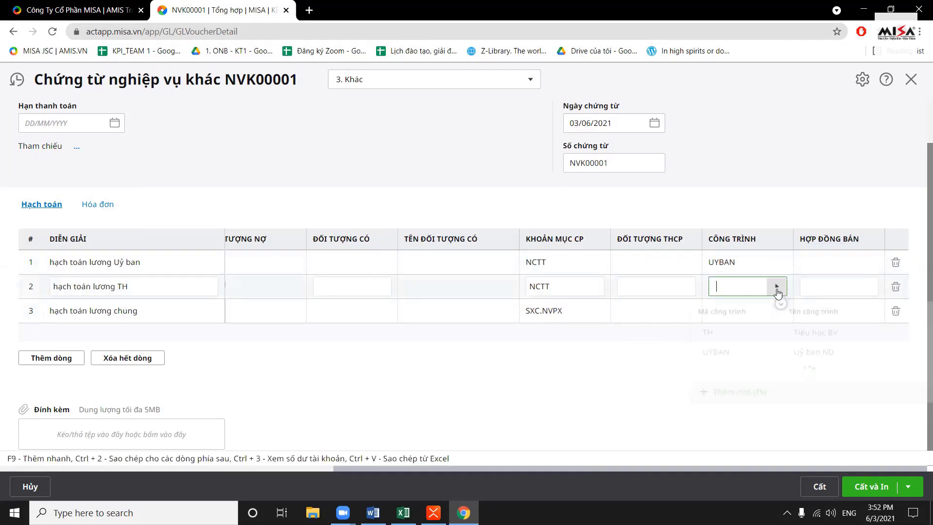
{"action": "left_click", "coordinate": [767, 329]}
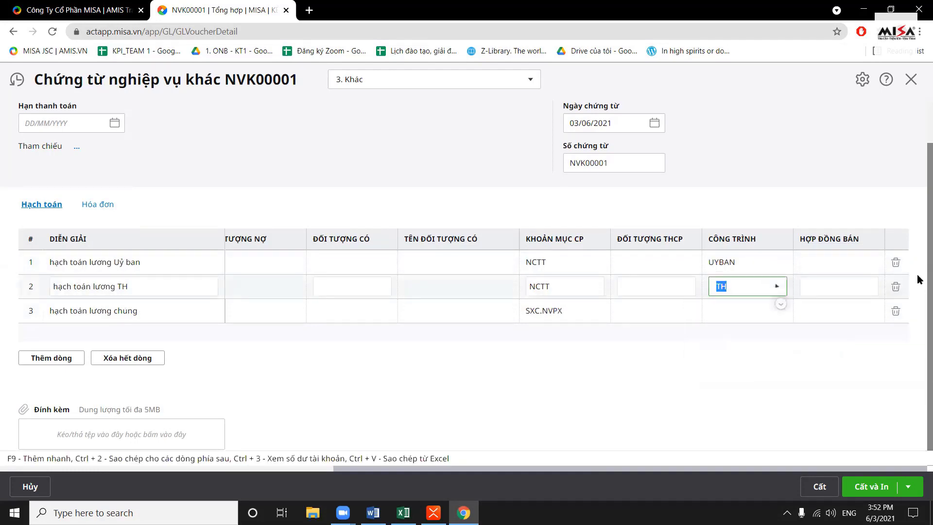
{"action": "left_click", "coordinate": [768, 311]}
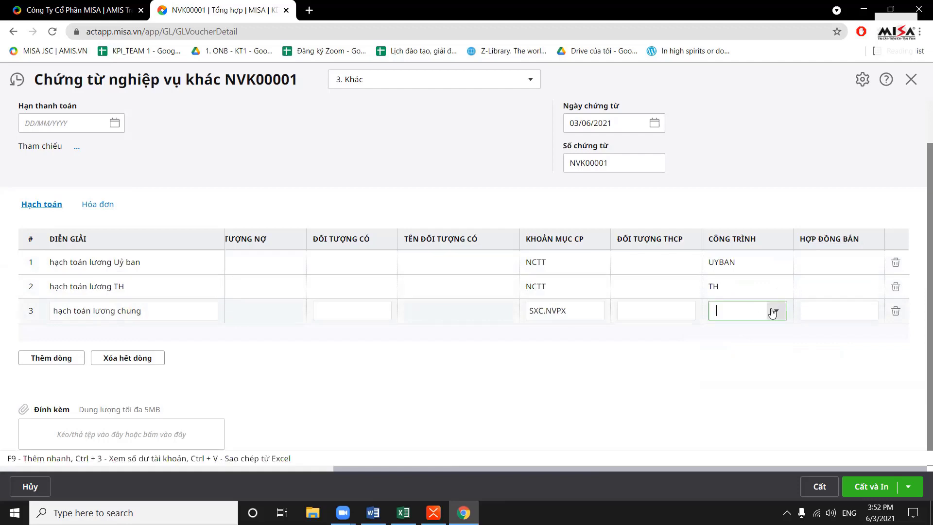
{"action": "left_click", "coordinate": [777, 311]}
{"action": "left_click", "coordinate": [653, 407]}
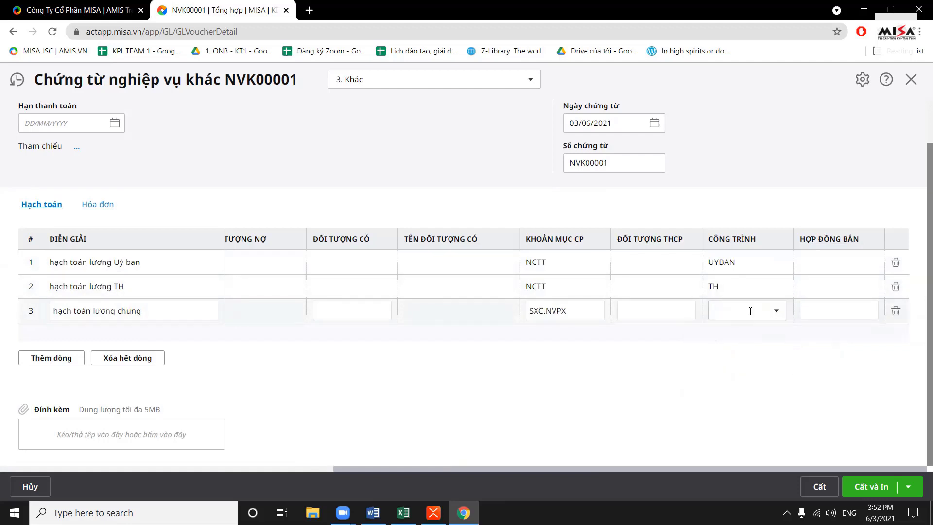
- Save and close voucher NVK00001
{"action": "left_click", "coordinate": [834, 480]}
{"action": "left_click_drag", "start_coordinate": [626, 467], "coordinate": [462, 459]}
{"action": "left_click", "coordinate": [912, 80]}
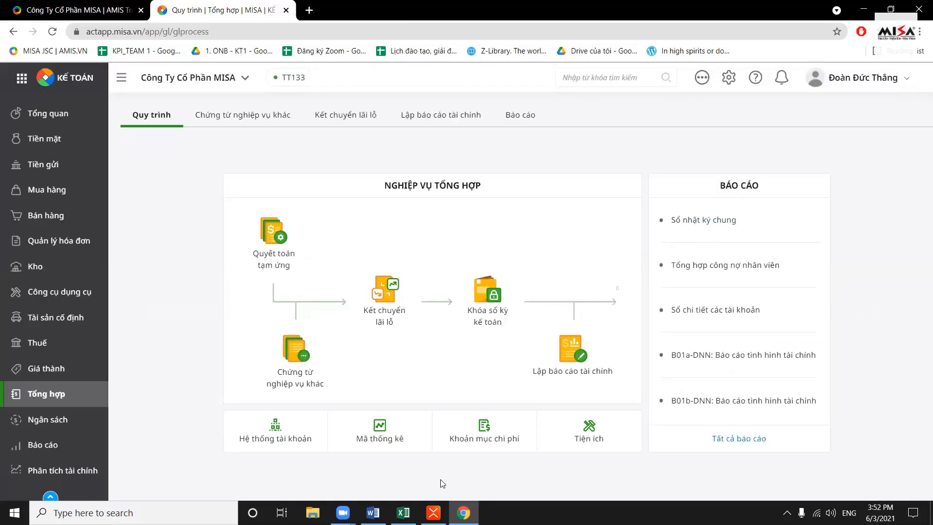
{"action": "key", "text": "alt+Tab"}
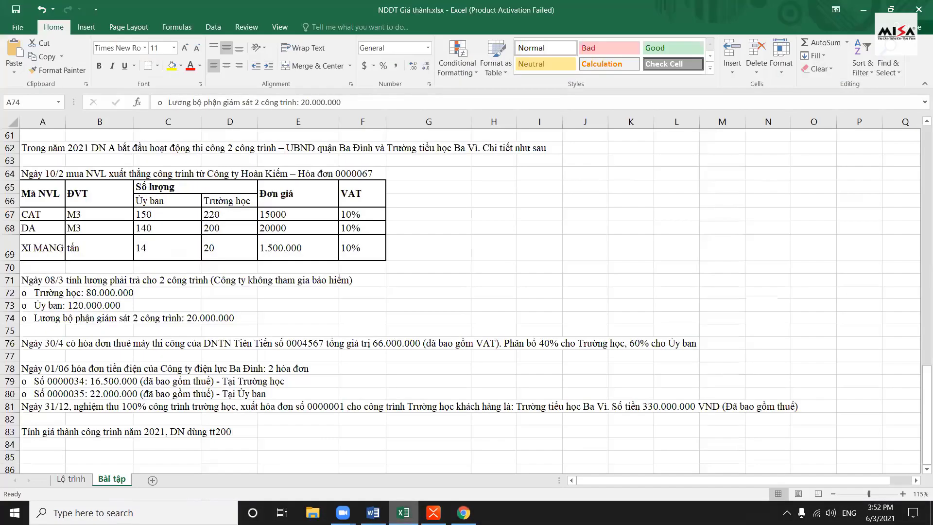
{"action": "left_click", "coordinate": [113, 383]}
{"action": "left_click", "coordinate": [58, 391]}
{"action": "key", "text": "Up"}
{"action": "key", "text": "Up"}
{"action": "key", "text": "Down"}
{"action": "key", "text": "Down"}
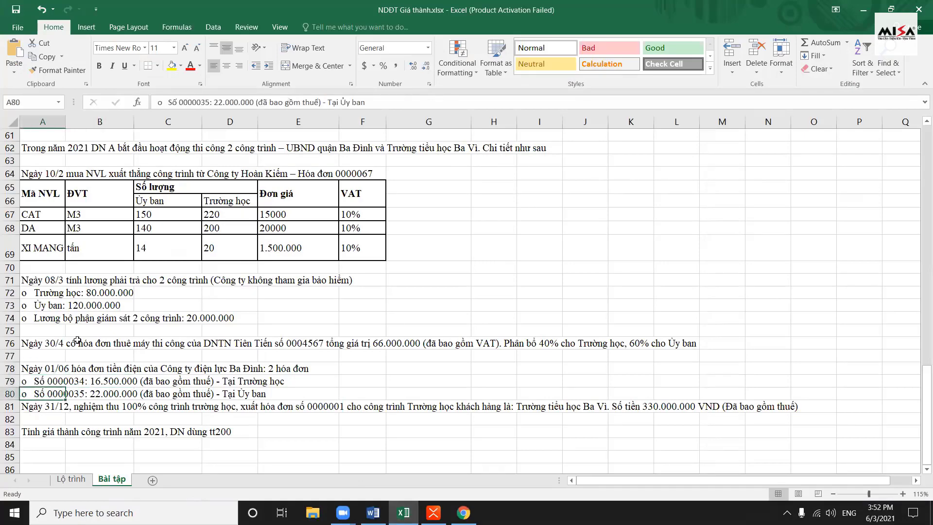
{"action": "scroll", "coordinate": [77, 340], "scroll_direction": "down", "scroll_amount": 1}
{"action": "left_click", "coordinate": [38, 307]}
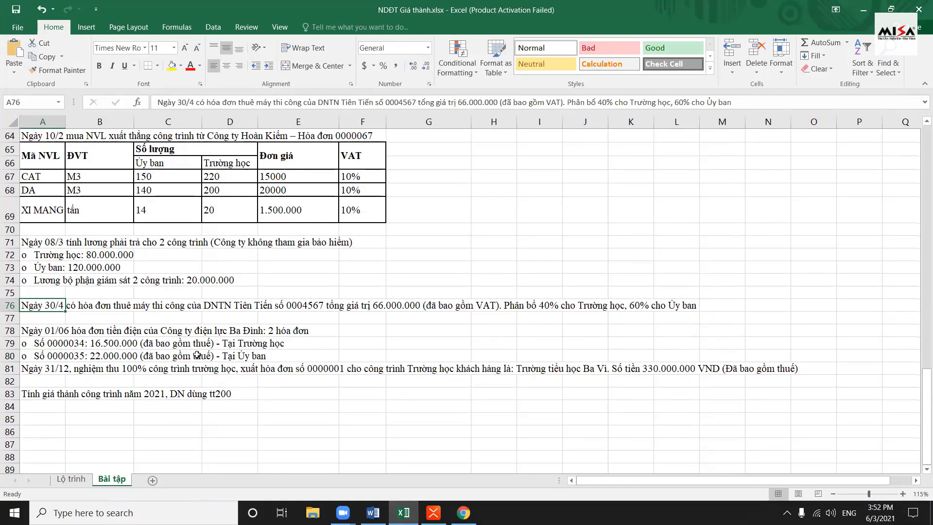
{"action": "left_click", "coordinate": [372, 308]}
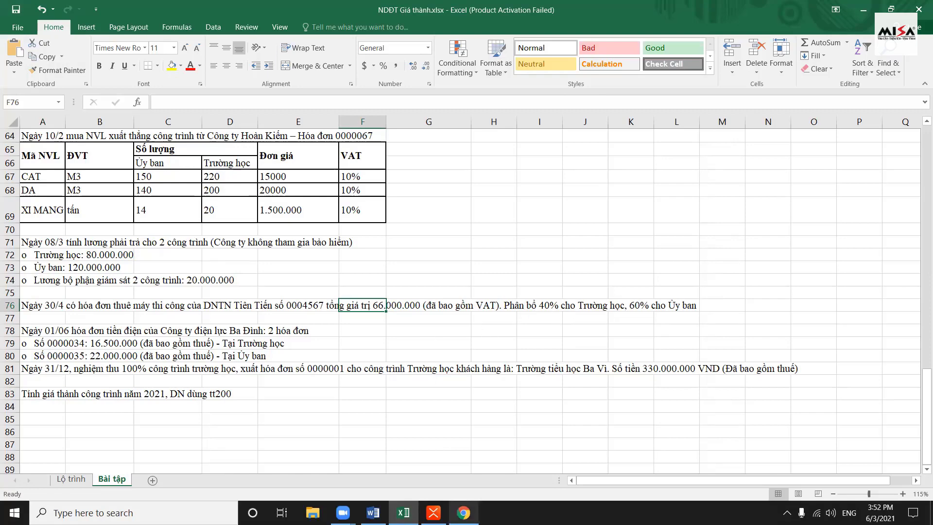
{"action": "left_click", "coordinate": [464, 513]}
- Start a new service purchase voucher for supplier NCC00001
{"action": "left_click", "coordinate": [59, 190]}
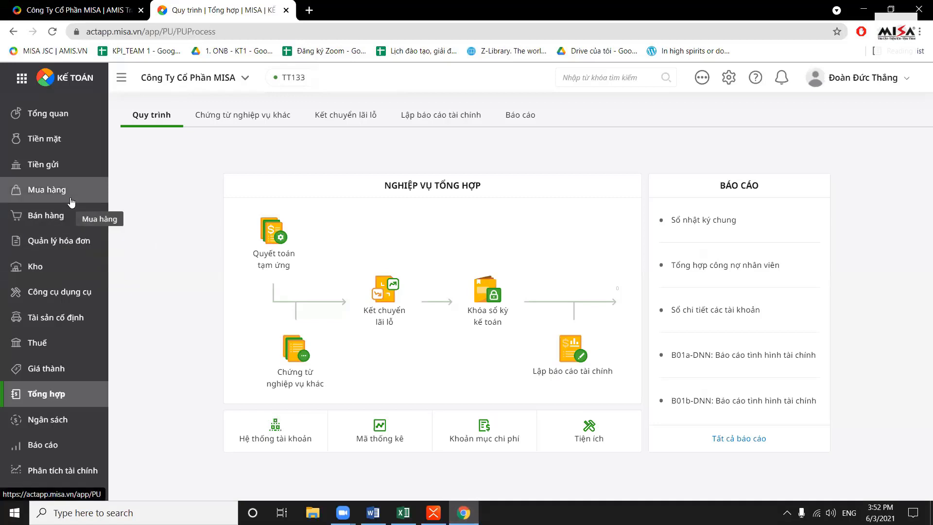
{"action": "left_click", "coordinate": [900, 154]}
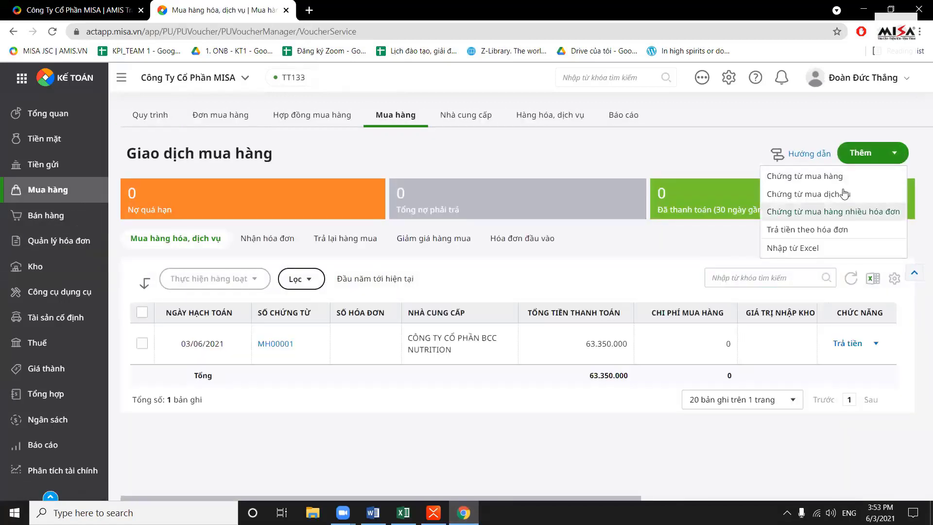
{"action": "left_click", "coordinate": [827, 194]}
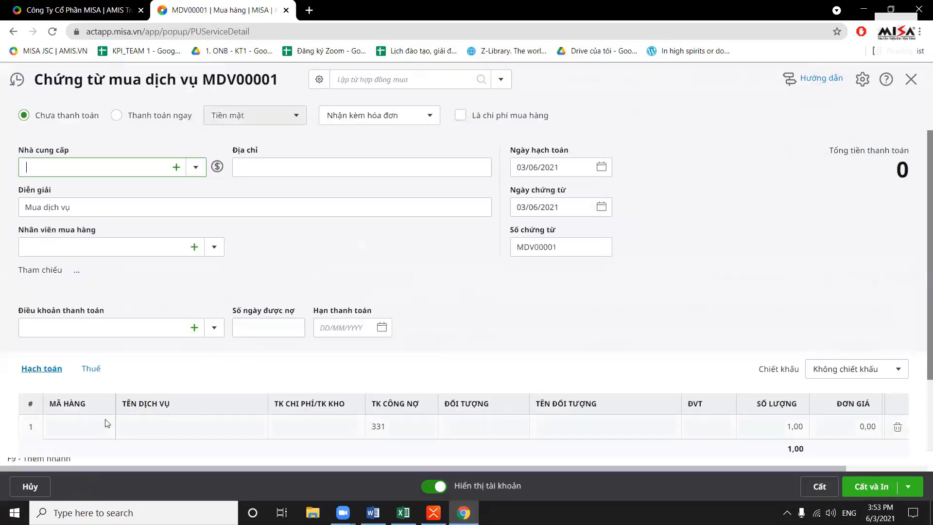
{"action": "left_click", "coordinate": [83, 428]}
{"action": "left_click", "coordinate": [196, 168]}
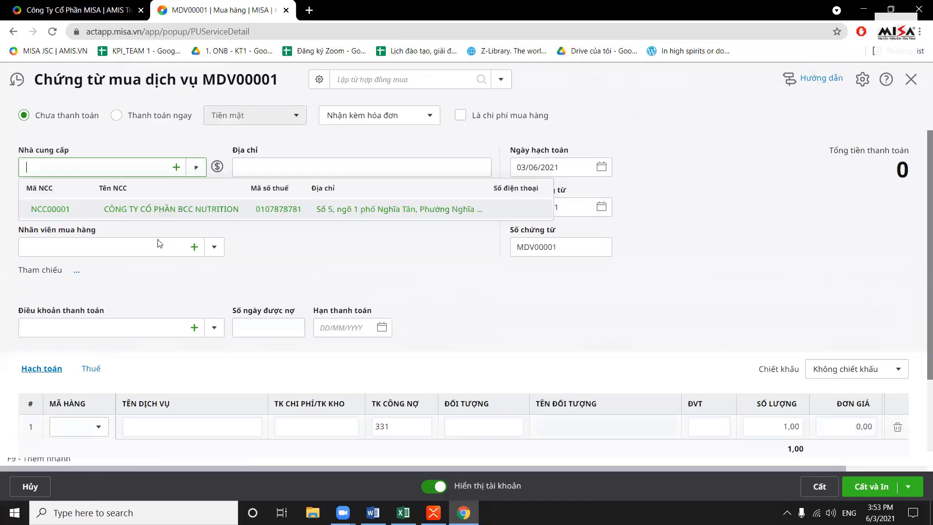
{"action": "left_click", "coordinate": [49, 267]}
- Create the new service item 'thuê máy' and place it on line 1
{"action": "scroll", "coordinate": [81, 367], "scroll_direction": "down", "scroll_amount": 3}
{"action": "left_click", "coordinate": [71, 316]}
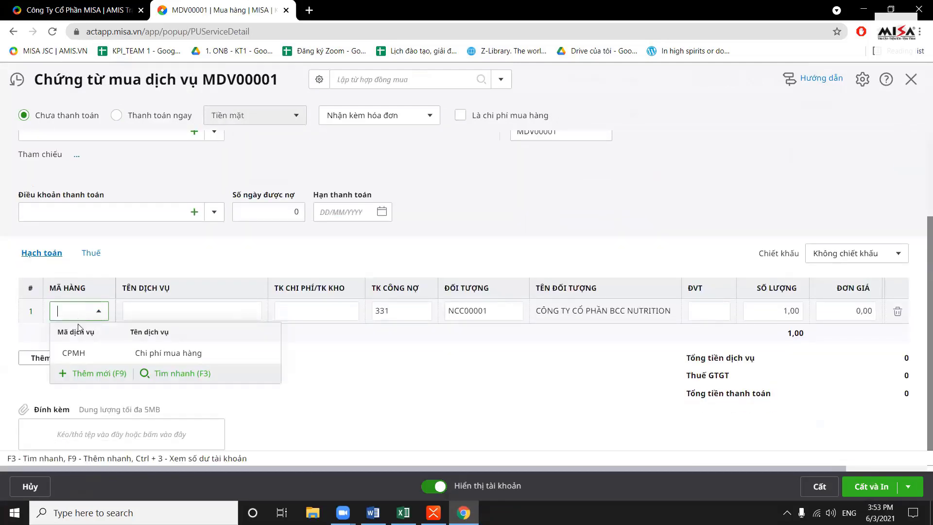
{"action": "left_click", "coordinate": [91, 376]}
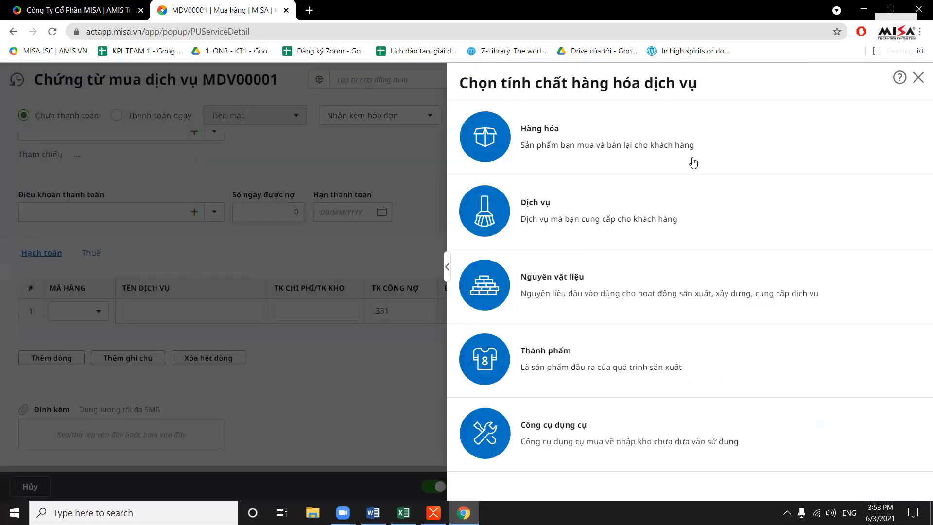
{"action": "left_click", "coordinate": [492, 223]}
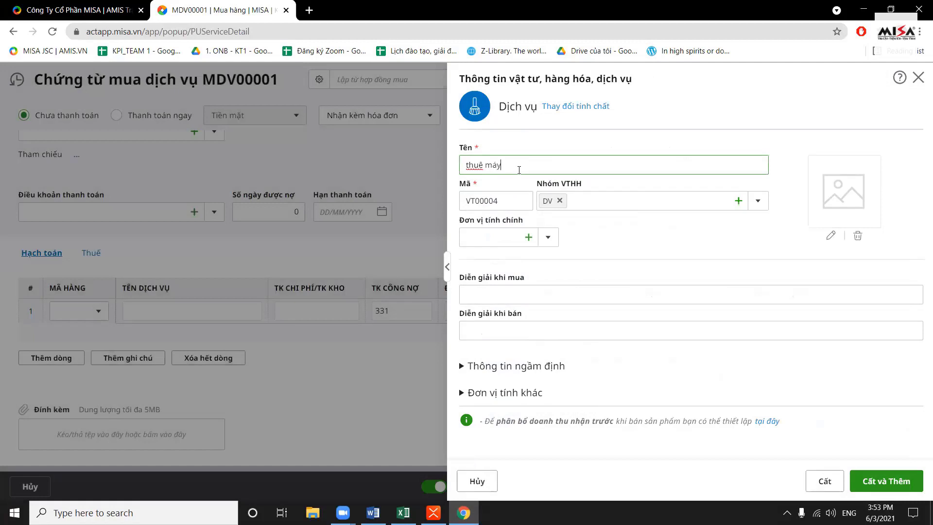
{"action": "left_click", "coordinate": [825, 481]}
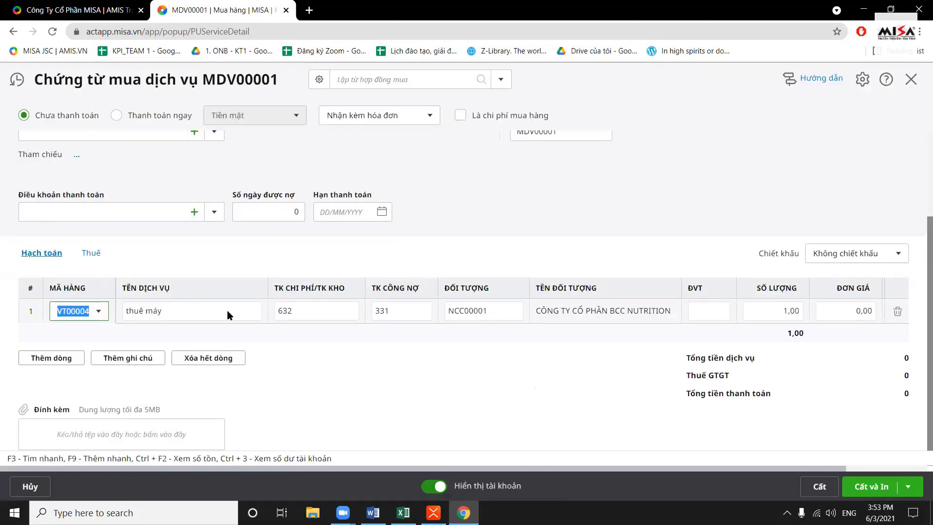
- Change line 1's account from 632 to 154 and add a copied second line
{"action": "left_click", "coordinate": [80, 359]}
{"action": "left_click", "coordinate": [303, 312]}
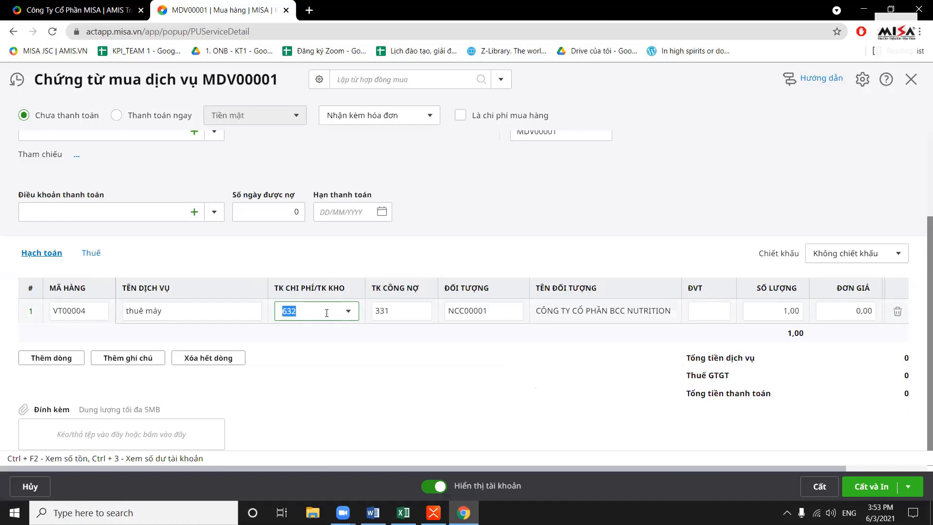
{"action": "type", "text": "154"}
{"action": "left_click", "coordinate": [316, 350]}
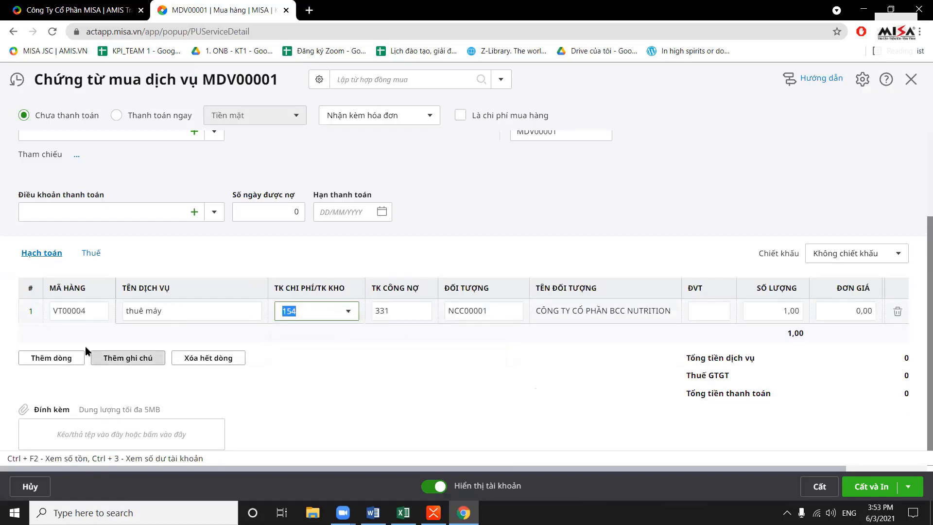
{"action": "left_click", "coordinate": [48, 359]}
{"action": "left_click", "coordinate": [613, 338]}
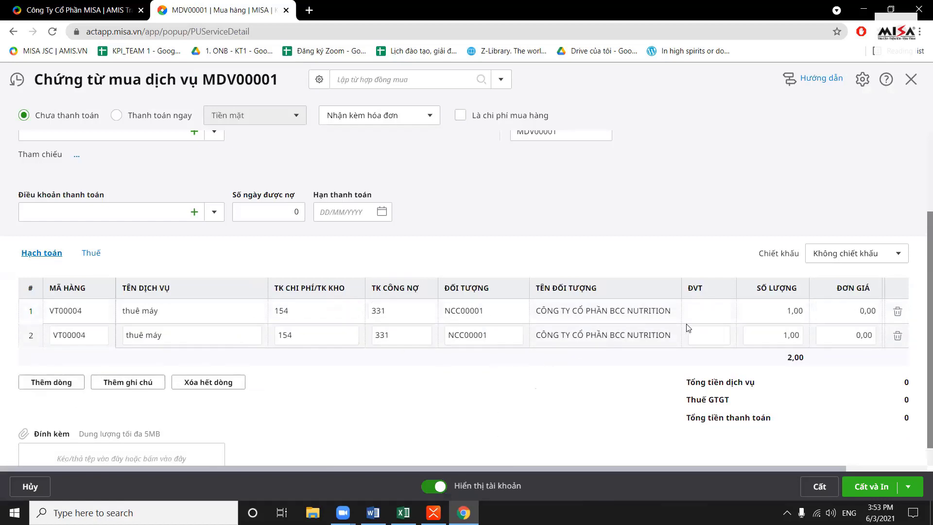
- Enter unit prices 40.000.000 for line 1 and 60.000.000 for line 2
{"action": "left_click", "coordinate": [862, 310]}
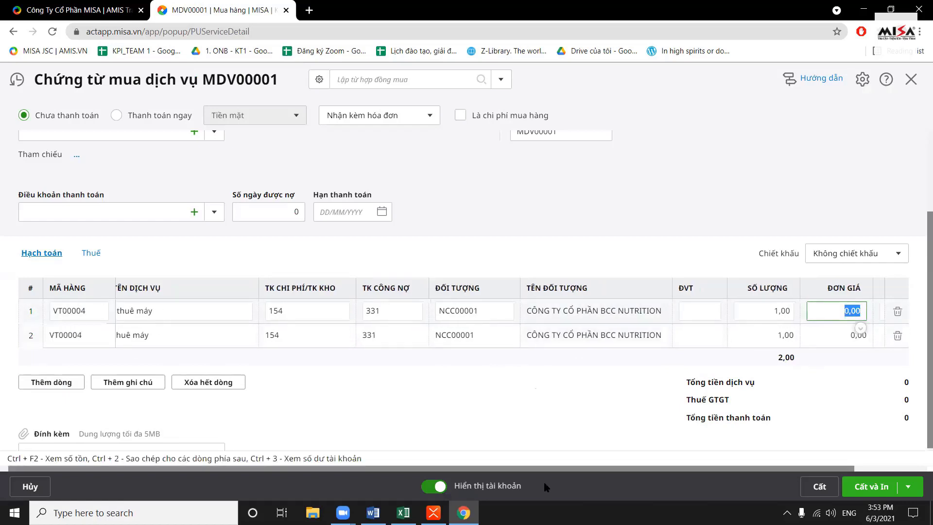
{"action": "left_click", "coordinate": [404, 512]}
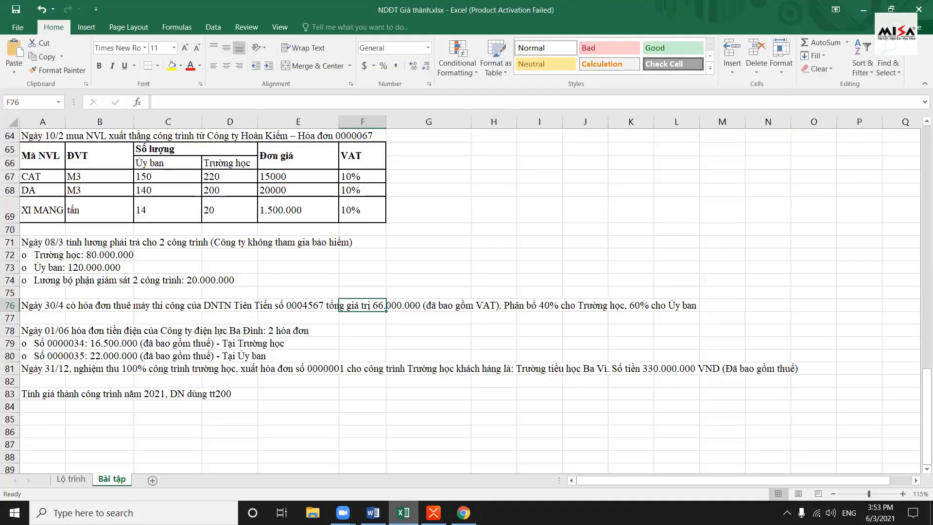
{"action": "key", "text": "alt+Tab"}
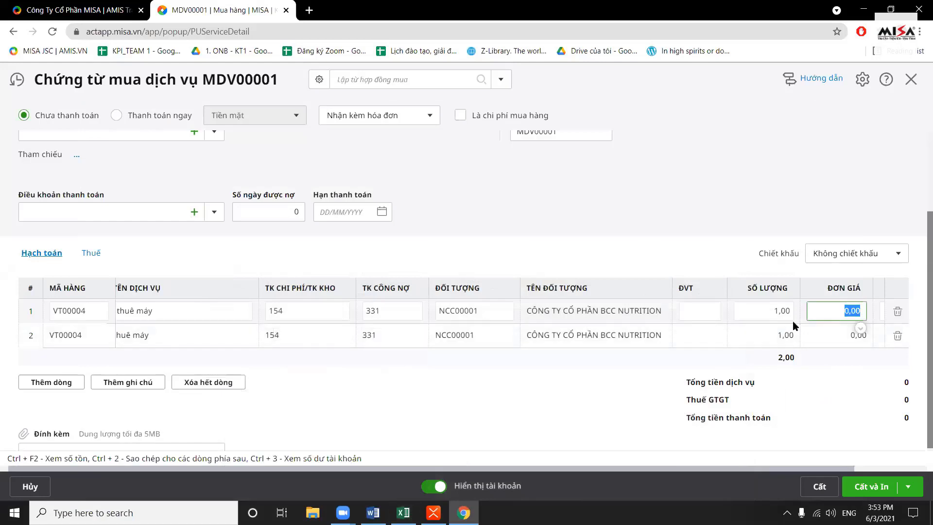
{"action": "type", "text": "40.000.000"}
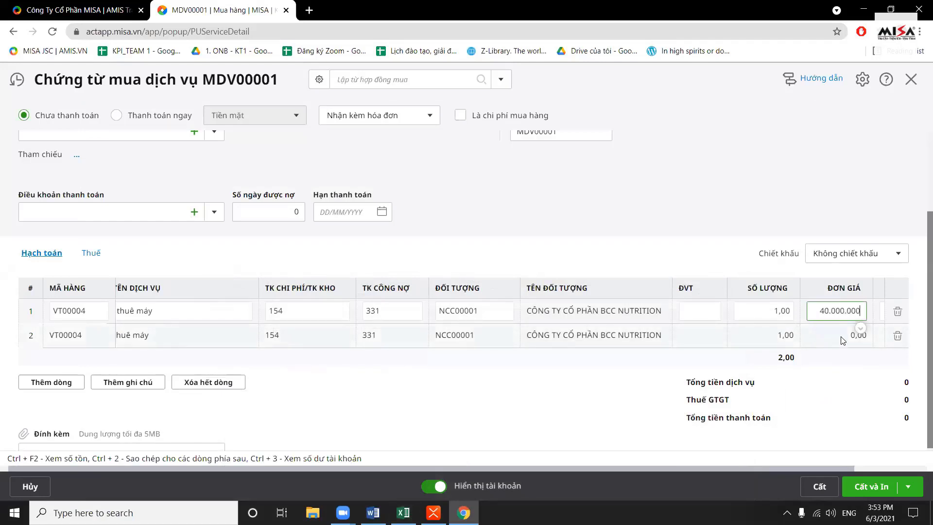
{"action": "left_click", "coordinate": [843, 340]}
{"action": "type", "text": "60.000.000"}
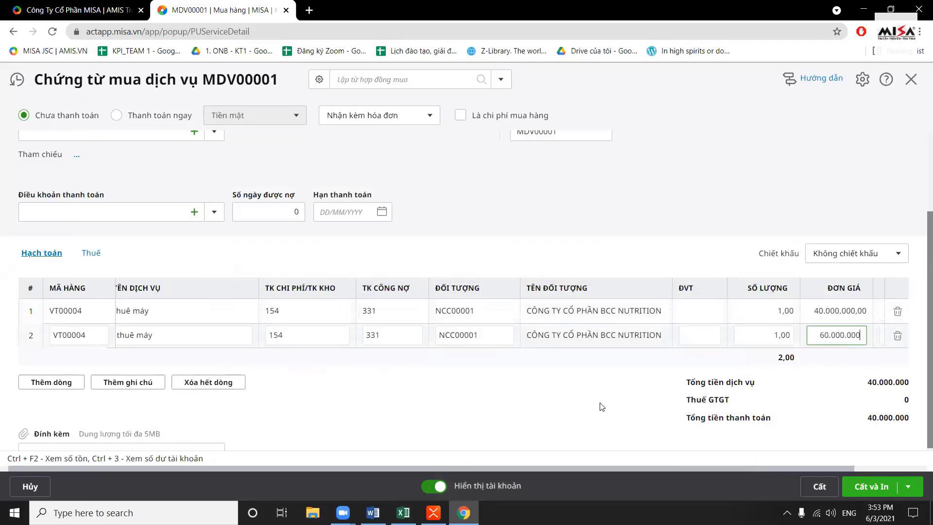
{"action": "key", "text": "Tab"}
{"action": "left_click", "coordinate": [404, 513]}
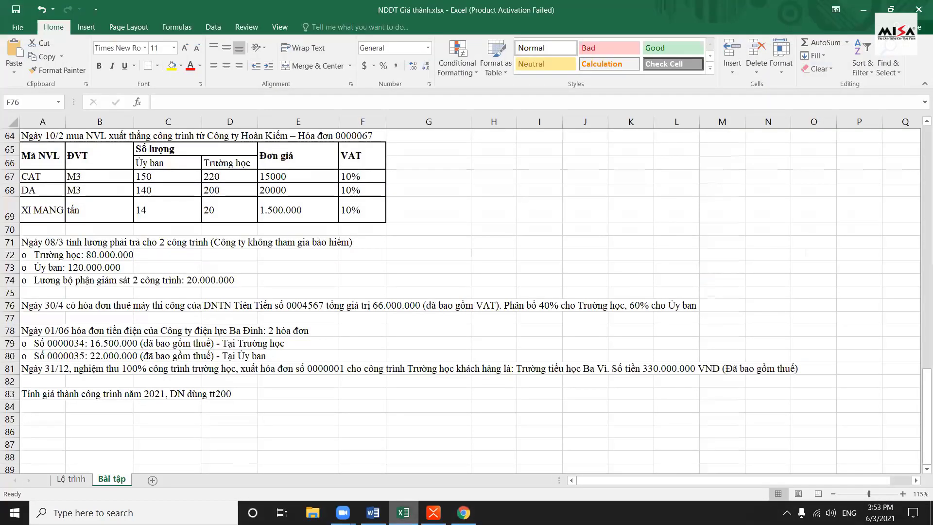
{"action": "key", "text": "alt+Tab"}
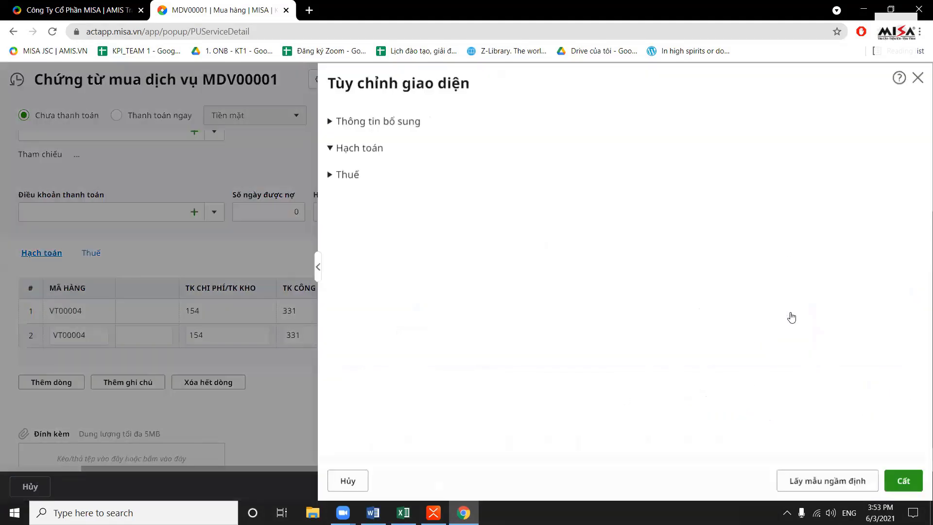
- Show the Khoản mục CP, Công trình and Tên công trình columns on MDV00001's line grid
{"action": "left_click", "coordinate": [359, 148]}
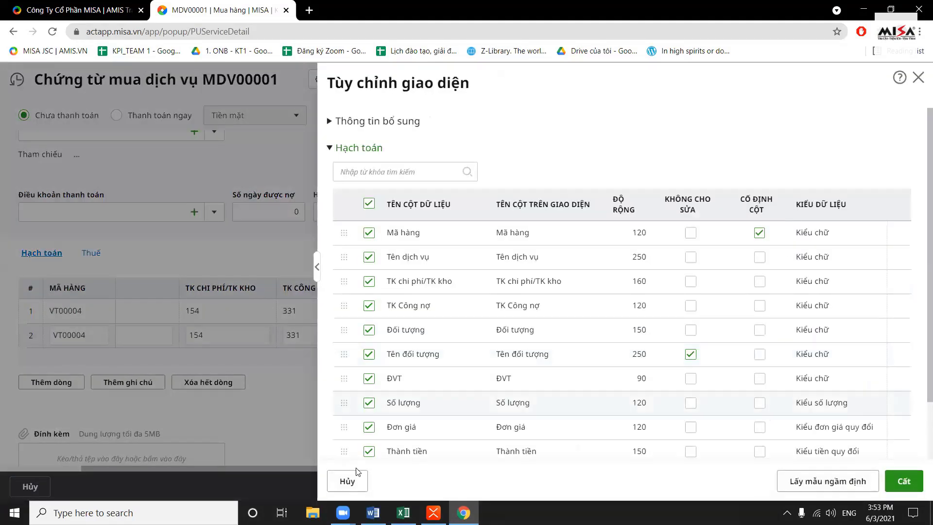
{"action": "scroll", "coordinate": [374, 389], "scroll_direction": "down", "scroll_amount": 2}
{"action": "left_click", "coordinate": [361, 412]}
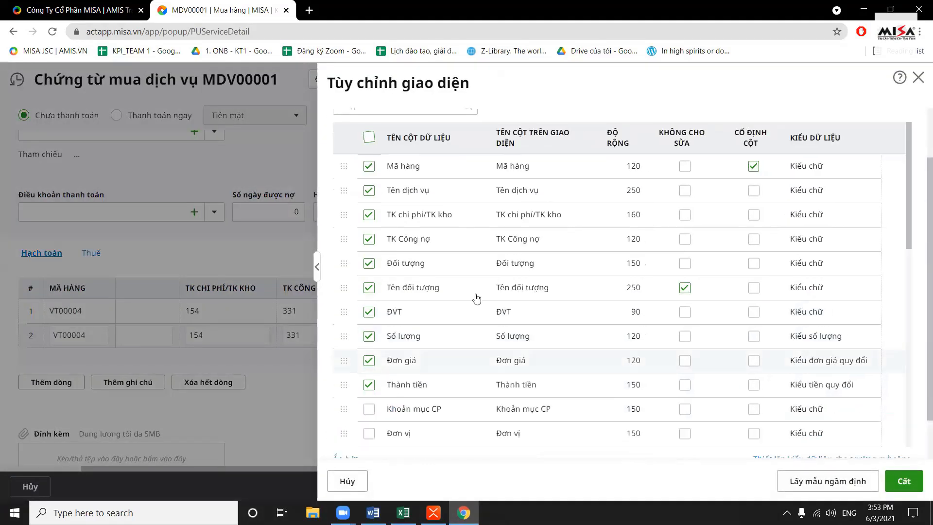
{"action": "scroll", "coordinate": [412, 236], "scroll_direction": "down", "scroll_amount": 4}
{"action": "scroll", "coordinate": [412, 236], "scroll_direction": "down", "scroll_amount": 5}
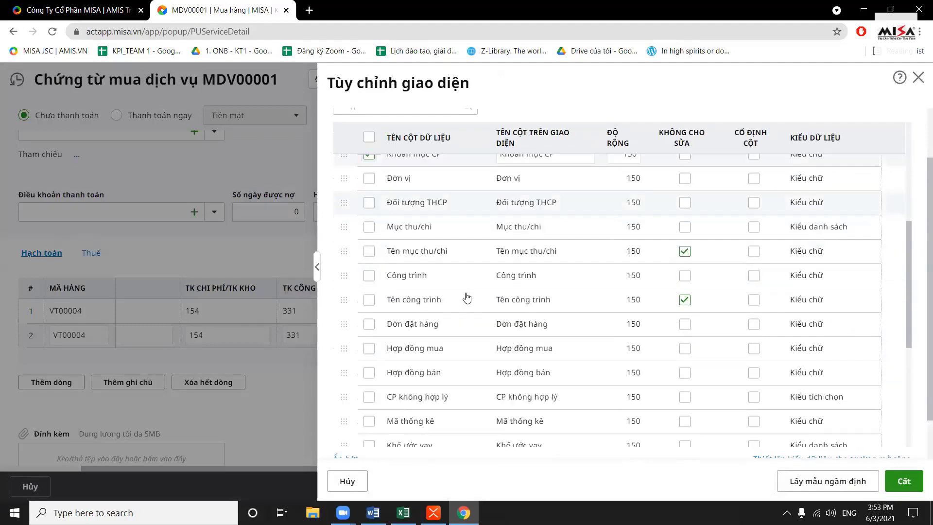
{"action": "left_click", "coordinate": [369, 227]}
{"action": "left_click", "coordinate": [369, 251]}
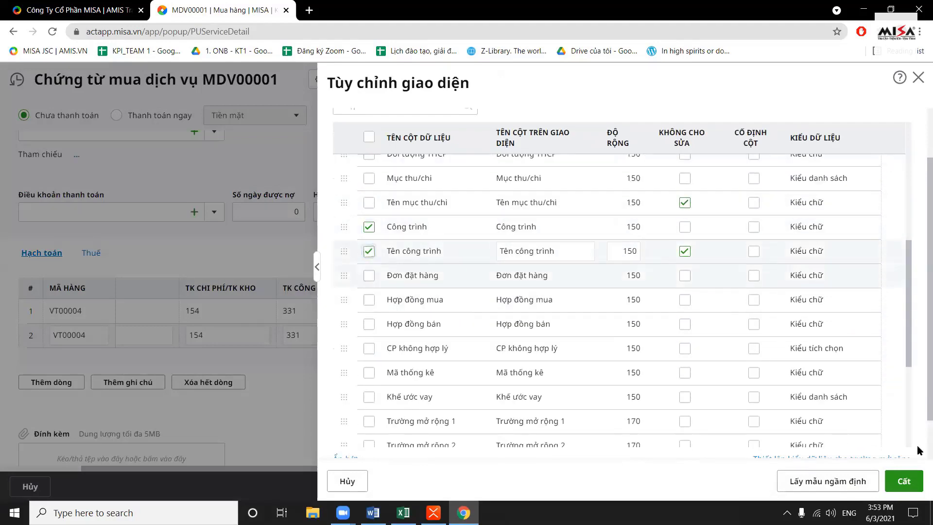
{"action": "left_click", "coordinate": [904, 481]}
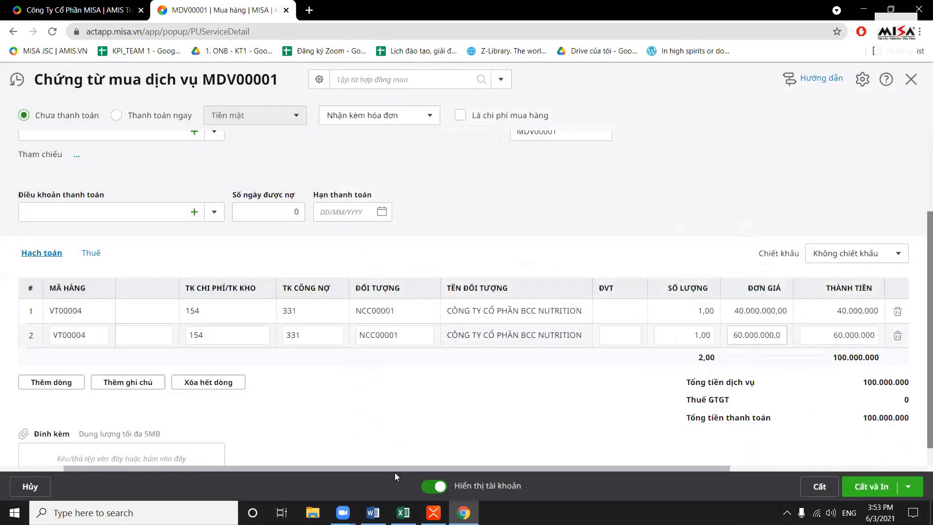
{"action": "left_click_drag", "start_coordinate": [395, 472], "coordinate": [729, 474]}
{"action": "left_click", "coordinate": [686, 318]}
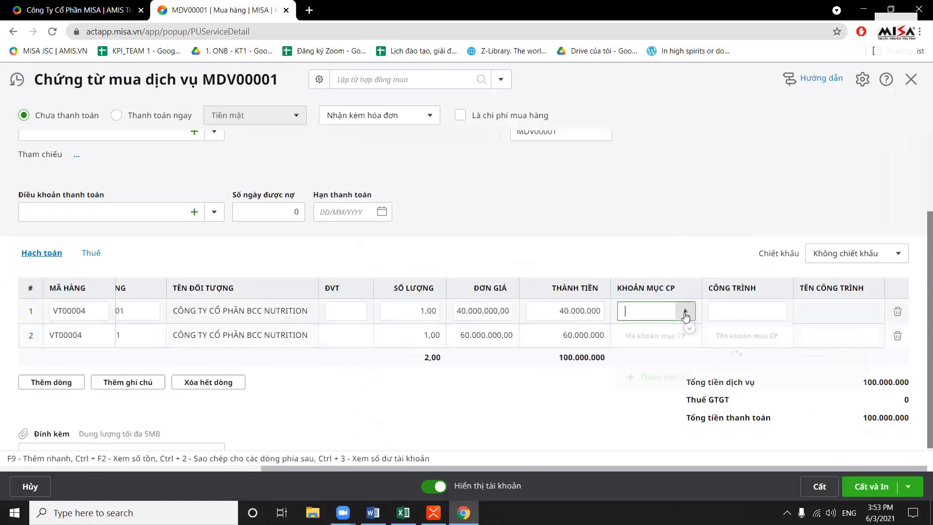
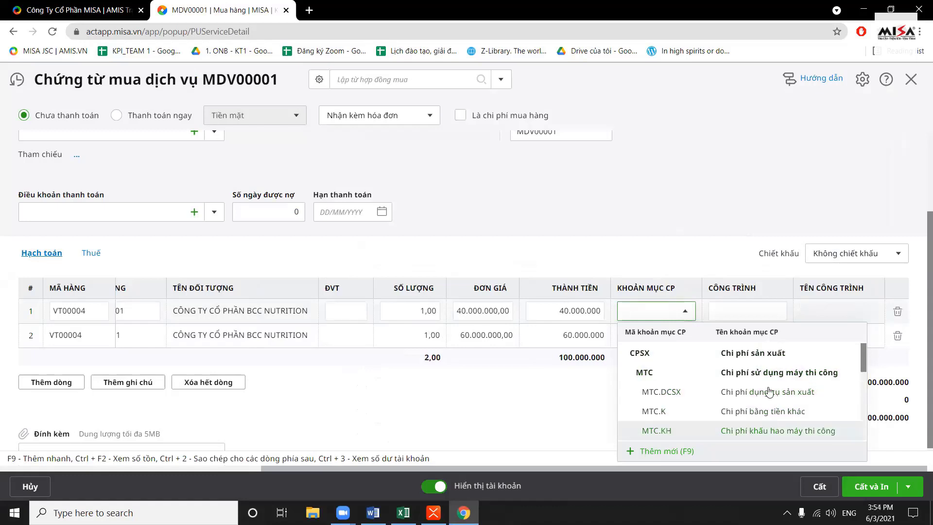
- Set cost item MTC.MN on the first line and copy it down to the second line
{"action": "scroll", "coordinate": [768, 396], "scroll_direction": "down", "scroll_amount": 5}
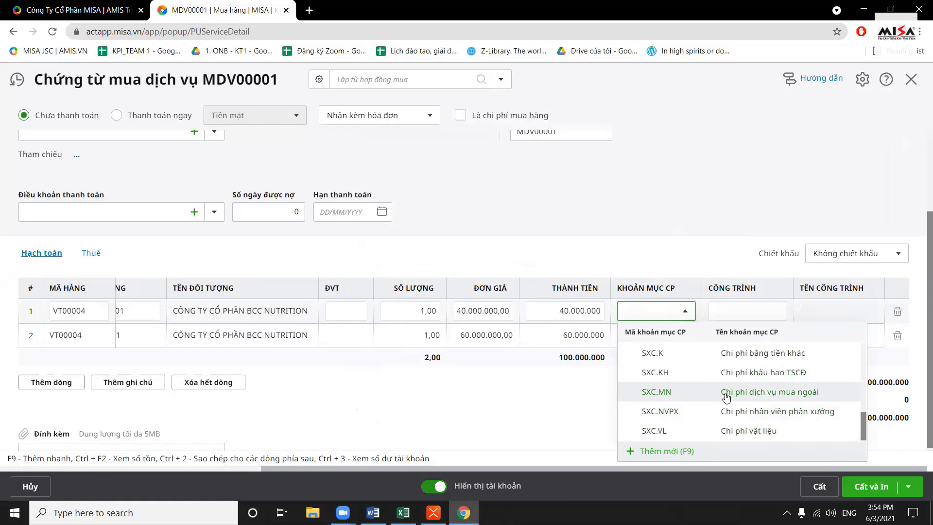
{"action": "scroll", "coordinate": [756, 404], "scroll_direction": "up", "scroll_amount": 5}
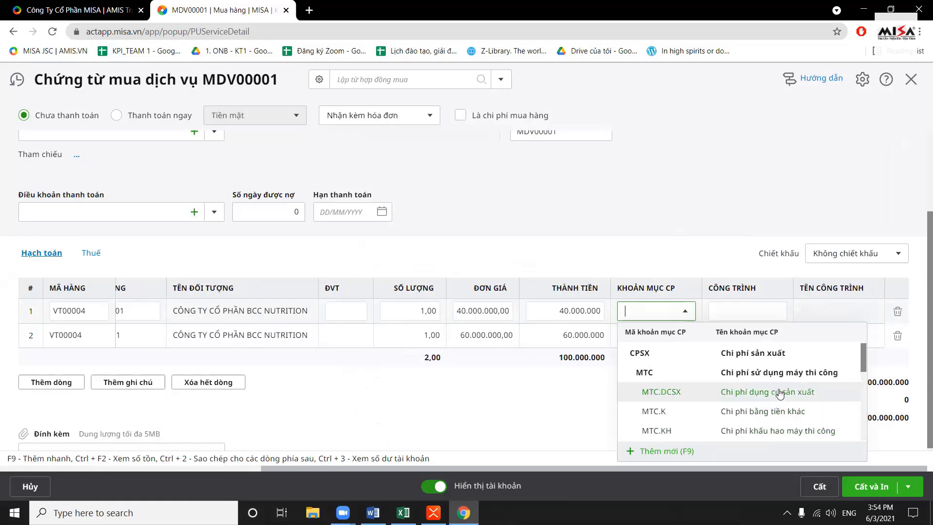
{"action": "scroll", "coordinate": [784, 395], "scroll_direction": "down", "scroll_amount": 2}
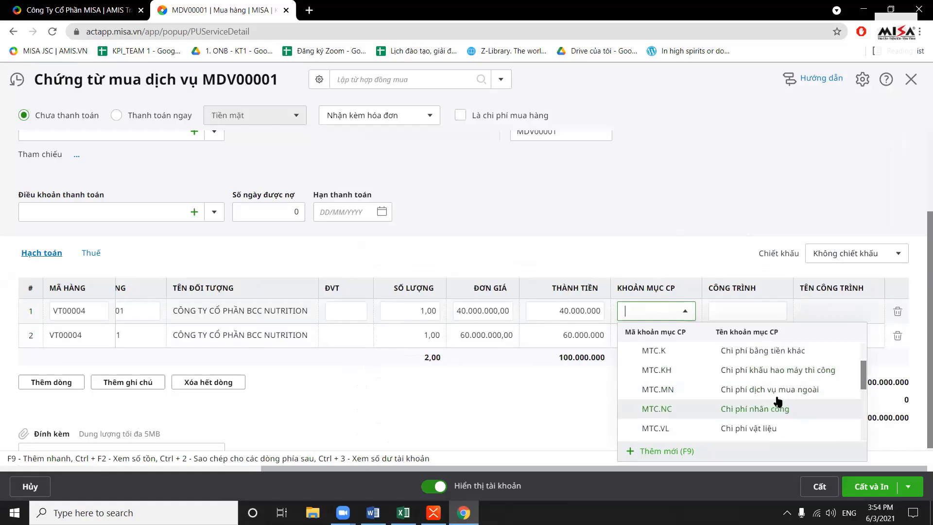
{"action": "scroll", "coordinate": [776, 401], "scroll_direction": "up", "scroll_amount": 2}
{"action": "scroll", "coordinate": [777, 414], "scroll_direction": "down", "scroll_amount": 1}
{"action": "left_click", "coordinate": [778, 391]}
{"action": "left_click", "coordinate": [690, 329]}
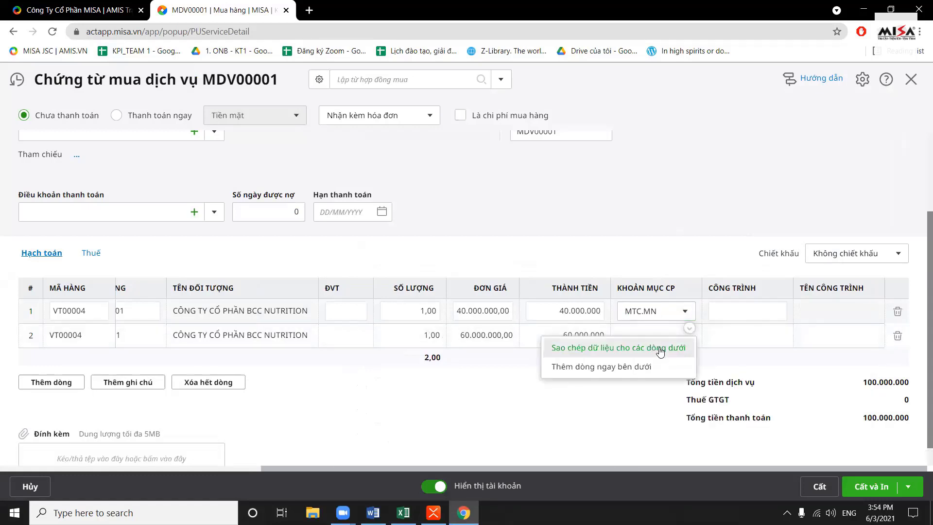
{"action": "left_click", "coordinate": [660, 348]}
- Assign project TH to line one and project UYBAN to line two
{"action": "left_click", "coordinate": [777, 314]}
{"action": "left_click", "coordinate": [778, 313]}
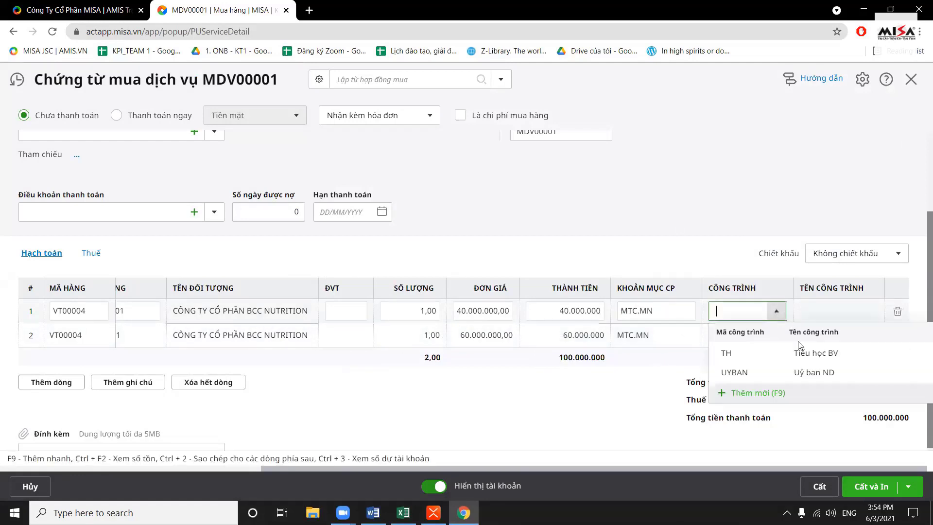
{"action": "left_click", "coordinate": [746, 346]}
{"action": "left_click", "coordinate": [746, 335]}
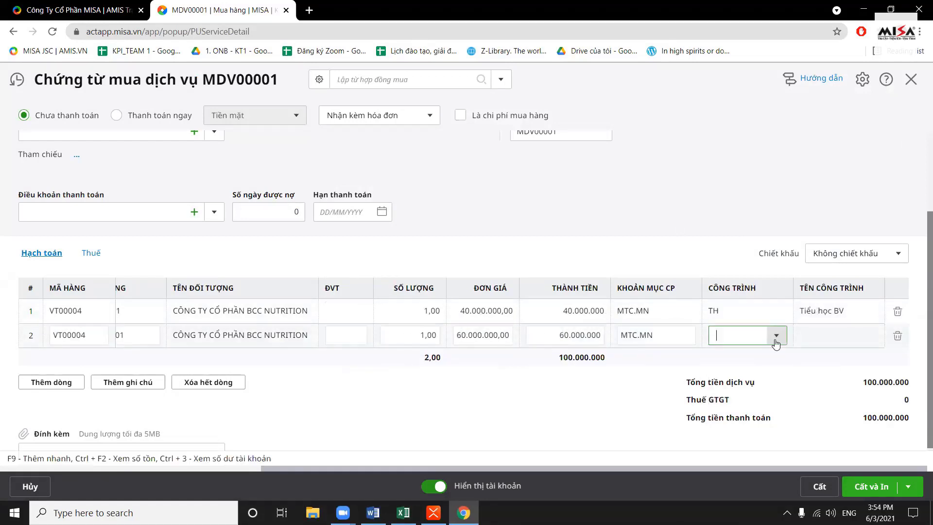
{"action": "left_click", "coordinate": [777, 335]}
{"action": "left_click", "coordinate": [729, 397]}
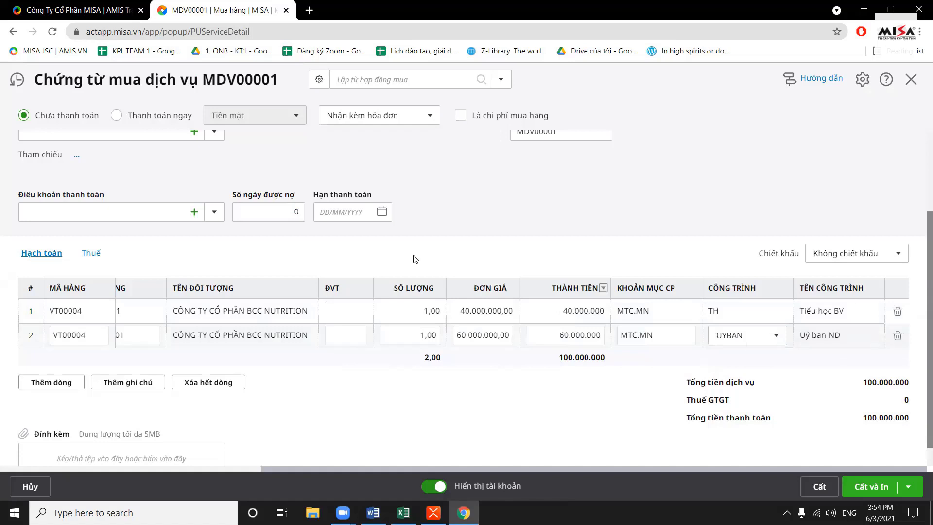
- Save voucher MDV00001 and close it
{"action": "left_click", "coordinate": [826, 487]}
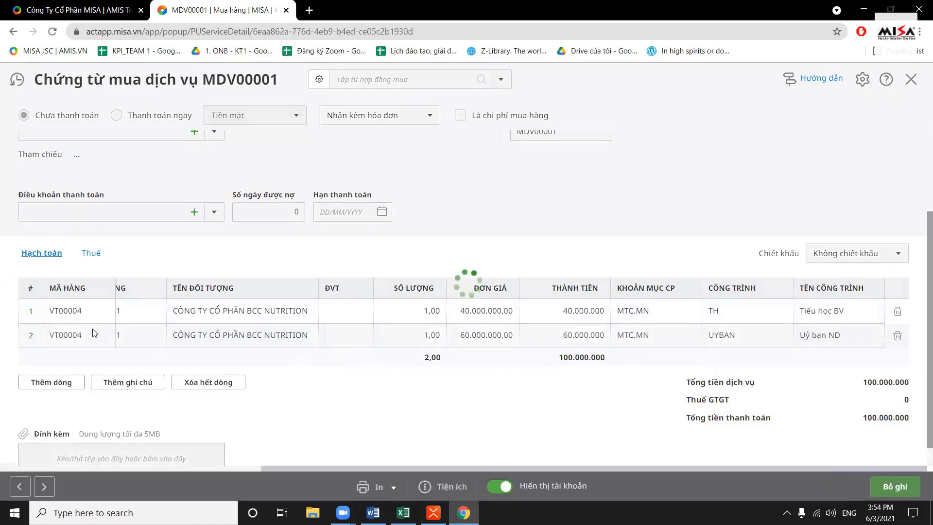
{"action": "left_click_drag", "start_coordinate": [611, 470], "coordinate": [400, 459]}
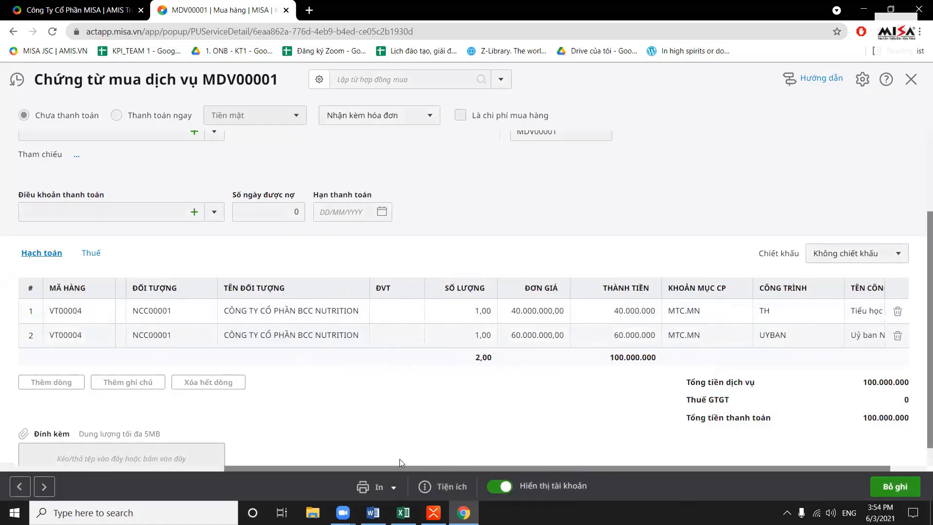
{"action": "left_click", "coordinate": [911, 79]}
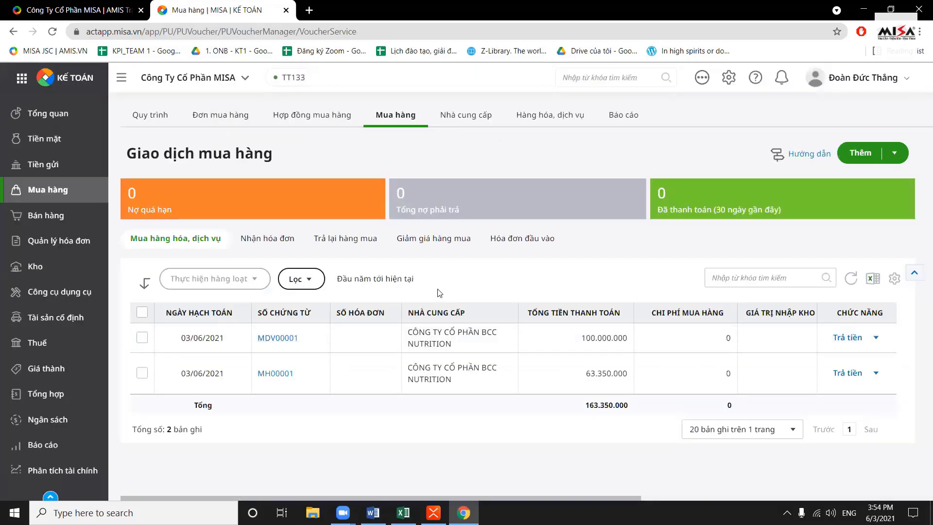
{"action": "left_click", "coordinate": [403, 512]}
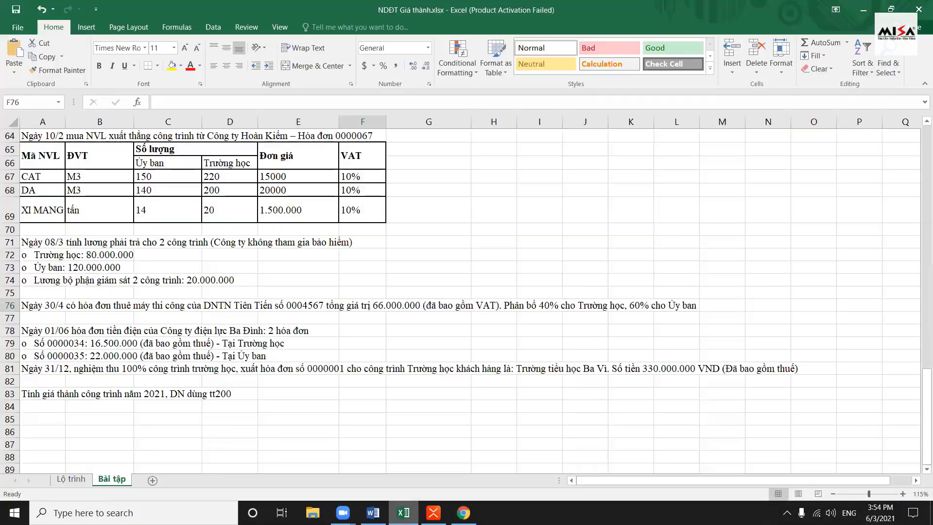
{"action": "left_click", "coordinate": [39, 332]}
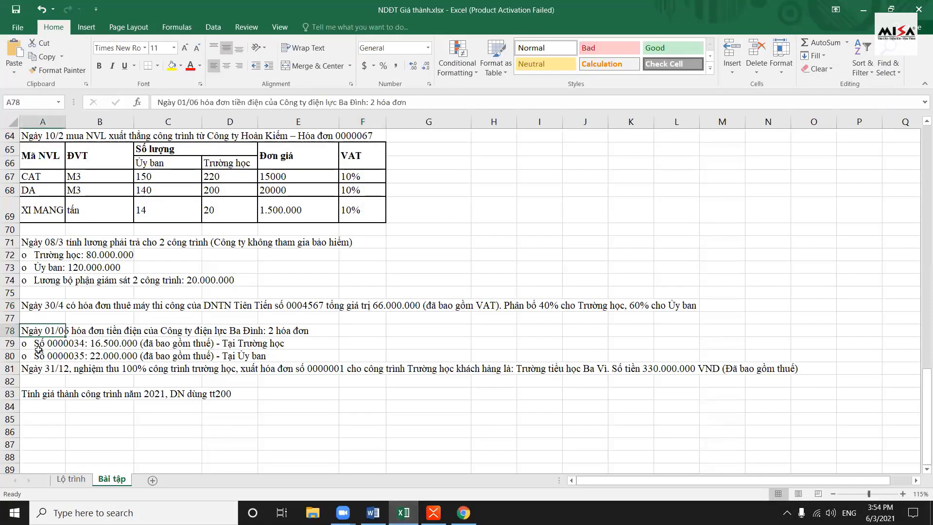
{"action": "left_click", "coordinate": [46, 345]}
{"action": "left_click", "coordinate": [46, 359]}
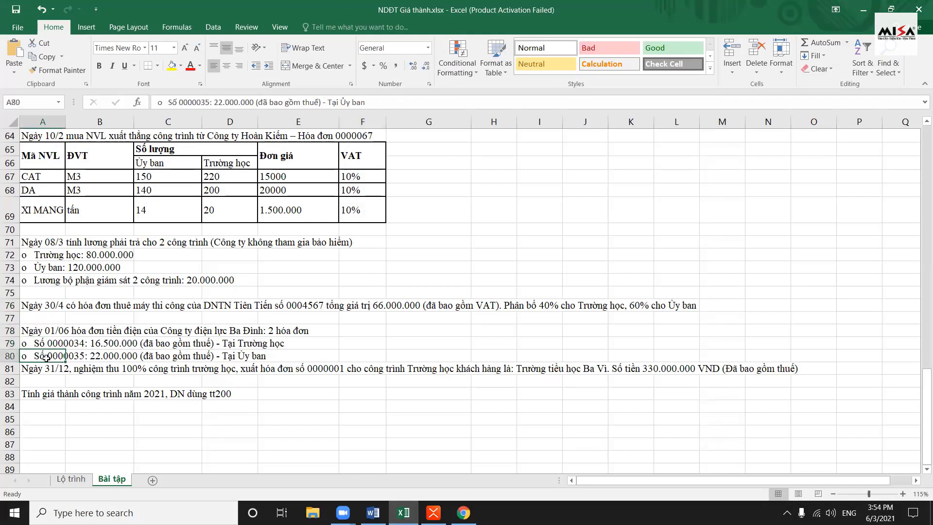
{"action": "left_click", "coordinate": [51, 344]}
{"action": "left_click", "coordinate": [49, 358]}
{"action": "left_click", "coordinate": [54, 343]}
{"action": "left_click", "coordinate": [54, 361]}
{"action": "left_click", "coordinate": [464, 513]}
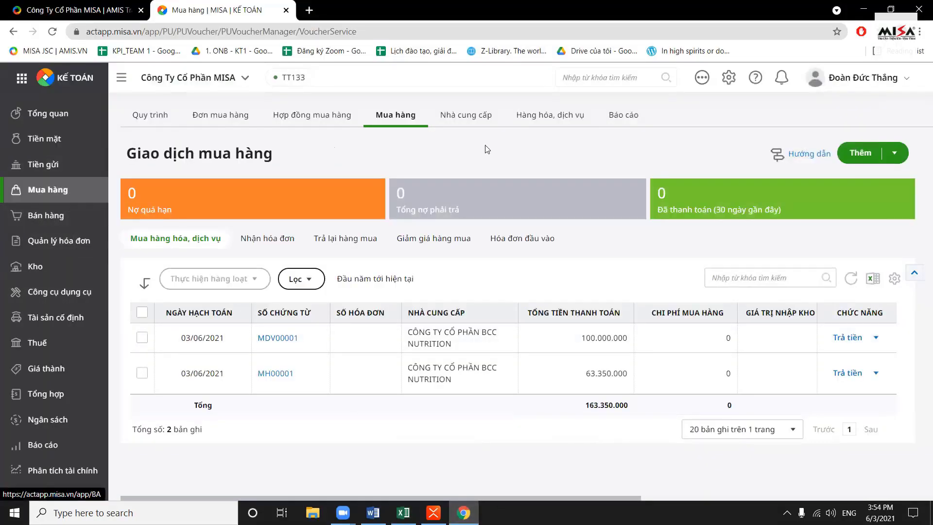
- Create a cash payment voucher for an outside purchase with invoice, paying supplier NCC00001
{"action": "left_click", "coordinate": [46, 140]}
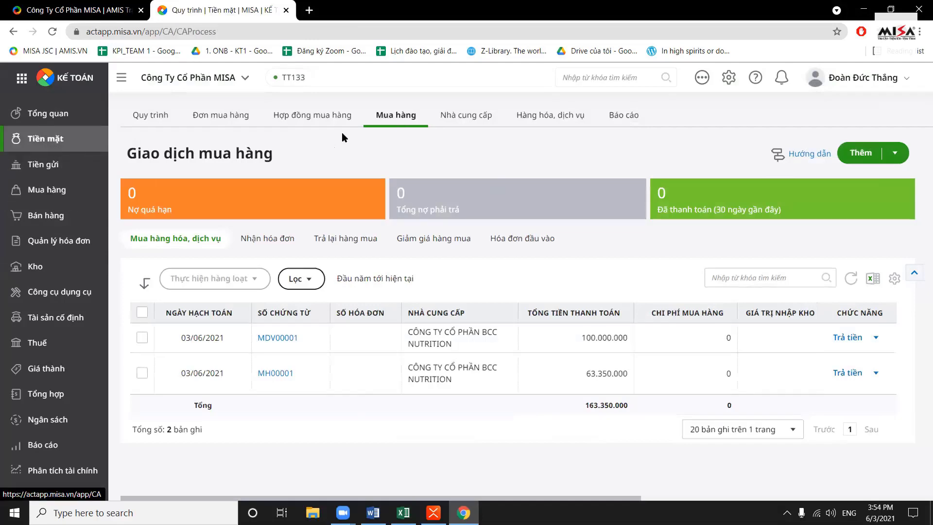
{"action": "mouse_move", "coordinate": [303, 338]}
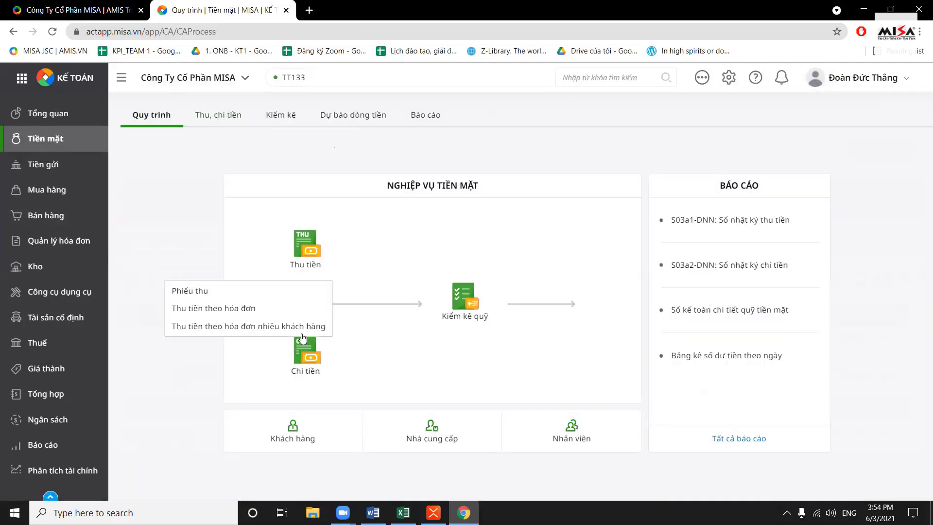
{"action": "left_click", "coordinate": [263, 278]}
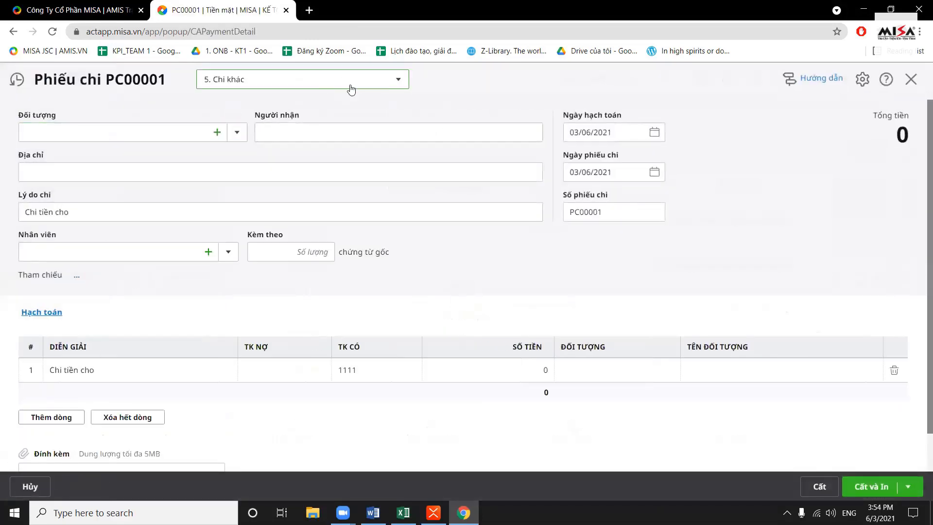
{"action": "left_click", "coordinate": [402, 81]}
{"action": "left_click", "coordinate": [336, 141]}
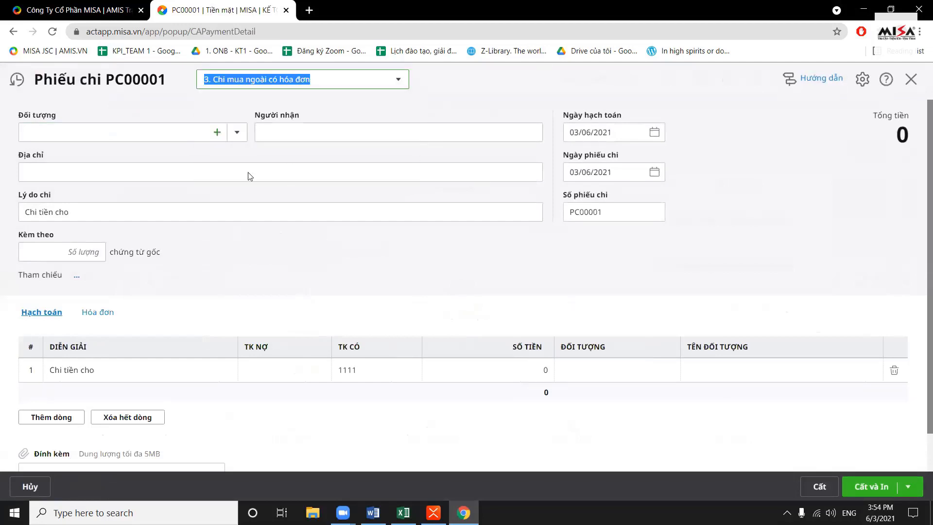
{"action": "left_click", "coordinate": [236, 132]}
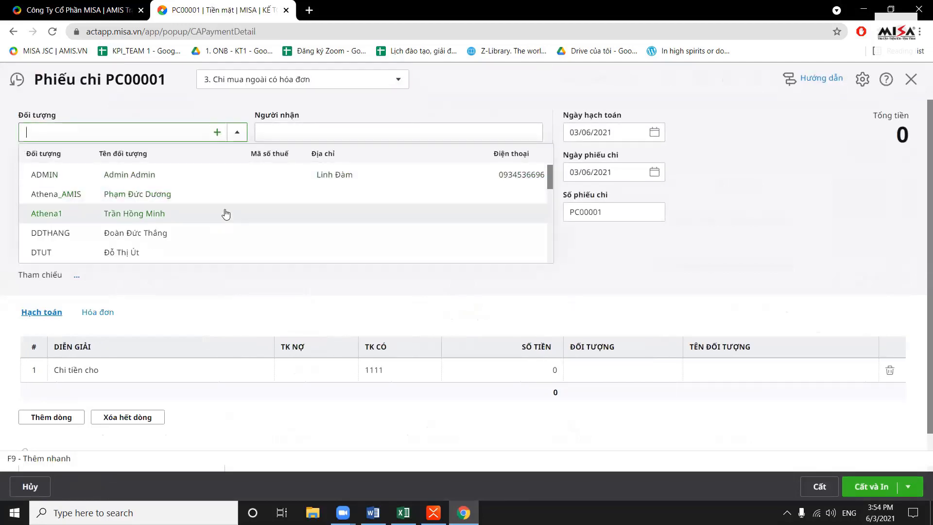
{"action": "scroll", "coordinate": [246, 214], "scroll_direction": "down", "scroll_amount": 5}
{"action": "key", "text": "Down"}
{"action": "key", "text": "Return"}
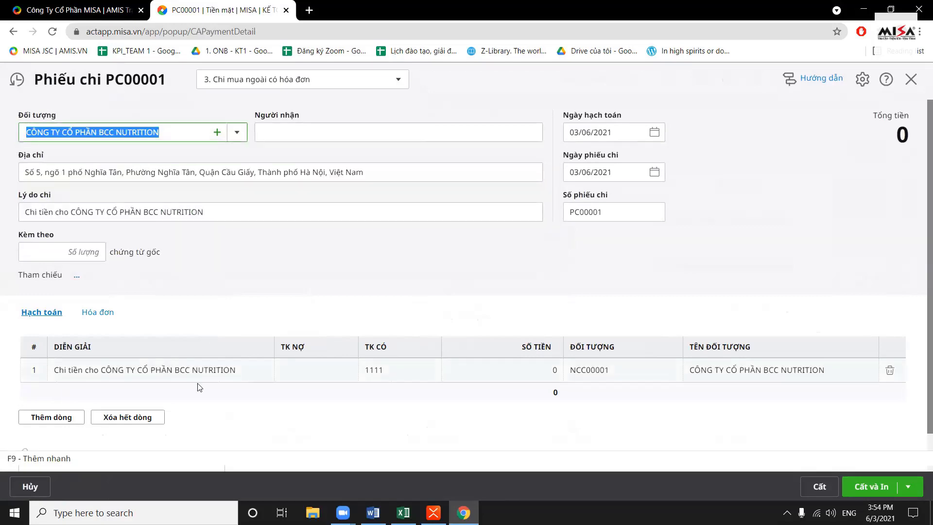
- Enter two lines debiting account 154, for 16.500.000 and 22.000.000
{"action": "left_click", "coordinate": [302, 371]}
{"action": "left_click", "coordinate": [404, 512]}
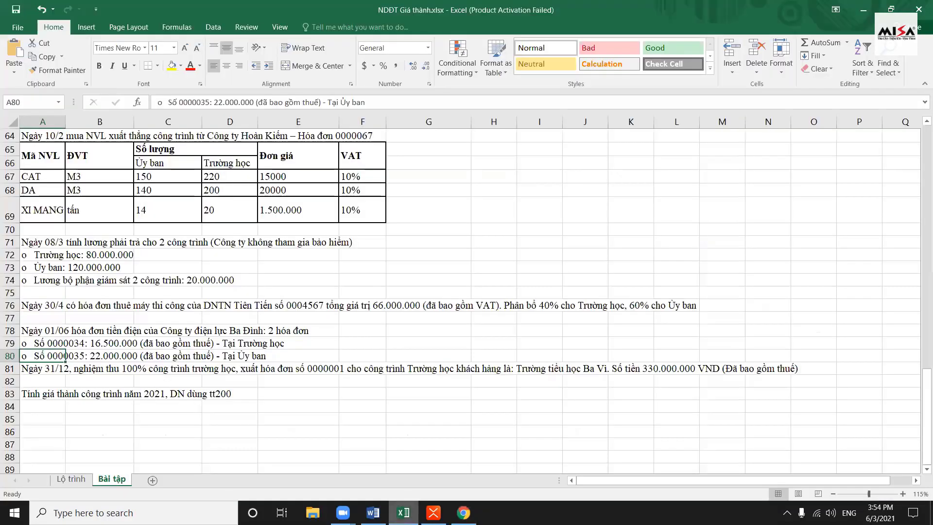
{"action": "key", "text": "alt+Tab"}
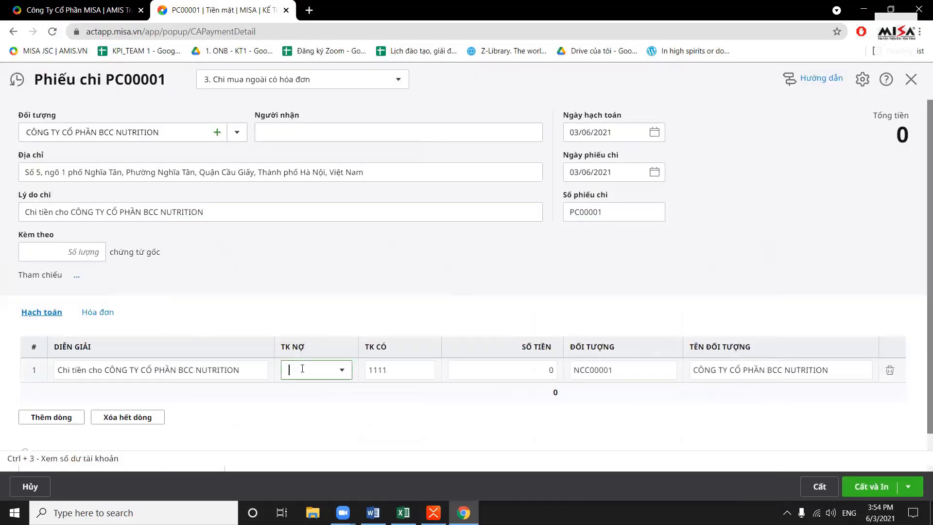
{"action": "type", "text": "154"}
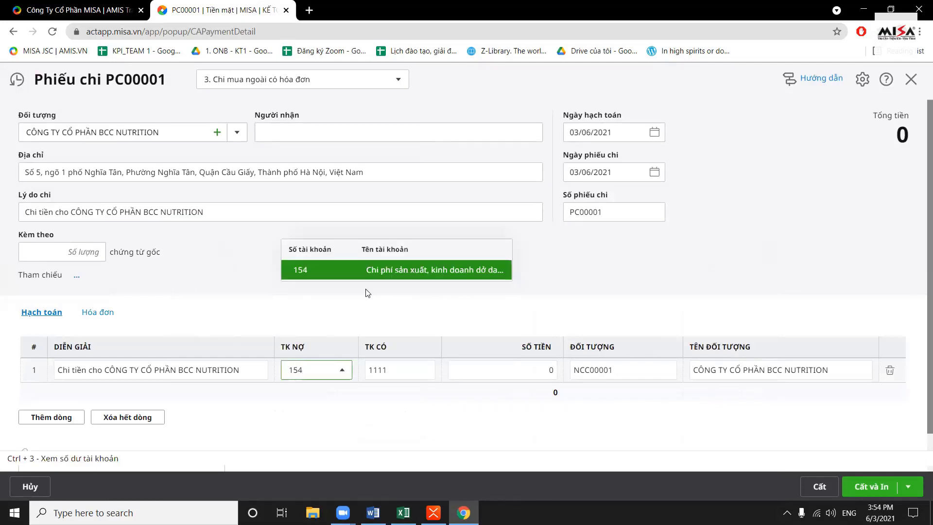
{"action": "left_click", "coordinate": [388, 277]}
{"action": "left_click", "coordinate": [546, 370]}
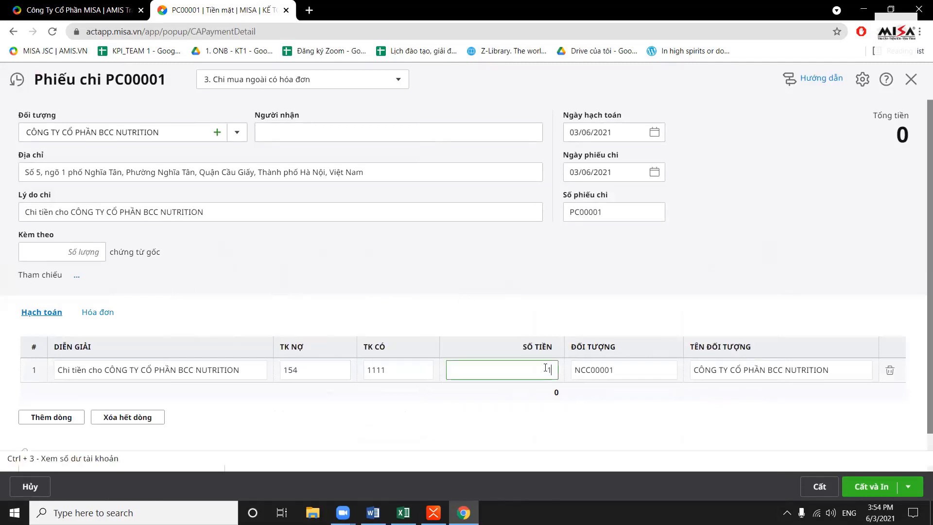
{"action": "type", "text": "16500000"}
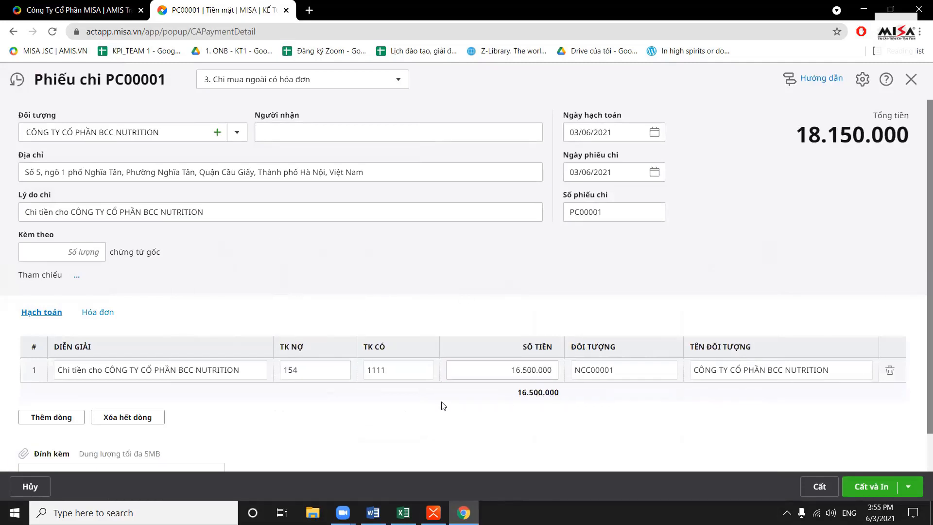
{"action": "left_click", "coordinate": [51, 417]}
{"action": "left_click", "coordinate": [489, 395]}
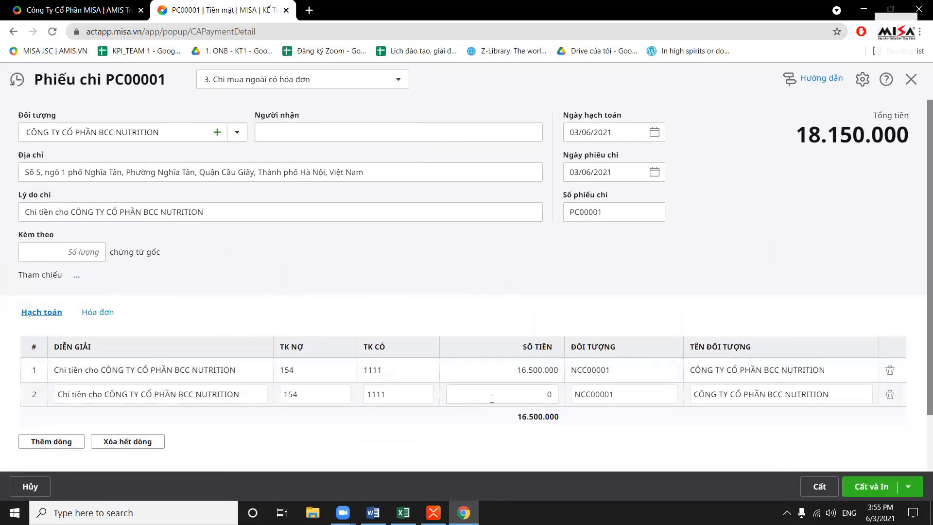
{"action": "left_click", "coordinate": [404, 512]}
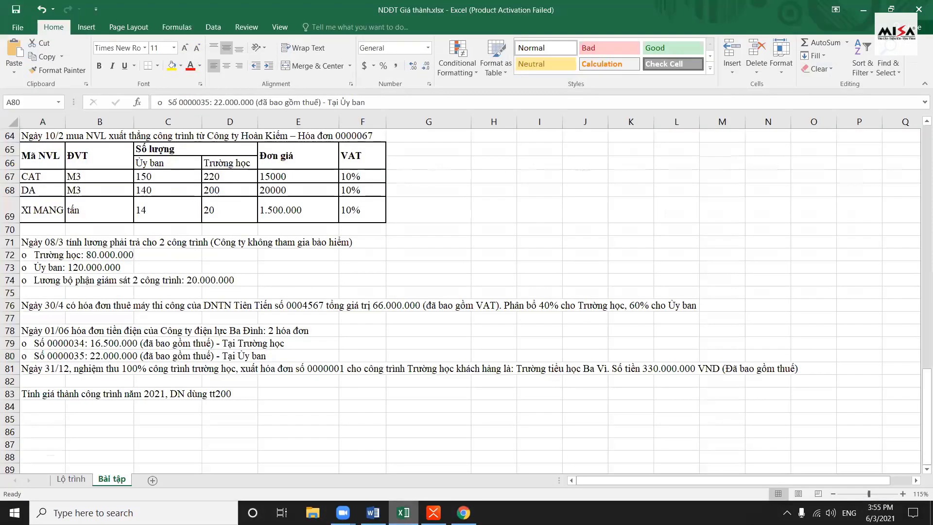
{"action": "key", "text": "alt+Tab"}
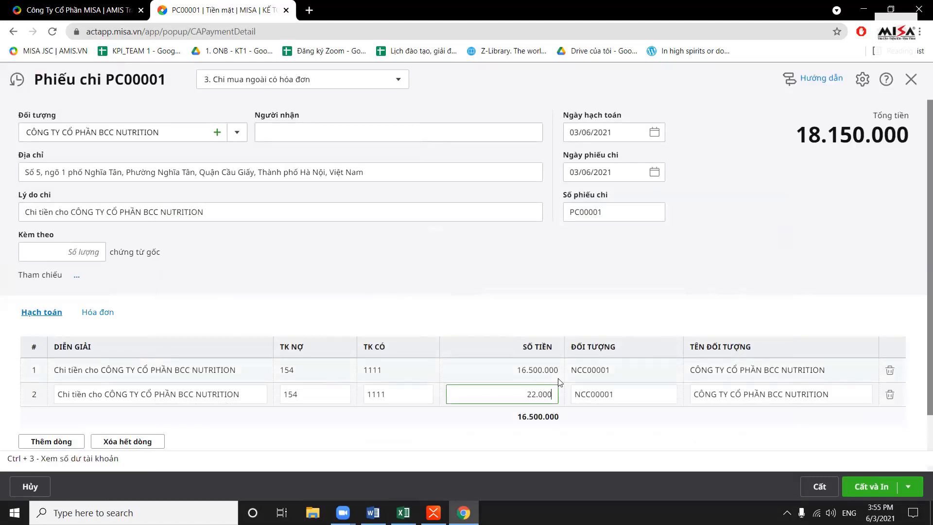
{"action": "left_click", "coordinate": [856, 101]}
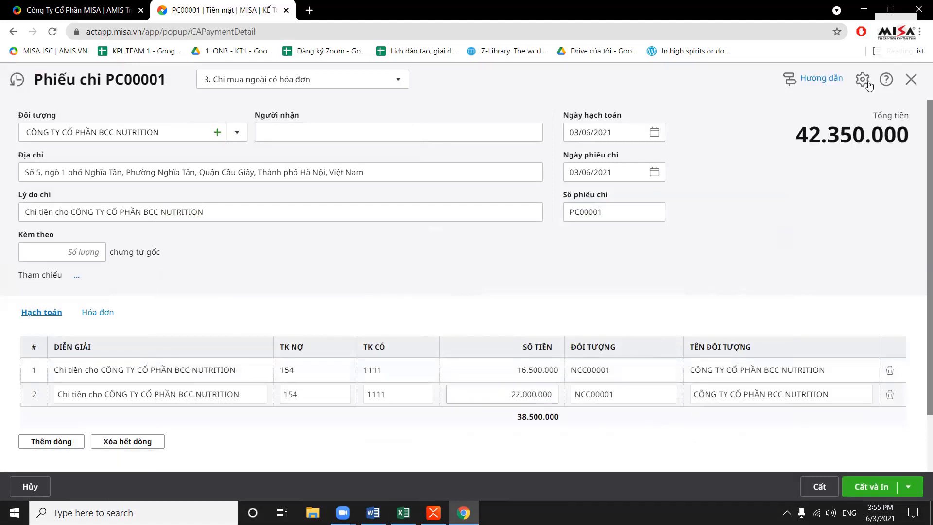
- Show Công trình, Tên công trình, Khoản mục CP and Tên khoản mục CP columns in the accounting grid
{"action": "left_click", "coordinate": [869, 85]}
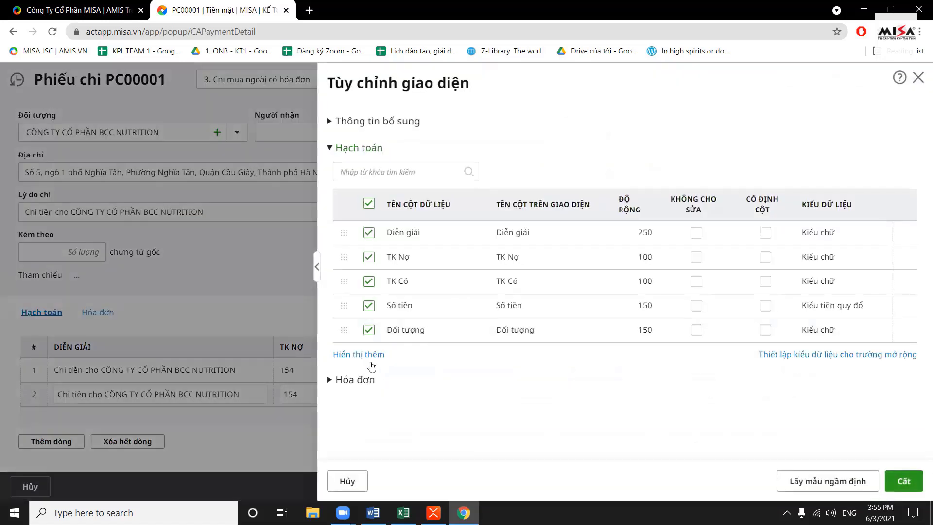
{"action": "scroll", "coordinate": [490, 274], "scroll_direction": "down", "scroll_amount": 5}
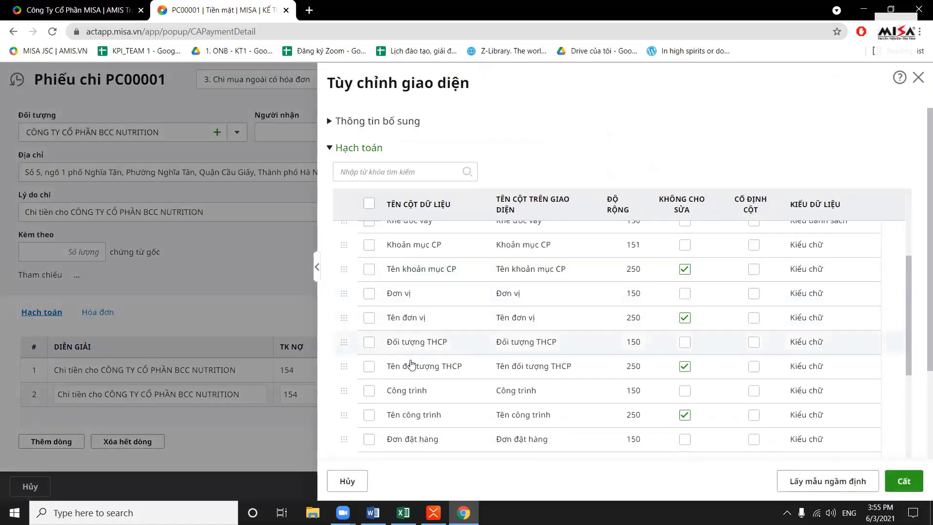
{"action": "left_click", "coordinate": [370, 390]}
{"action": "left_click", "coordinate": [370, 418]}
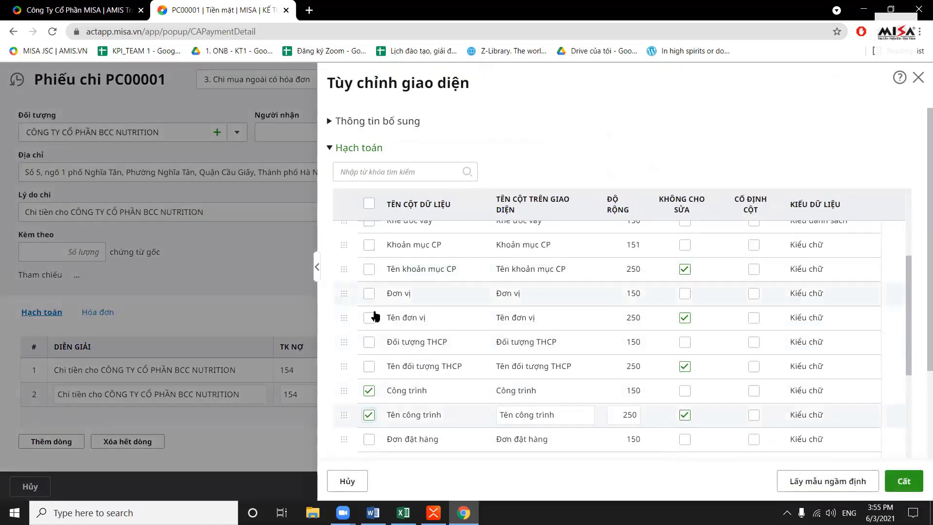
{"action": "left_click", "coordinate": [369, 244]}
{"action": "left_click", "coordinate": [369, 269]}
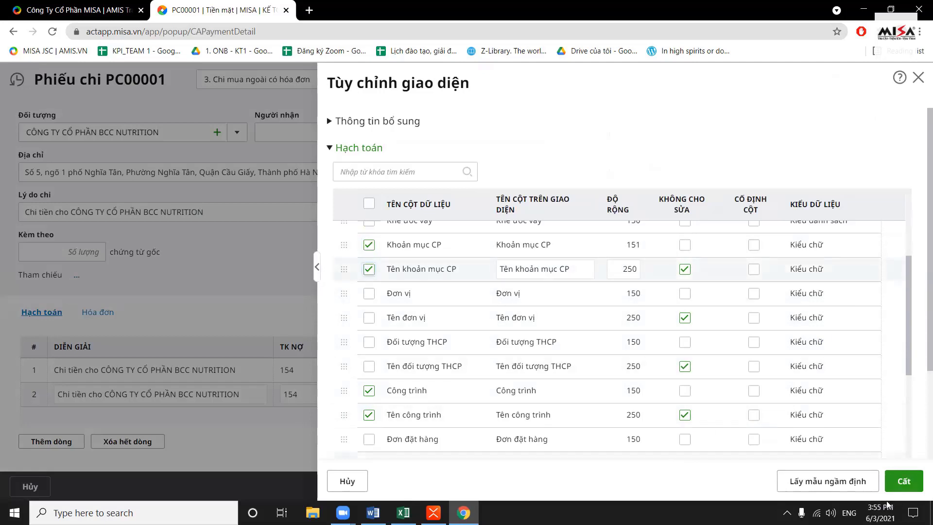
{"action": "left_click", "coordinate": [904, 481]}
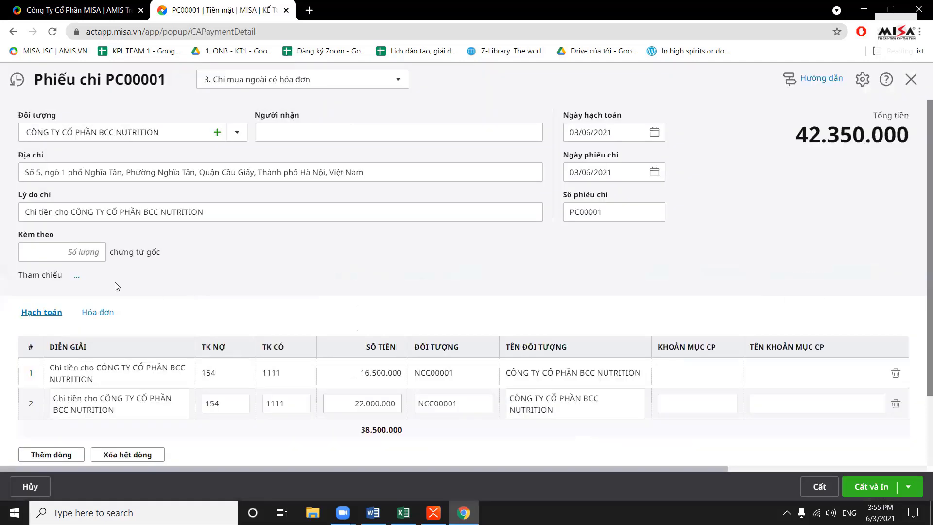
- Mark both voucher lines as having no invoice
{"action": "left_click", "coordinate": [96, 314]}
{"action": "left_click", "coordinate": [240, 373]}
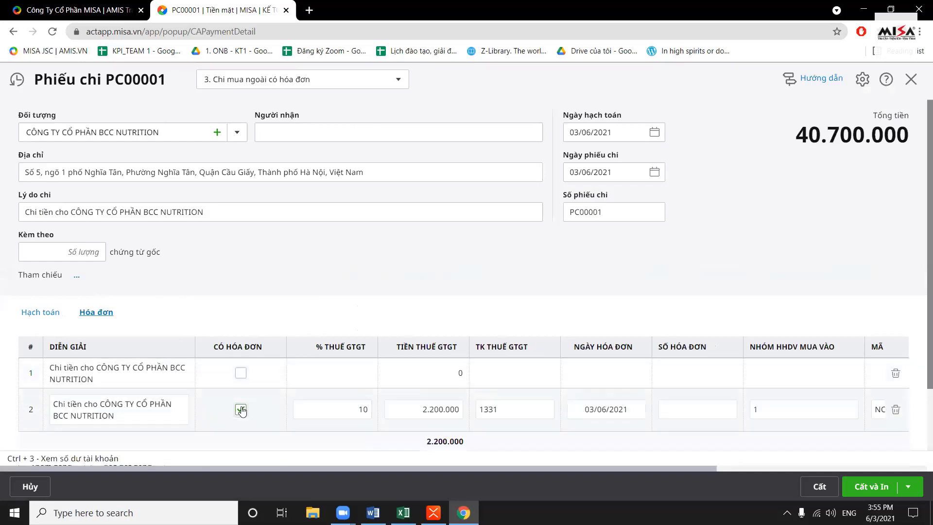
{"action": "left_click", "coordinate": [242, 411]}
{"action": "left_click", "coordinate": [56, 321]}
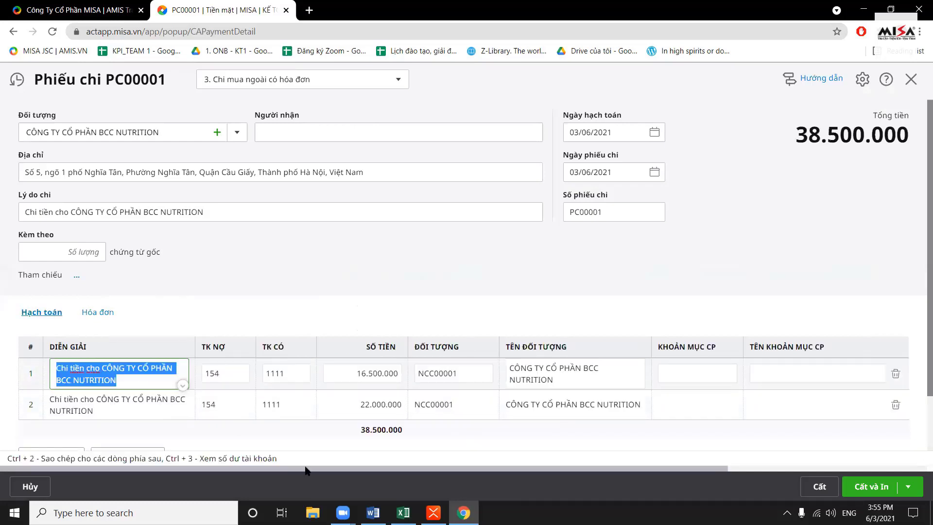
- Set cost item SXC.MN on line 1 and copy it to the line below
{"action": "left_click_drag", "start_coordinate": [309, 468], "coordinate": [635, 465]}
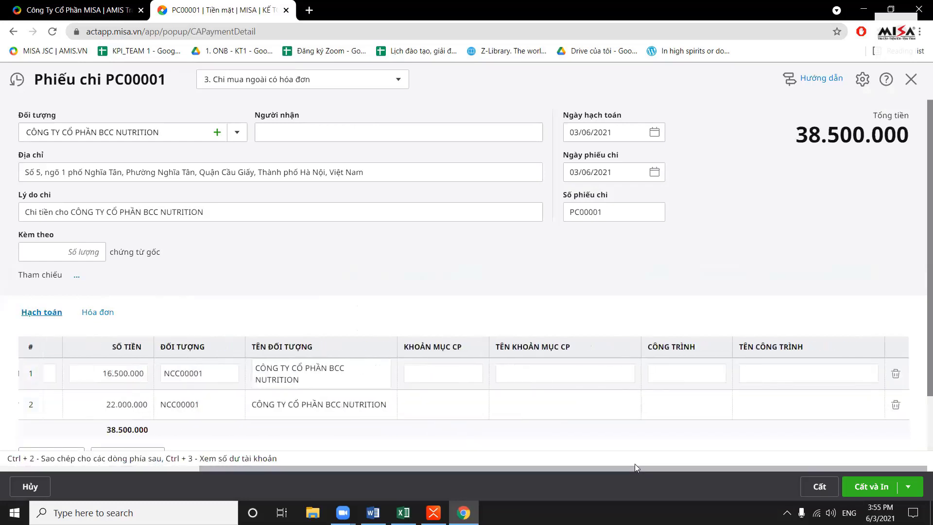
{"action": "left_click", "coordinate": [467, 373]}
{"action": "left_click", "coordinate": [472, 373]}
{"action": "scroll", "coordinate": [492, 329], "scroll_direction": "down", "scroll_amount": 5}
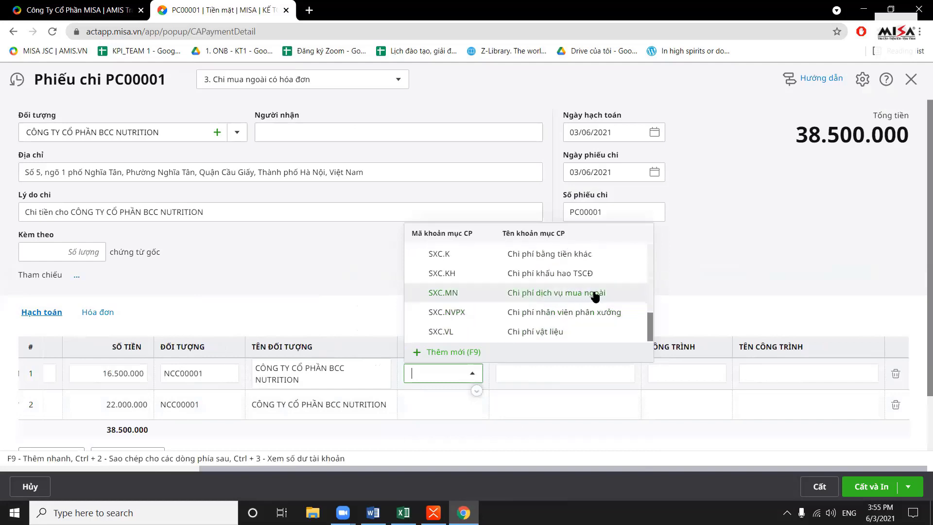
{"action": "left_click", "coordinate": [560, 299]}
{"action": "left_click", "coordinate": [476, 391]}
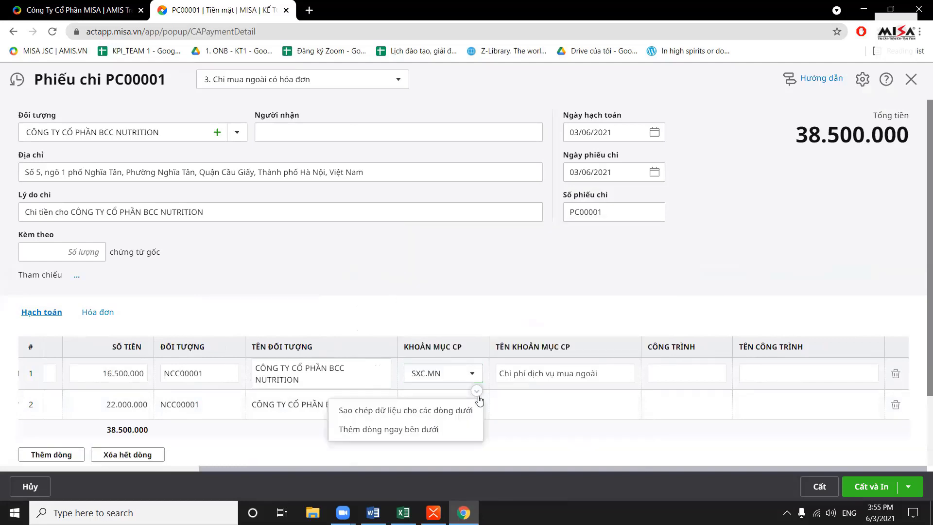
{"action": "left_click", "coordinate": [456, 412]}
- Assign project TH to line 1 and UYBAN to line 2
{"action": "left_click", "coordinate": [702, 371]}
{"action": "left_click", "coordinate": [716, 373]}
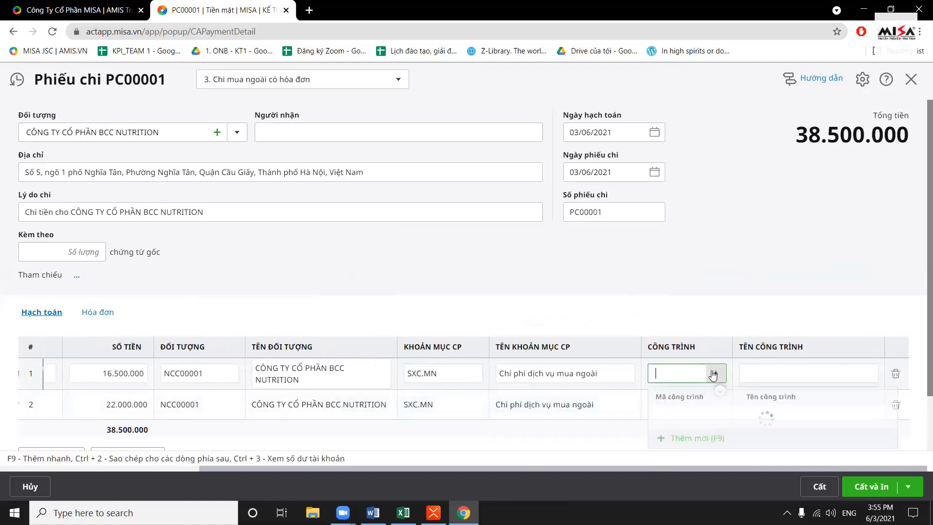
{"action": "left_click", "coordinate": [751, 414]}
{"action": "left_click", "coordinate": [698, 406]}
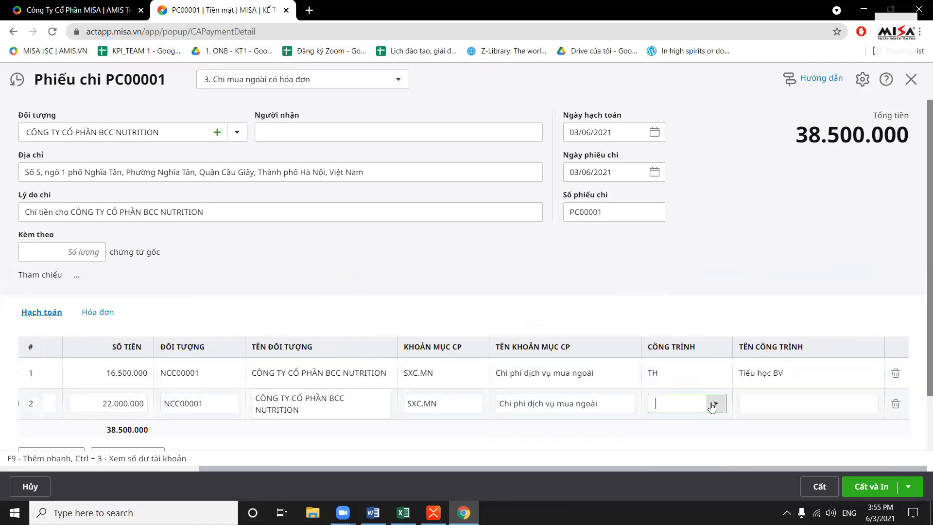
{"action": "left_click", "coordinate": [716, 404]}
{"action": "left_click", "coordinate": [685, 459]}
- Save PC00001 despite the negative balance warning and close it
{"action": "left_click", "coordinate": [825, 483]}
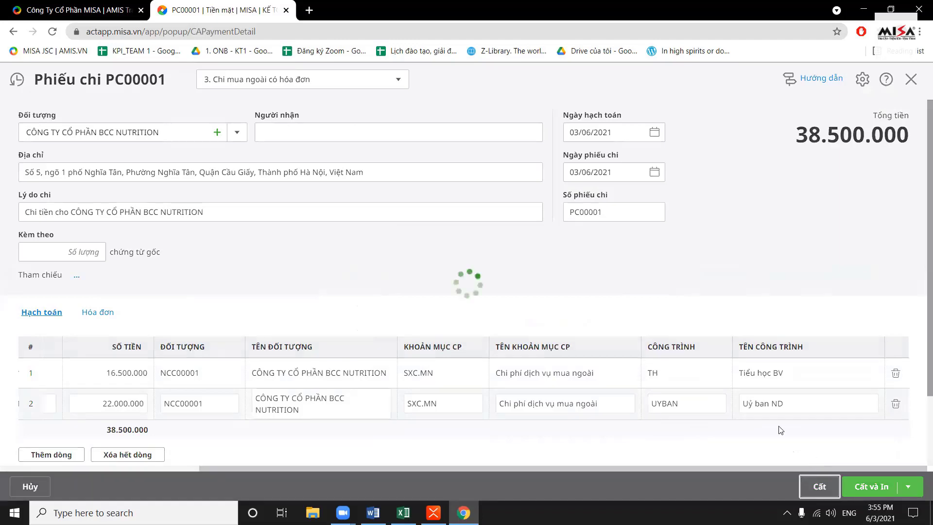
{"action": "left_click", "coordinate": [566, 326]}
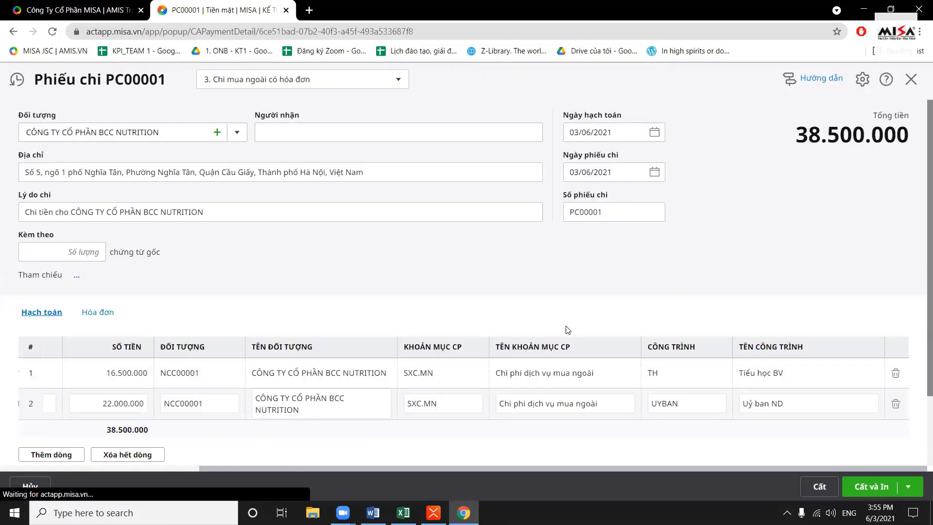
{"action": "left_click", "coordinate": [915, 86]}
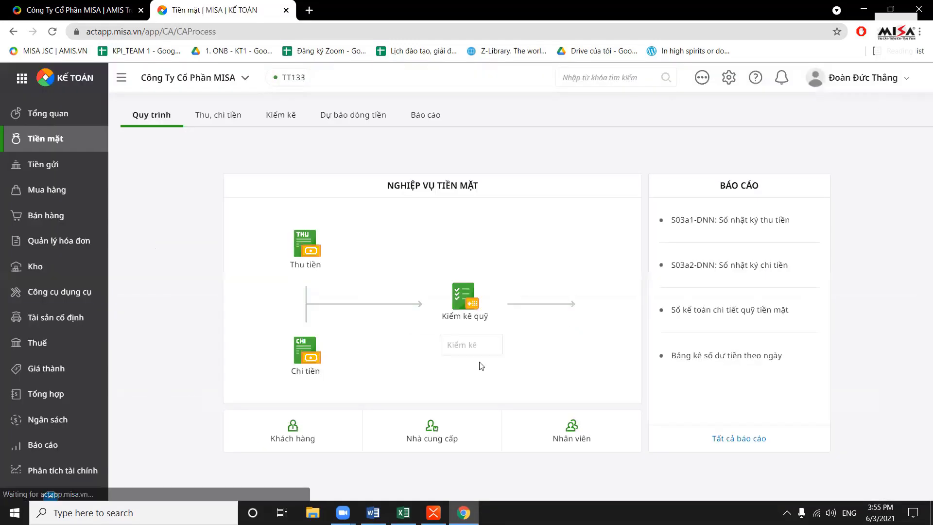
- Check the electricity invoice line at B80 in the workbook, then open MISA's Công cụ dụng cụ module
{"action": "key", "text": "alt+Tab"}
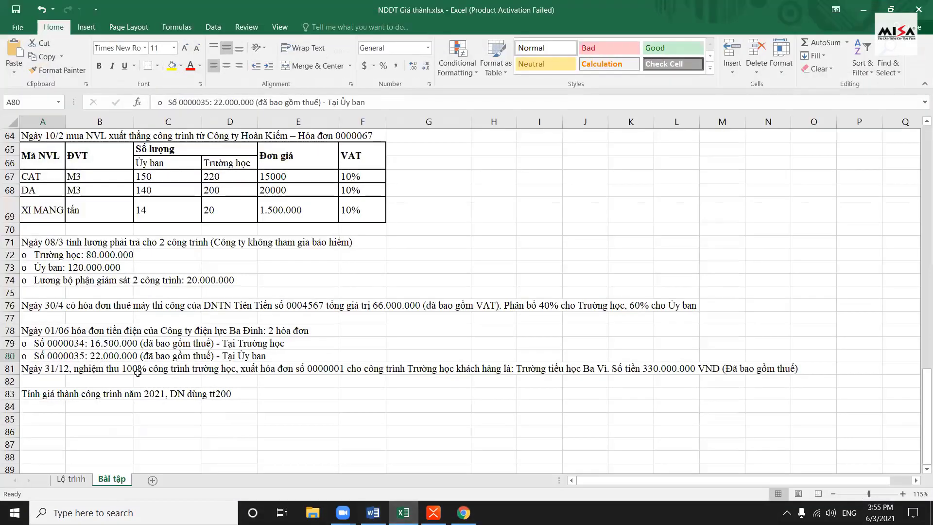
{"action": "left_click", "coordinate": [112, 350]}
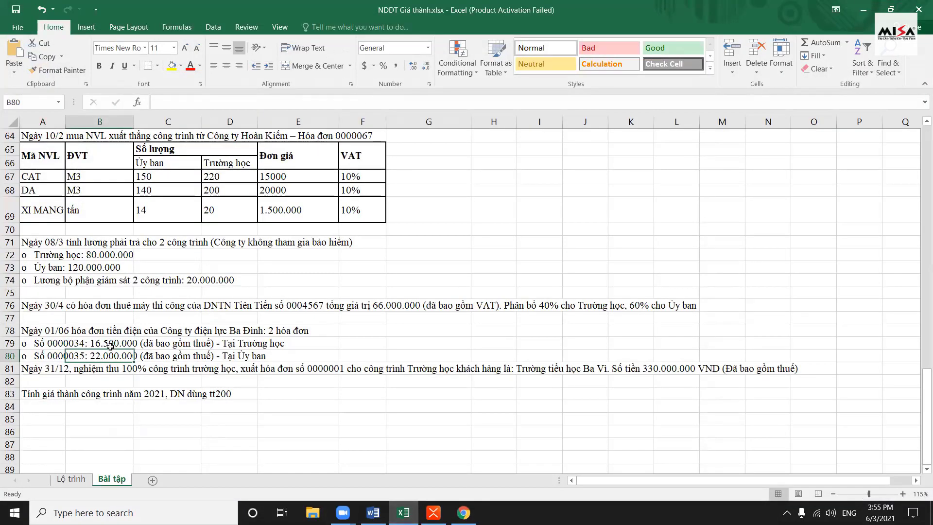
{"action": "left_click", "coordinate": [433, 512]}
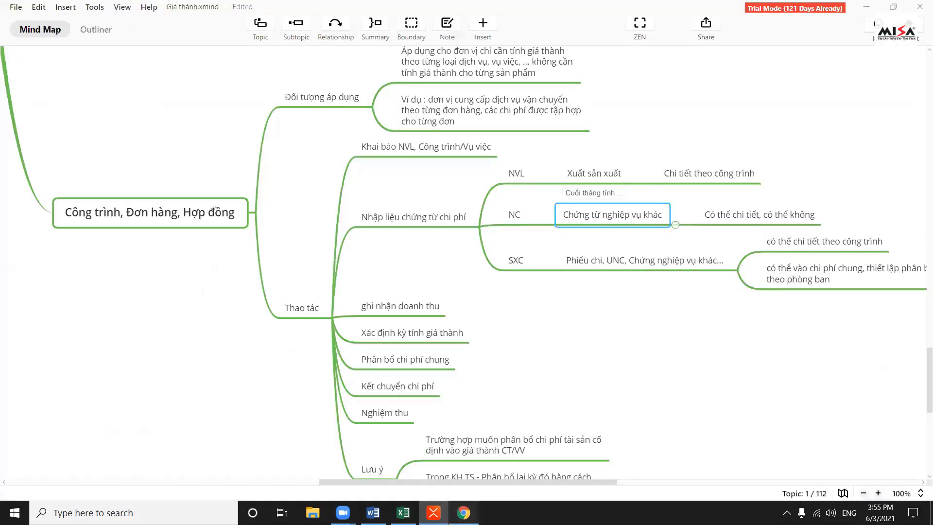
{"action": "key", "text": "alt+Tab"}
{"action": "left_click", "coordinate": [54, 291]}
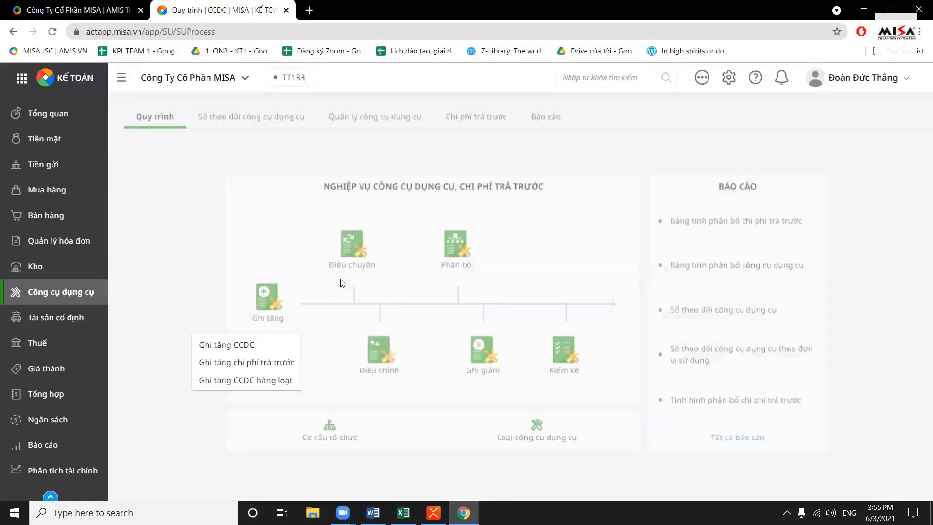
- Start a new tool increase and allocate it to PKT1 Phòng kế toán
{"action": "left_click", "coordinate": [256, 111]}
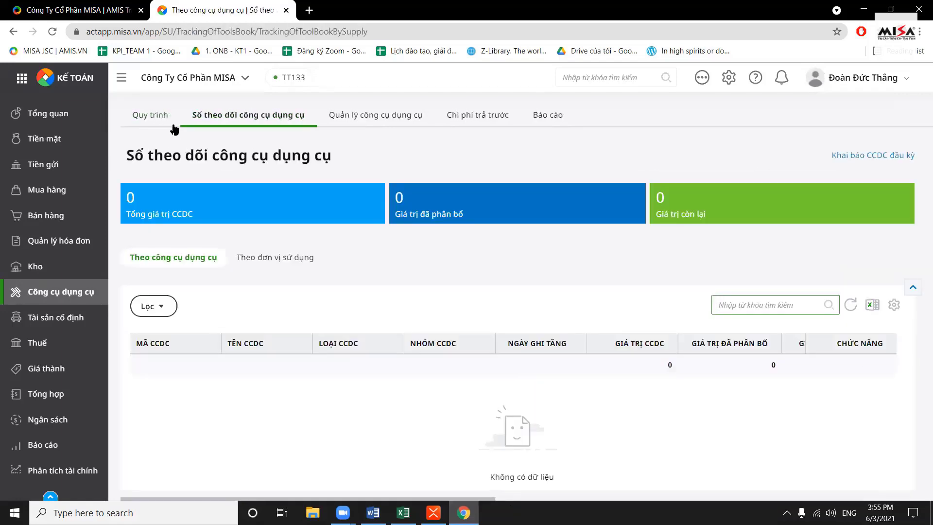
{"action": "left_click", "coordinate": [161, 117]}
{"action": "mouse_move", "coordinate": [262, 296]}
{"action": "left_click", "coordinate": [236, 346]}
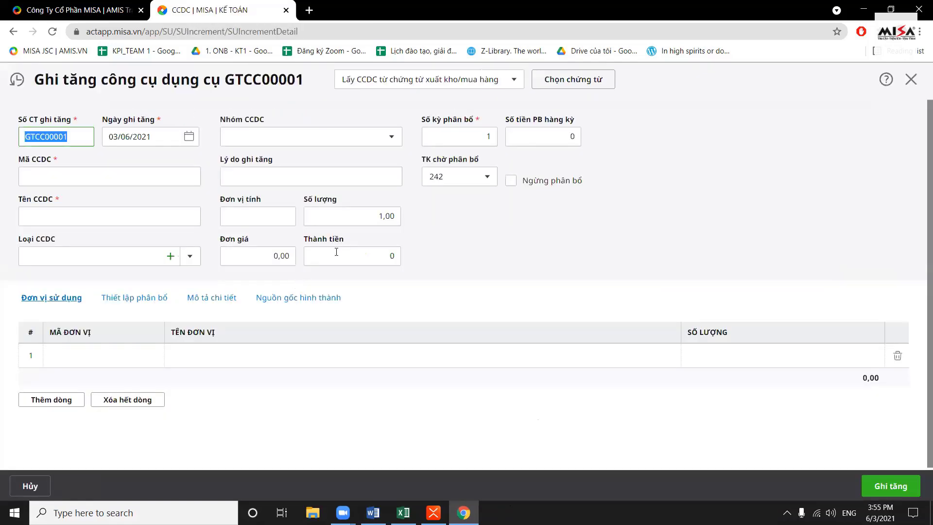
{"action": "left_click", "coordinate": [133, 298]}
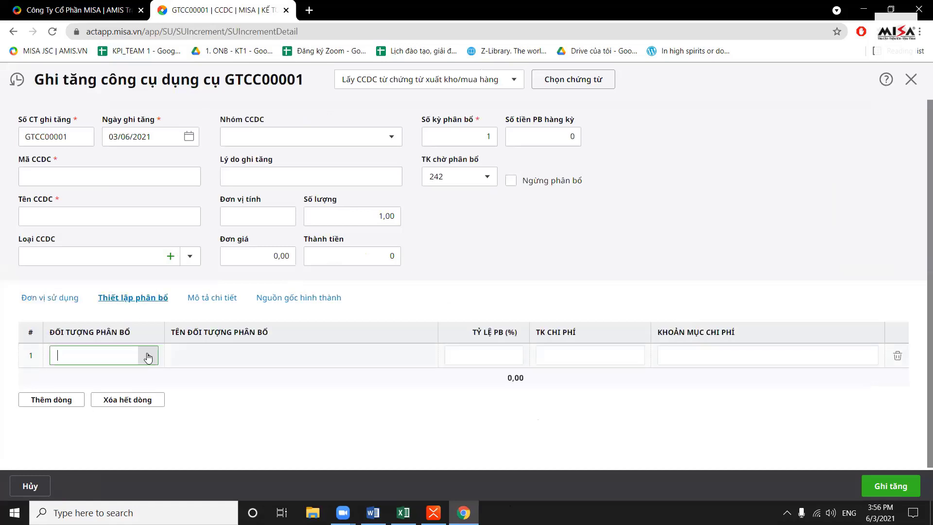
{"action": "left_click", "coordinate": [148, 356]}
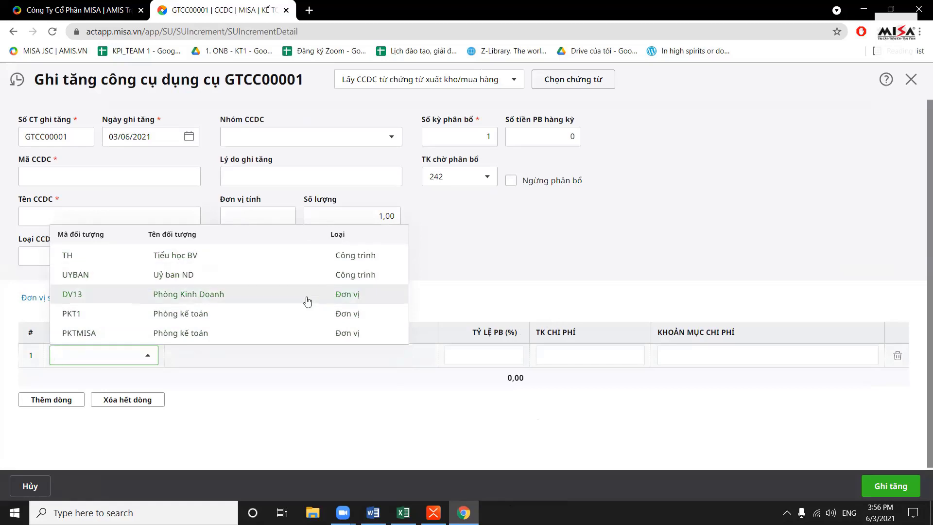
{"action": "left_click", "coordinate": [290, 314]}
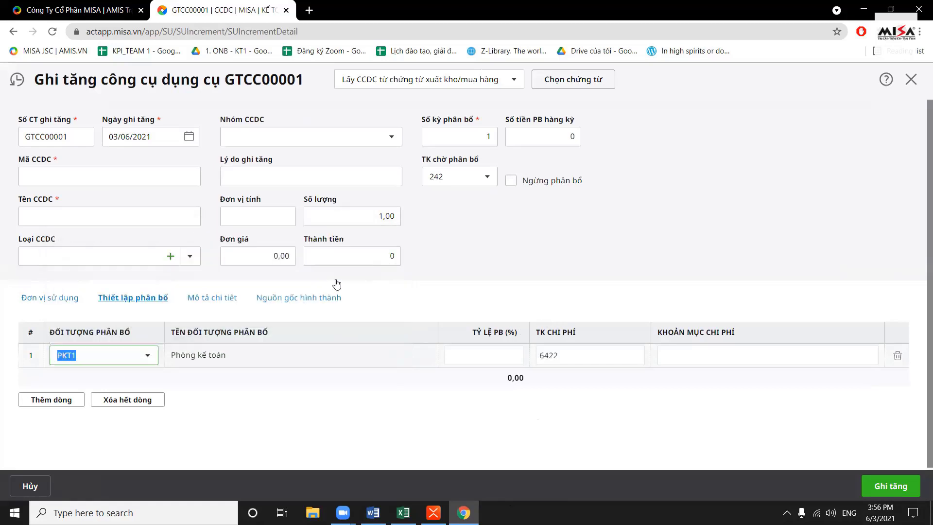
- Set the allocation line's expense account to 154 and cost item to SXC.DCSX
{"action": "left_click", "coordinate": [598, 355]}
{"action": "type", "text": "6"}
{"action": "key", "text": "BackSpace"}
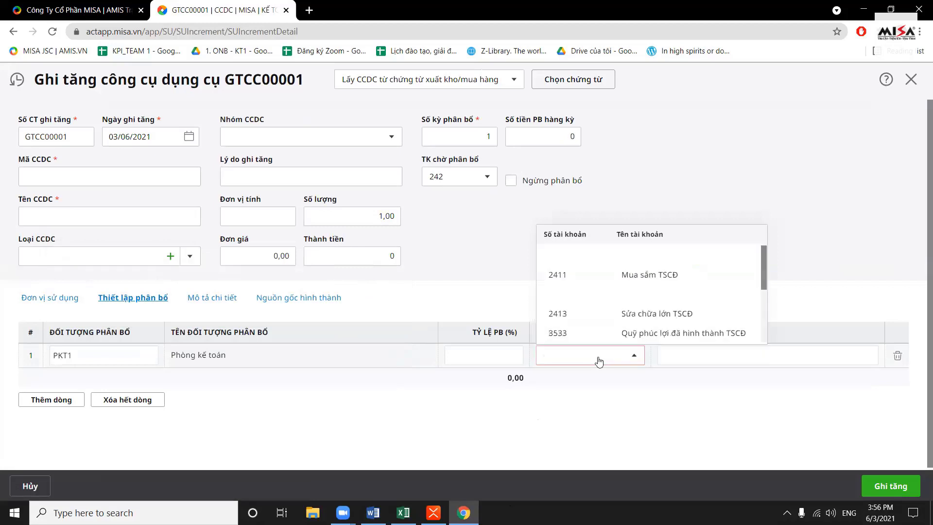
{"action": "key", "text": "Down"}
{"action": "left_click", "coordinate": [627, 257]}
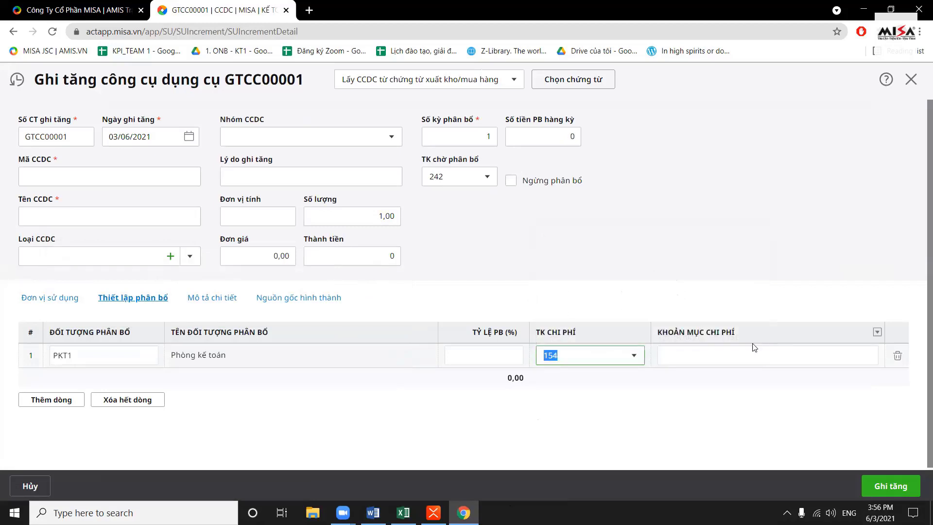
{"action": "left_click", "coordinate": [755, 355]}
{"action": "scroll", "coordinate": [778, 291], "scroll_direction": "down", "scroll_amount": 5}
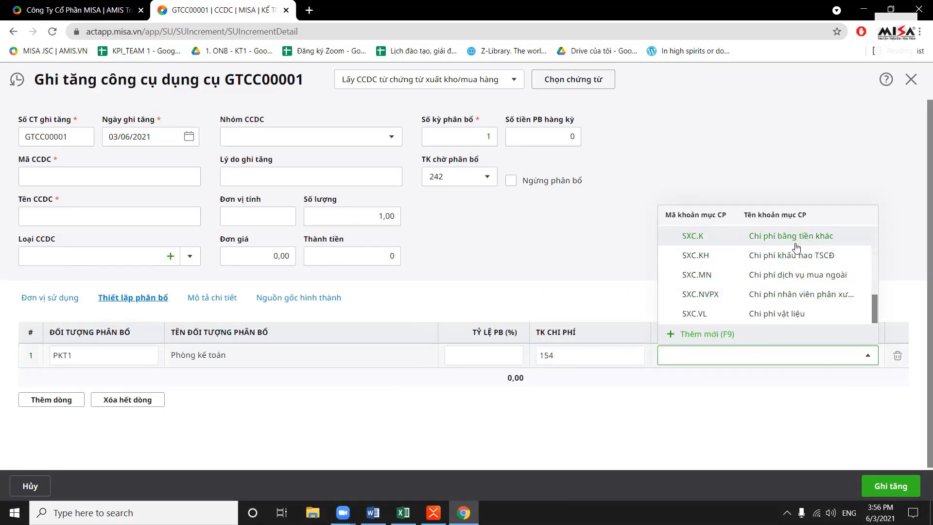
{"action": "scroll", "coordinate": [775, 293], "scroll_direction": "up", "scroll_amount": 1}
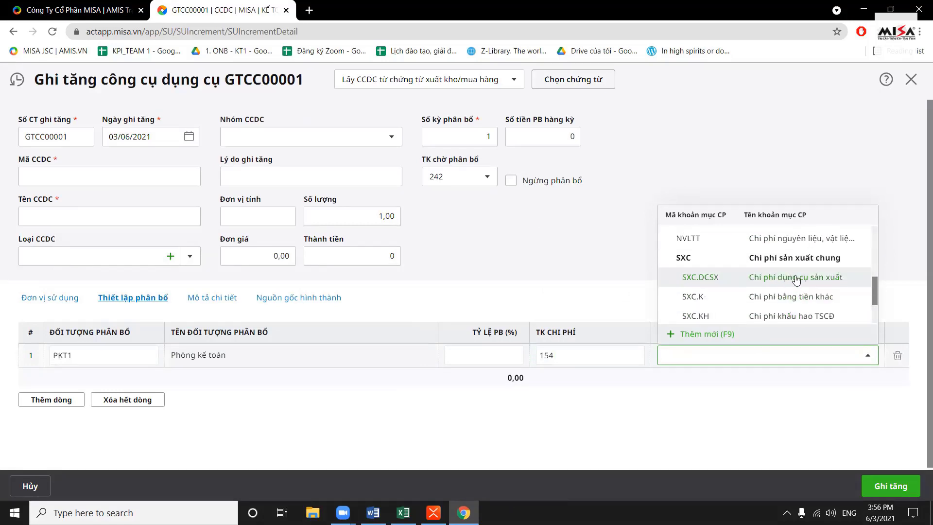
{"action": "scroll", "coordinate": [802, 288], "scroll_direction": "down", "scroll_amount": 1}
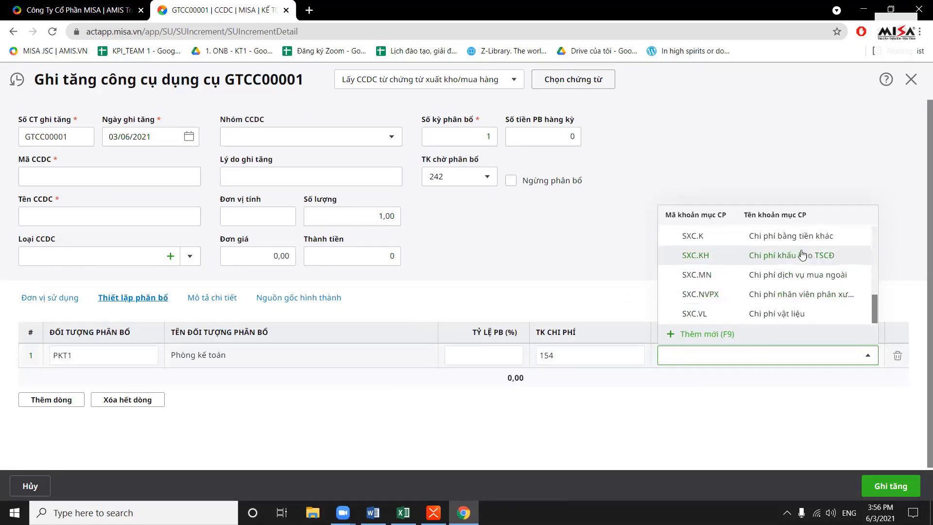
{"action": "scroll", "coordinate": [788, 253], "scroll_direction": "up", "scroll_amount": 2}
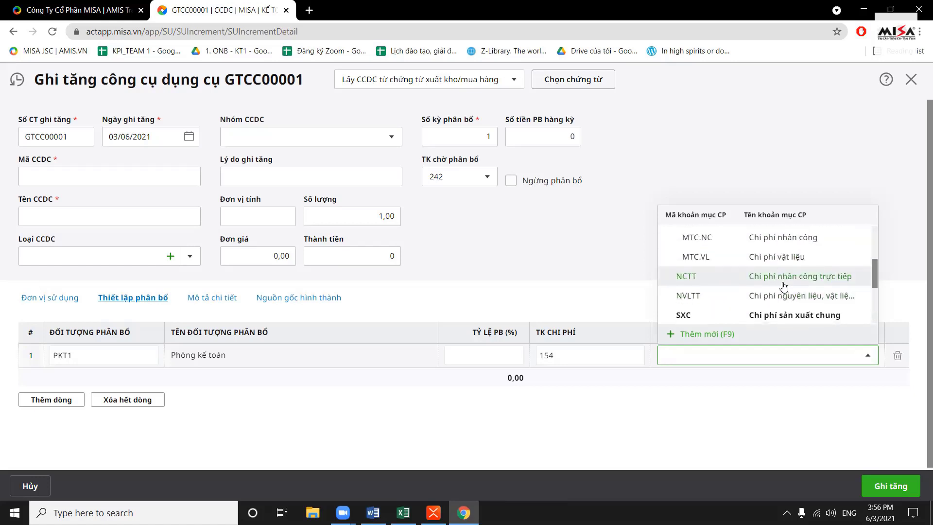
{"action": "scroll", "coordinate": [785, 286], "scroll_direction": "down", "scroll_amount": 1}
{"action": "left_click", "coordinate": [756, 276]}
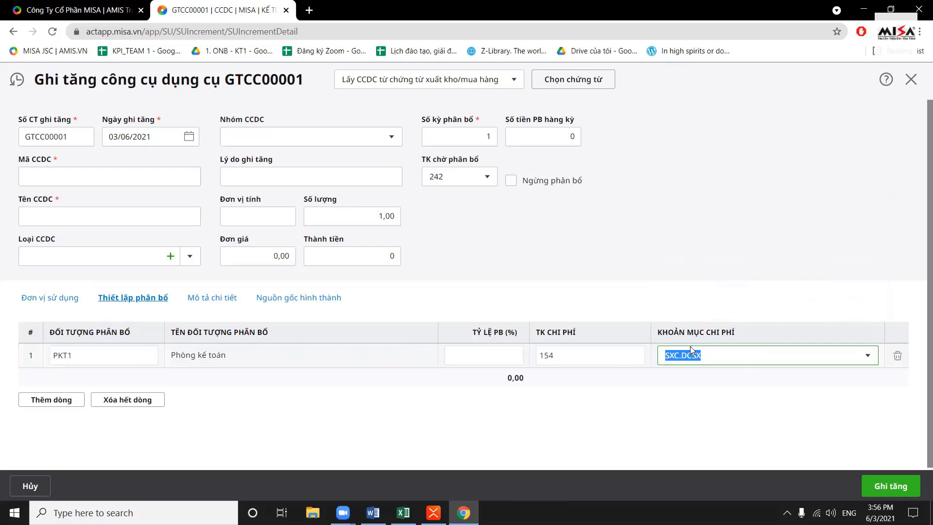
{"action": "left_click", "coordinate": [190, 380]}
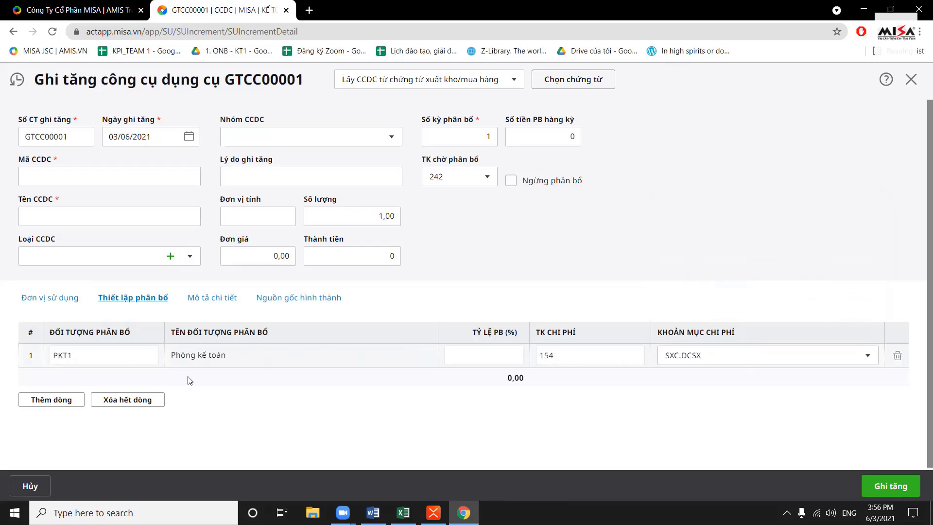
- Change the allocation target to project TH, Tiểu học BV, then close the voucher
{"action": "left_click", "coordinate": [141, 356]}
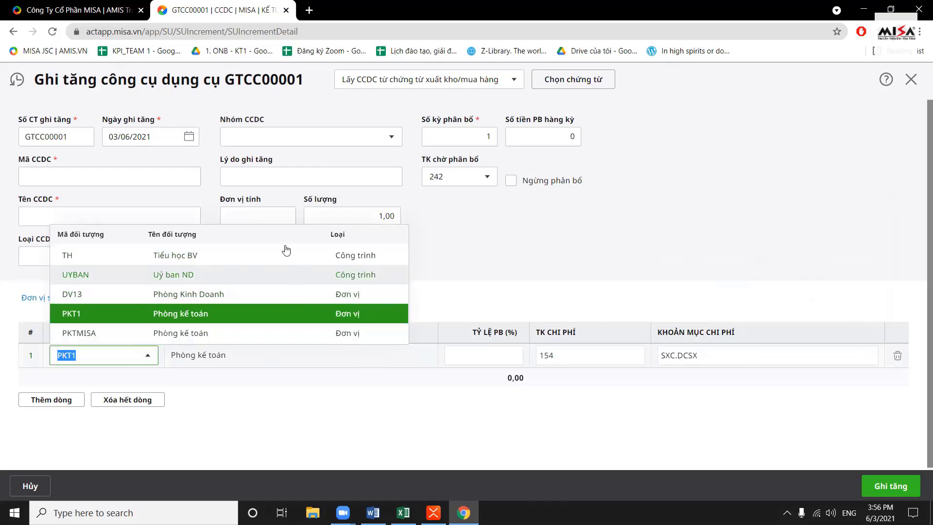
{"action": "left_click", "coordinate": [226, 257]}
{"action": "left_click", "coordinate": [181, 362]}
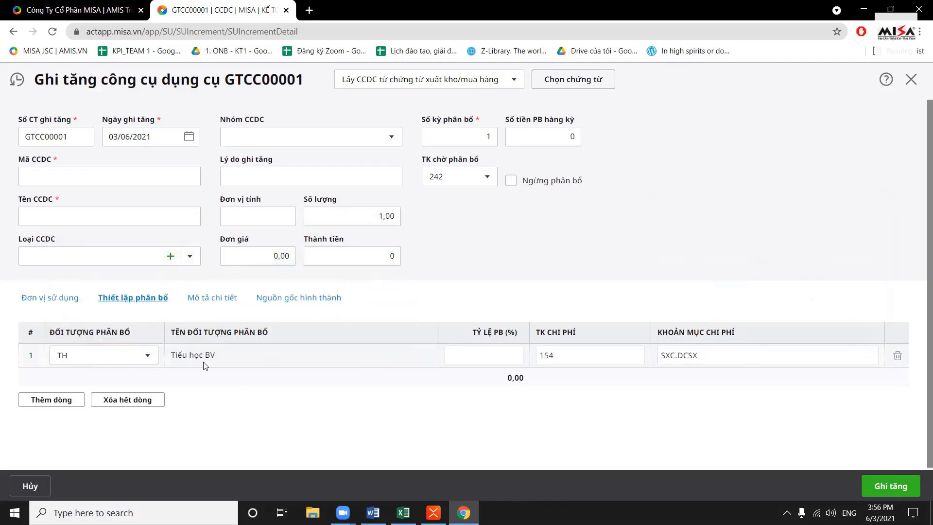
{"action": "left_click", "coordinate": [563, 358]}
{"action": "left_click", "coordinate": [742, 354]}
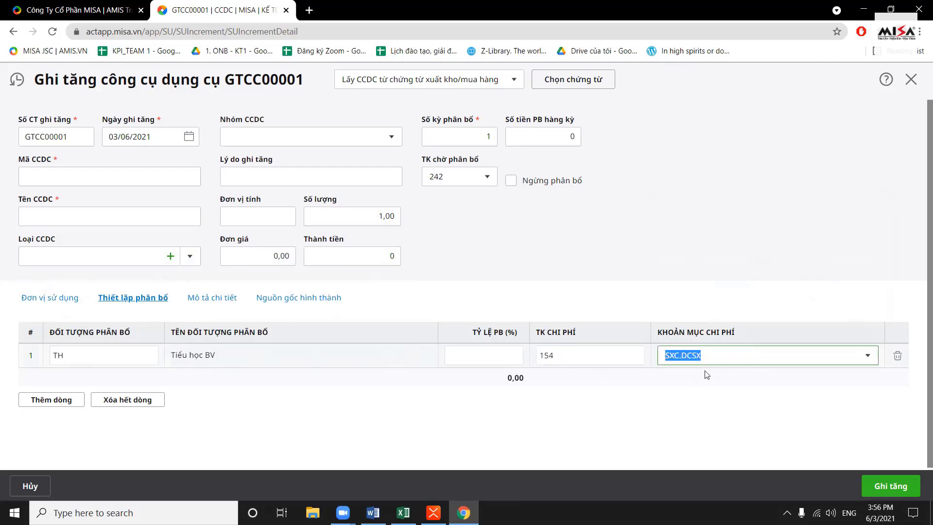
{"action": "left_click", "coordinate": [661, 383]}
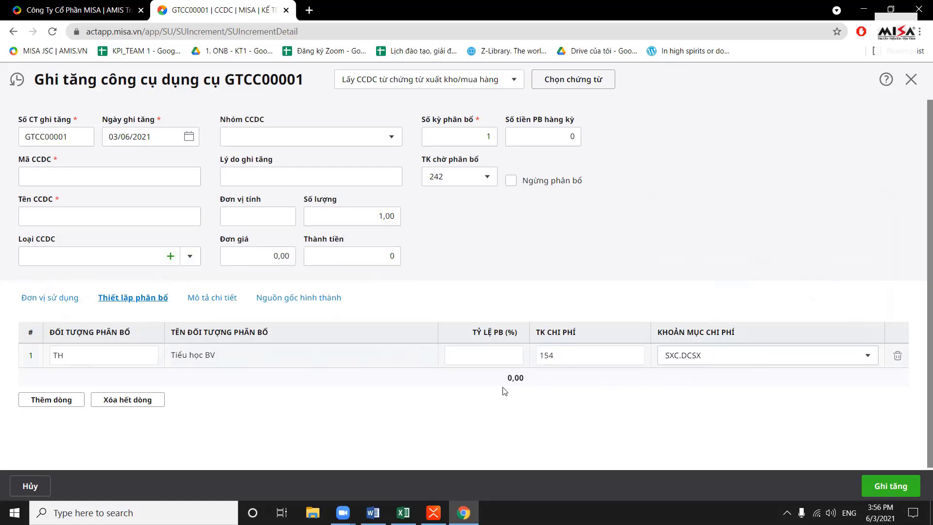
{"action": "left_click", "coordinate": [911, 79]}
- Discard the tool-increase voucher without saving
{"action": "left_click", "coordinate": [518, 309]}
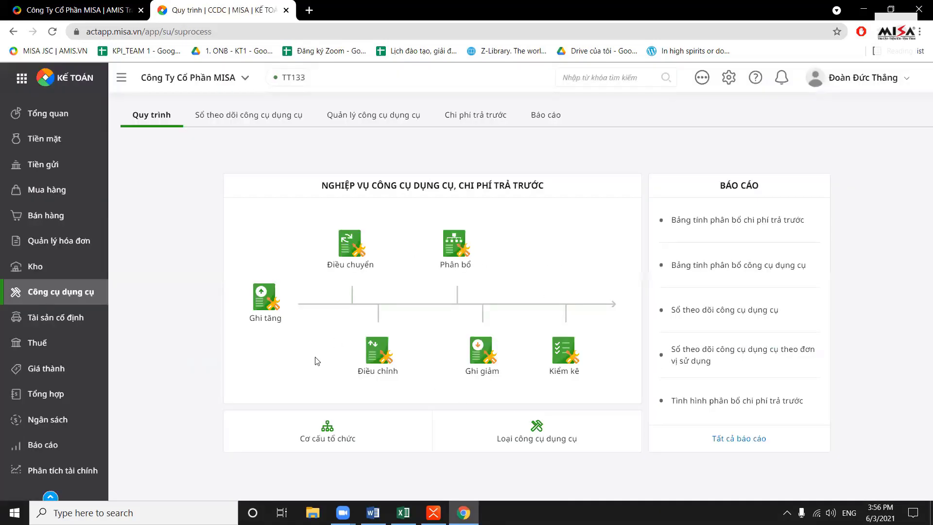
{"action": "left_click", "coordinate": [434, 513]}
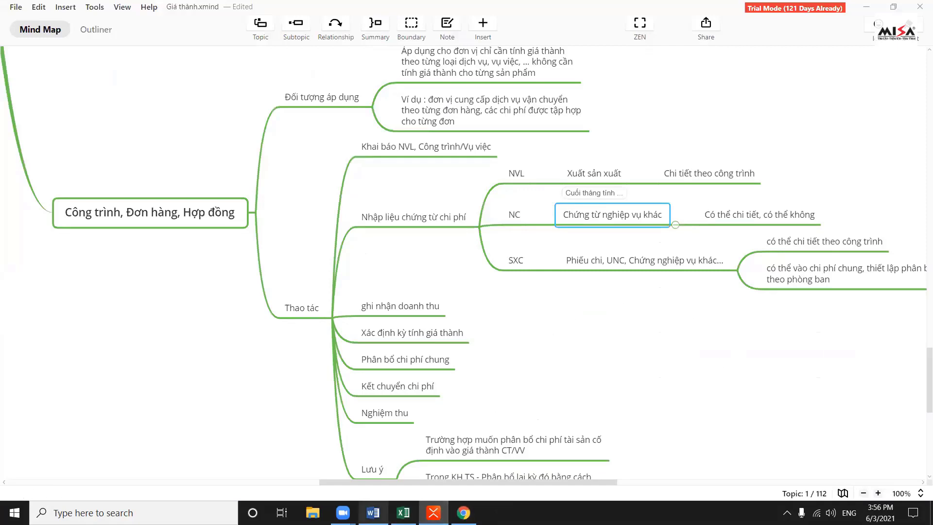
{"action": "left_click", "coordinate": [404, 513]}
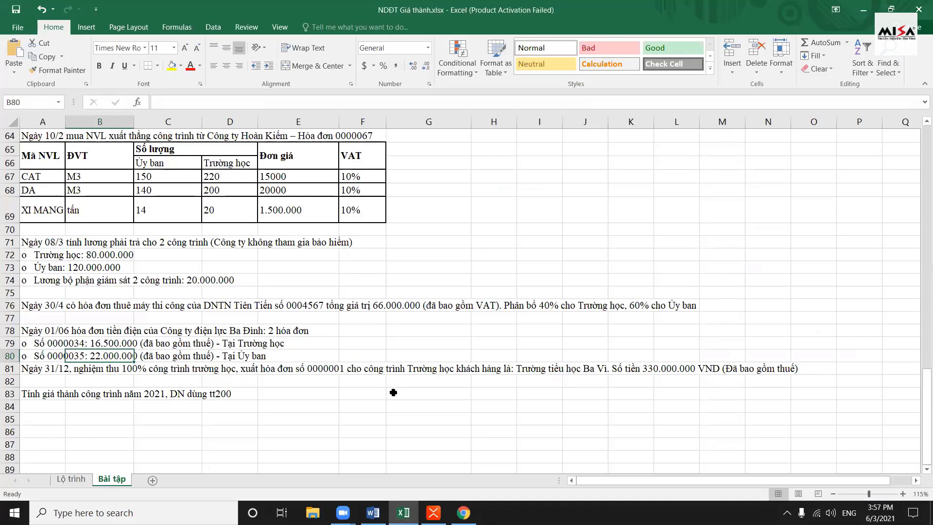
{"action": "left_click", "coordinate": [463, 513]}
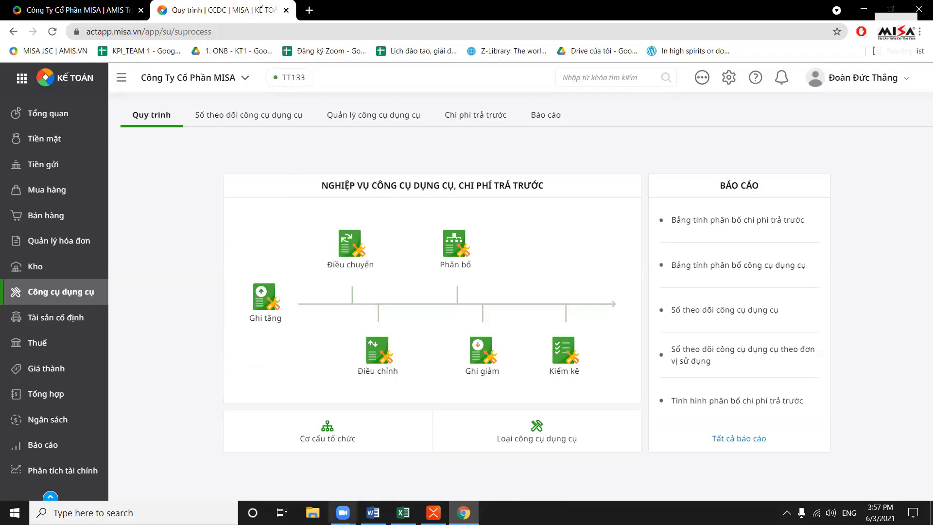
- Review the row 81 acceptance exercise line in the workbook, then return to MISA
{"action": "left_click", "coordinate": [403, 513]}
{"action": "left_click", "coordinate": [97, 370]}
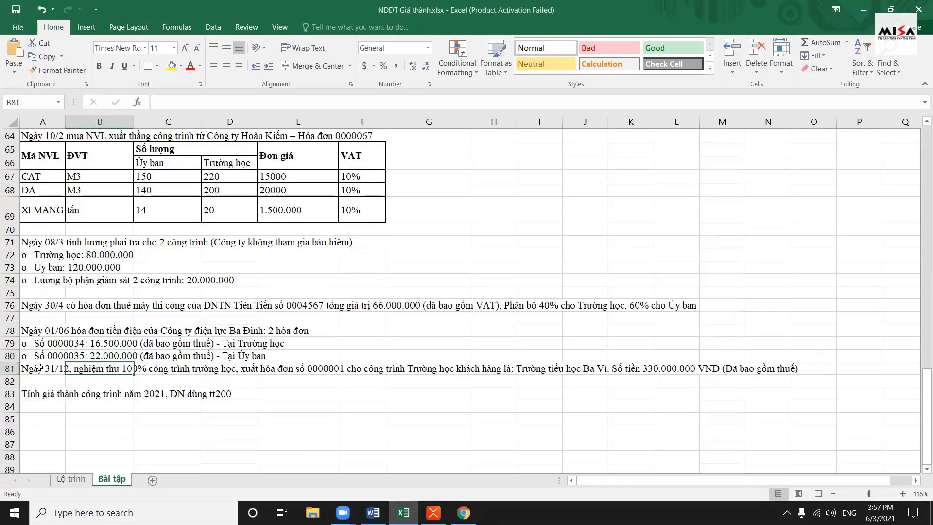
{"action": "key", "text": "Left"}
{"action": "left_click", "coordinate": [644, 364]}
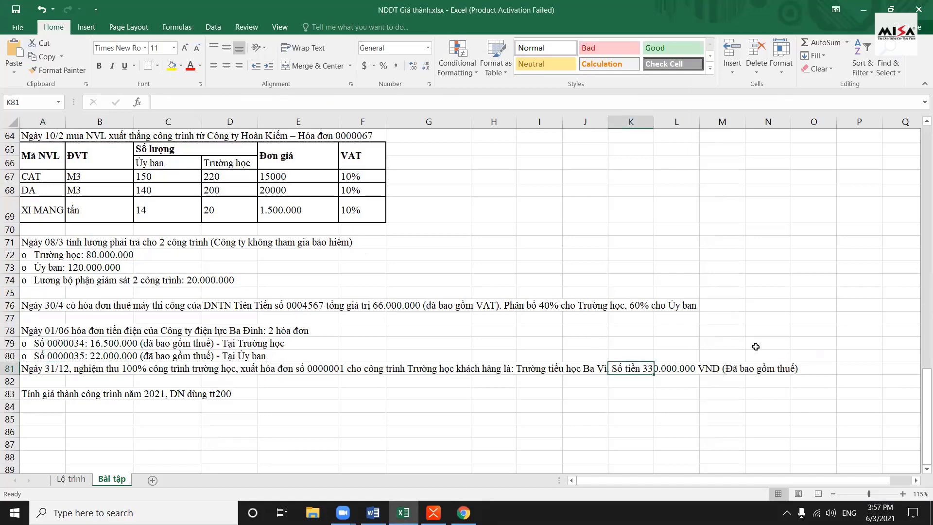
{"action": "left_click", "coordinate": [463, 513]}
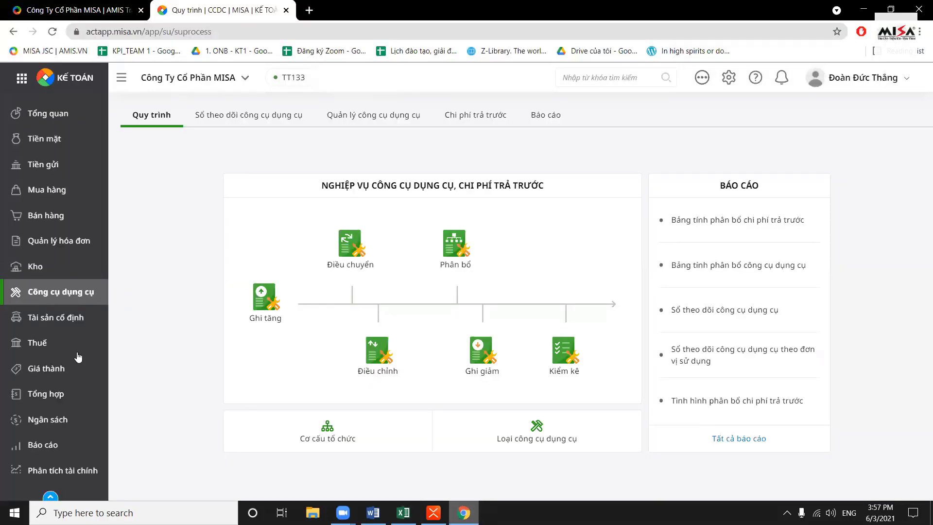
- Add a project costing period 01/06/2021–30/06/2021, fetch TH and UYBAN data, and save it
{"action": "left_click", "coordinate": [74, 378]}
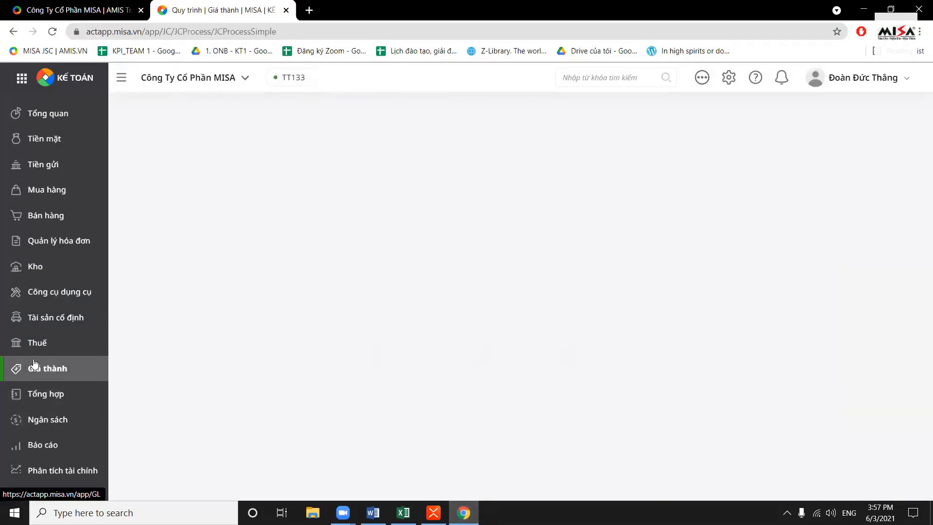
{"action": "left_click", "coordinate": [382, 179]}
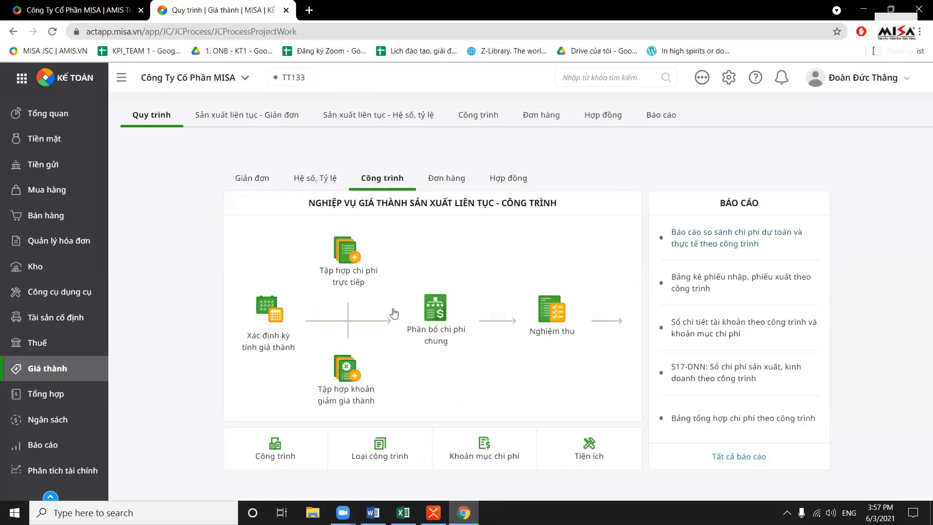
{"action": "left_click", "coordinate": [488, 118]}
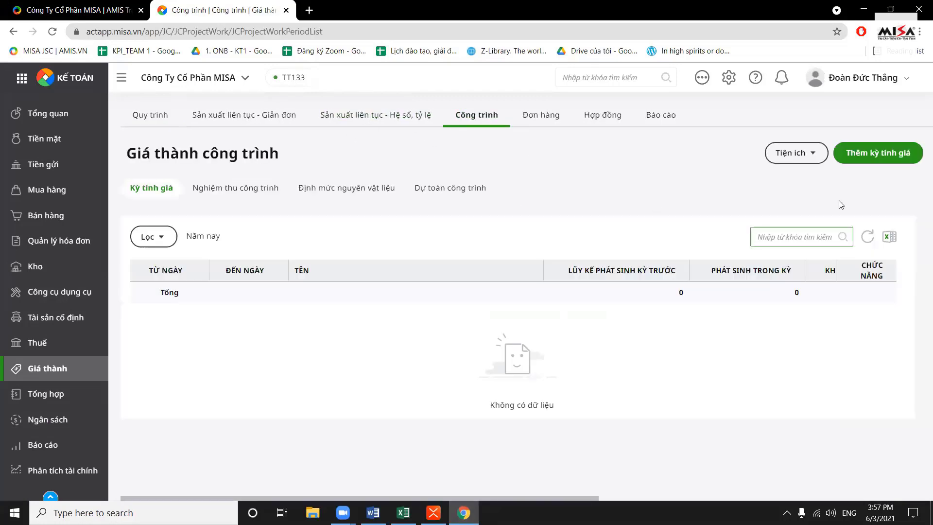
{"action": "left_click", "coordinate": [888, 153]}
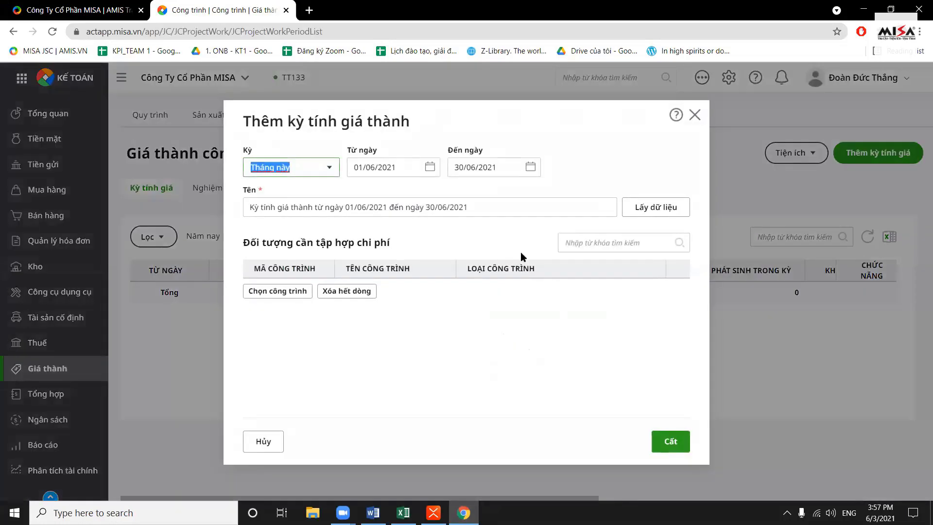
{"action": "left_click", "coordinate": [638, 206]}
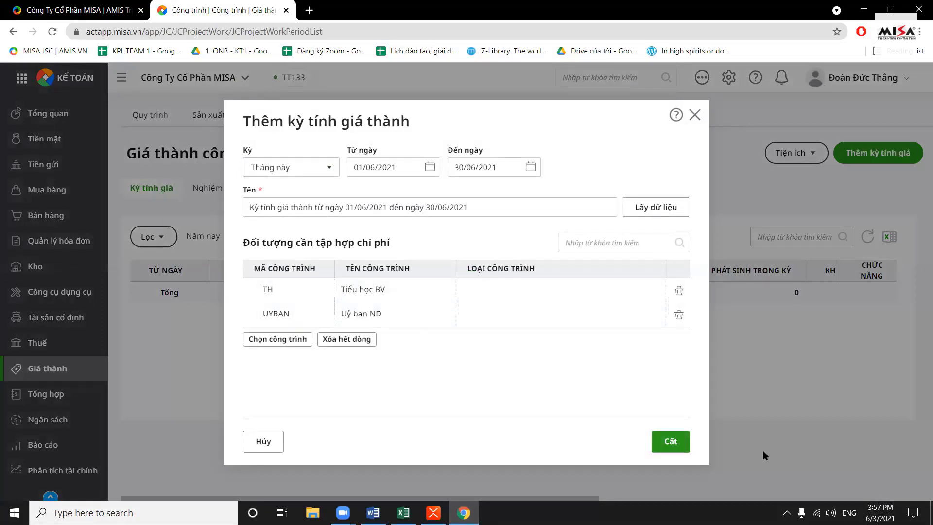
{"action": "left_click", "coordinate": [675, 449]}
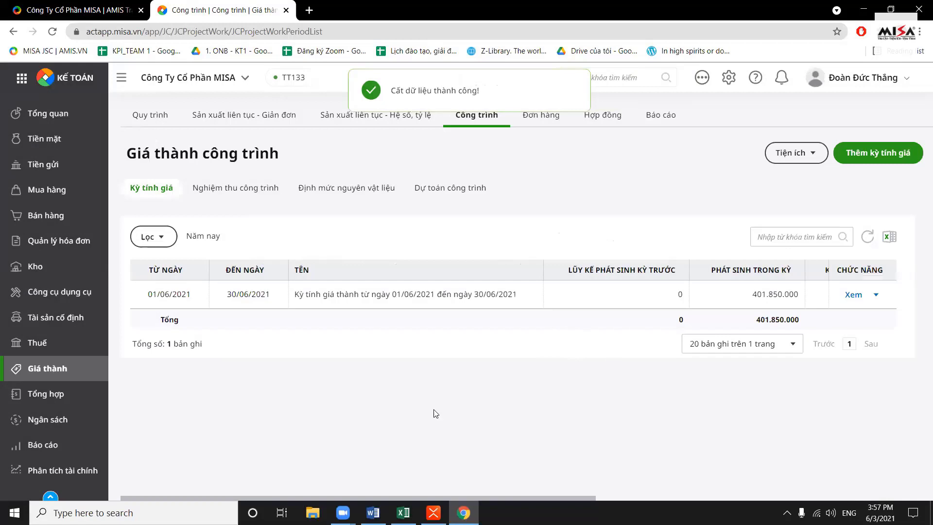
{"action": "left_click", "coordinate": [875, 295]}
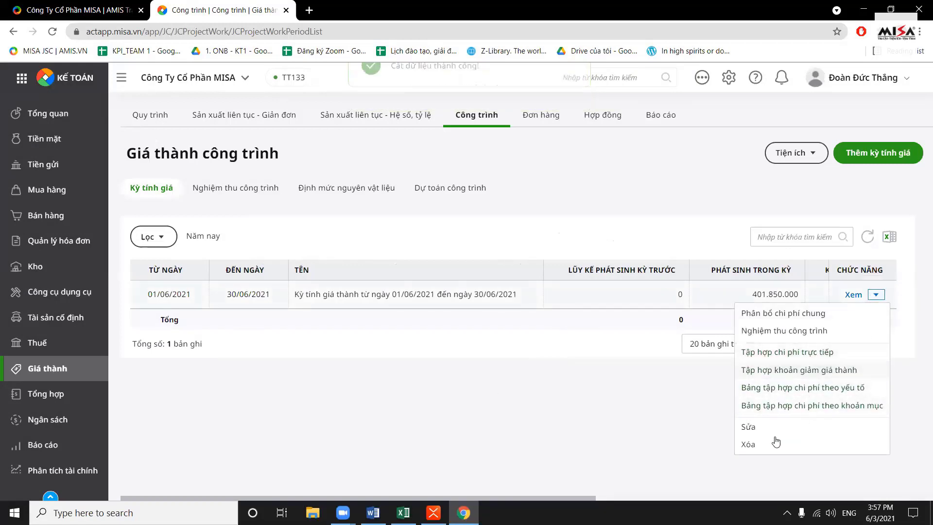
- Allocate the 20.000.000 general cost by direct materials: TH 11.775.848, UYBAN 8.224.152, and save
{"action": "left_click", "coordinate": [798, 314]}
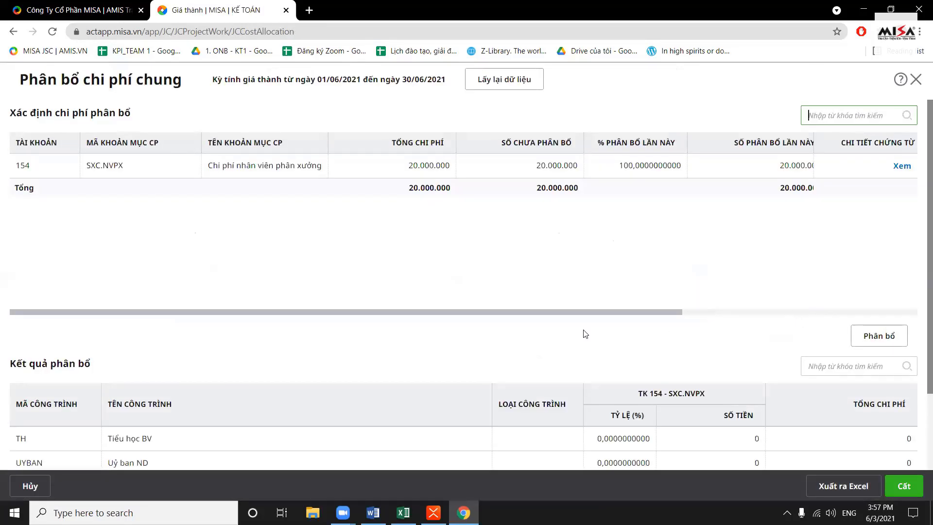
{"action": "left_click_drag", "start_coordinate": [410, 316], "coordinate": [261, 279]}
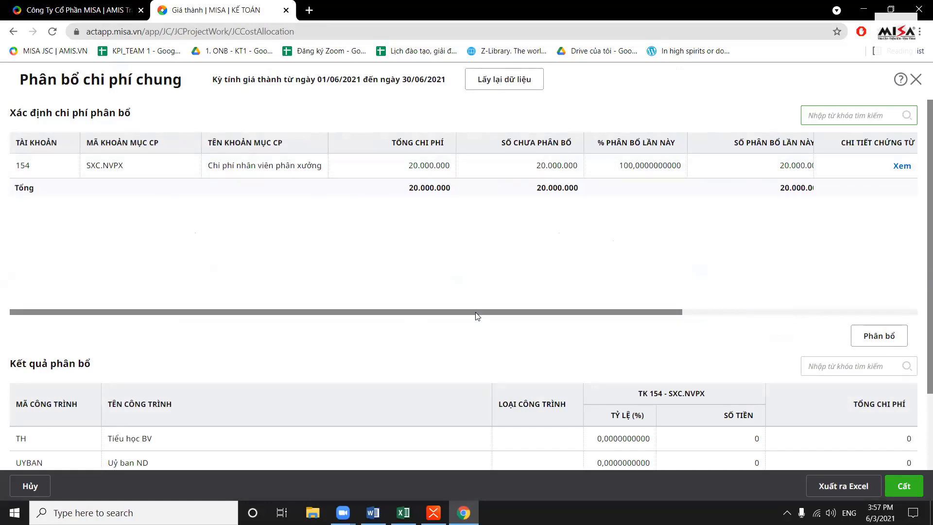
{"action": "left_click_drag", "start_coordinate": [475, 311], "coordinate": [724, 253]}
{"action": "left_click", "coordinate": [623, 168]}
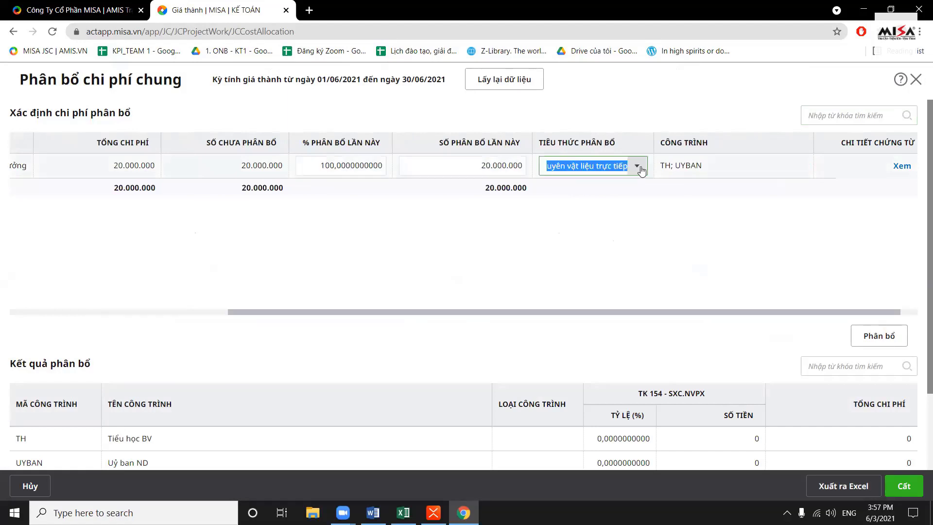
{"action": "left_click", "coordinate": [637, 165]}
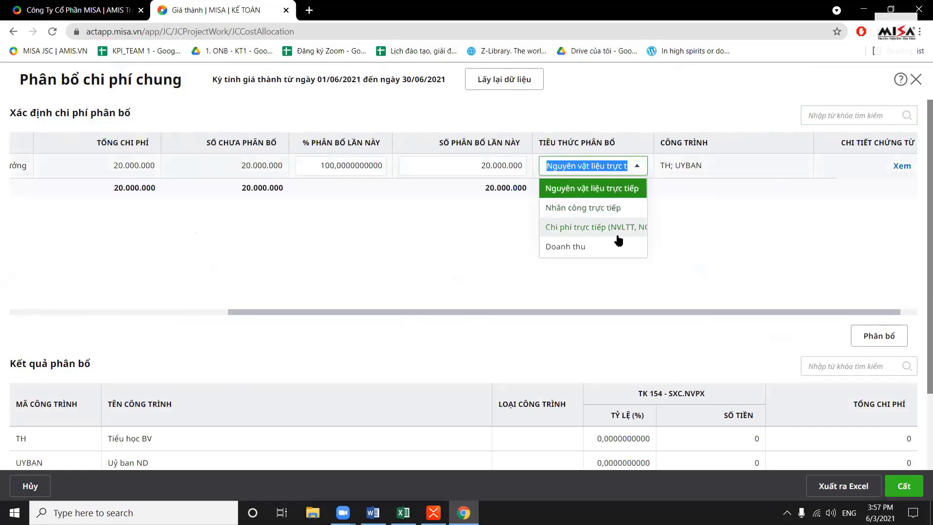
{"action": "left_click", "coordinate": [597, 188]}
{"action": "left_click", "coordinate": [877, 339]}
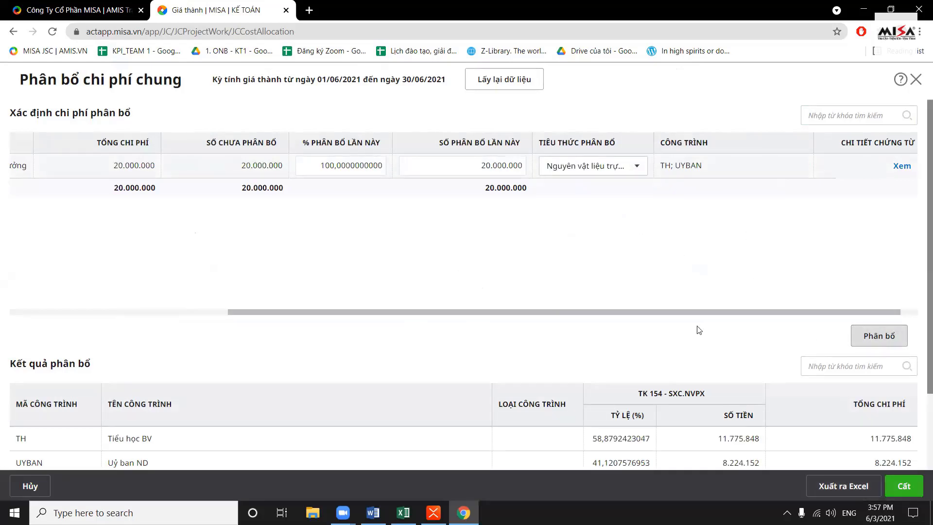
{"action": "scroll", "coordinate": [655, 325], "scroll_direction": "down", "scroll_amount": 2}
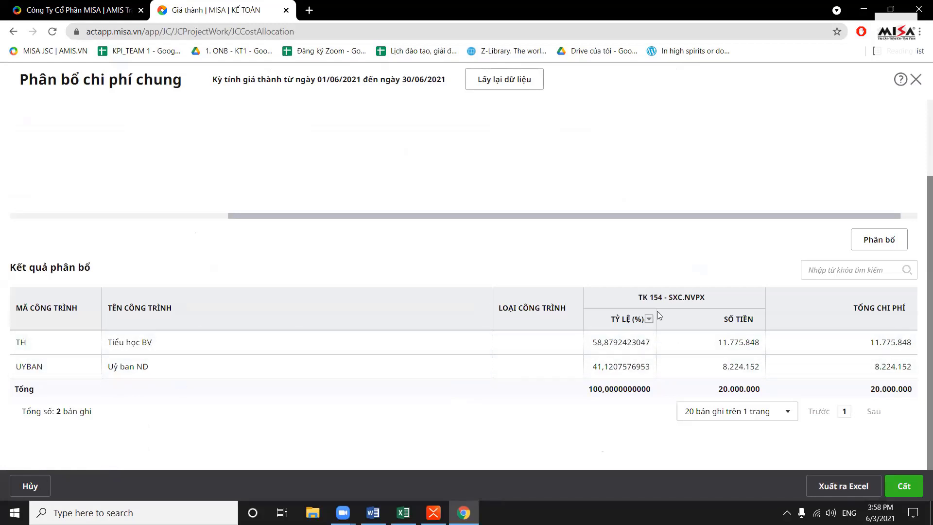
{"action": "scroll", "coordinate": [510, 392], "scroll_direction": "up", "scroll_amount": 2}
{"action": "left_click", "coordinate": [904, 486]}
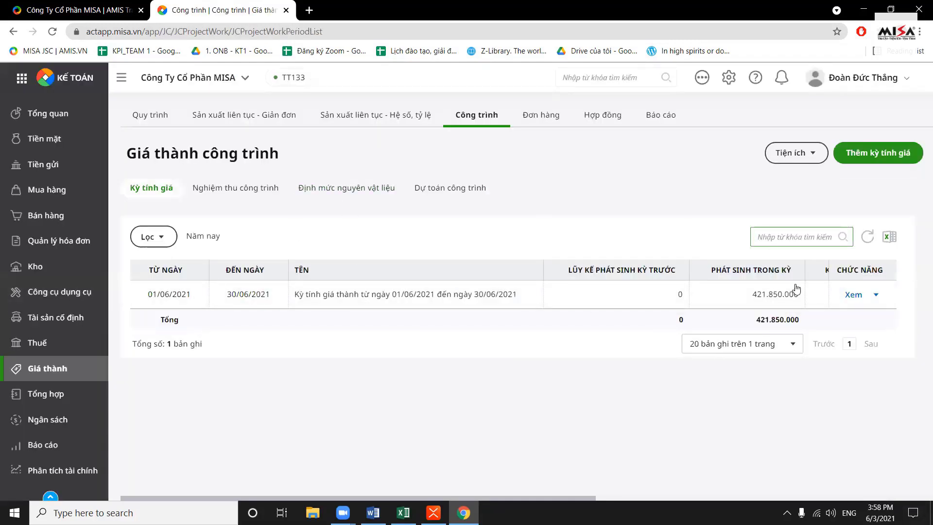
- Start project acceptance for the June period, selecting project TH Tiểu học BV to create NT00001
{"action": "left_click", "coordinate": [876, 297]}
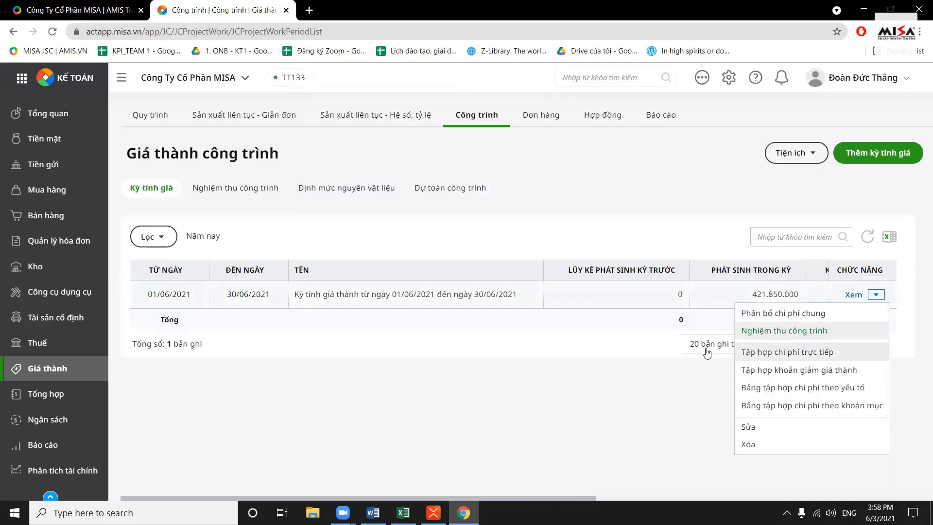
{"action": "left_click", "coordinate": [556, 319]}
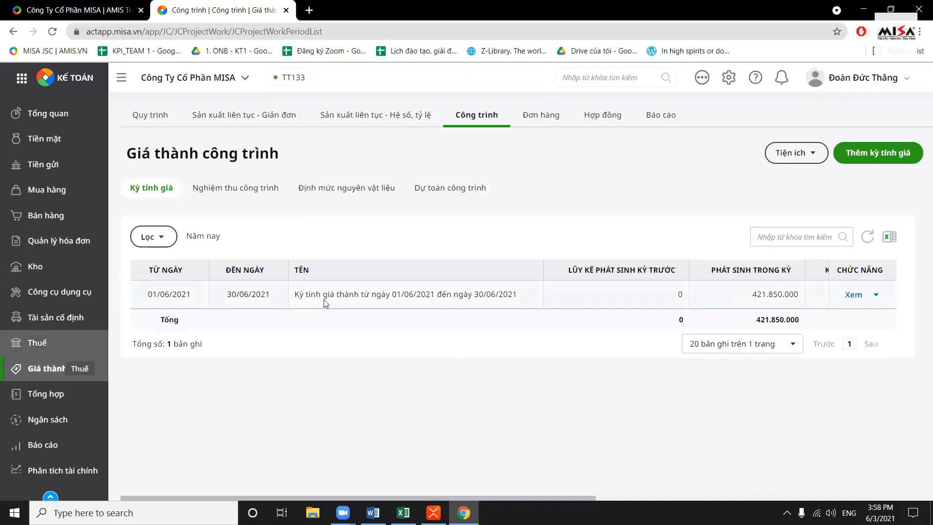
{"action": "left_click", "coordinate": [877, 297]}
{"action": "left_click", "coordinate": [784, 330]}
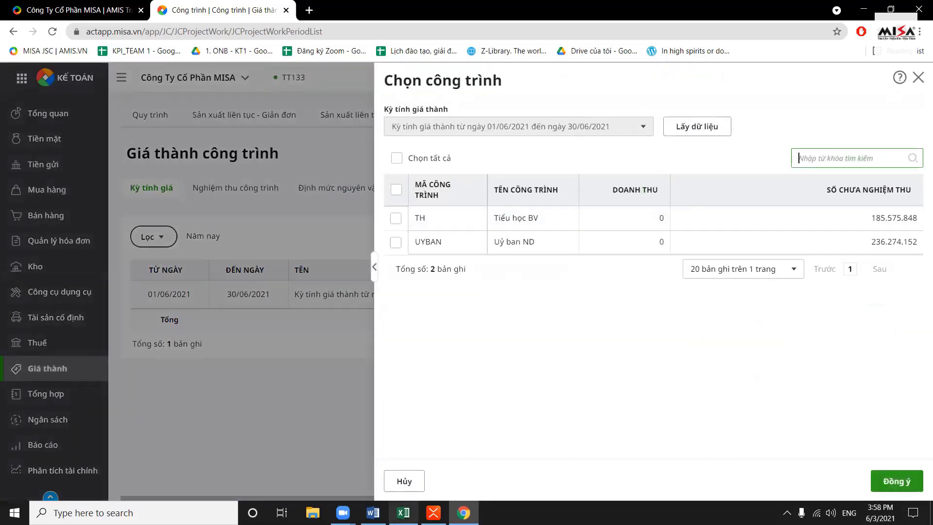
{"action": "left_click", "coordinate": [403, 513]}
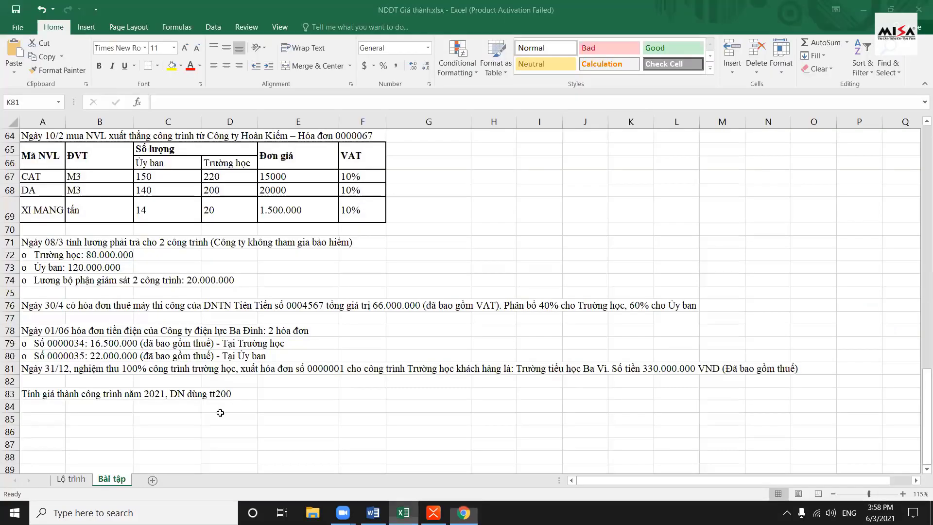
{"action": "left_click", "coordinate": [123, 373]}
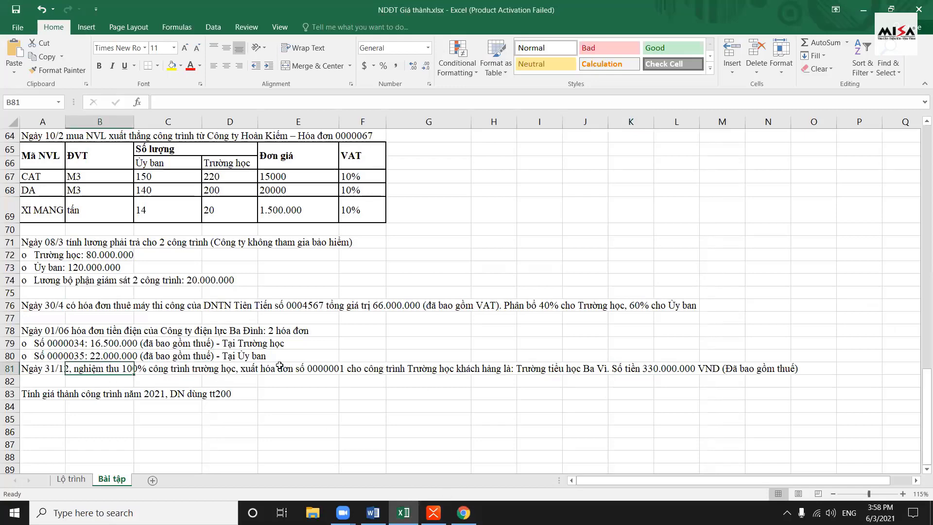
{"action": "left_click", "coordinate": [463, 512]}
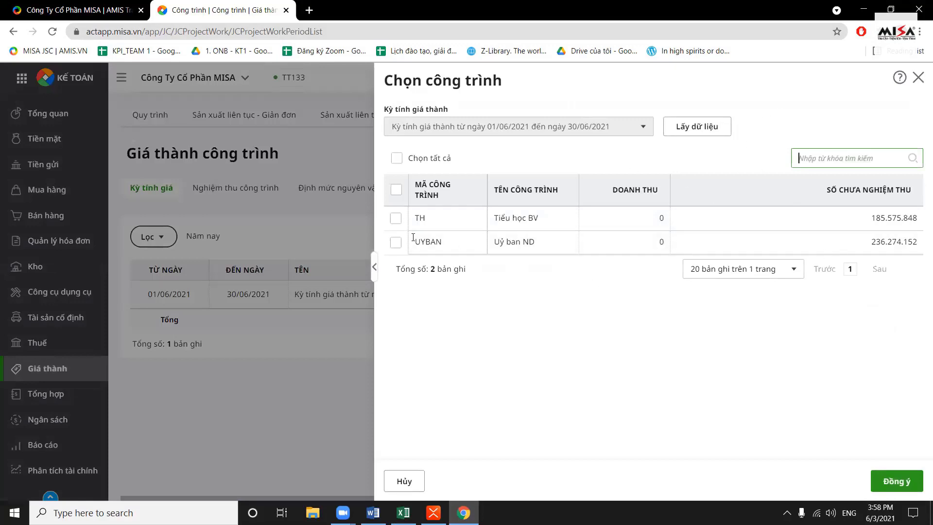
{"action": "left_click", "coordinate": [396, 219]}
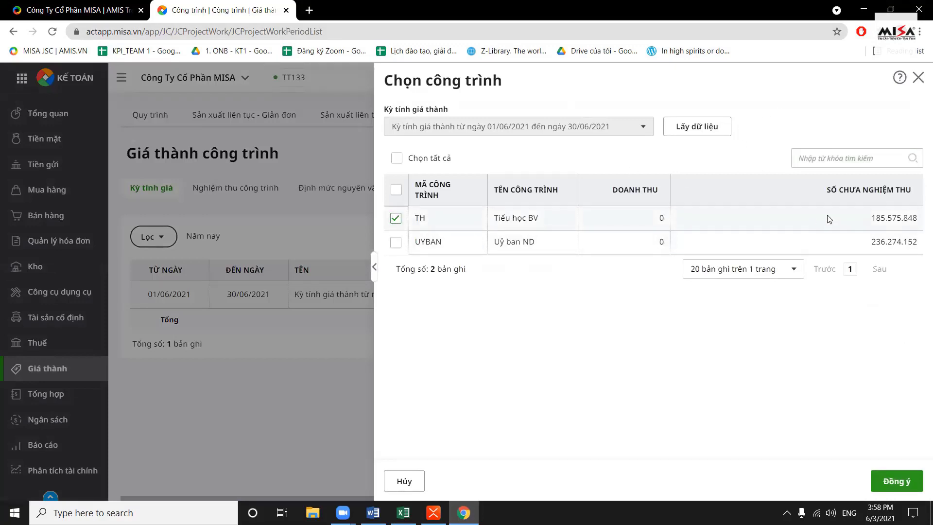
{"action": "left_click", "coordinate": [897, 481]}
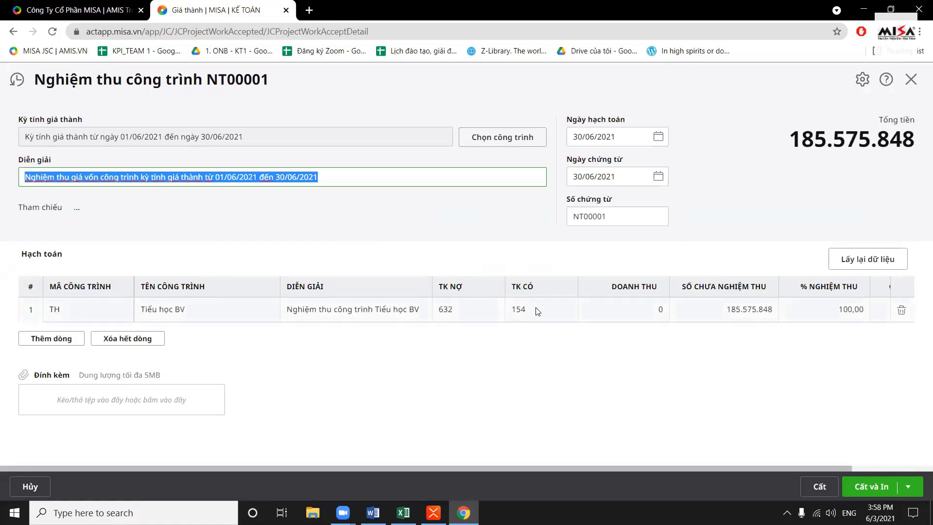
- Save acceptance voucher NT00001 for Tiểu học BV at 100%, 185.575.848, and close it
{"action": "left_click", "coordinate": [515, 311]}
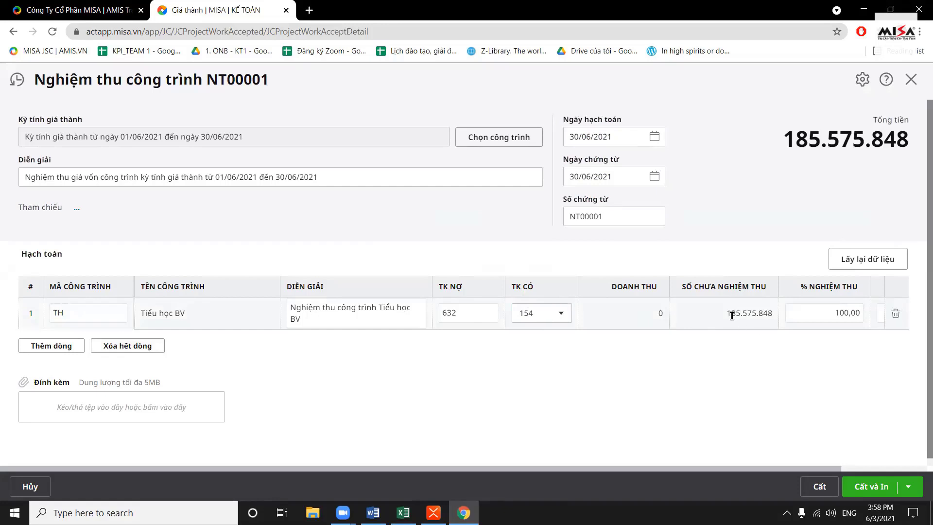
{"action": "left_click_drag", "start_coordinate": [729, 313], "coordinate": [767, 313]}
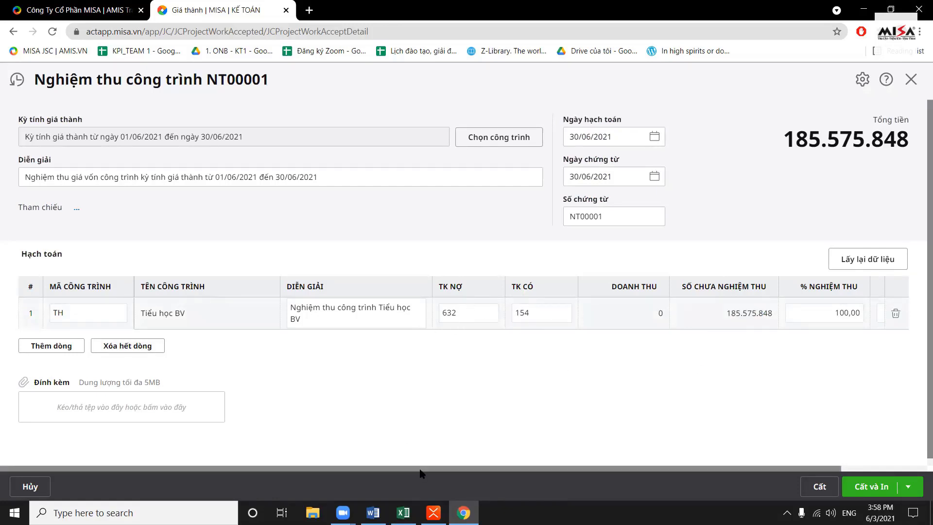
{"action": "left_click_drag", "start_coordinate": [421, 468], "coordinate": [551, 467]}
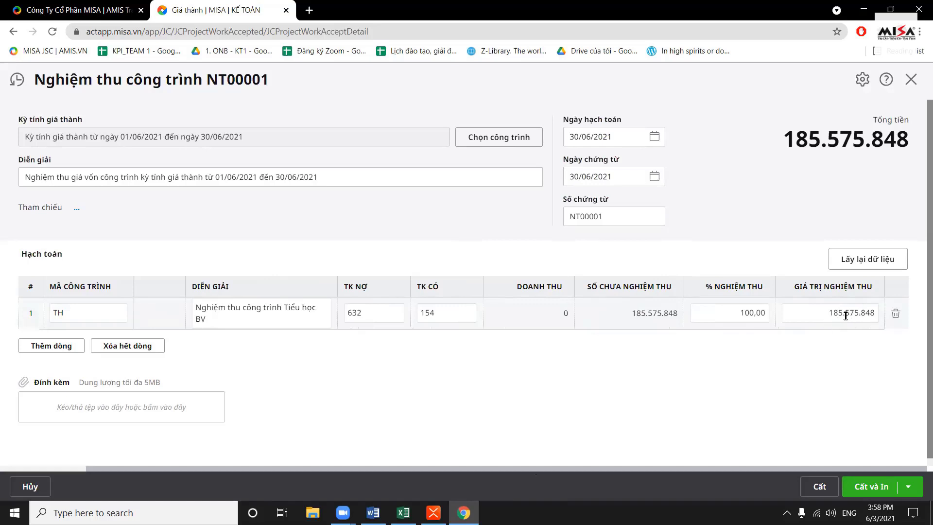
{"action": "left_click", "coordinate": [815, 483]}
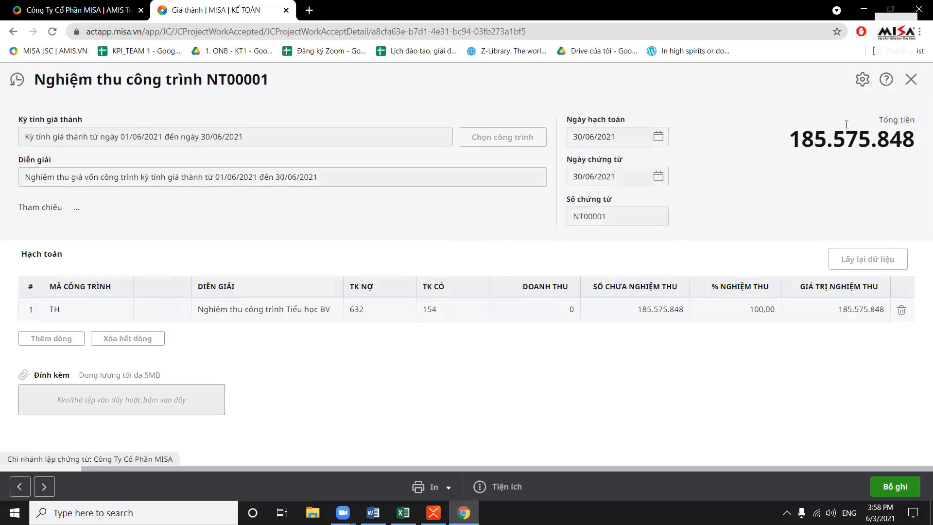
{"action": "left_click", "coordinate": [919, 86]}
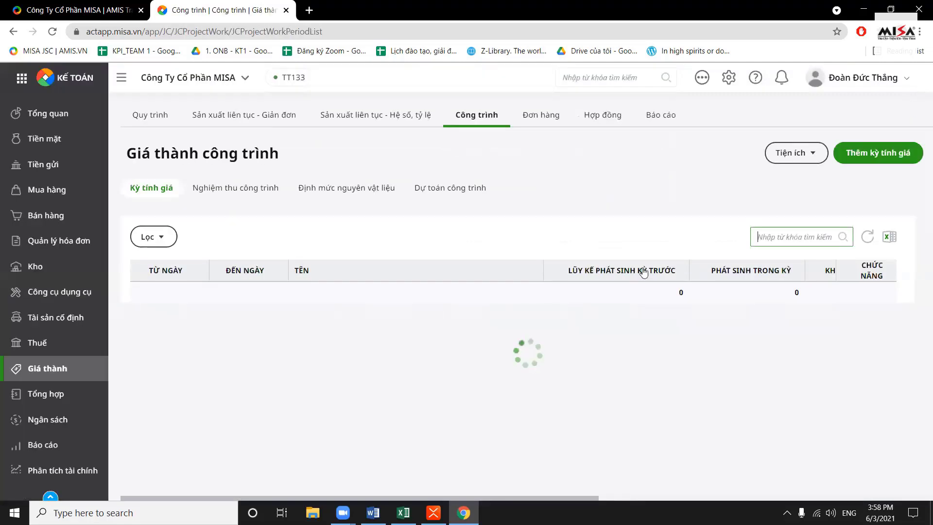
- Filter the project acceptance list to the Năm nay reporting period
{"action": "left_click", "coordinate": [256, 189]}
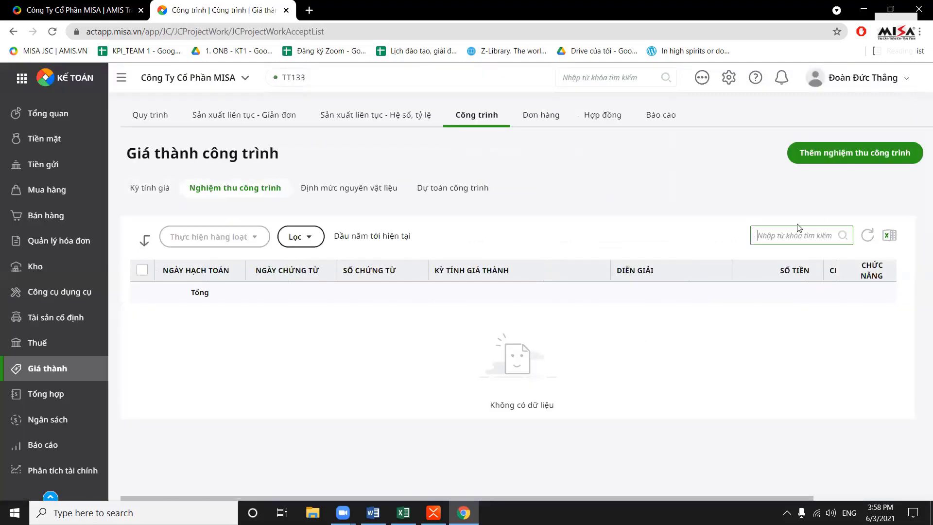
{"action": "left_click", "coordinate": [301, 237]}
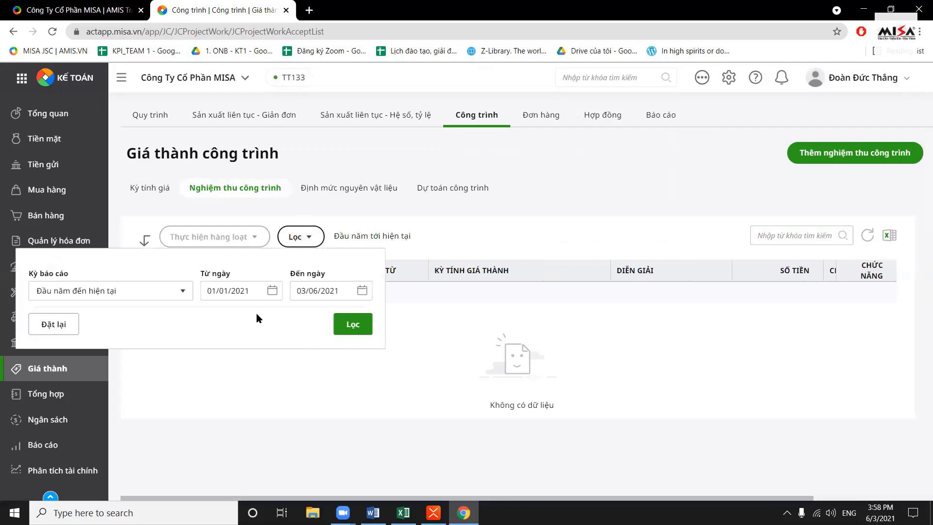
{"action": "left_click", "coordinate": [180, 289]}
{"action": "scroll", "coordinate": [117, 350], "scroll_direction": "down", "scroll_amount": 6}
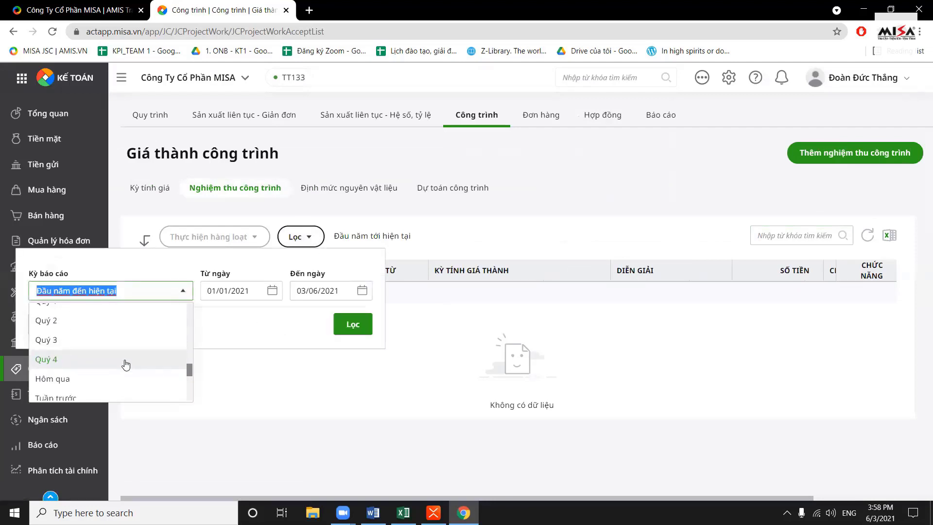
{"action": "scroll", "coordinate": [126, 365], "scroll_direction": "up", "scroll_amount": 5}
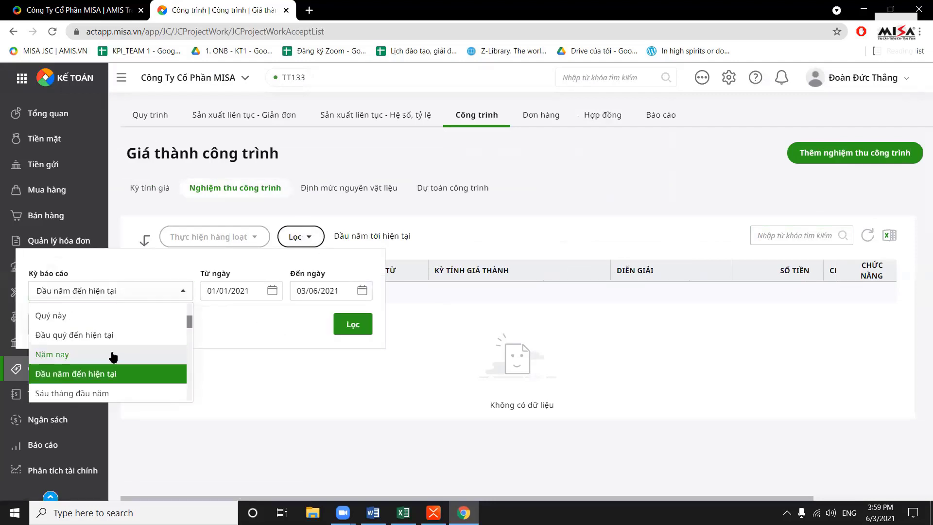
{"action": "left_click", "coordinate": [113, 355]}
{"action": "left_click", "coordinate": [353, 324]}
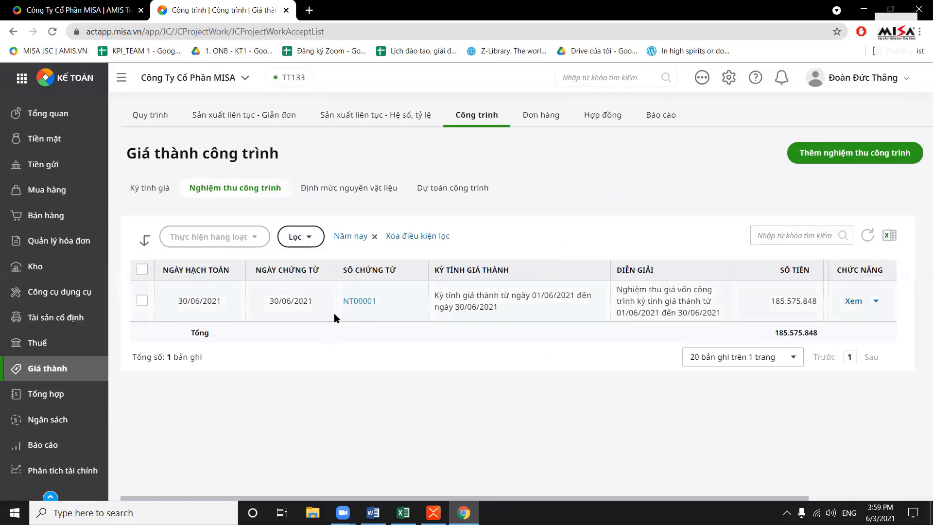
- Open acceptance voucher NT00001 to check it, close it, and go to Bán hàng
{"action": "left_click", "coordinate": [358, 301]}
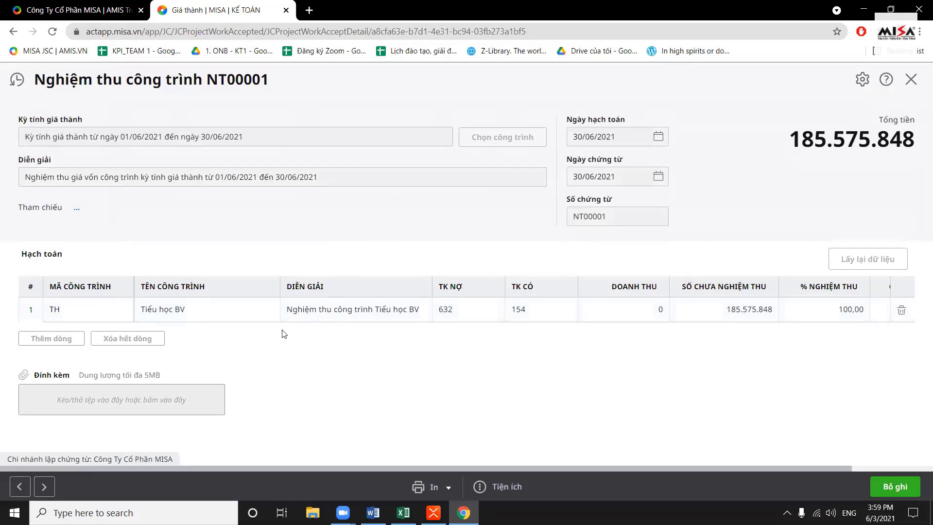
{"action": "left_click", "coordinate": [911, 79]}
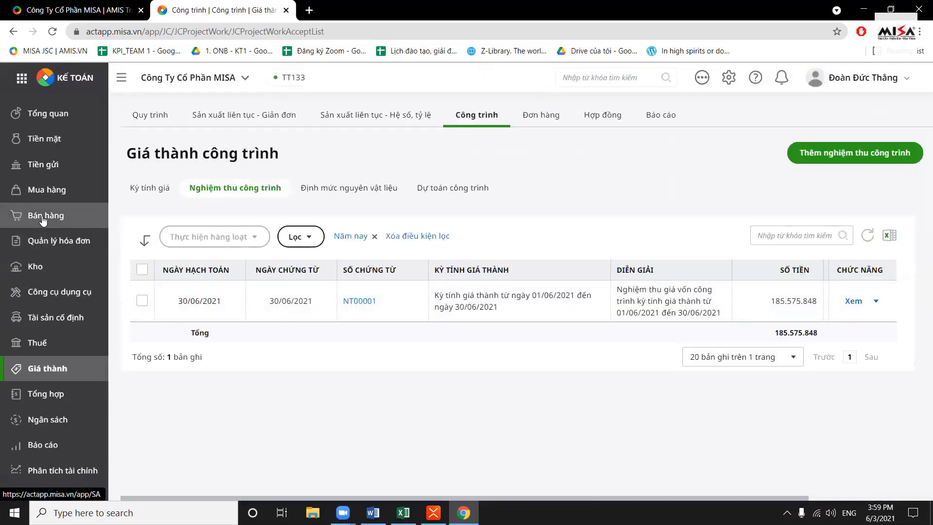
{"action": "left_click", "coordinate": [92, 209]}
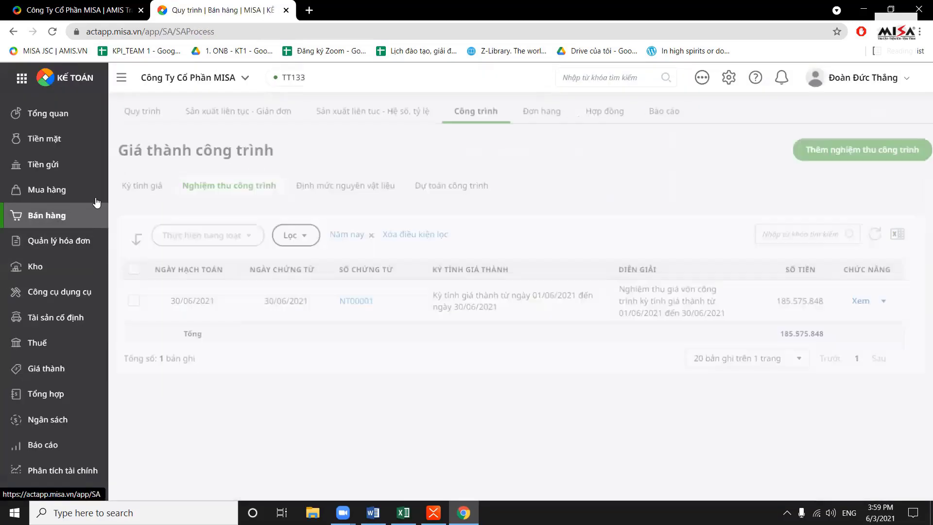
- Start a new service sales voucher BH00001 from the sales transactions list
{"action": "mouse_move", "coordinate": [403, 239]}
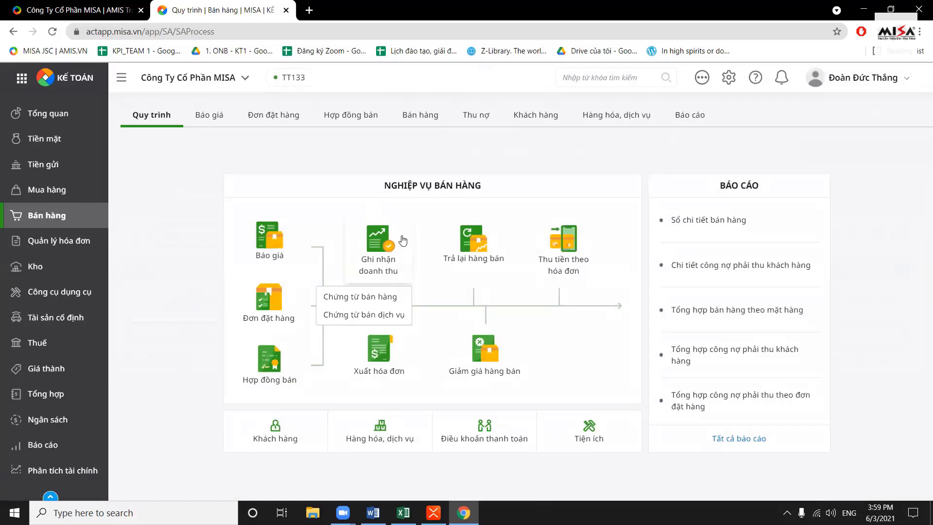
{"action": "left_click", "coordinate": [419, 115]}
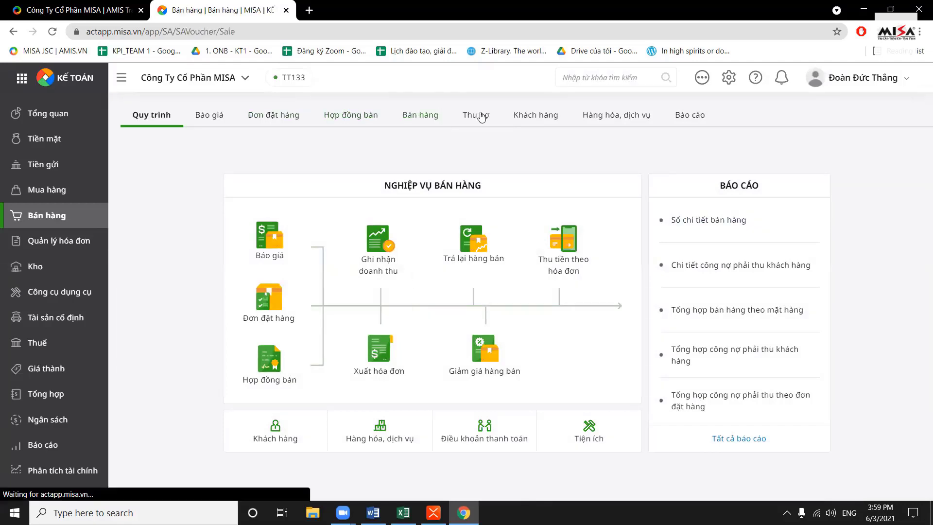
{"action": "left_click", "coordinate": [894, 153]}
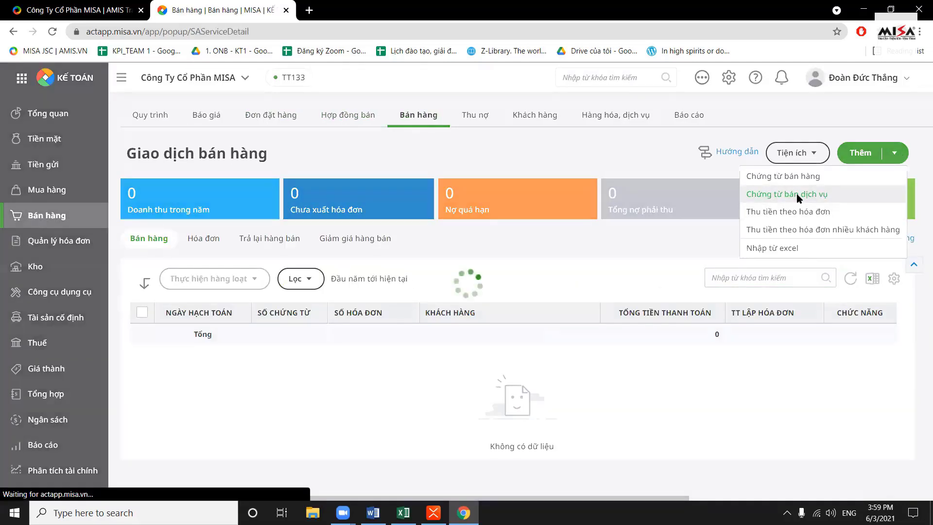
{"action": "left_click", "coordinate": [798, 194]}
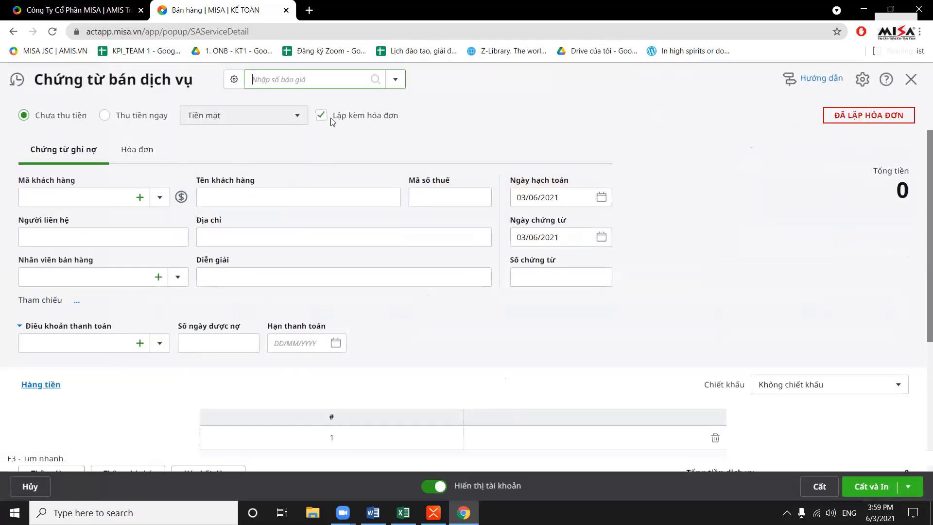
{"action": "left_click", "coordinate": [120, 163]}
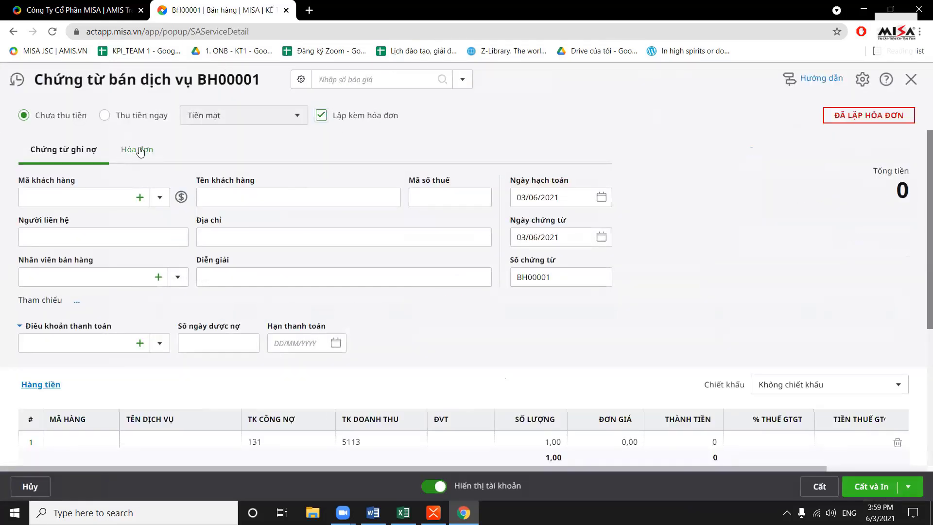
{"action": "left_click", "coordinate": [75, 150]}
{"action": "scroll", "coordinate": [232, 399], "scroll_direction": "down", "scroll_amount": 2}
- Create service item VT00005 'dịch vụ xây dựng' as line 1's item code
{"action": "left_click", "coordinate": [96, 391]}
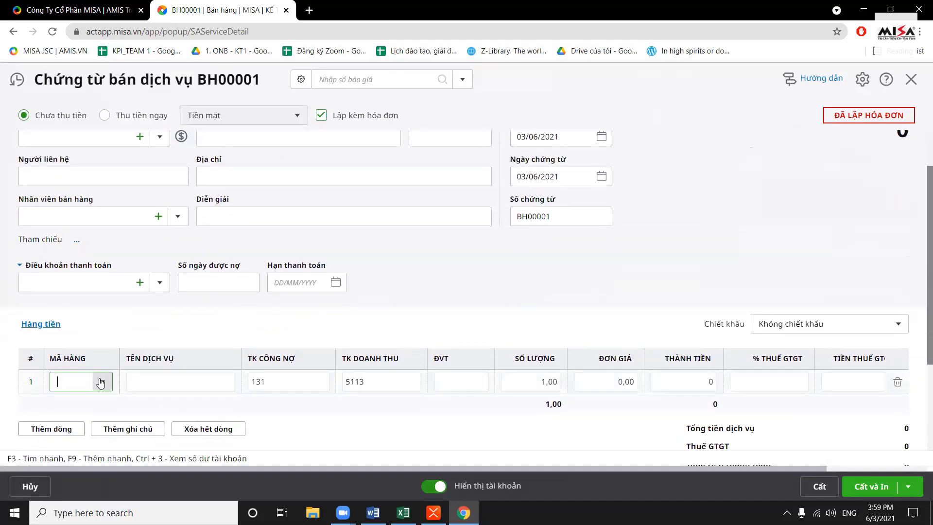
{"action": "left_click", "coordinate": [109, 463]}
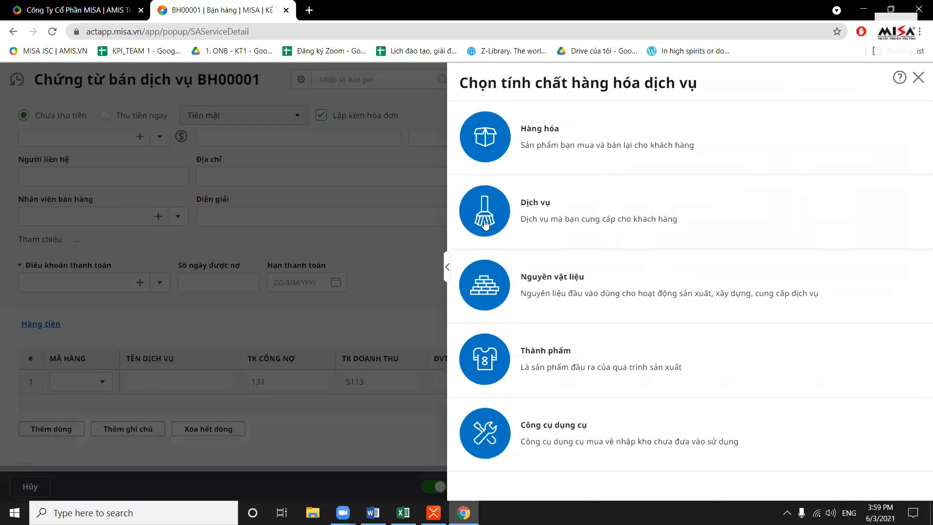
{"action": "left_click", "coordinate": [547, 244]}
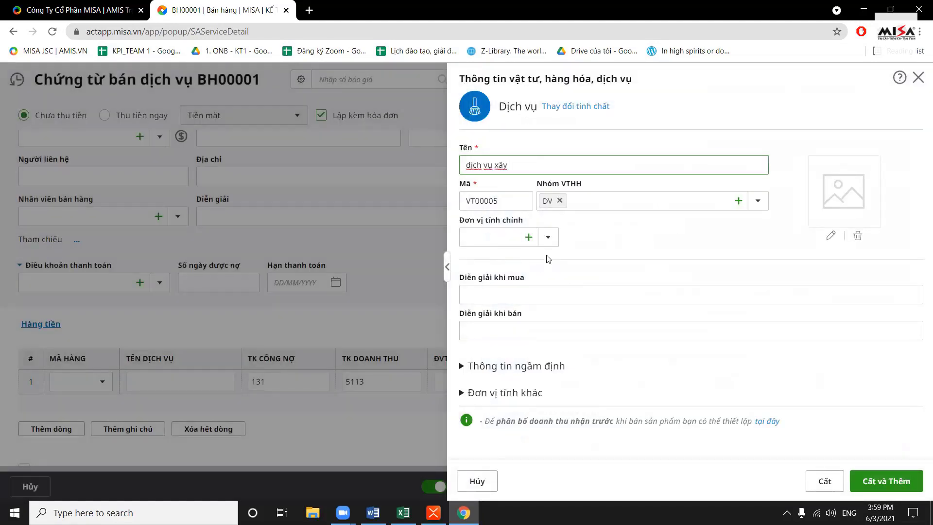
{"action": "left_click", "coordinate": [828, 481]}
{"action": "scroll", "coordinate": [150, 338], "scroll_direction": "down", "scroll_amount": 3}
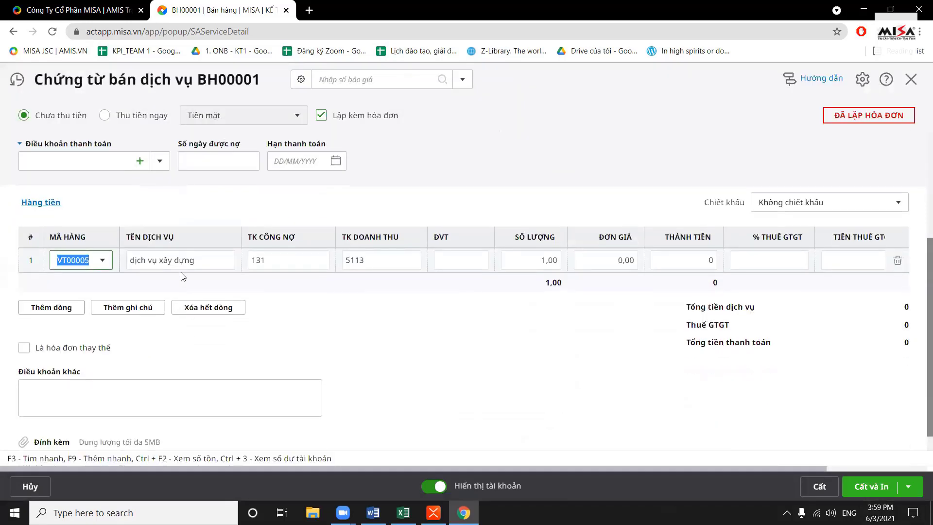
- Append 'Tiểu Học' to the service name on line 1
{"action": "left_click", "coordinate": [210, 260]}
{"action": "left_click", "coordinate": [210, 261]}
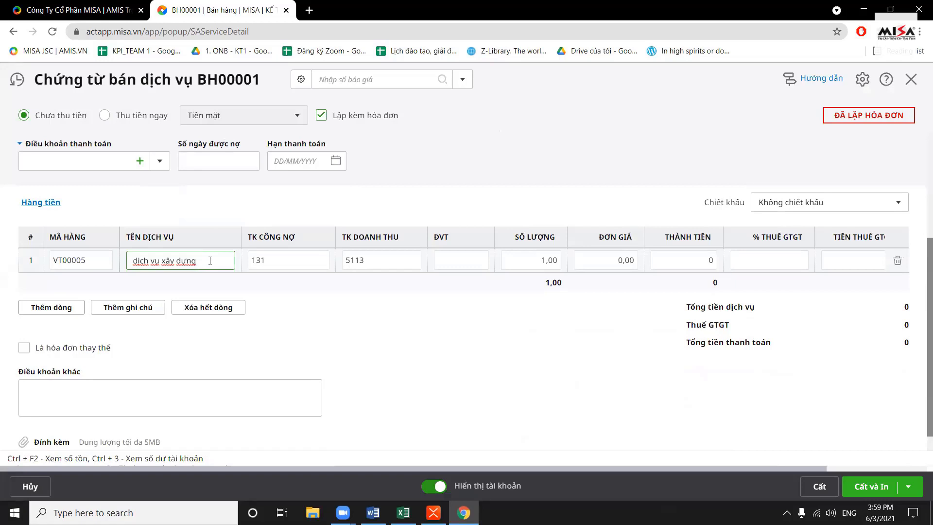
{"action": "type", "text": "Tiểu Học Ba vi"}
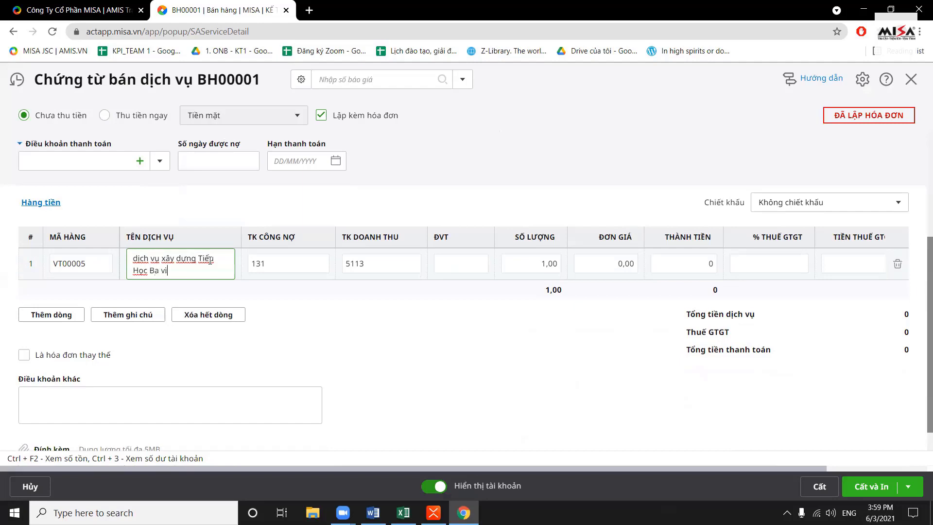
{"action": "left_click", "coordinate": [418, 315]}
- Set line 1's unit price to 250.000.000 with a 10% VAT rate
{"action": "left_click", "coordinate": [612, 266]}
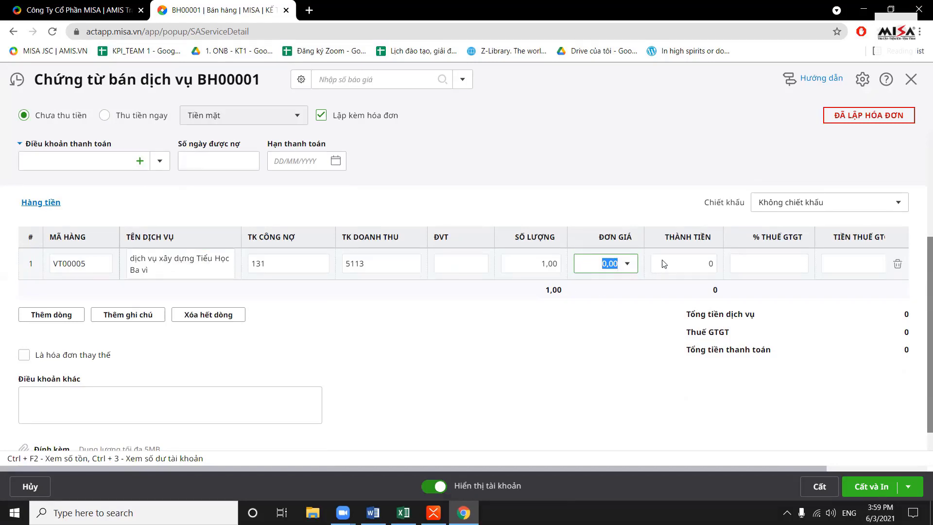
{"action": "type", "text": "2500"}
{"action": "type", "text": "00000"}
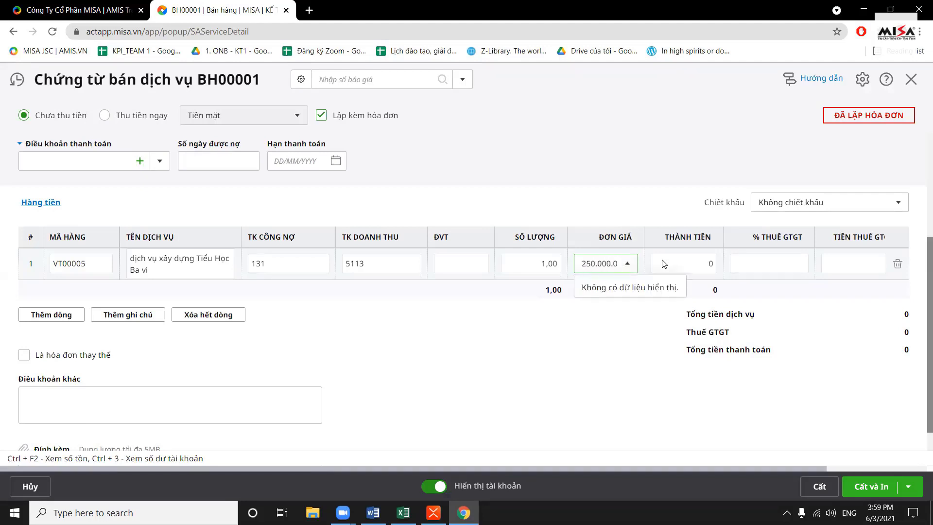
{"action": "left_click", "coordinate": [656, 367]}
{"action": "left_click_drag", "start_coordinate": [681, 468], "coordinate": [781, 469]}
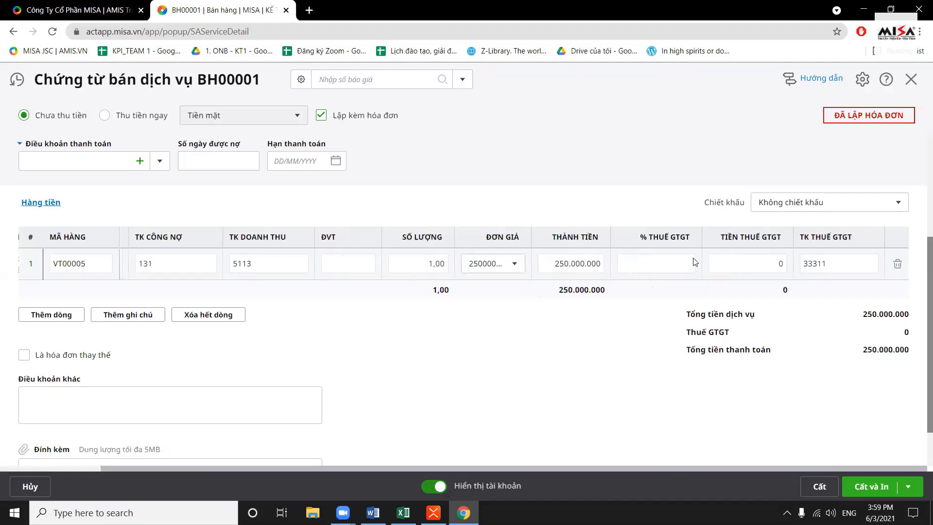
{"action": "left_click", "coordinate": [686, 263]}
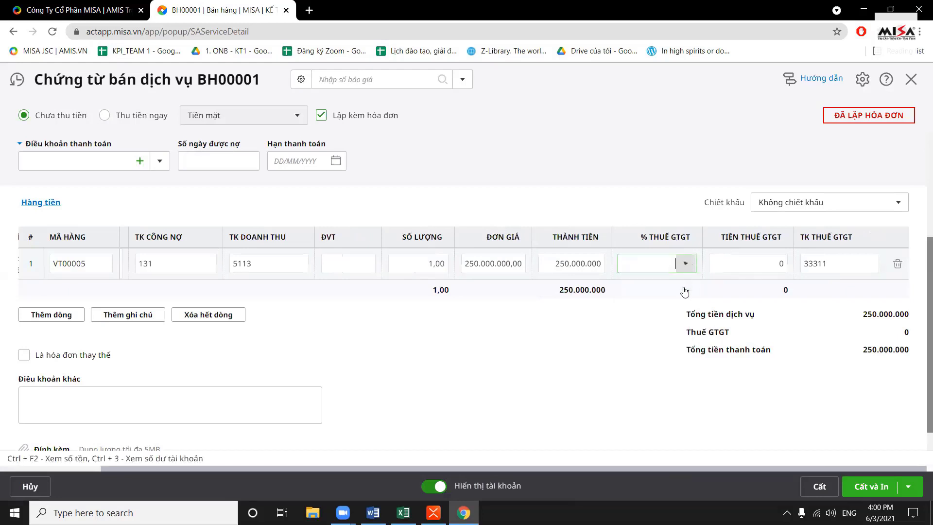
{"action": "left_click", "coordinate": [681, 325]}
{"action": "scroll", "coordinate": [384, 396], "scroll_direction": "up", "scroll_amount": 3}
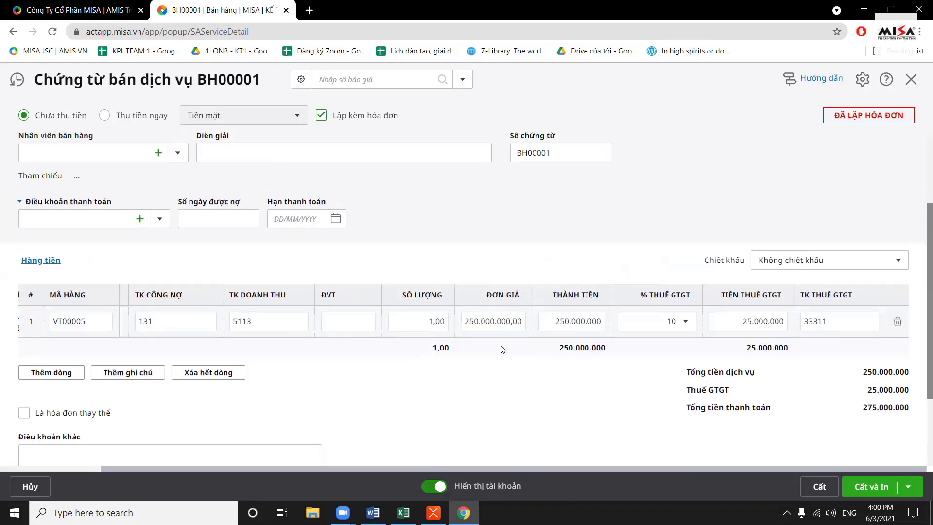
{"action": "scroll", "coordinate": [639, 349], "scroll_direction": "down", "scroll_amount": 2}
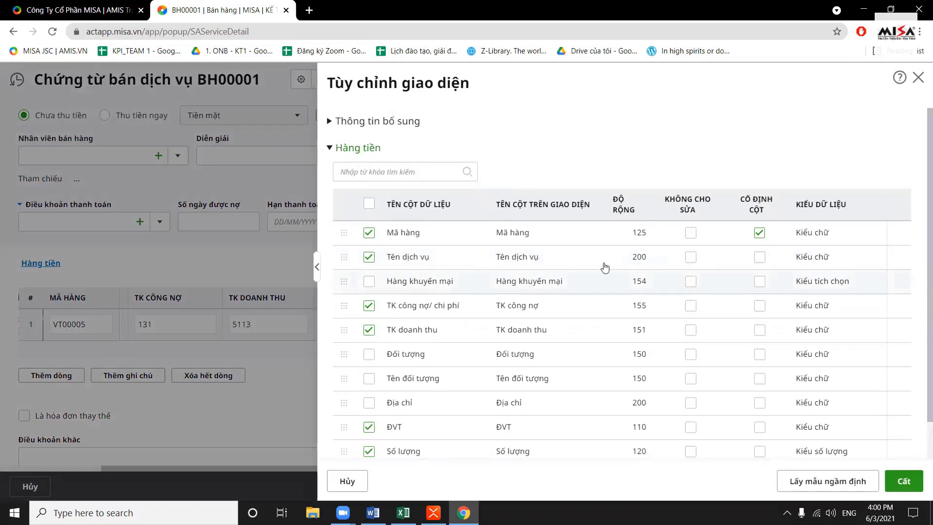
- Show the Công trình and Tên công trình columns in the voucher's item table
{"action": "scroll", "coordinate": [605, 263], "scroll_direction": "down", "scroll_amount": 1}
{"action": "left_click", "coordinate": [368, 436]}
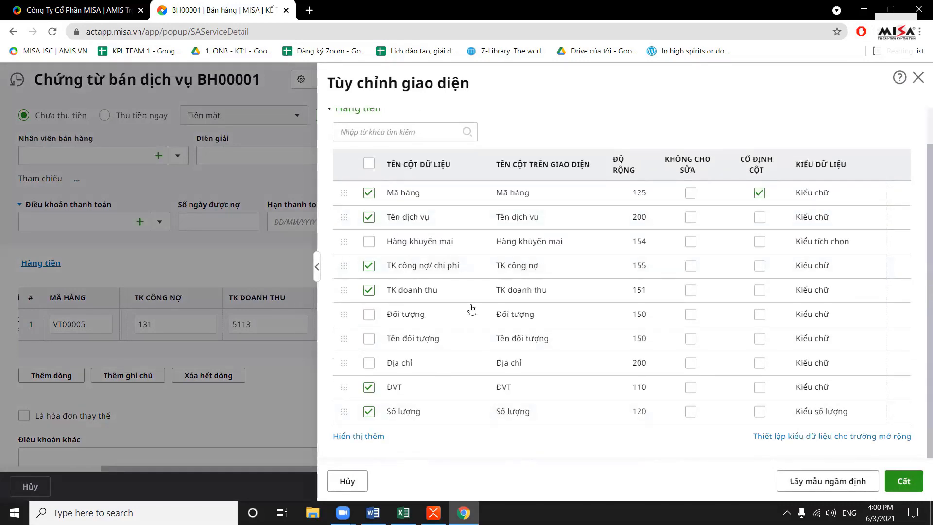
{"action": "scroll", "coordinate": [417, 292], "scroll_direction": "down", "scroll_amount": 6}
{"action": "scroll", "coordinate": [411, 348], "scroll_direction": "down", "scroll_amount": 2}
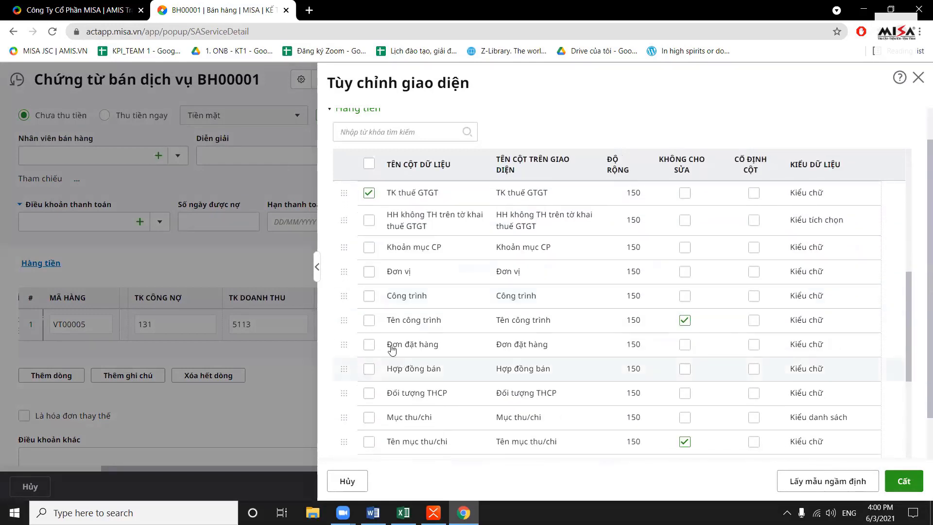
{"action": "left_click", "coordinate": [369, 295]}
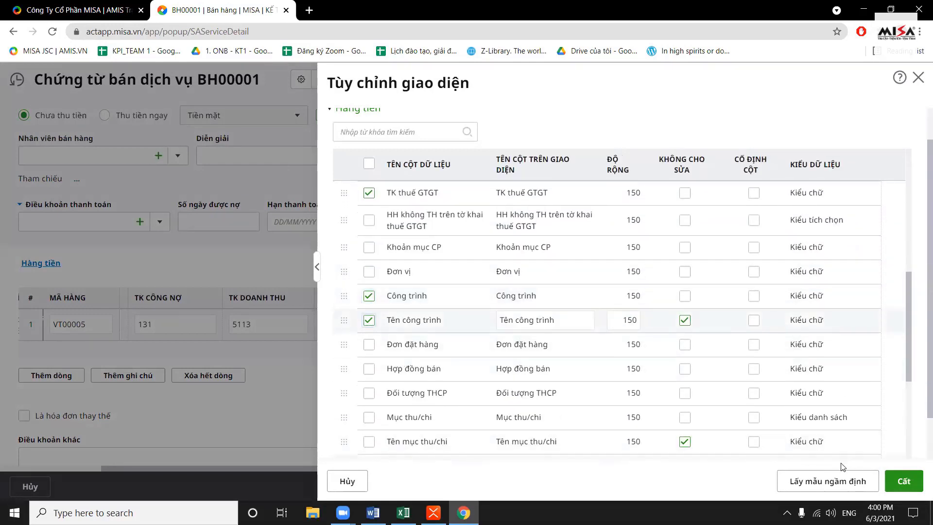
{"action": "left_click", "coordinate": [902, 481]}
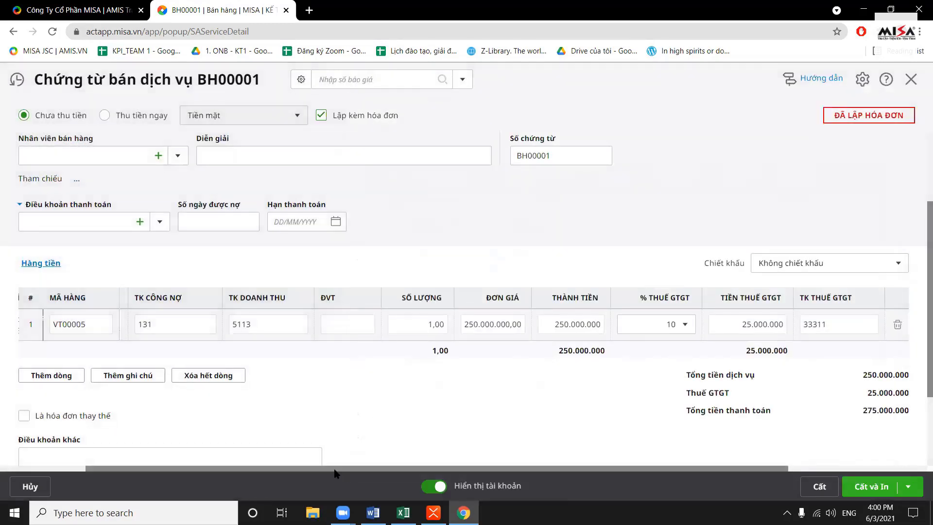
{"action": "left_click_drag", "start_coordinate": [335, 469], "coordinate": [563, 469]}
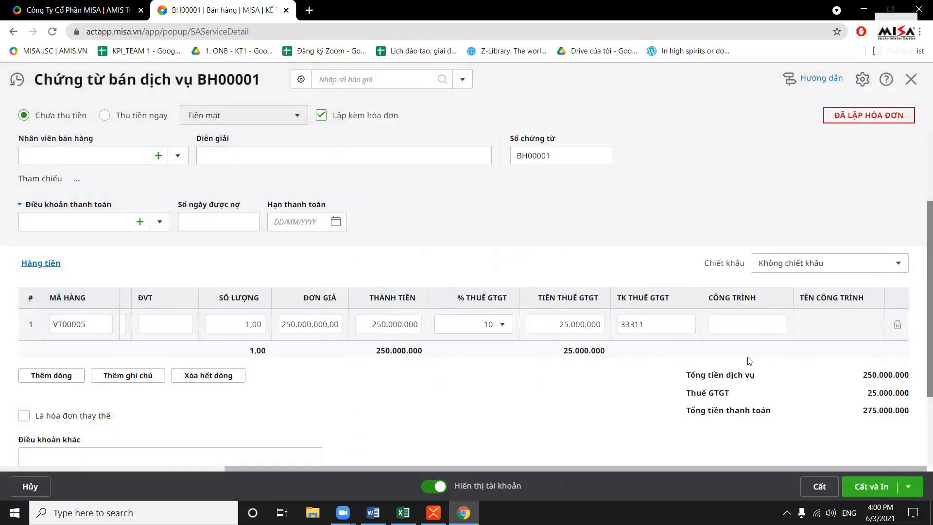
- Assign project TH to the line, attempt saving, dismiss the error, and reopen for editing
{"action": "left_click", "coordinate": [770, 334]}
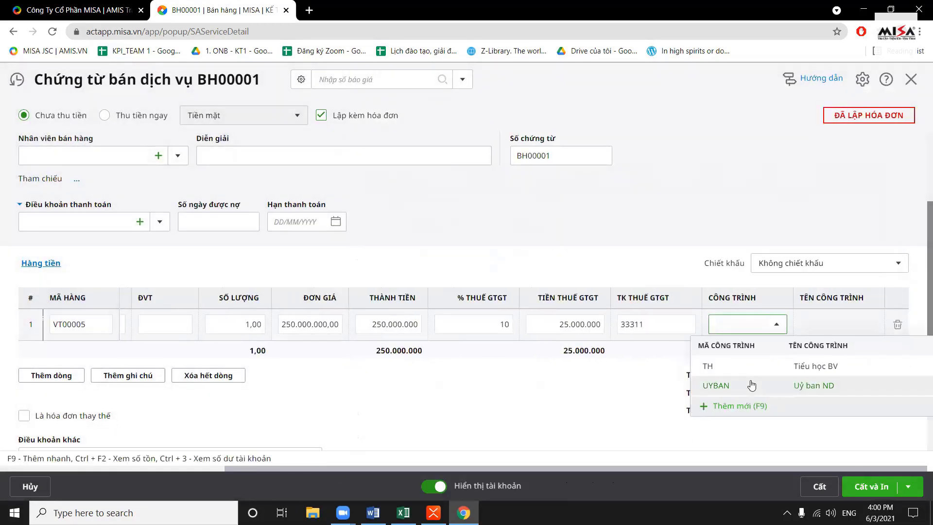
{"action": "left_click", "coordinate": [761, 368]}
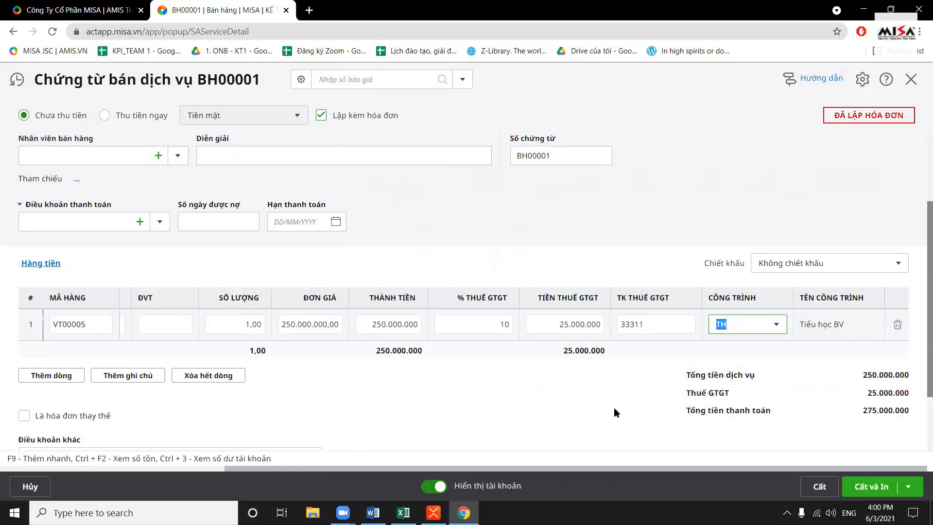
{"action": "left_click_drag", "start_coordinate": [644, 469], "coordinate": [370, 469]}
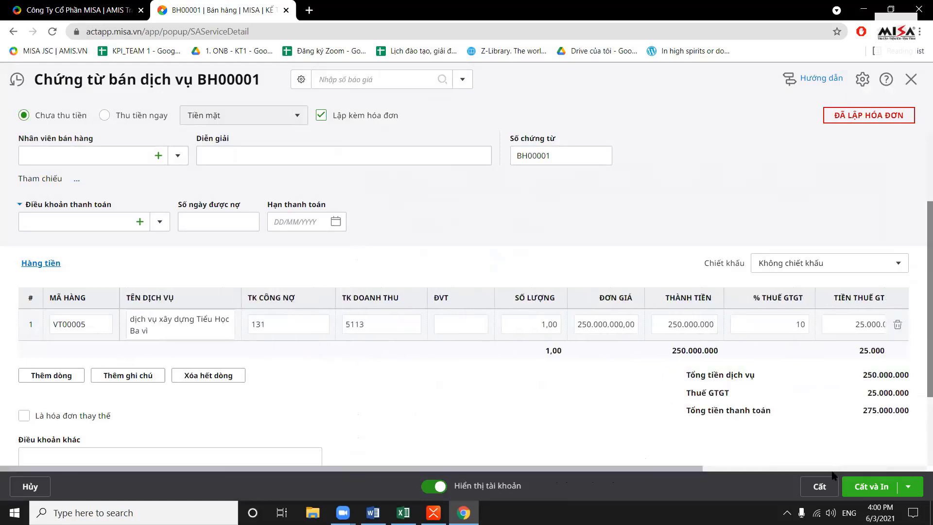
{"action": "left_click_drag", "start_coordinate": [682, 470], "coordinate": [908, 470]}
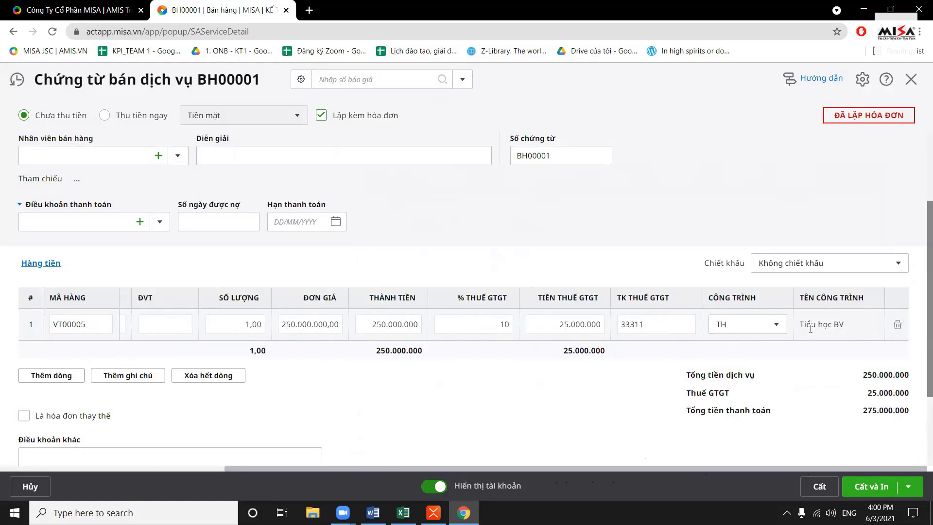
{"action": "left_click_drag", "start_coordinate": [426, 466], "coordinate": [201, 467]}
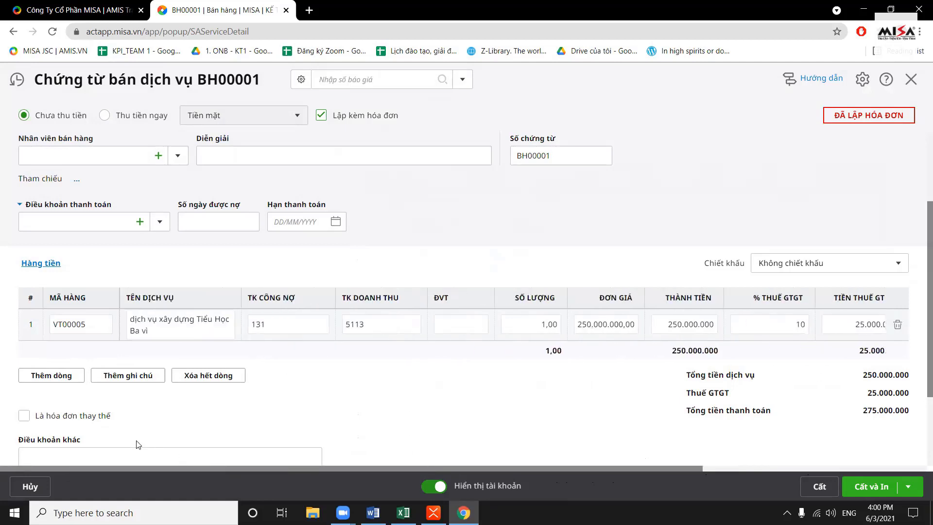
{"action": "left_click", "coordinate": [821, 487]}
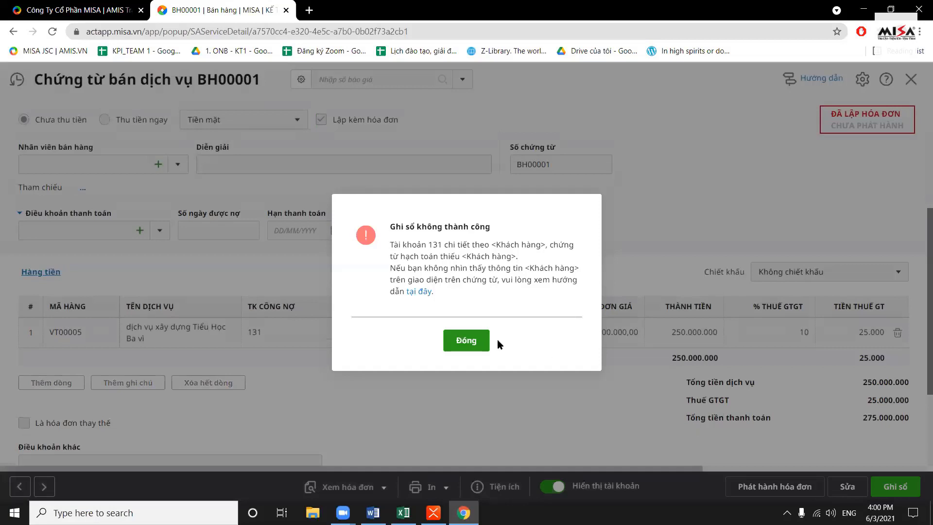
{"action": "left_click", "coordinate": [865, 471]}
{"action": "left_click", "coordinate": [847, 486]}
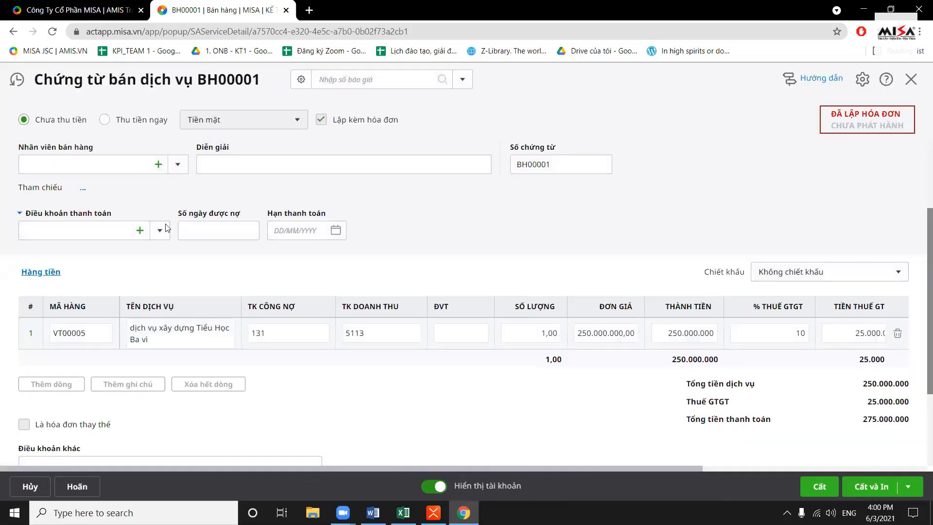
- Add customer CÔNG TY TNHH HANOIHUB VIET NAM by its tax code, then save and close BH00001
{"action": "left_click", "coordinate": [165, 168]}
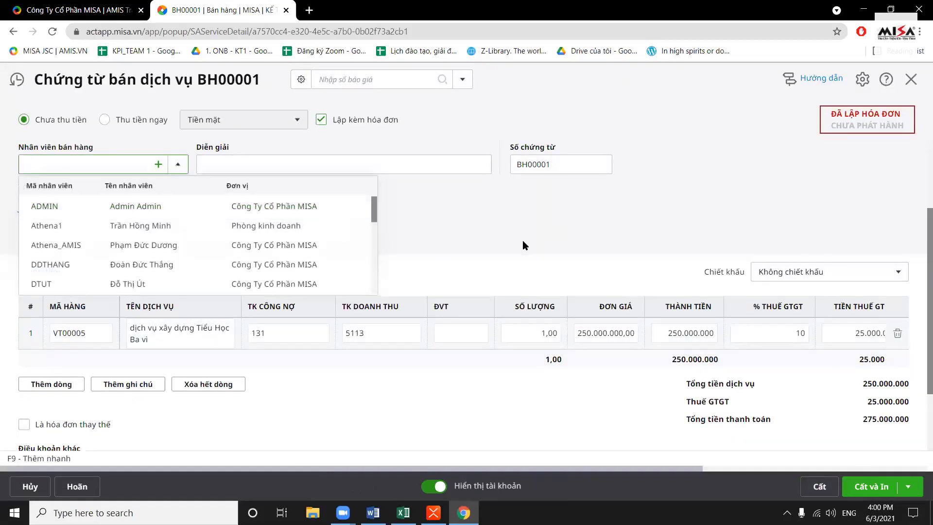
{"action": "scroll", "coordinate": [333, 224], "scroll_direction": "up", "scroll_amount": 1}
{"action": "left_click", "coordinate": [165, 152]}
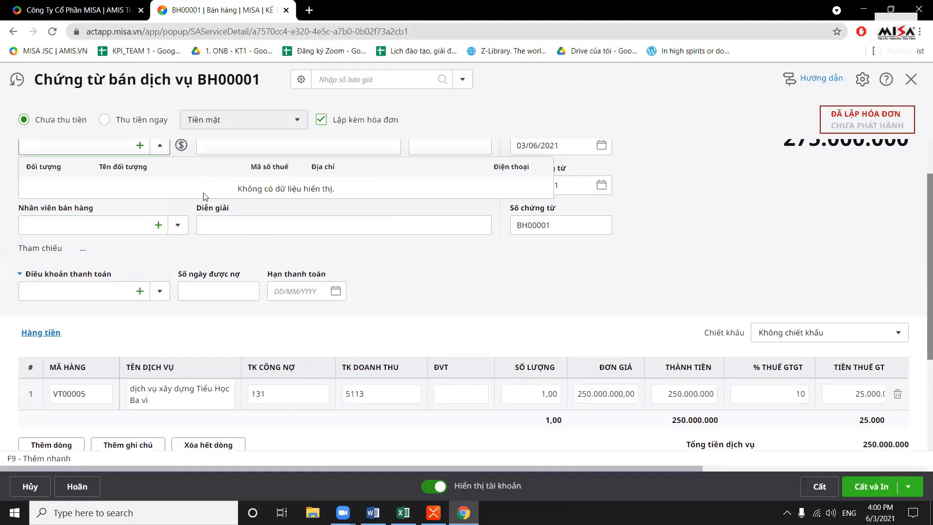
{"action": "scroll", "coordinate": [141, 166], "scroll_direction": "up", "scroll_amount": 1}
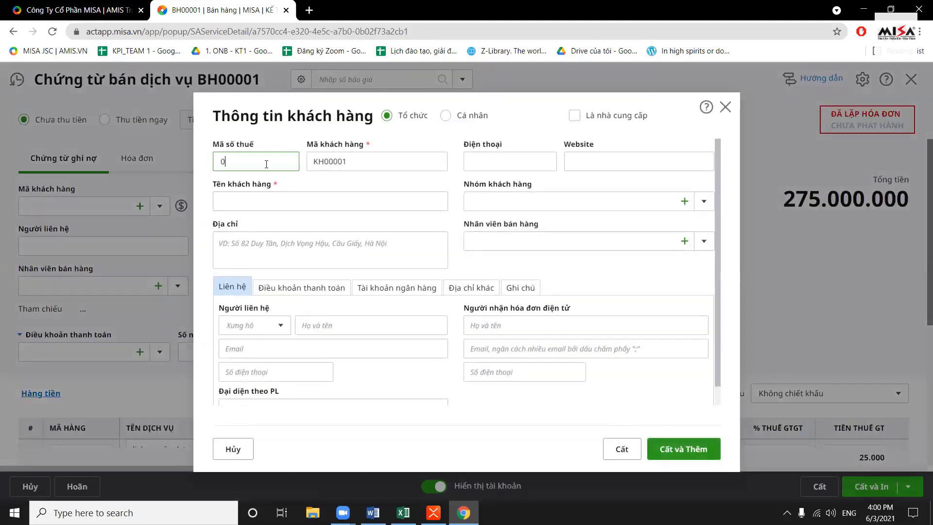
{"action": "type", "text": "107878799"}
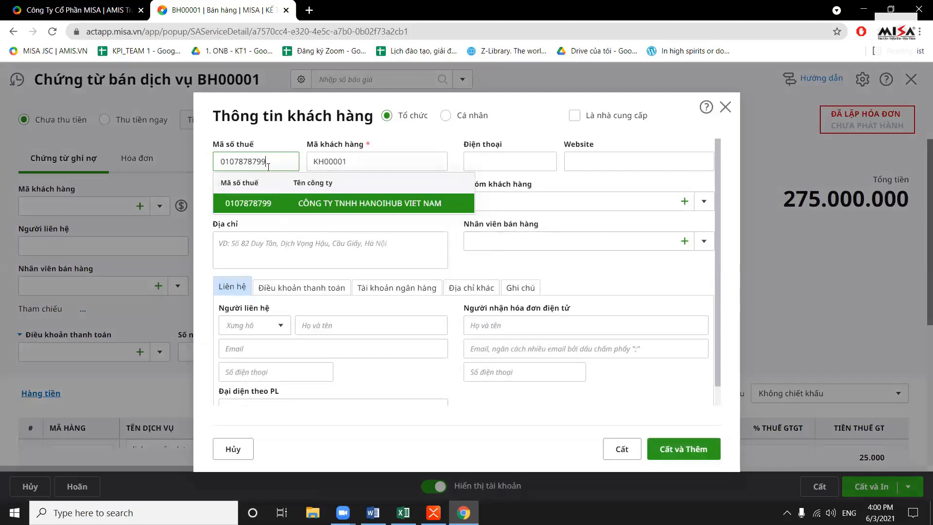
{"action": "left_click", "coordinate": [287, 204]}
{"action": "left_click", "coordinate": [622, 447]}
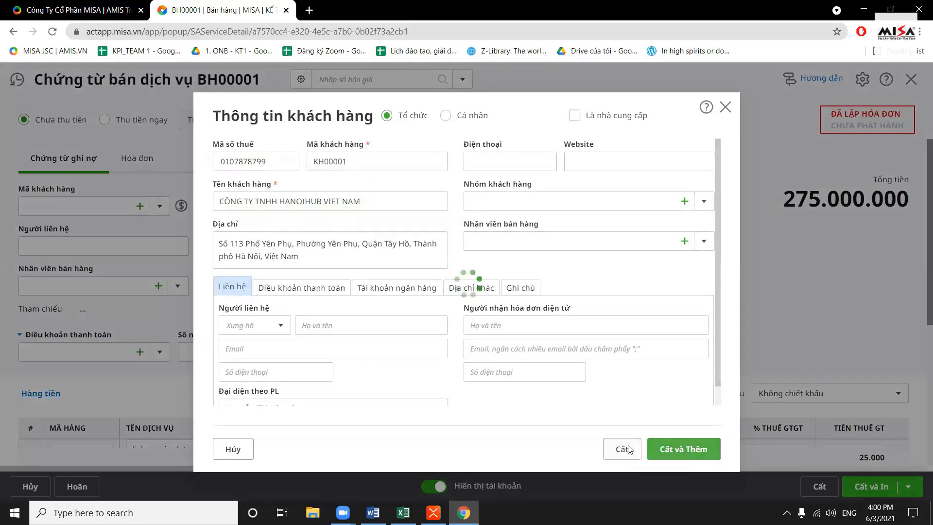
{"action": "scroll", "coordinate": [738, 310], "scroll_direction": "down", "scroll_amount": 2}
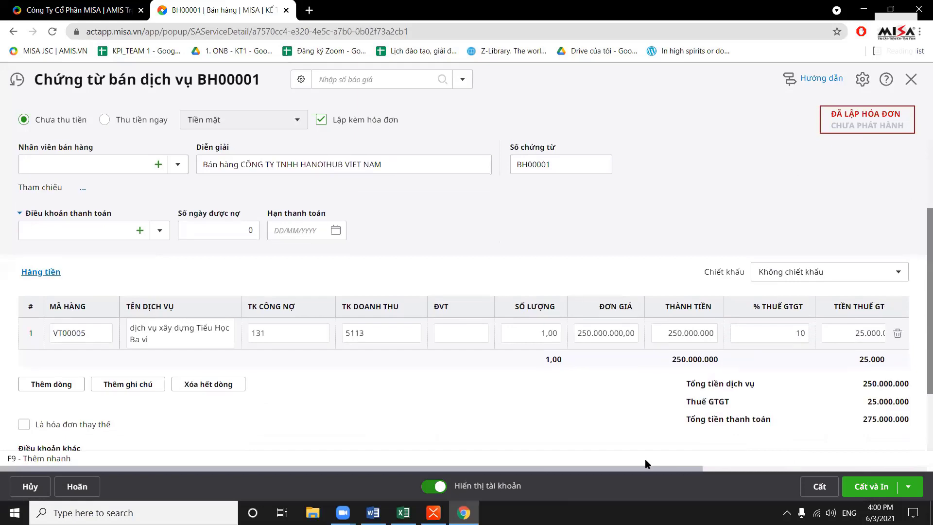
{"action": "left_click_drag", "start_coordinate": [650, 469], "coordinate": [763, 474]}
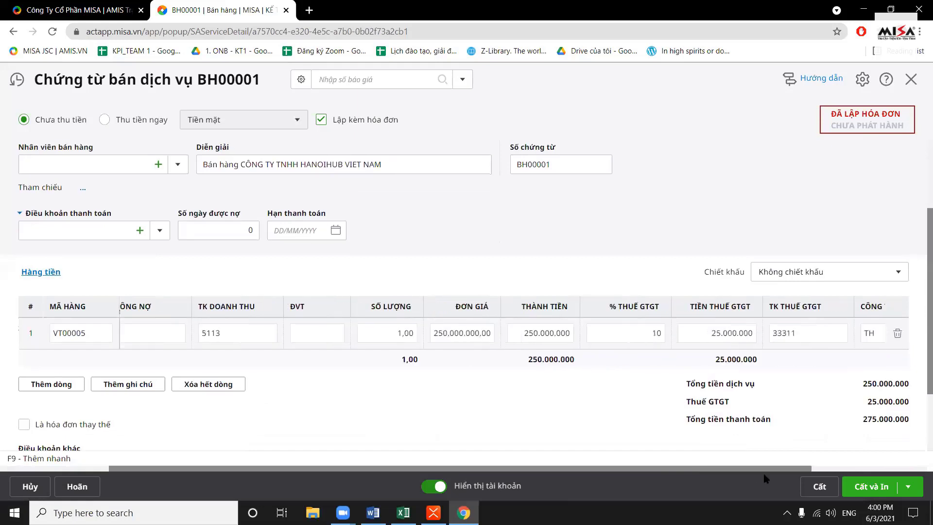
{"action": "left_click", "coordinate": [819, 488]}
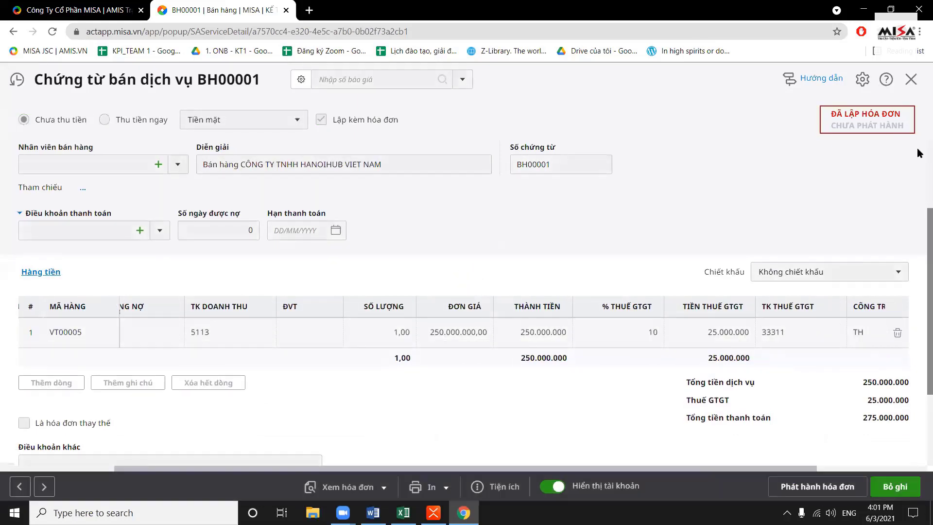
{"action": "left_click", "coordinate": [912, 80]}
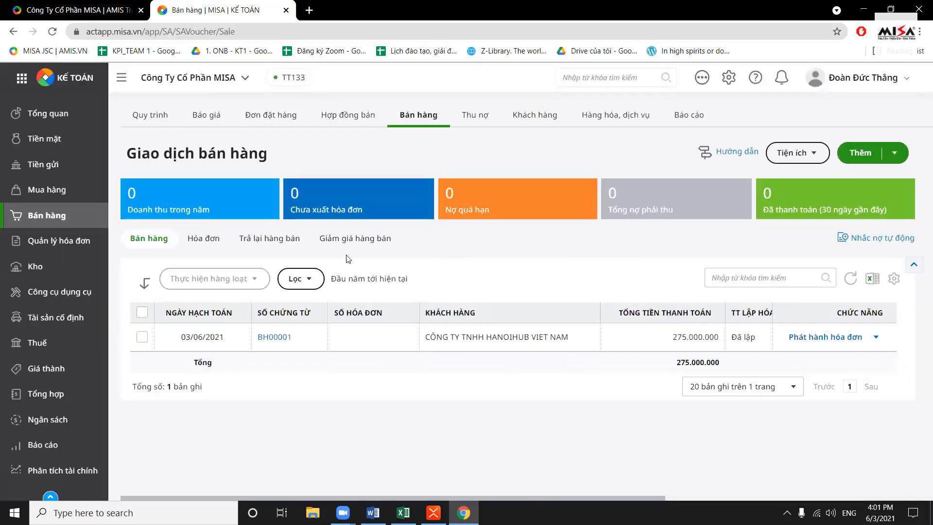
- Browse the sales reports and expand the reports-by-project group
{"action": "left_click", "coordinate": [694, 120]}
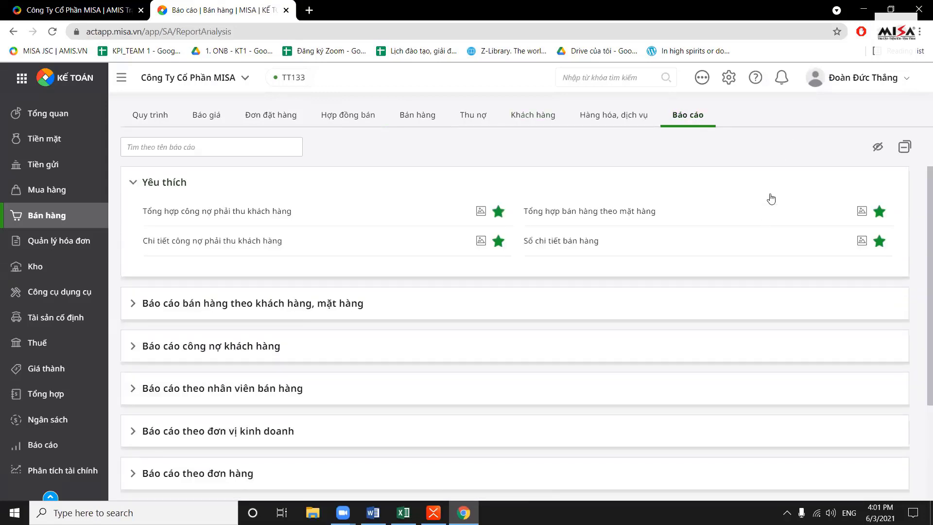
{"action": "scroll", "coordinate": [574, 275], "scroll_direction": "down", "scroll_amount": 3}
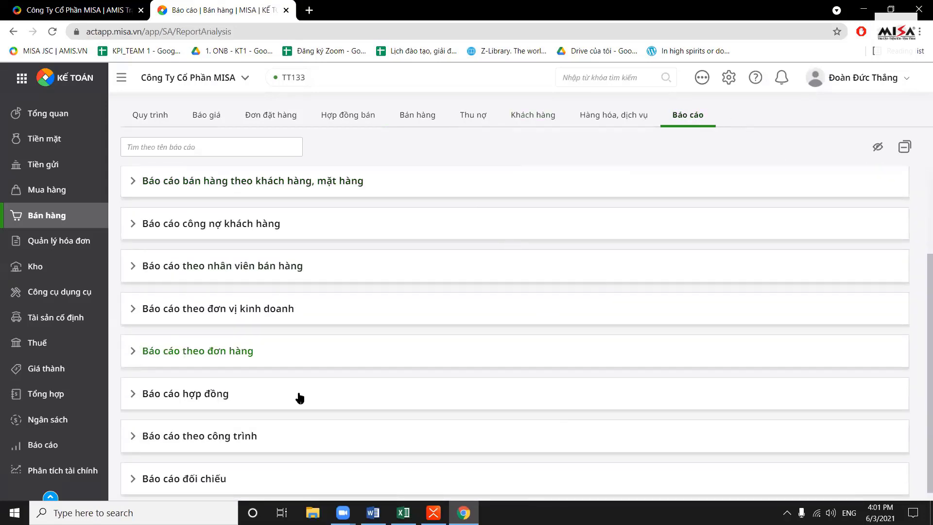
{"action": "left_click", "coordinate": [234, 431]}
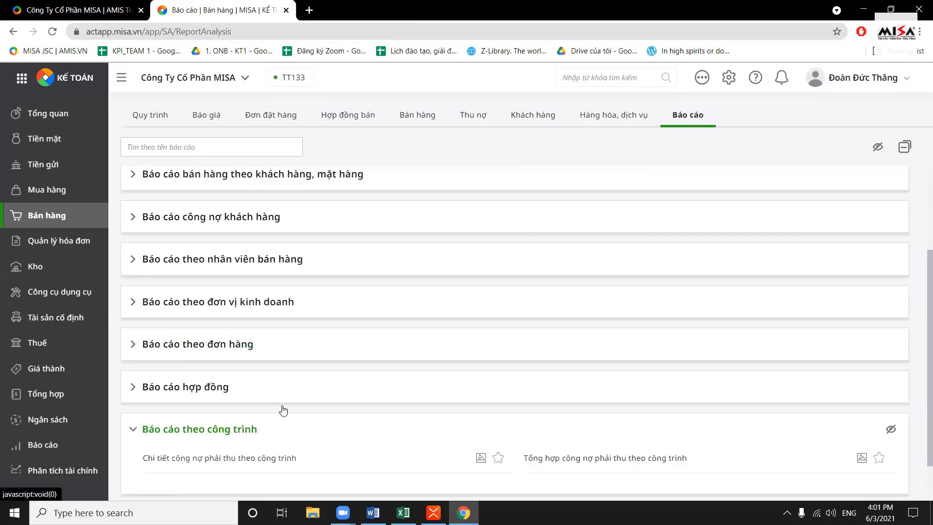
{"action": "scroll", "coordinate": [292, 413], "scroll_direction": "down", "scroll_amount": 2}
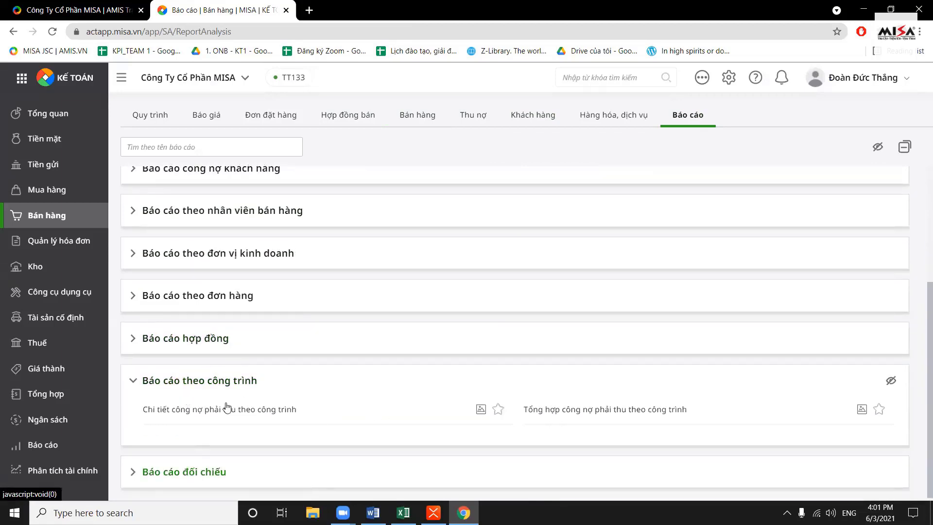
{"action": "scroll", "coordinate": [242, 367], "scroll_direction": "up", "scroll_amount": 1}
{"action": "scroll", "coordinate": [242, 367], "scroll_direction": "up", "scroll_amount": 1}
- Open Báo cáo tổng hợp lãi lỗ theo công trình under the Giá thành công trình reports
{"action": "left_click", "coordinate": [46, 368]}
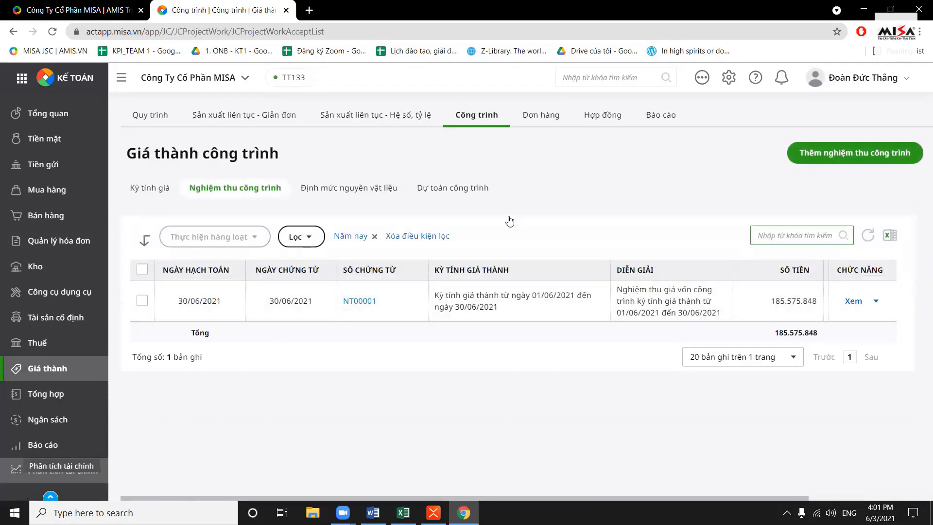
{"action": "left_click", "coordinate": [657, 116]}
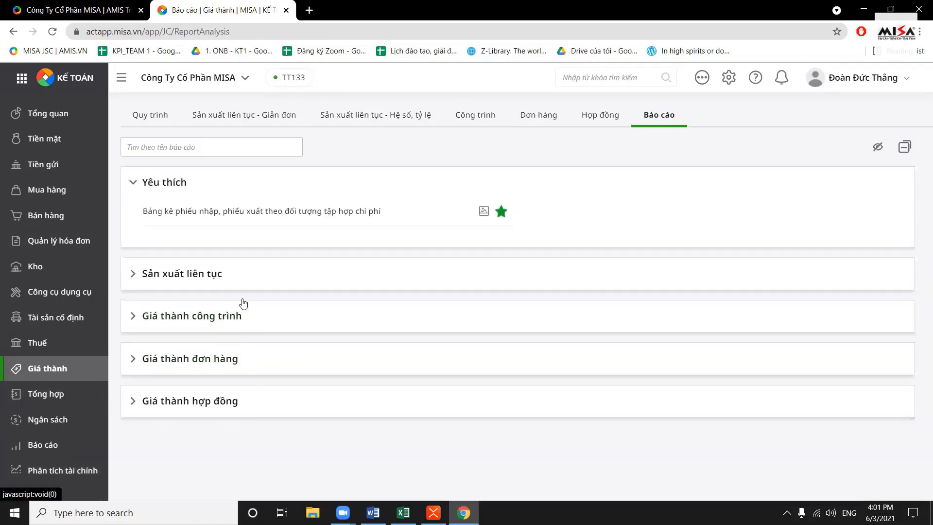
{"action": "left_click", "coordinate": [216, 318]}
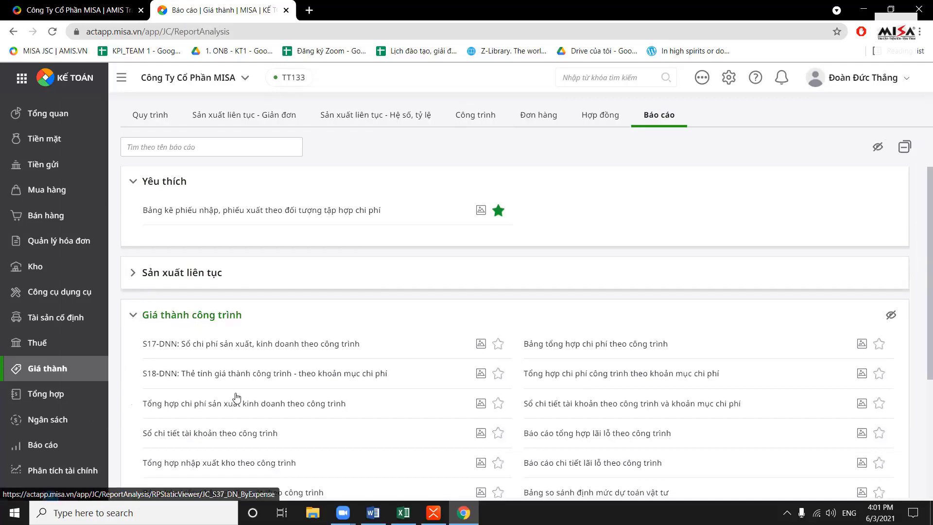
{"action": "scroll", "coordinate": [552, 292], "scroll_direction": "down", "scroll_amount": 3}
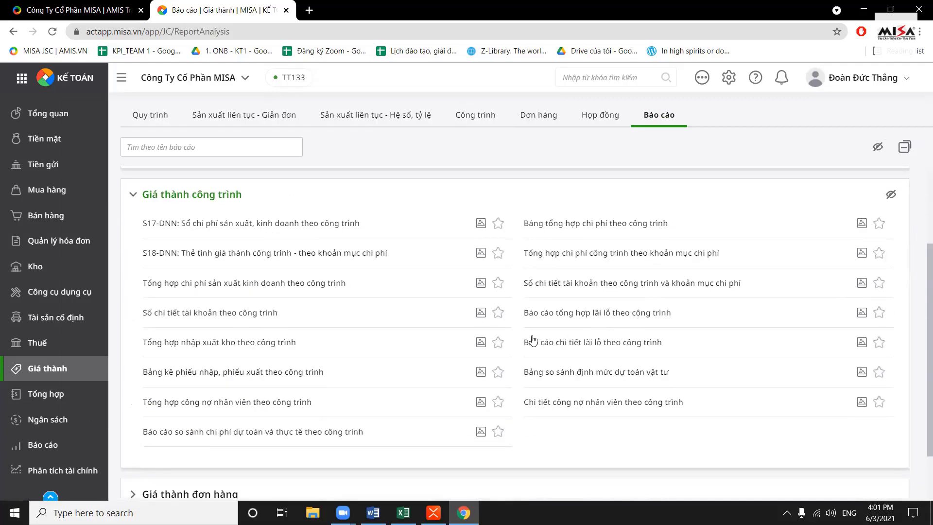
{"action": "left_click", "coordinate": [596, 314]}
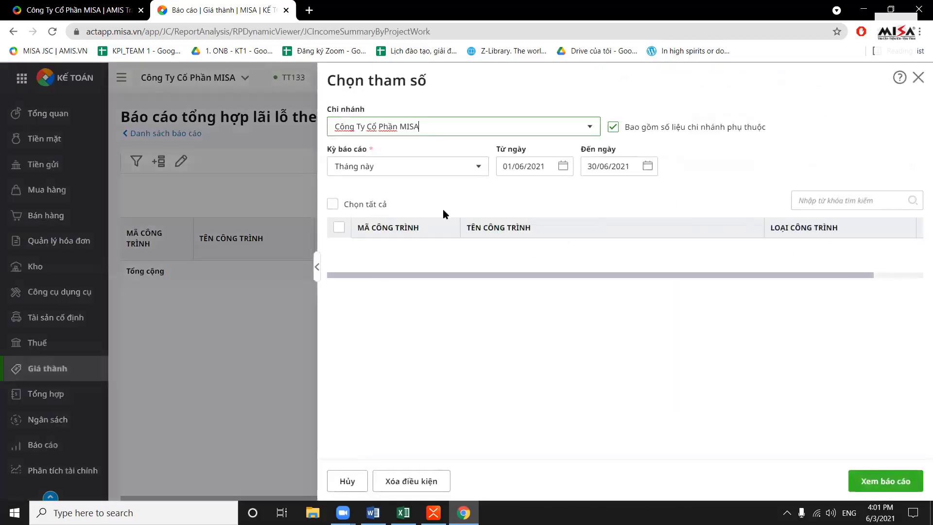
- Run the profit-and-loss report for projects TH and UYBAN
{"action": "left_click", "coordinate": [339, 249]}
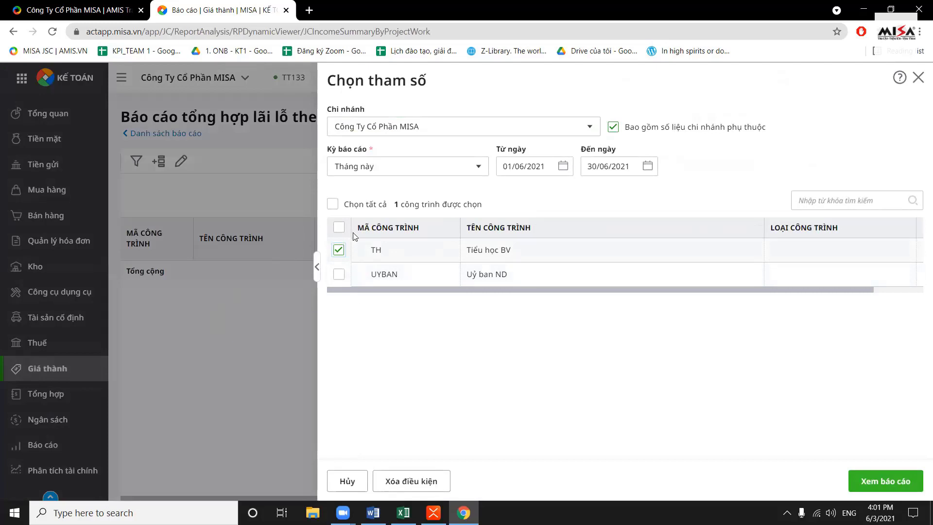
{"action": "left_click", "coordinate": [339, 274]}
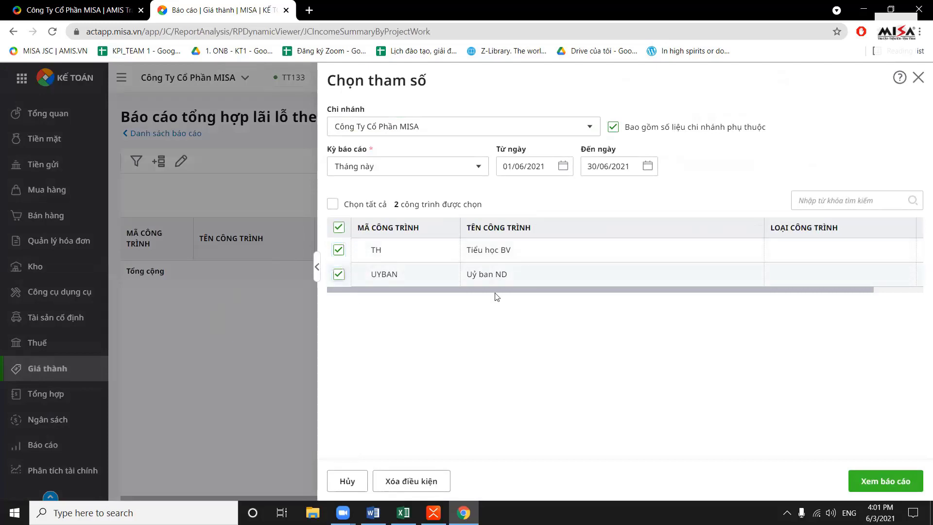
{"action": "left_click", "coordinate": [891, 482]}
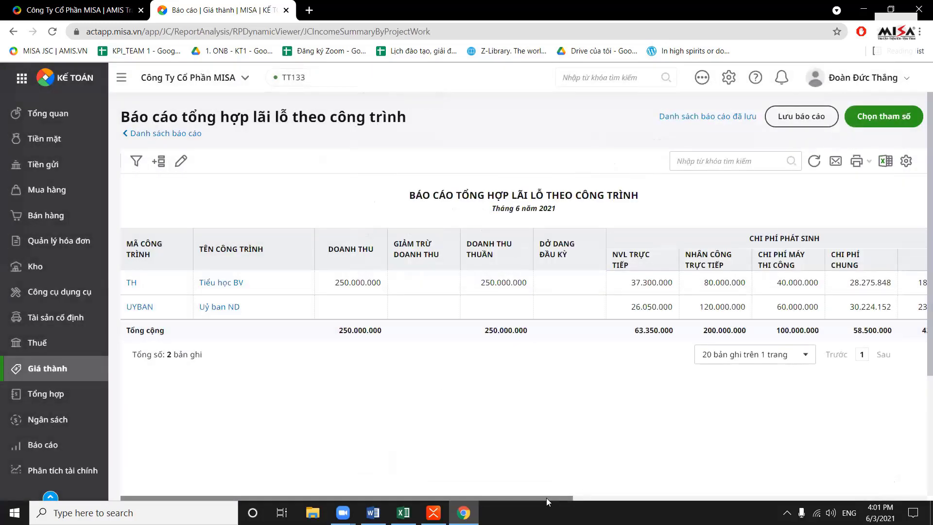
- Review TH's revenue 250.000.000, cost of goods sold 185.575.848, profit 64.424.152 and margin
{"action": "left_click_drag", "start_coordinate": [329, 286], "coordinate": [370, 282]}
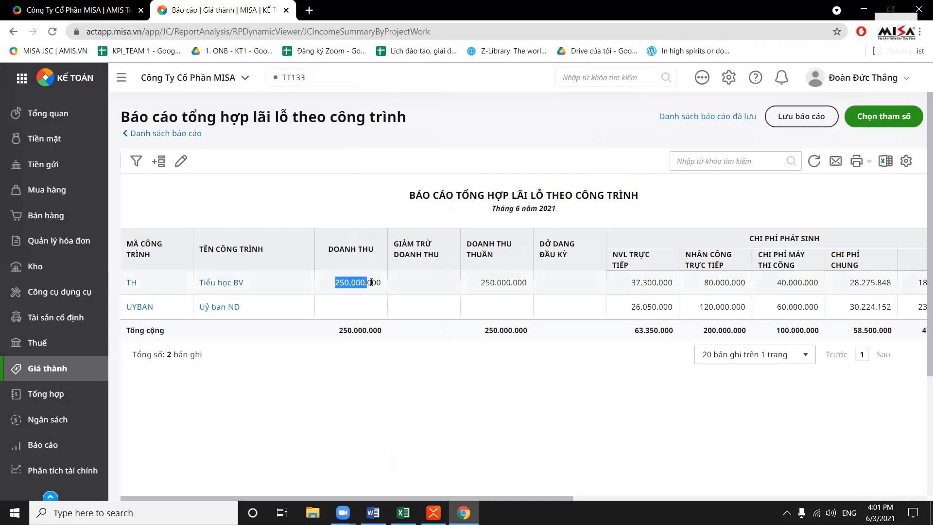
{"action": "left_click", "coordinate": [492, 278]}
{"action": "left_click_drag", "start_coordinate": [487, 283], "coordinate": [528, 282]}
{"action": "left_click_drag", "start_coordinate": [537, 499], "coordinate": [689, 498]}
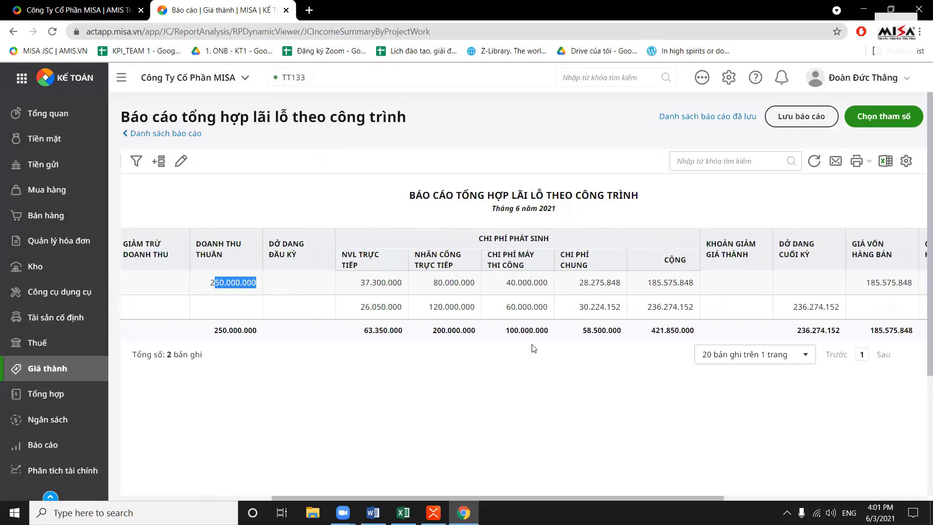
{"action": "left_click_drag", "start_coordinate": [344, 285], "coordinate": [696, 287]}
{"action": "left_click", "coordinate": [728, 304]}
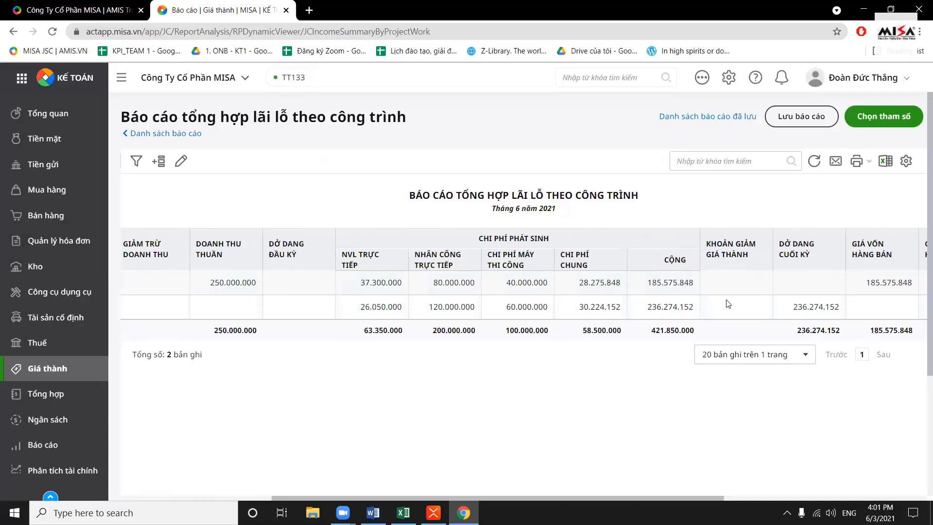
{"action": "left_click_drag", "start_coordinate": [632, 501], "coordinate": [769, 499]}
{"action": "left_click_drag", "start_coordinate": [616, 283], "coordinate": [663, 282]}
{"action": "left_click", "coordinate": [670, 287]}
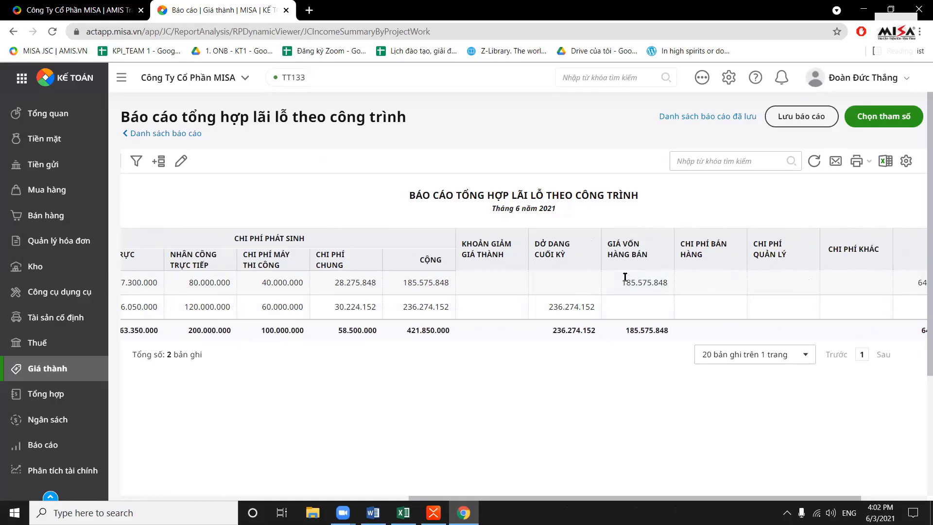
{"action": "double_click", "coordinate": [636, 282]}
{"action": "left_click", "coordinate": [746, 480]}
{"action": "left_click_drag", "start_coordinate": [698, 497], "coordinate": [835, 487]}
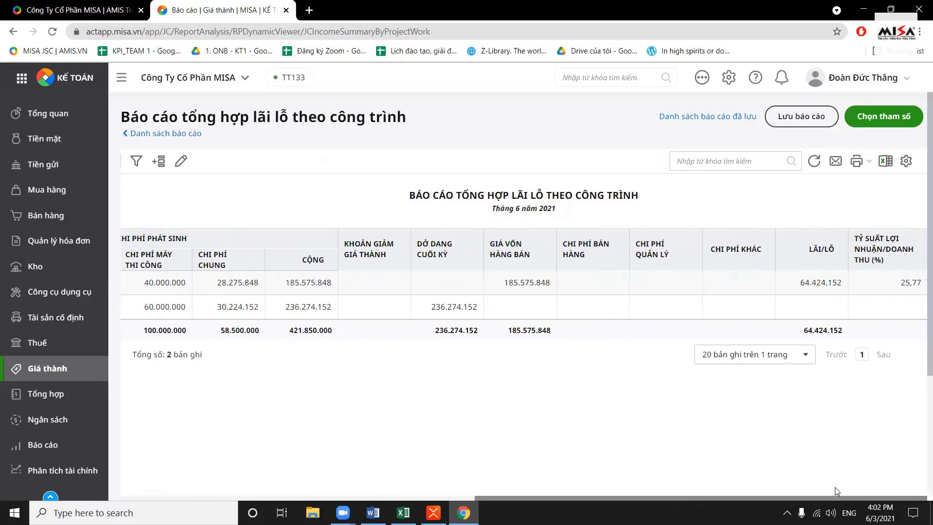
{"action": "double_click", "coordinate": [813, 284]}
{"action": "left_click_drag", "start_coordinate": [903, 283], "coordinate": [921, 284]}
{"action": "left_click", "coordinate": [899, 291]}
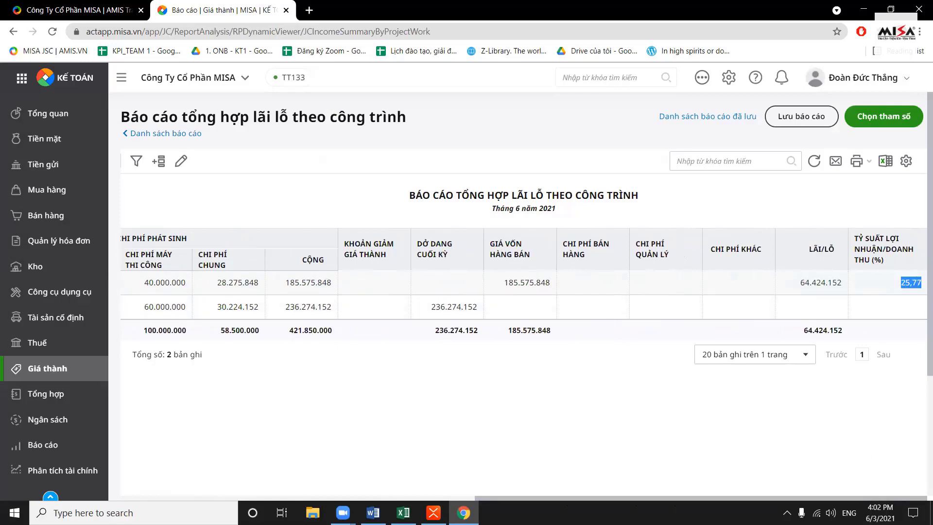
- Review UYBAN's costs and 236.274.152 closing work in progress, then return to the costing reports
{"action": "left_click_drag", "start_coordinate": [735, 500], "coordinate": [275, 497]}
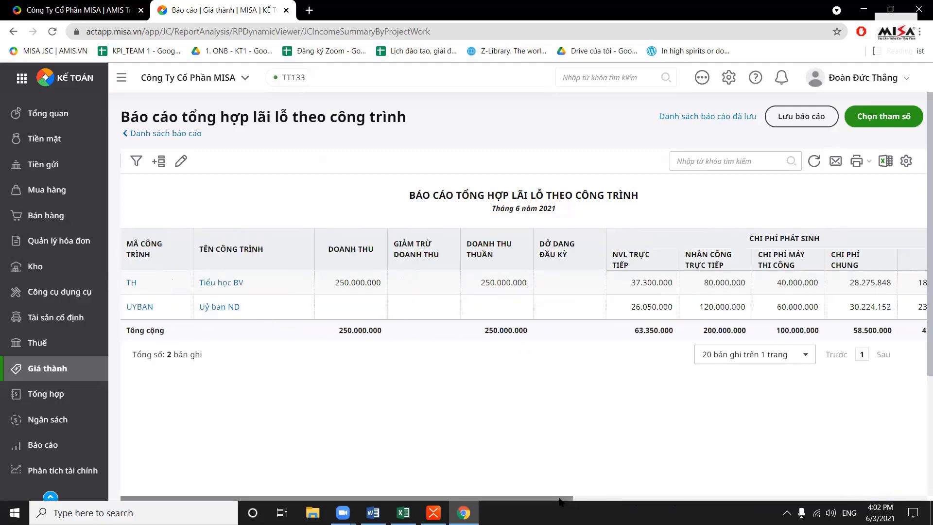
{"action": "left_click_drag", "start_coordinate": [560, 500], "coordinate": [736, 500]}
{"action": "left_click_drag", "start_coordinate": [319, 306], "coordinate": [634, 308]}
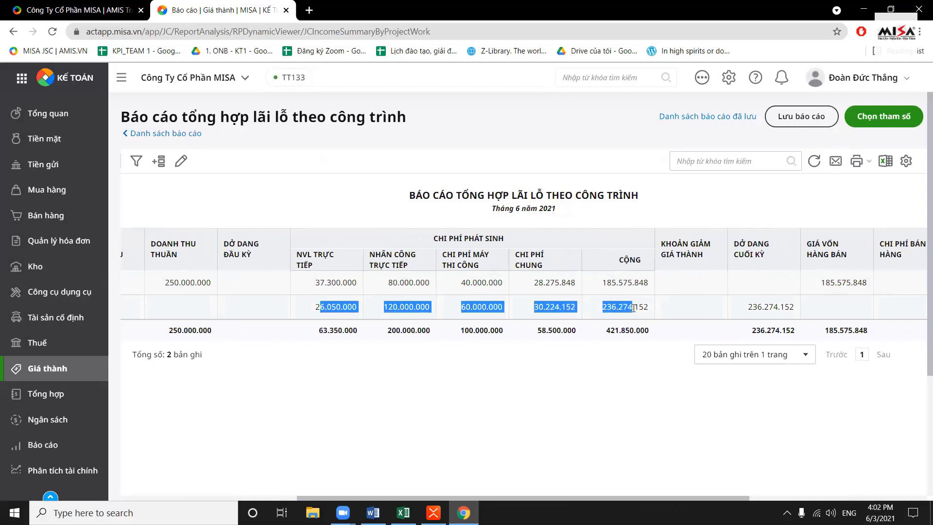
{"action": "left_click", "coordinate": [633, 308]}
{"action": "left_click_drag", "start_coordinate": [678, 498], "coordinate": [808, 497]}
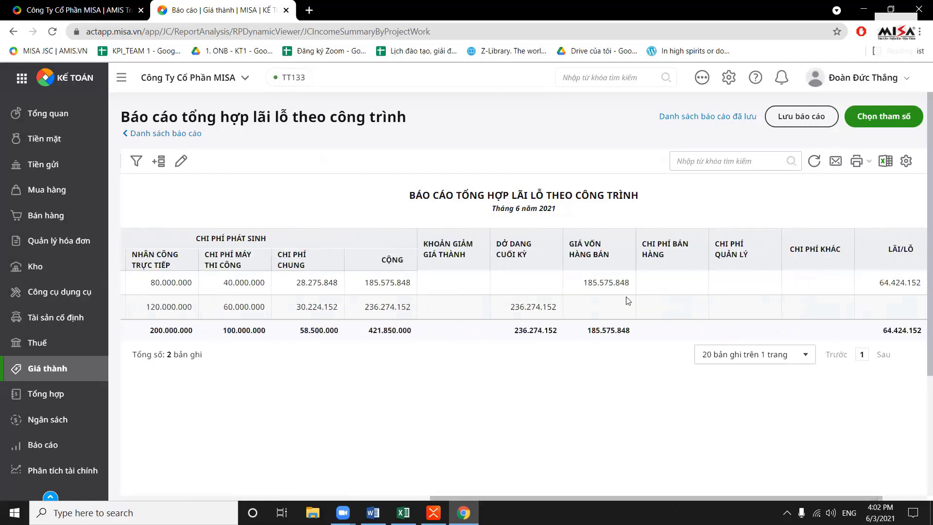
{"action": "left_click_drag", "start_coordinate": [607, 283], "coordinate": [597, 312]}
{"action": "left_click", "coordinate": [597, 312]}
{"action": "left_click_drag", "start_coordinate": [509, 308], "coordinate": [554, 308]}
{"action": "left_click", "coordinate": [559, 312]}
{"action": "left_click_drag", "start_coordinate": [625, 500], "coordinate": [670, 498]}
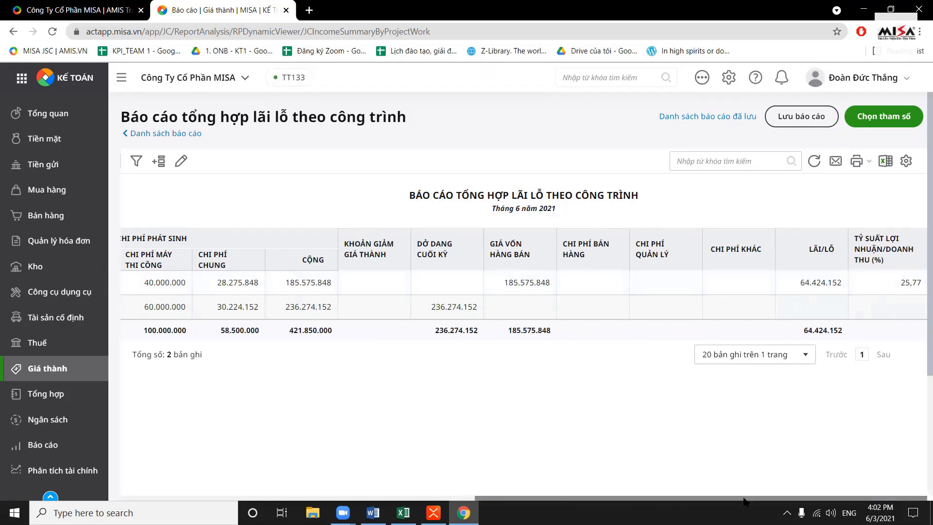
{"action": "left_click_drag", "start_coordinate": [766, 498], "coordinate": [312, 467]}
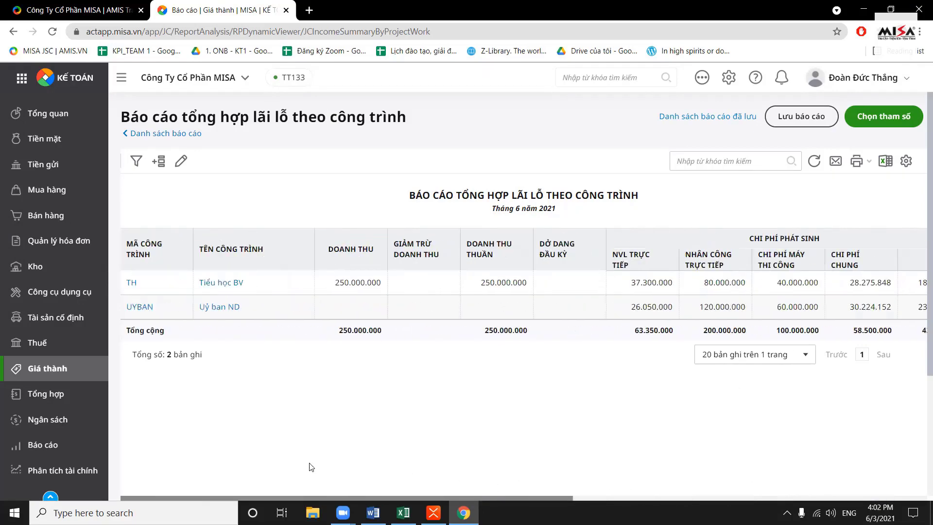
{"action": "left_click", "coordinate": [146, 133]}
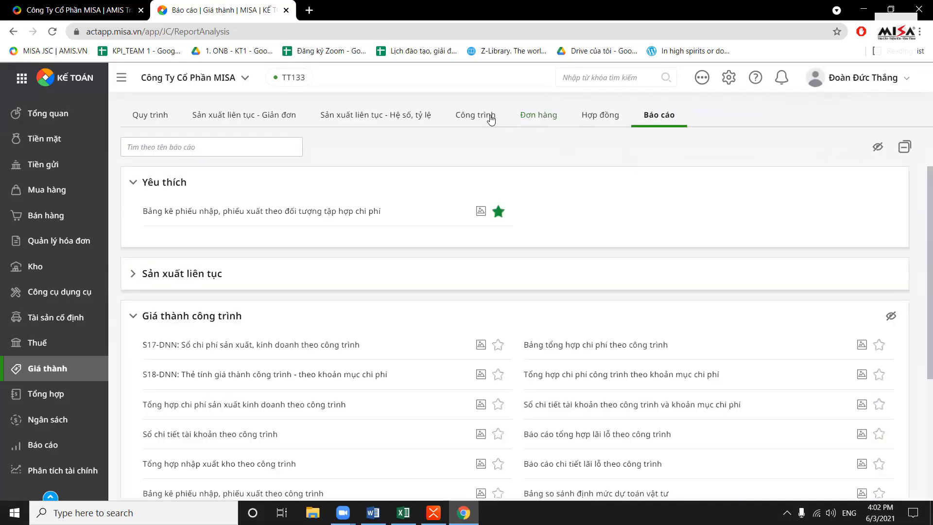
{"action": "left_click", "coordinate": [490, 115]}
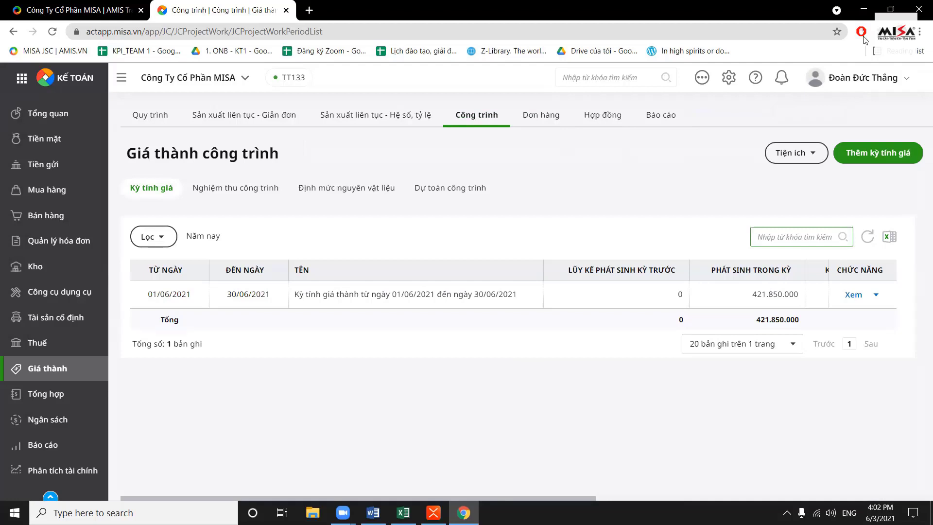
{"action": "left_click", "coordinate": [485, 388]}
{"action": "left_click_drag", "start_coordinate": [520, 498], "coordinate": [487, 479]}
{"action": "left_click_drag", "start_coordinate": [382, 295], "coordinate": [515, 294]}
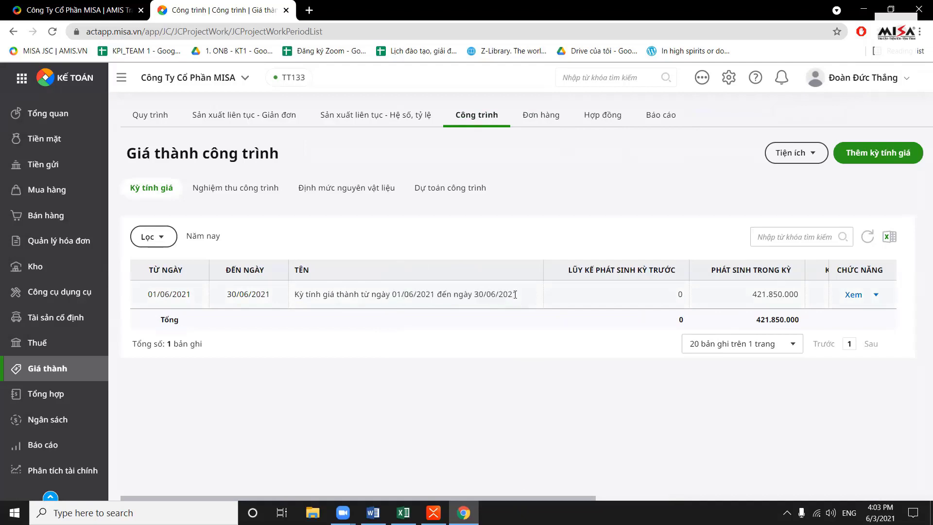
{"action": "left_click_drag", "start_coordinate": [378, 296], "coordinate": [430, 296]}
{"action": "left_click_drag", "start_coordinate": [523, 296], "coordinate": [382, 296]}
{"action": "left_click", "coordinate": [876, 295]}
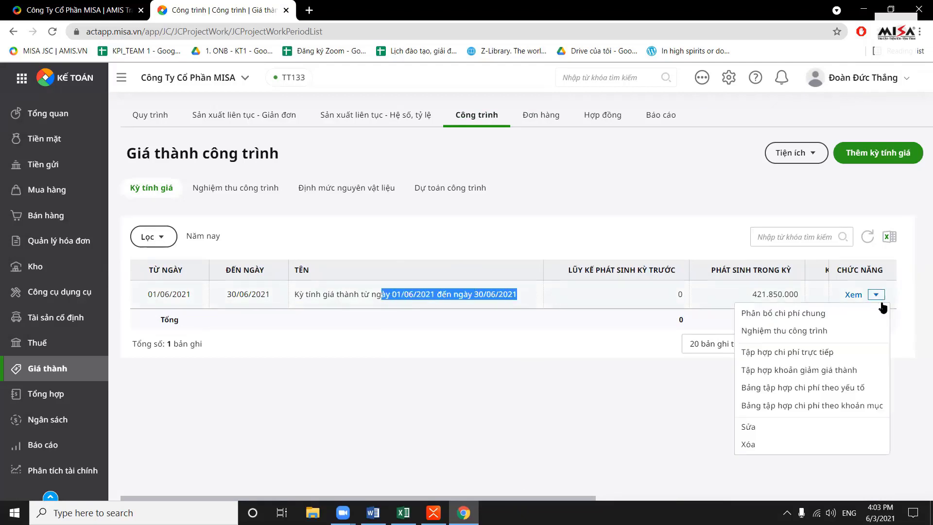
{"action": "left_click", "coordinate": [513, 377]}
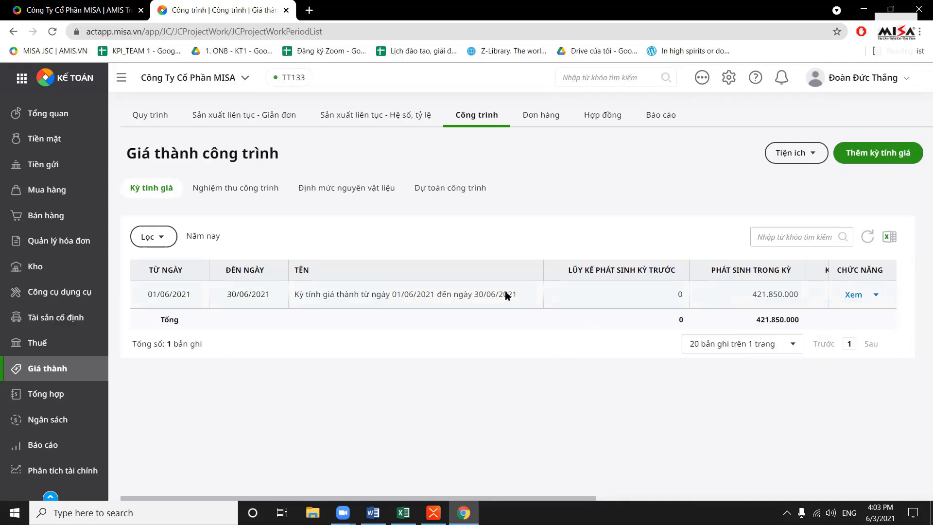
{"action": "left_click", "coordinate": [876, 295]}
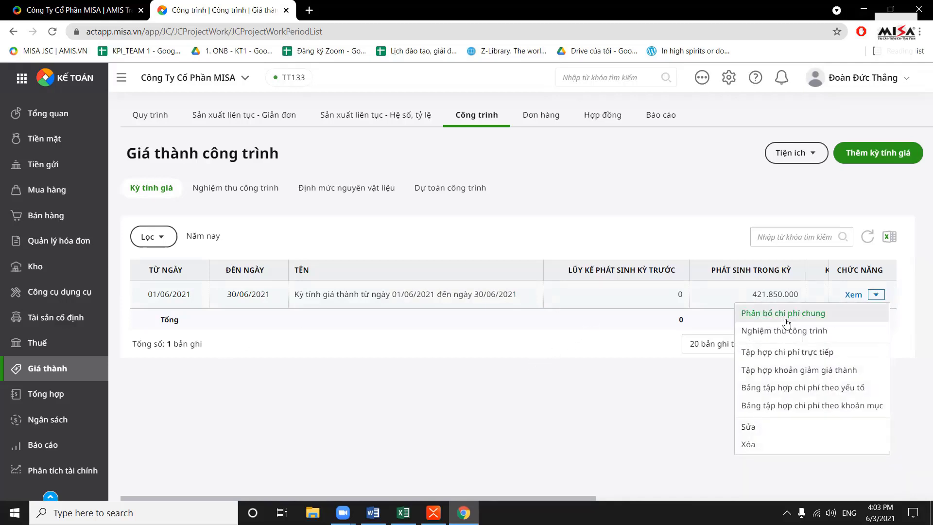
{"action": "left_click", "coordinate": [509, 350]}
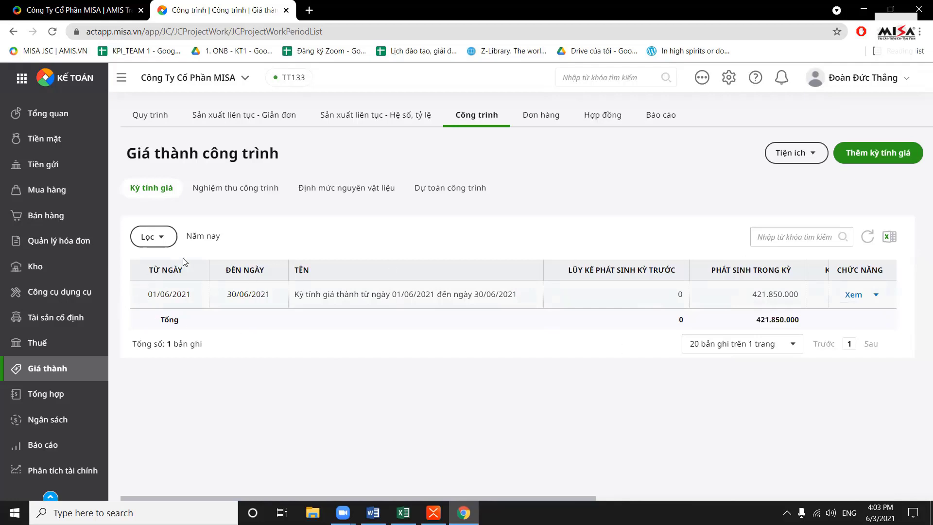
{"action": "left_click", "coordinate": [877, 295]}
{"action": "left_click", "coordinate": [457, 341]}
{"action": "left_click_drag", "start_coordinate": [152, 294], "coordinate": [604, 329]}
{"action": "left_click", "coordinate": [626, 361]}
{"action": "left_click_drag", "start_coordinate": [538, 499], "coordinate": [437, 460]}
- Add and save a costing period 01/07/2021–31/07/2021 loading projects TH and UYBAN
{"action": "left_click", "coordinate": [878, 153]}
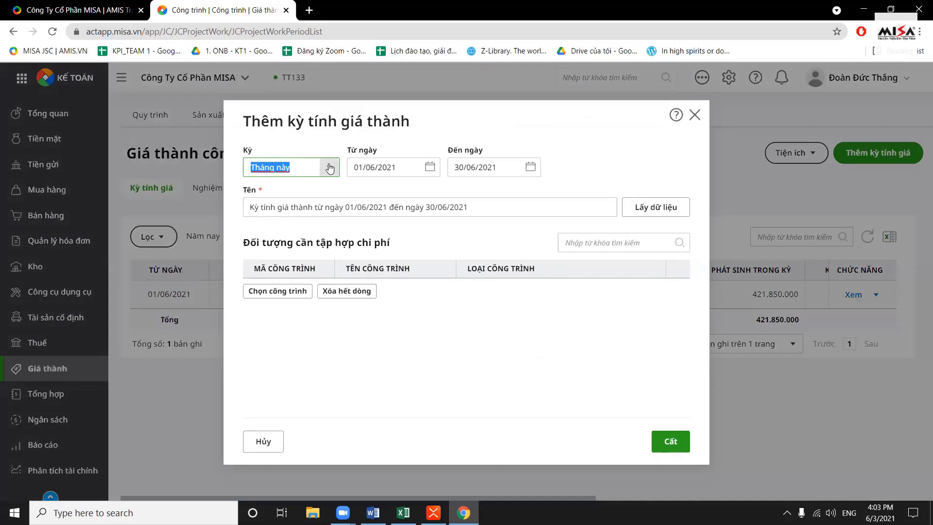
{"action": "left_click", "coordinate": [329, 168]}
{"action": "left_click", "coordinate": [391, 166]}
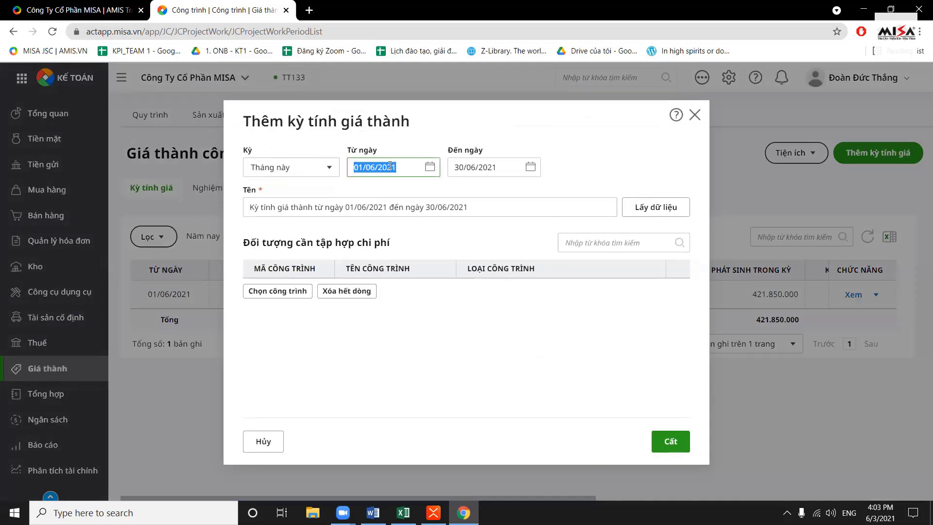
{"action": "type", "text": "01/"}
{"action": "type", "text": "07/2021"}
{"action": "key", "text": "Tab"}
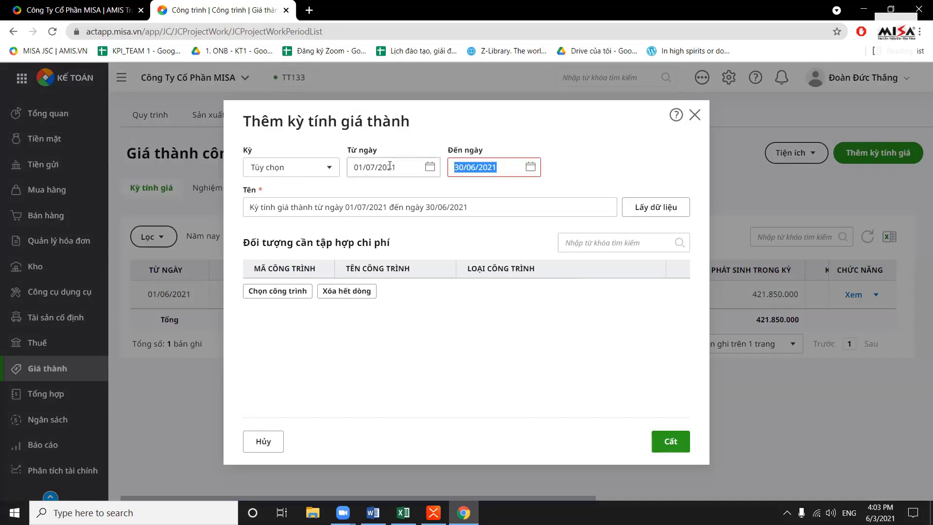
{"action": "type", "text": "31/07/2021"}
{"action": "key", "text": "Tab"}
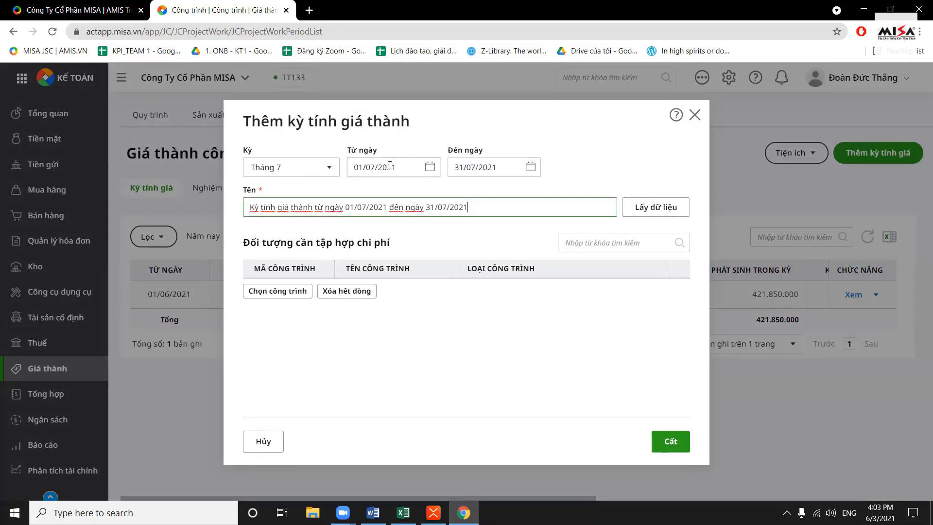
{"action": "left_click", "coordinate": [656, 207]}
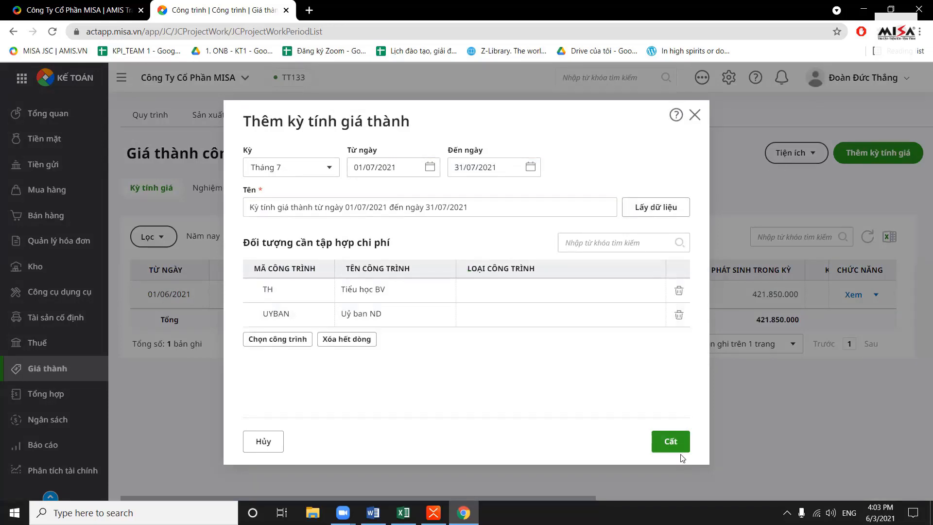
{"action": "left_click", "coordinate": [670, 441]}
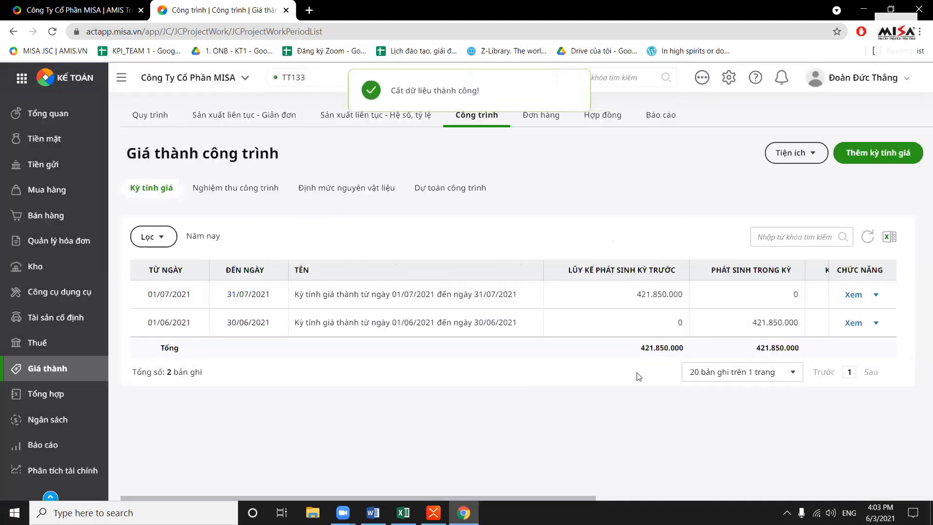
- Check the July row's 421.850.000 carried-forward cost and 236.274.152 unaccepted amount
{"action": "left_click_drag", "start_coordinate": [525, 498], "coordinate": [855, 423]}
{"action": "double_click", "coordinate": [578, 296]}
{"action": "double_click", "coordinate": [700, 293]}
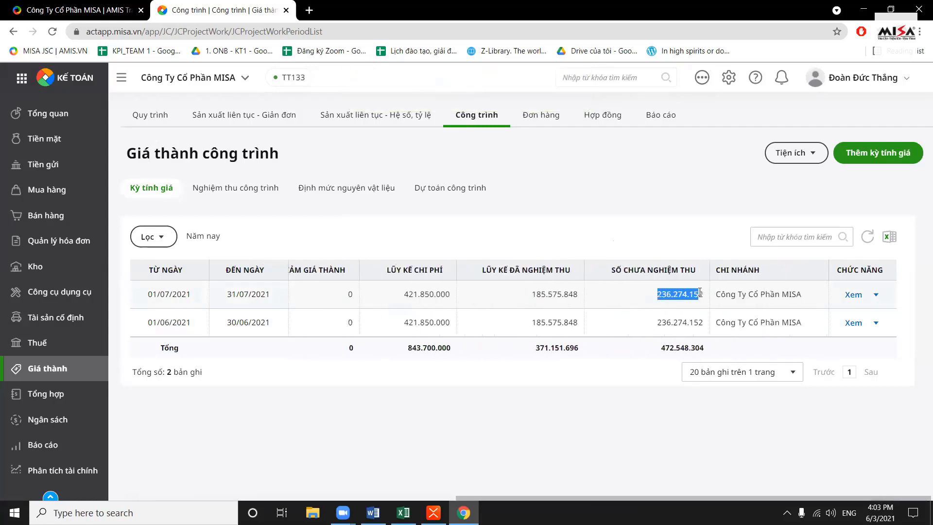
{"action": "left_click_drag", "start_coordinate": [647, 298], "coordinate": [706, 297]}
{"action": "left_click_drag", "start_coordinate": [514, 498], "coordinate": [180, 498]}
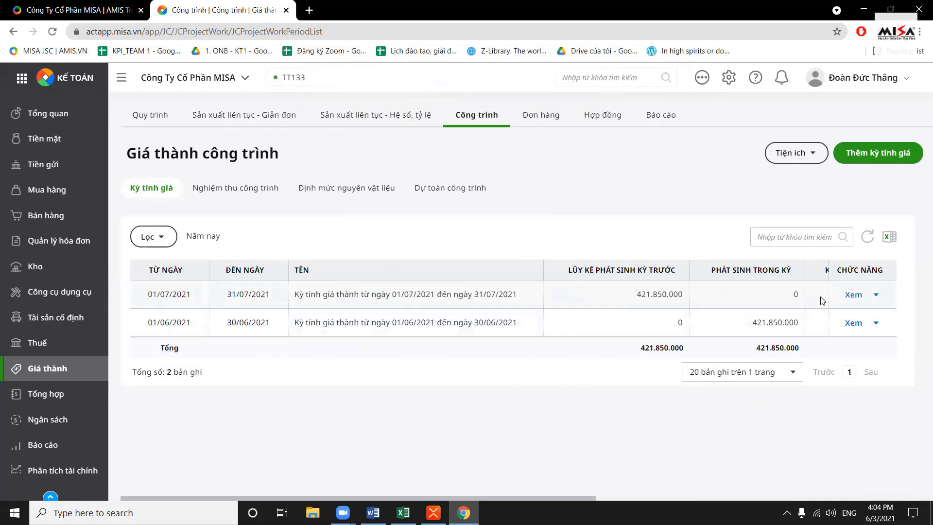
- Start a new project acceptance, keeping the July costing period
{"action": "left_click", "coordinate": [256, 200]}
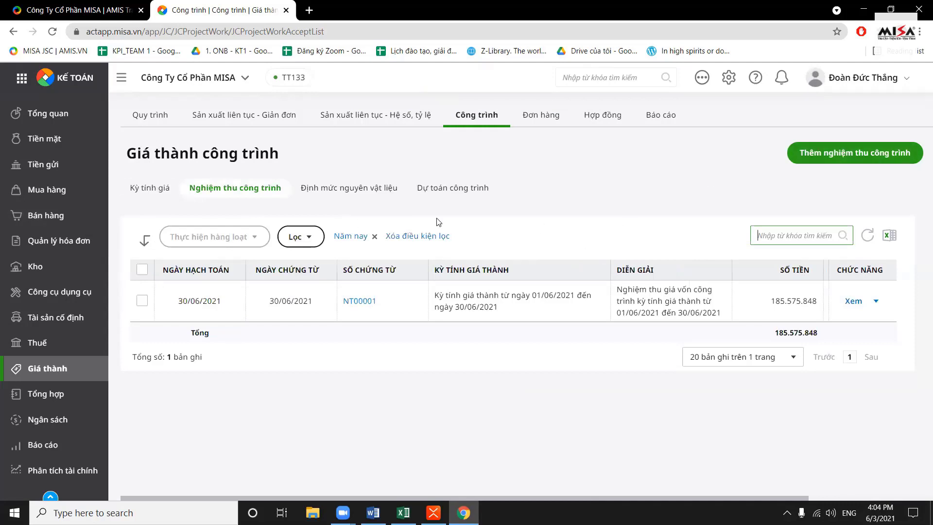
{"action": "left_click", "coordinate": [850, 150]}
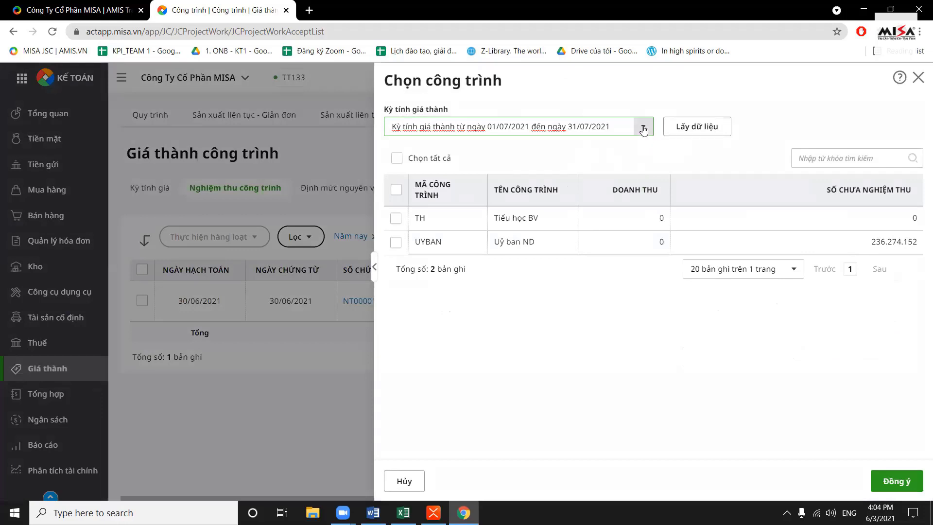
{"action": "left_click", "coordinate": [644, 129]}
{"action": "left_click", "coordinate": [660, 127]}
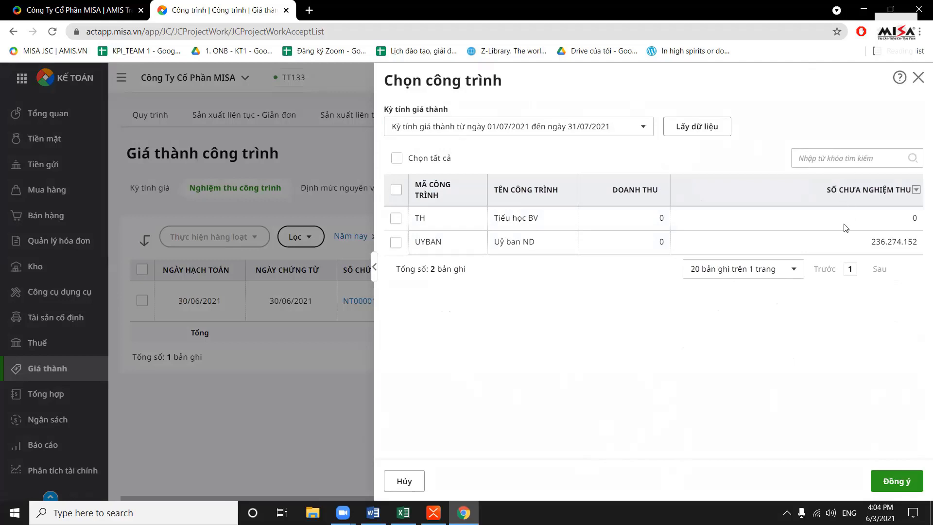
- Select UYBAN with its 236.274.152 unaccepted amount and create acceptance voucher NT00002
{"action": "double_click", "coordinate": [905, 242]}
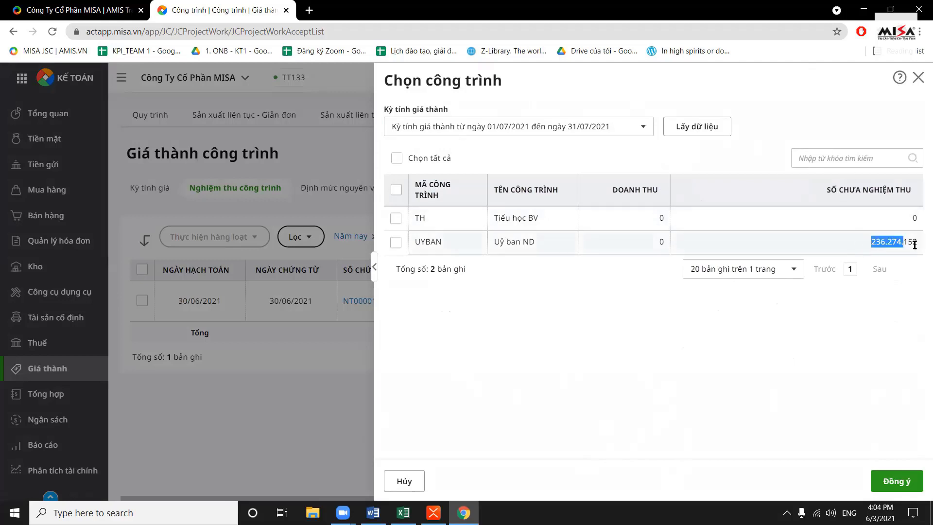
{"action": "left_click", "coordinate": [861, 250]}
{"action": "double_click", "coordinate": [875, 243]}
{"action": "left_click", "coordinate": [867, 315]}
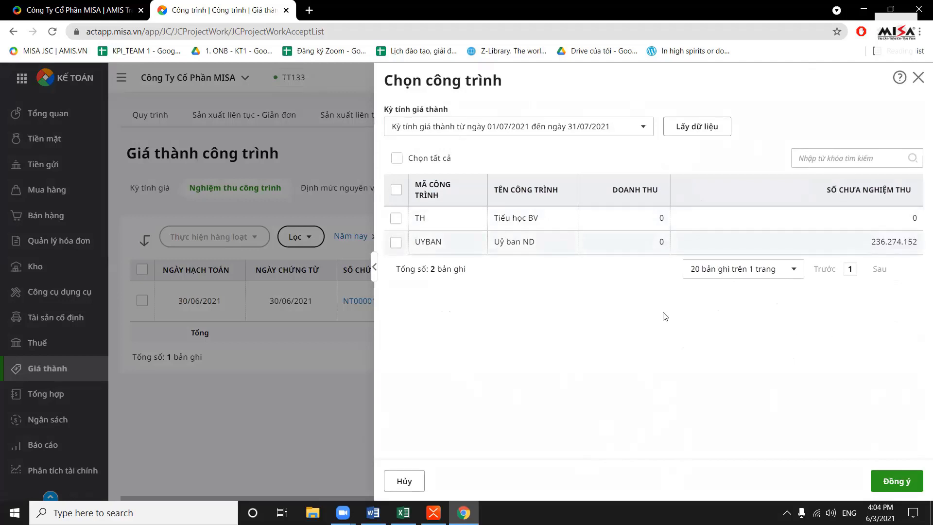
{"action": "left_click", "coordinate": [395, 243]}
{"action": "left_click", "coordinate": [896, 481]}
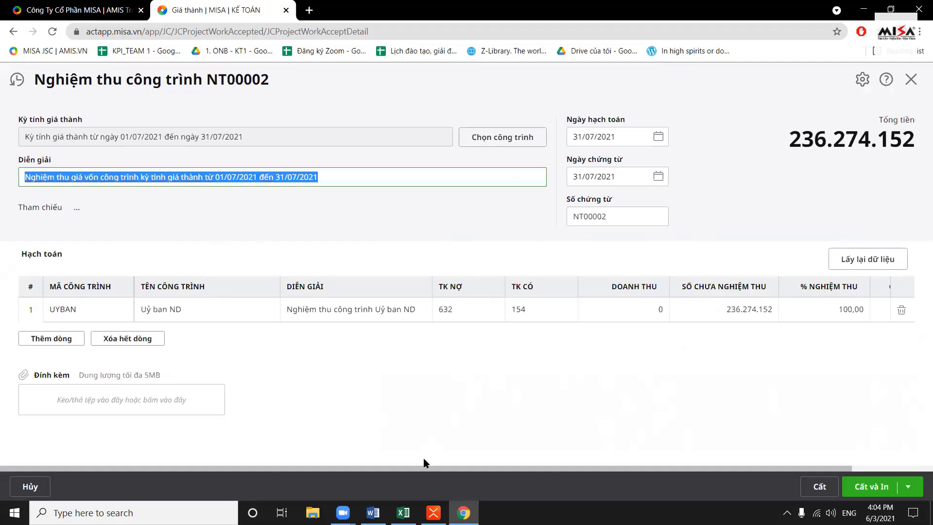
- Change the UYBAN row's acceptance percentage from 100,00 to 50
{"action": "scroll", "coordinate": [459, 461], "scroll_direction": "right", "scroll_amount": 2}
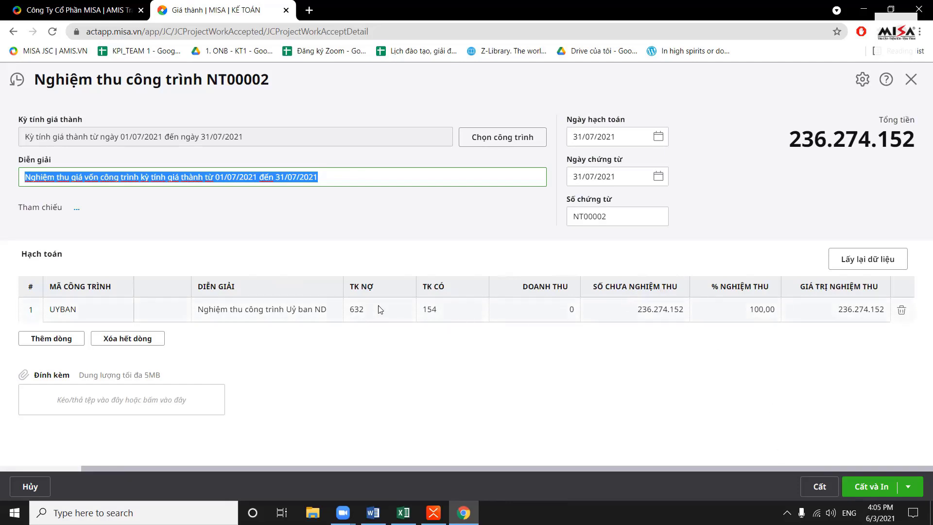
{"action": "left_click", "coordinate": [440, 307]}
{"action": "left_click_drag", "start_coordinate": [638, 309], "coordinate": [675, 307]}
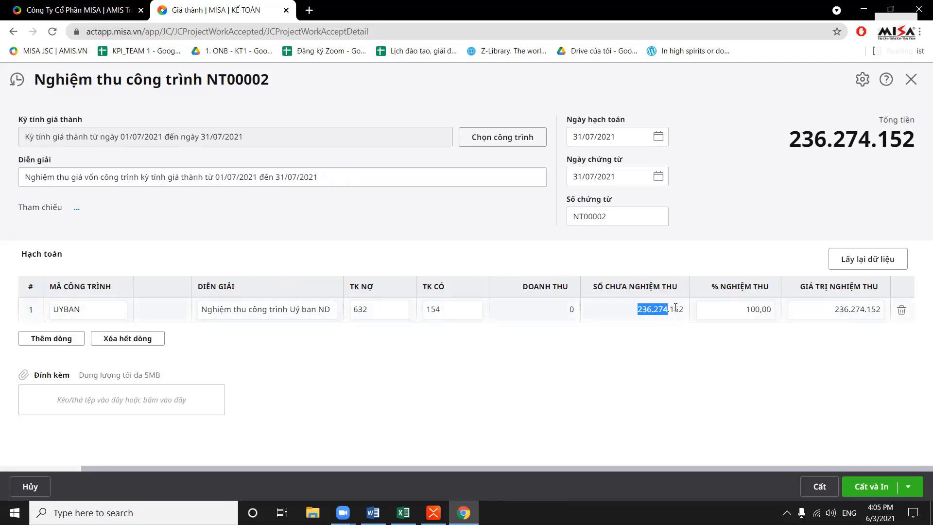
{"action": "left_click", "coordinate": [658, 337]}
{"action": "left_click_drag", "start_coordinate": [749, 311], "coordinate": [772, 311]}
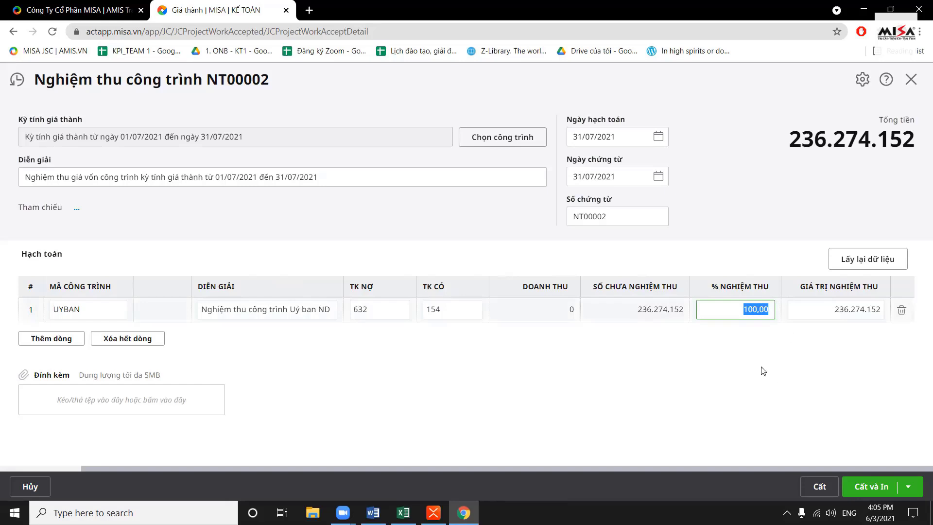
{"action": "type", "text": "50"}
{"action": "left_click", "coordinate": [712, 381]}
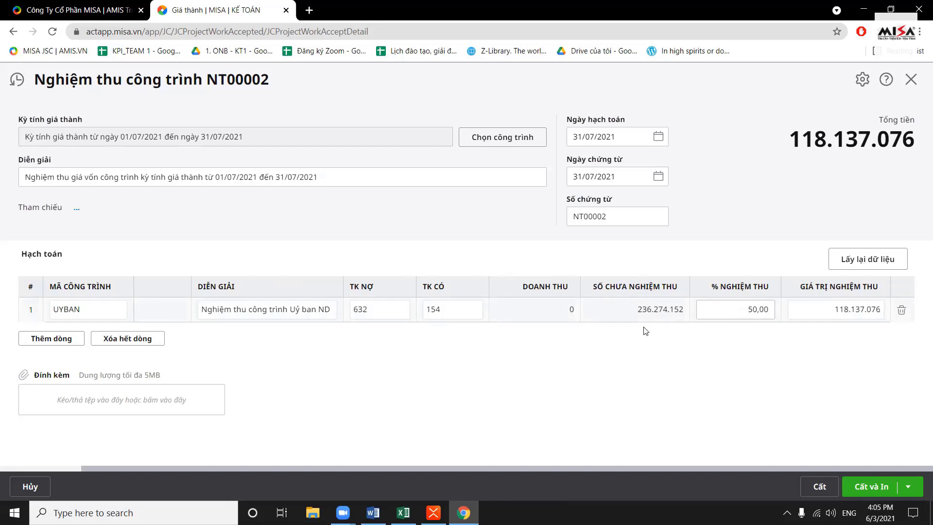
- Restore the acceptance percentage to 100,00, then close the NT00002 voucher without saving
{"action": "left_click_drag", "start_coordinate": [752, 311], "coordinate": [800, 310]}
{"action": "type", "text": "1"}
{"action": "left_click", "coordinate": [739, 350]}
{"action": "left_click_drag", "start_coordinate": [625, 313], "coordinate": [684, 309]}
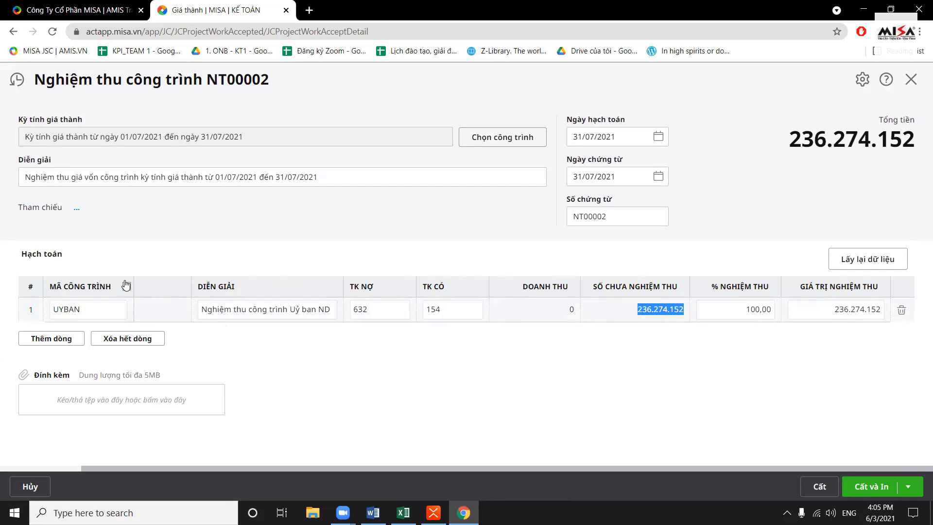
{"action": "left_click", "coordinate": [913, 79]}
{"action": "left_click", "coordinate": [507, 309]}
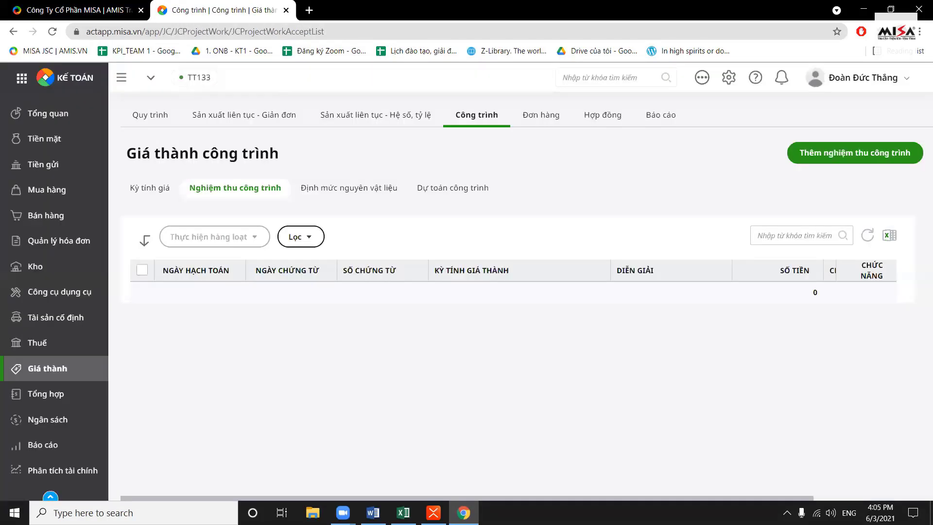
{"action": "key", "text": "alt+Tab"}
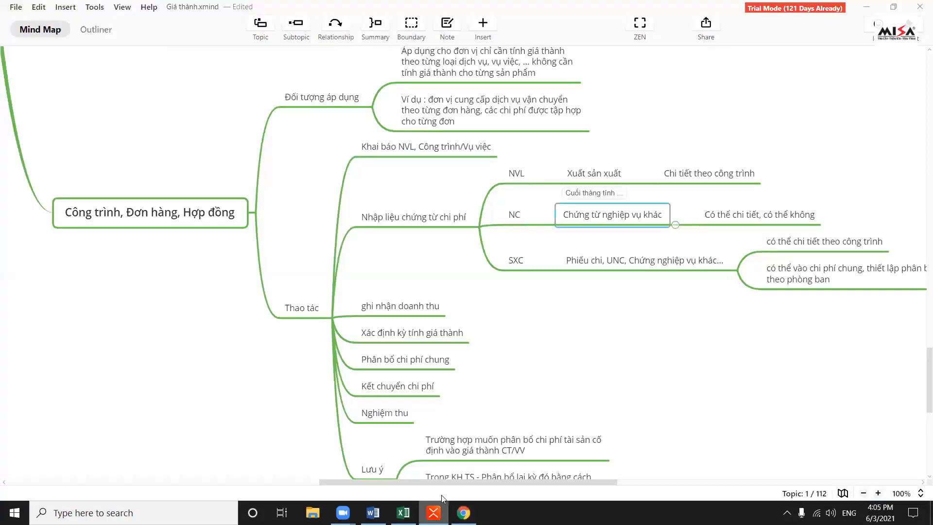
{"action": "scroll", "coordinate": [525, 367], "scroll_direction": "down", "scroll_amount": 3}
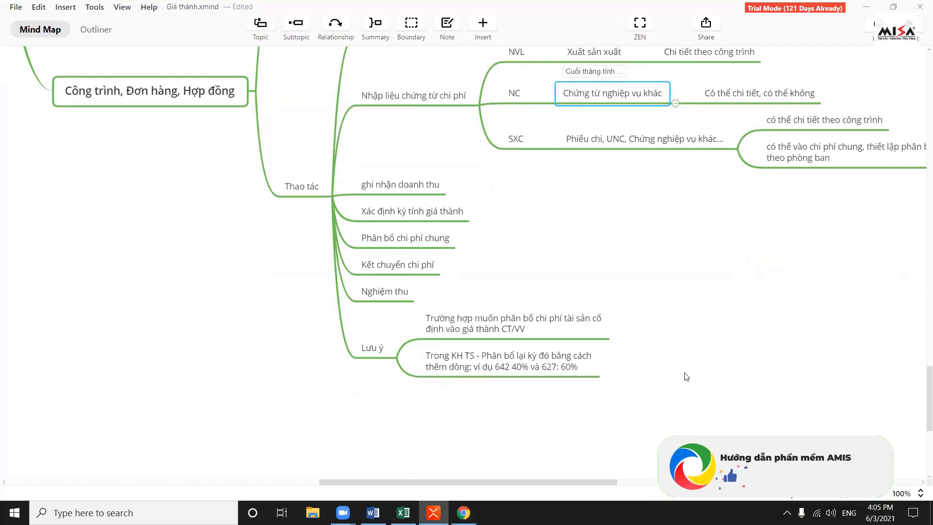
{"action": "key", "text": "alt+Tab"}
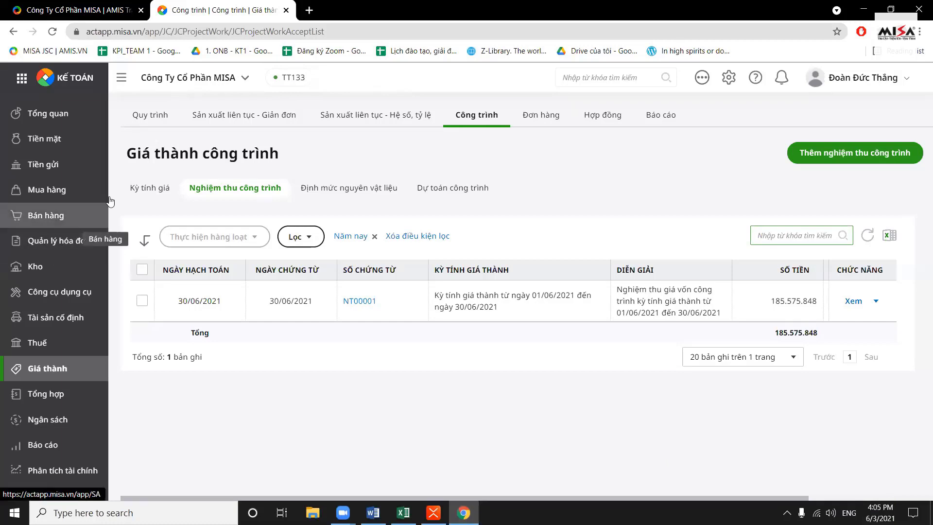
- Open the June costing period's general cost allocation from the Kỳ tính giá list
{"action": "left_click", "coordinate": [135, 195]}
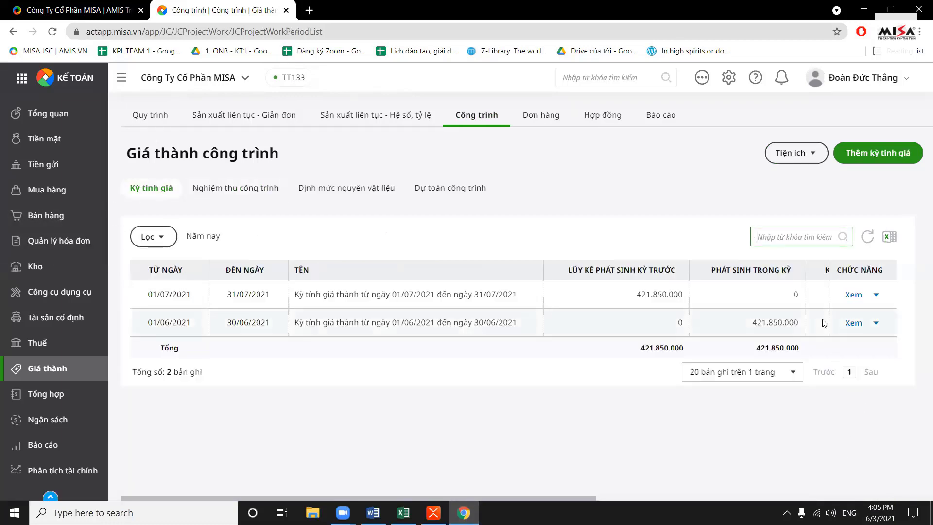
{"action": "left_click", "coordinate": [877, 322]}
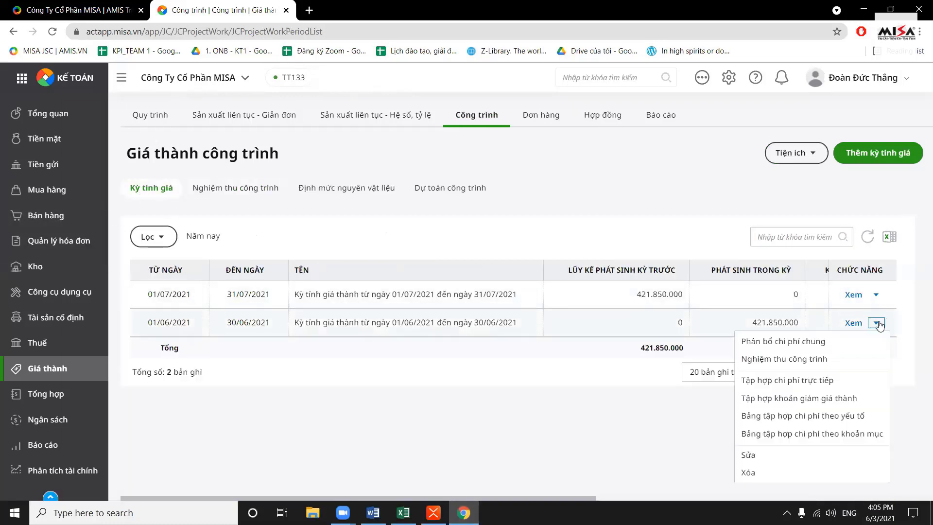
{"action": "left_click", "coordinate": [832, 345]}
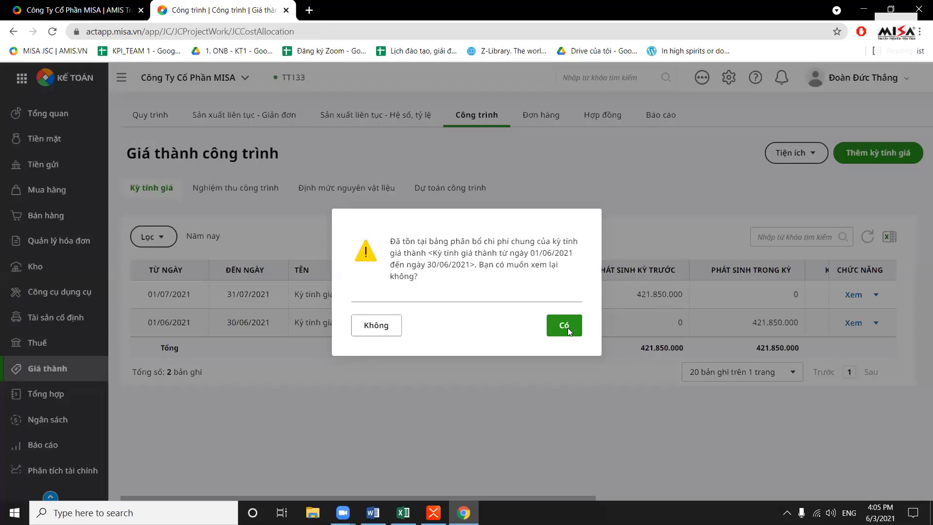
{"action": "left_click", "coordinate": [568, 328]}
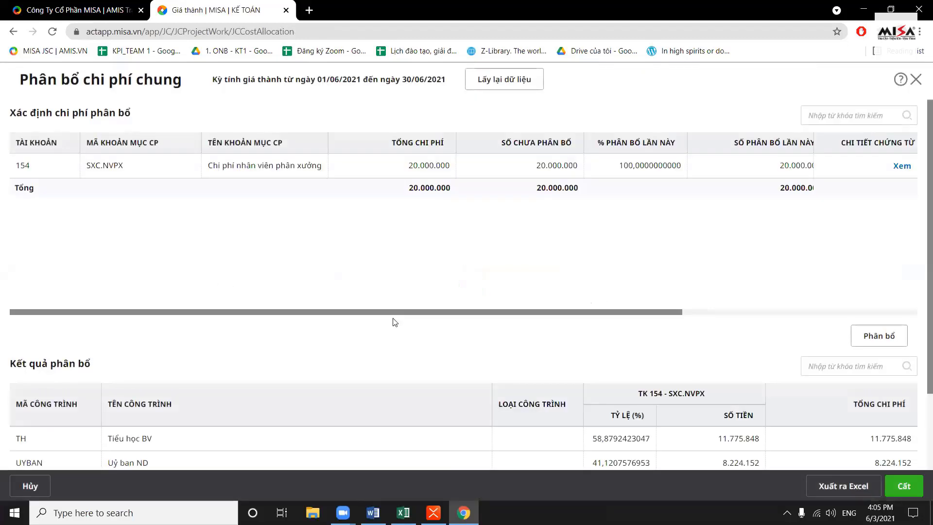
- Exclude project UYBAN so the 20.000.000 SXC.NVPX cost goes only to TH
{"action": "left_click_drag", "start_coordinate": [419, 319], "coordinate": [313, 307]}
{"action": "left_click_drag", "start_coordinate": [452, 317], "coordinate": [723, 304]}
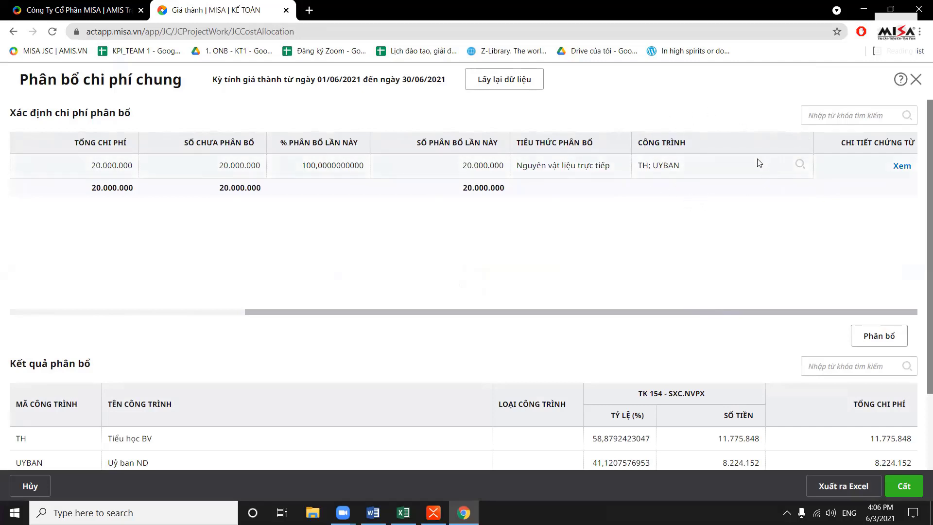
{"action": "left_click", "coordinate": [800, 164]}
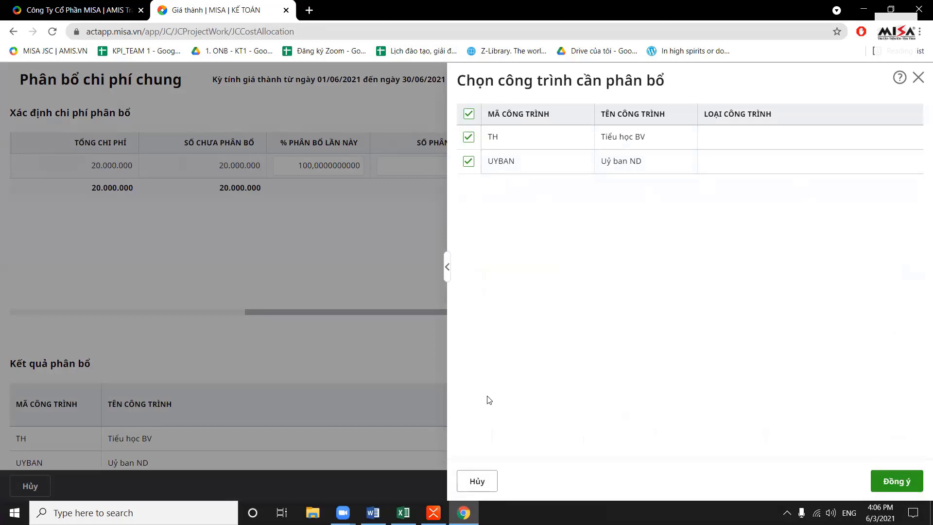
{"action": "left_click", "coordinate": [469, 161]}
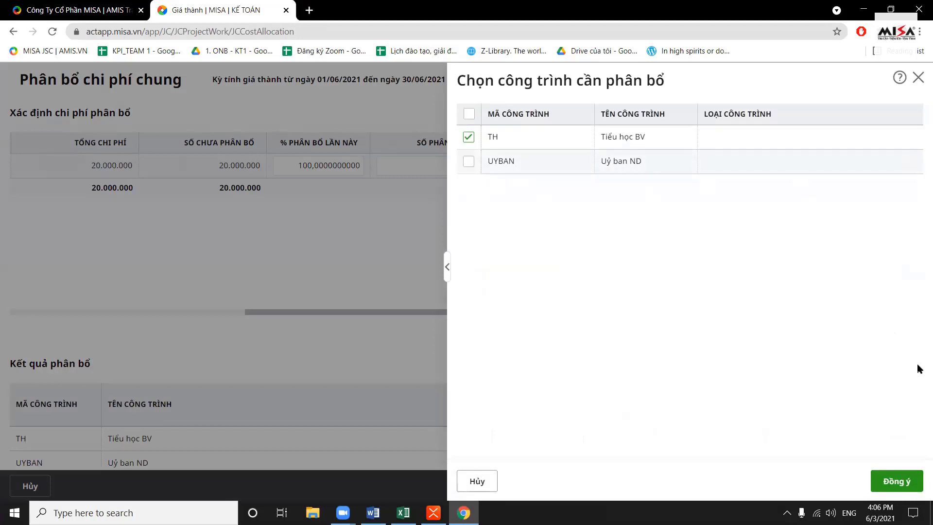
{"action": "left_click", "coordinate": [911, 482]}
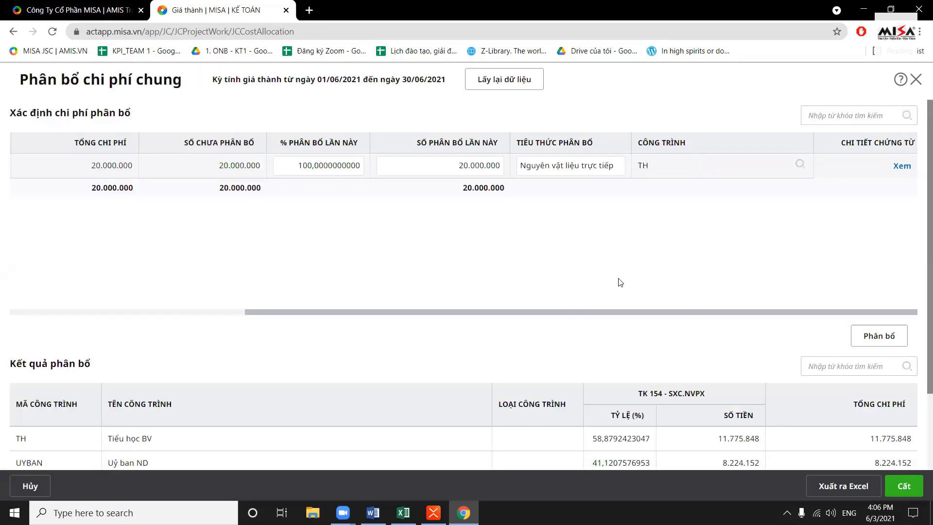